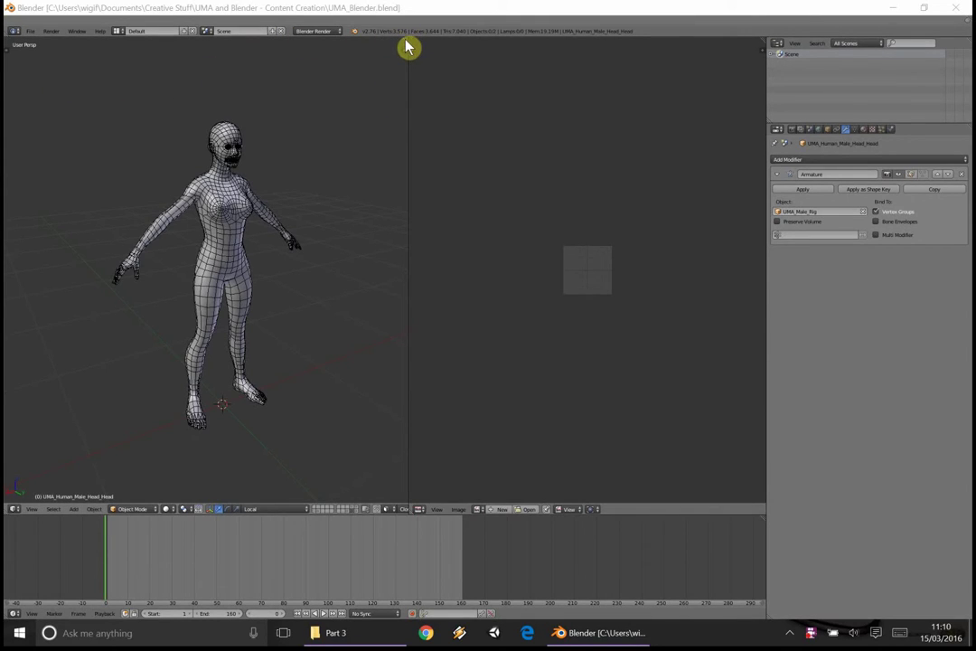
# Merge the empty image editor area into the 3D viewport and show the viewport's tool shelf.
pyautogui.moveTo(405, 39); pyautogui.dragTo(492, 42)
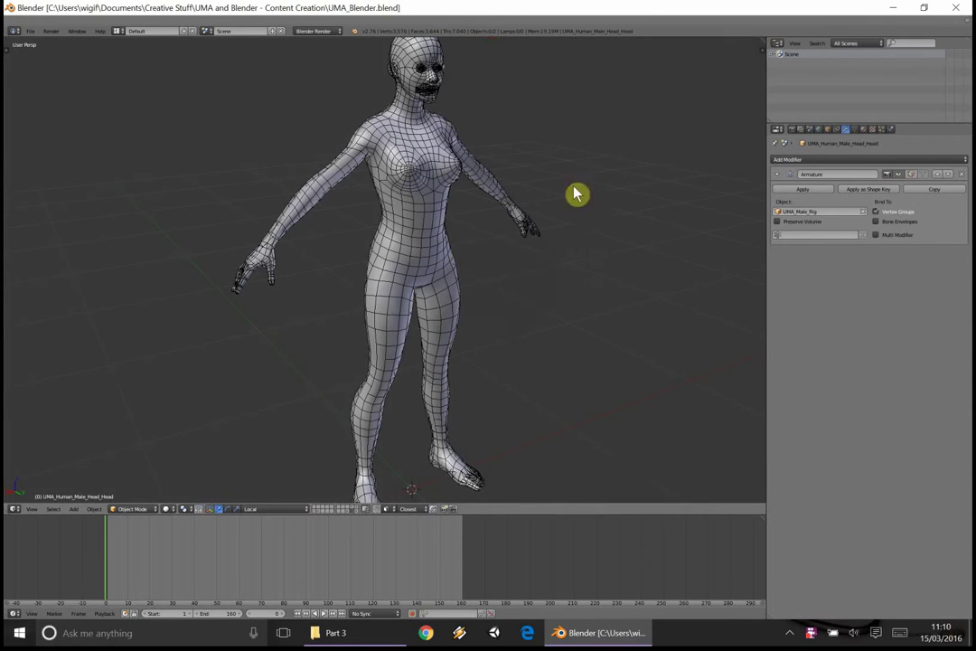
pyautogui.click(8, 49)
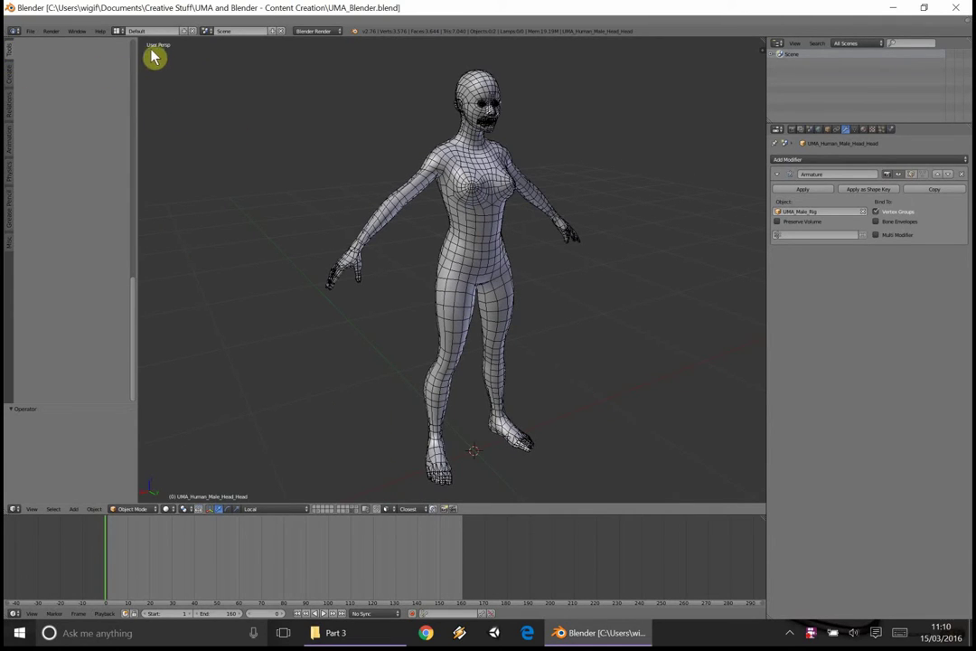
pyautogui.moveTo(152, 57); pyautogui.dragTo(562, 161, button='middle')
pyautogui.moveTo(504, 215)
pyautogui.mouseDown(button='middle')
pyautogui.moveTo(470, 208)
pyautogui.moveTo(503, 191)
pyautogui.moveTo(494, 213)
pyautogui.mouseUp(button='middle')
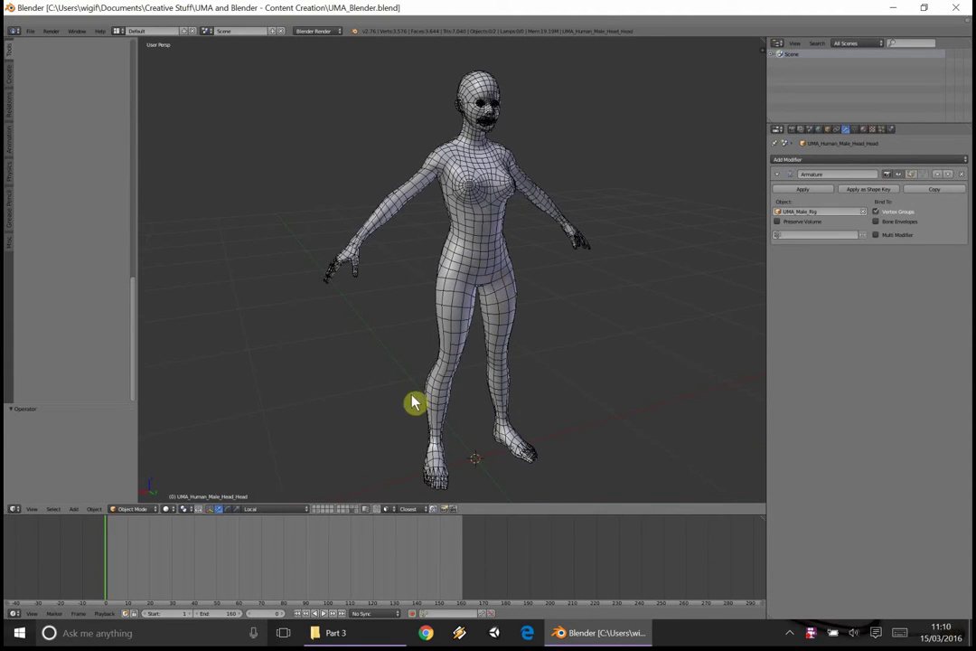
# Show the last scene layer holding the male body and select the UMA_Human_Male object.
pyautogui.click(360, 511)
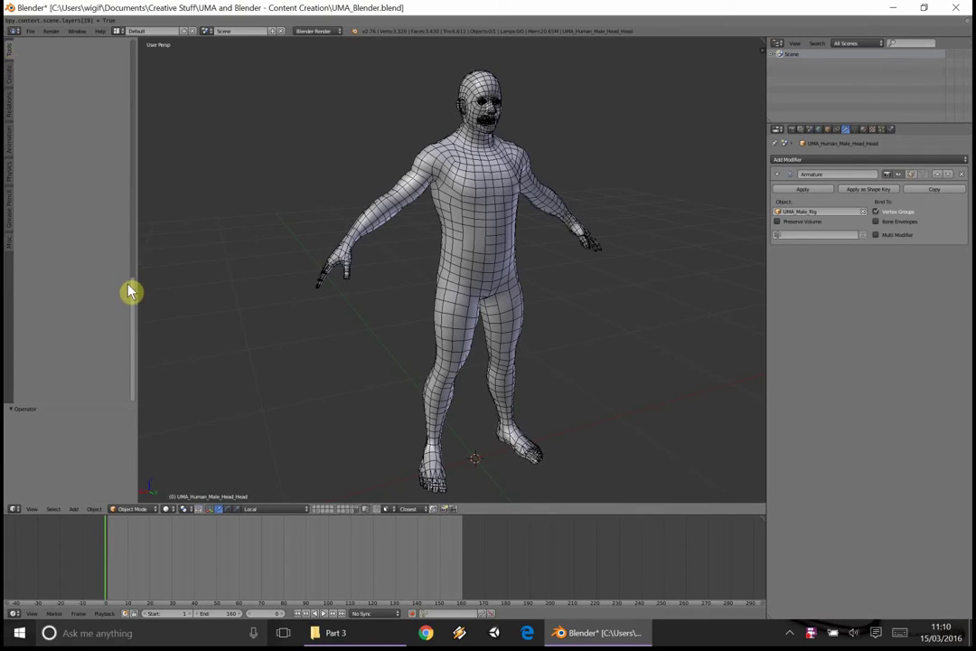
pyautogui.click(138, 29)
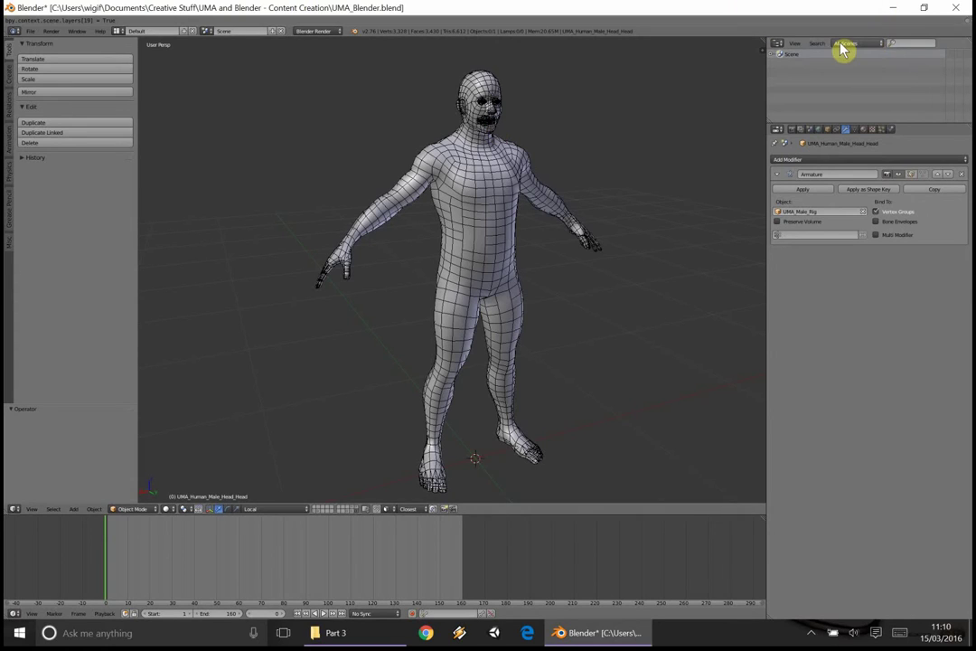
pyautogui.click(773, 55)
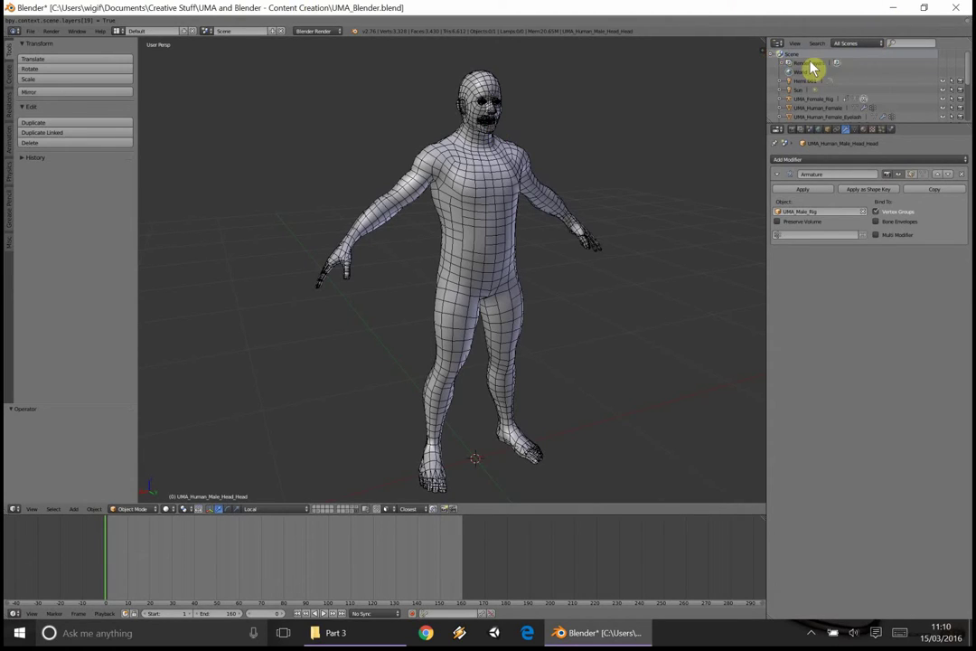
pyautogui.click(822, 91)
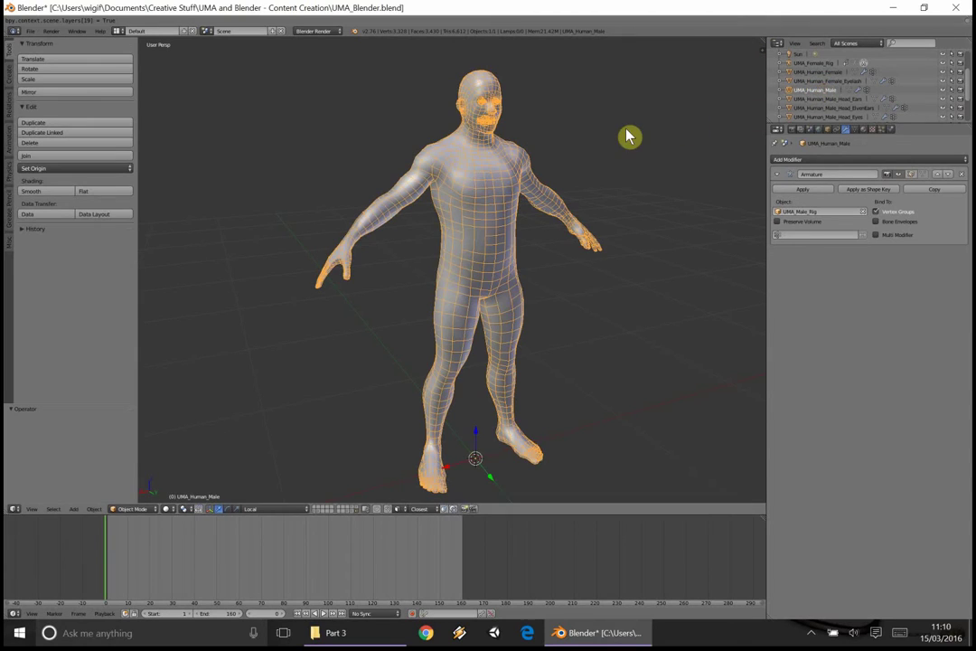
# Set the outliner to list only Visible Layers.
pyautogui.click(877, 49)
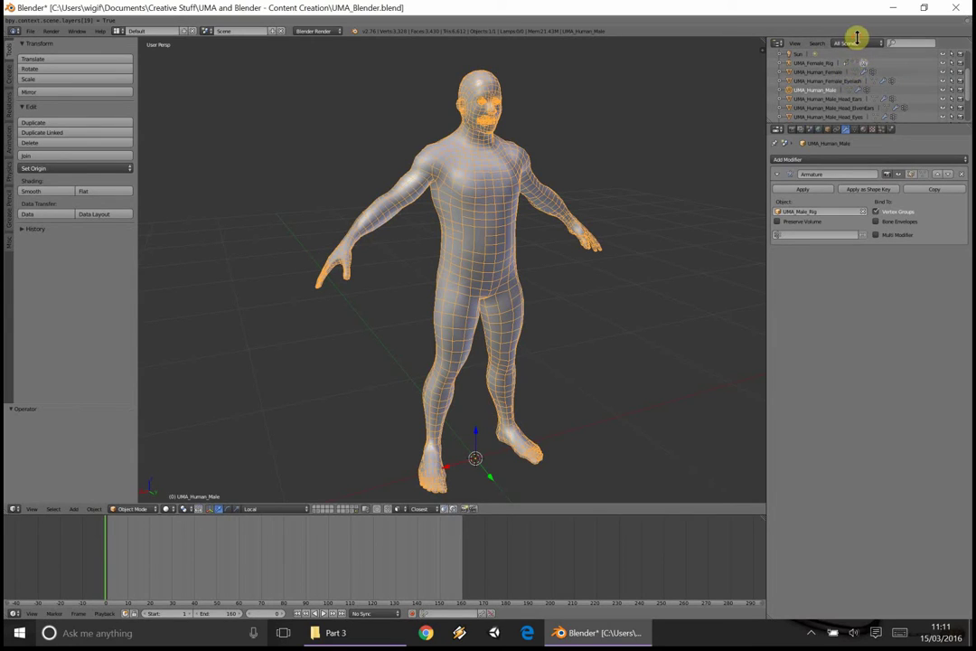
pyautogui.click(854, 42)
pyautogui.click(875, 75)
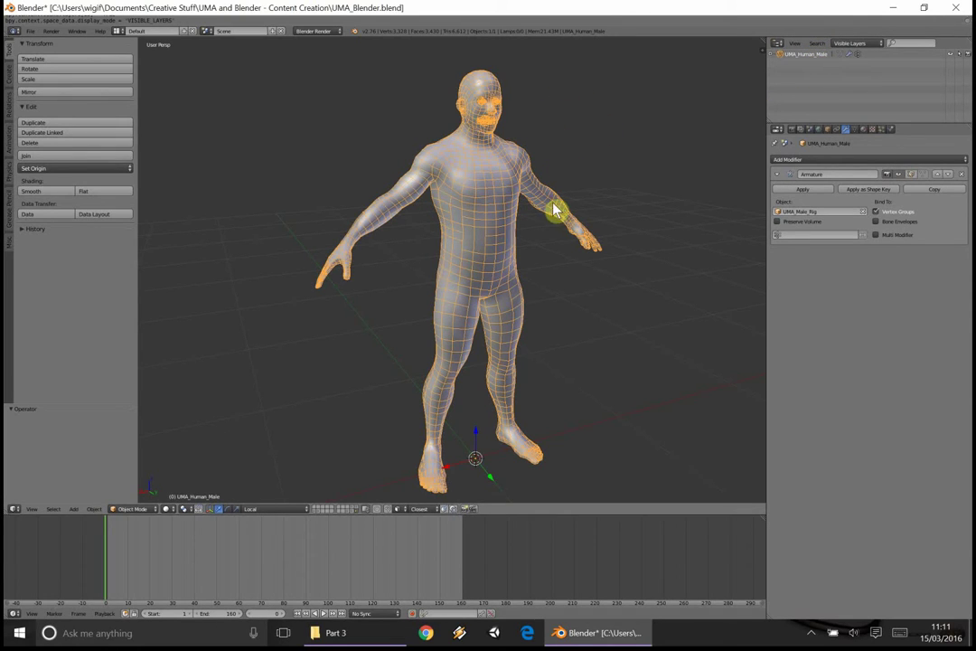
# Put UMA_Human_Male into Edit Mode with face selection.
pyautogui.moveTo(556, 212); pyautogui.dragTo(392, 338, button='middle')
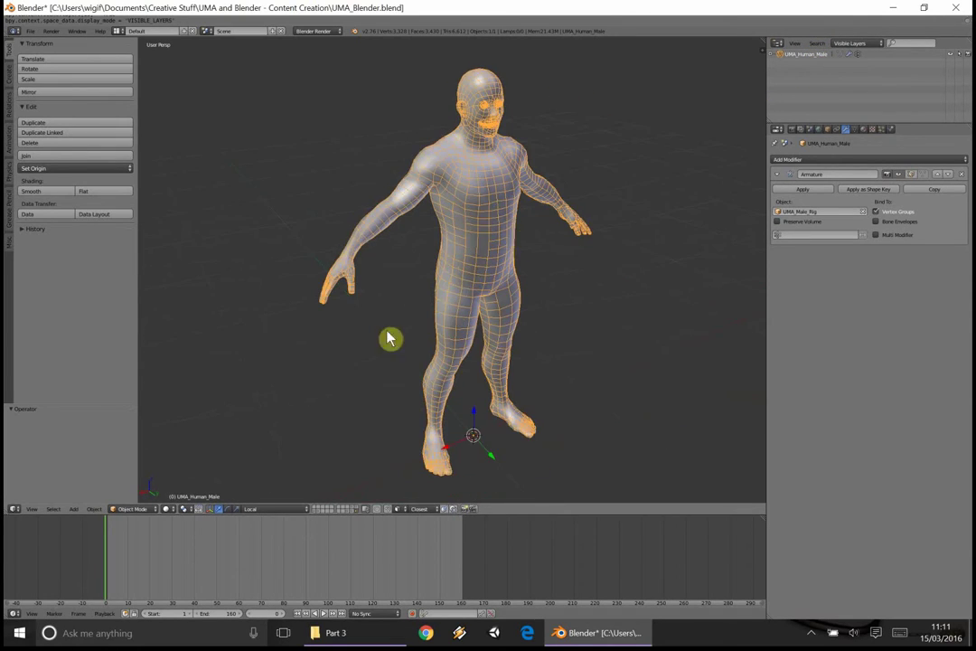
pyautogui.click(140, 514)
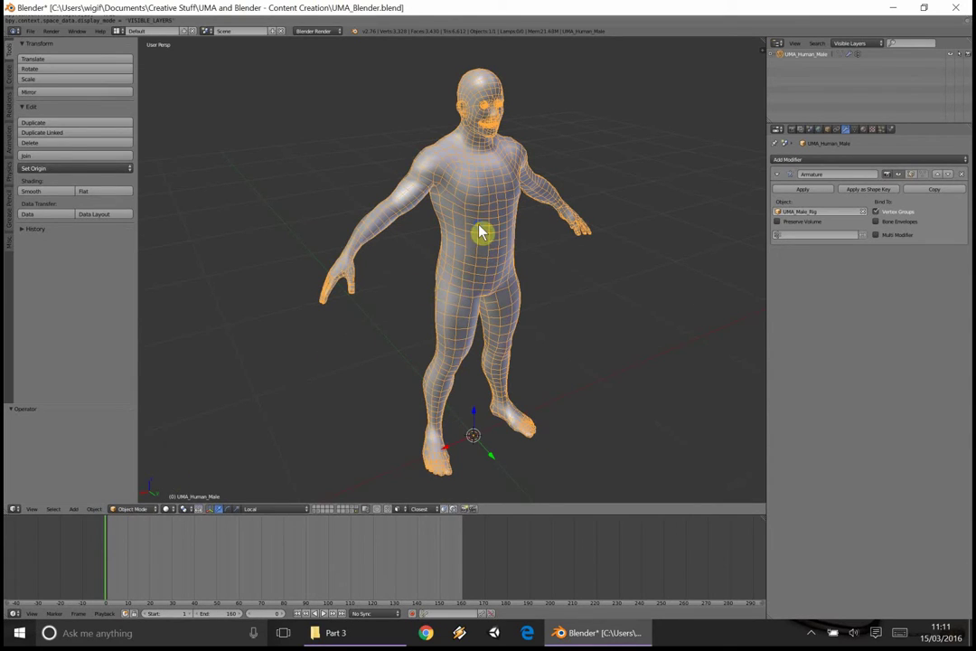
pyautogui.click(133, 510)
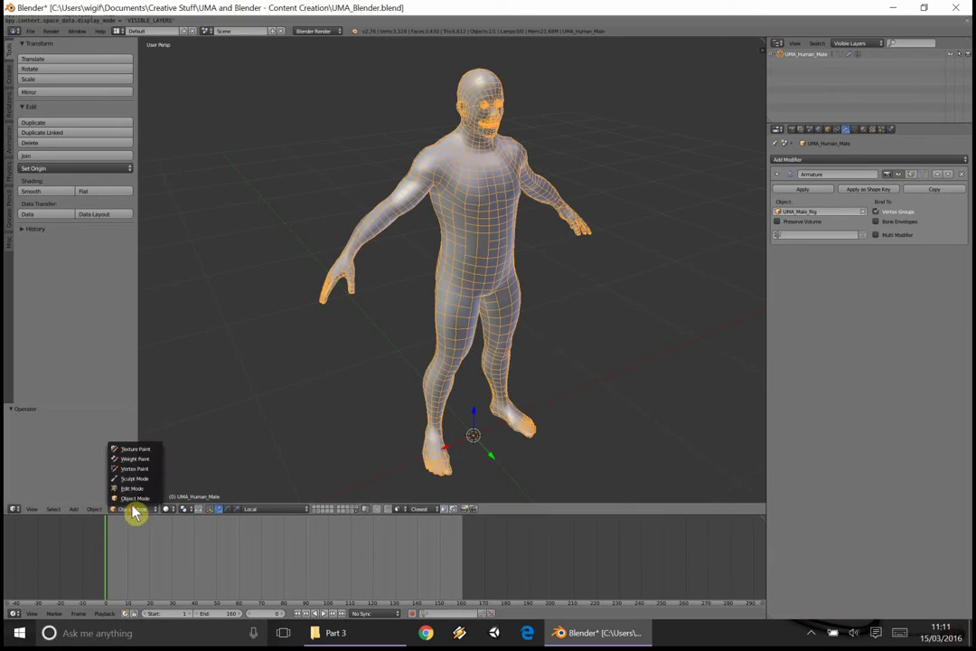
pyautogui.click(134, 488)
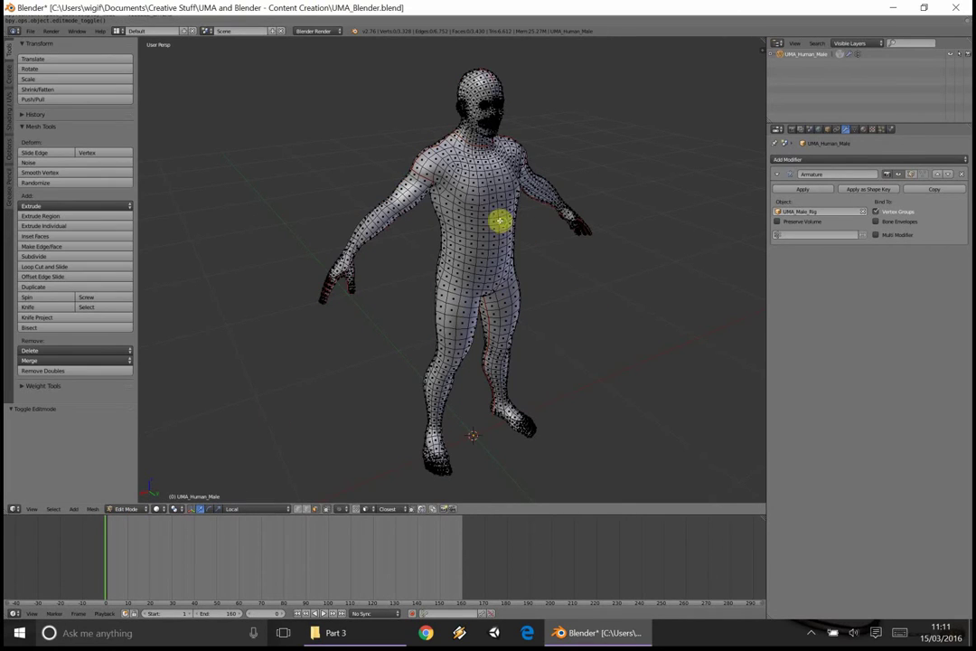
pyautogui.press('KP_1')
pyautogui.scroll(2, 446, 285)
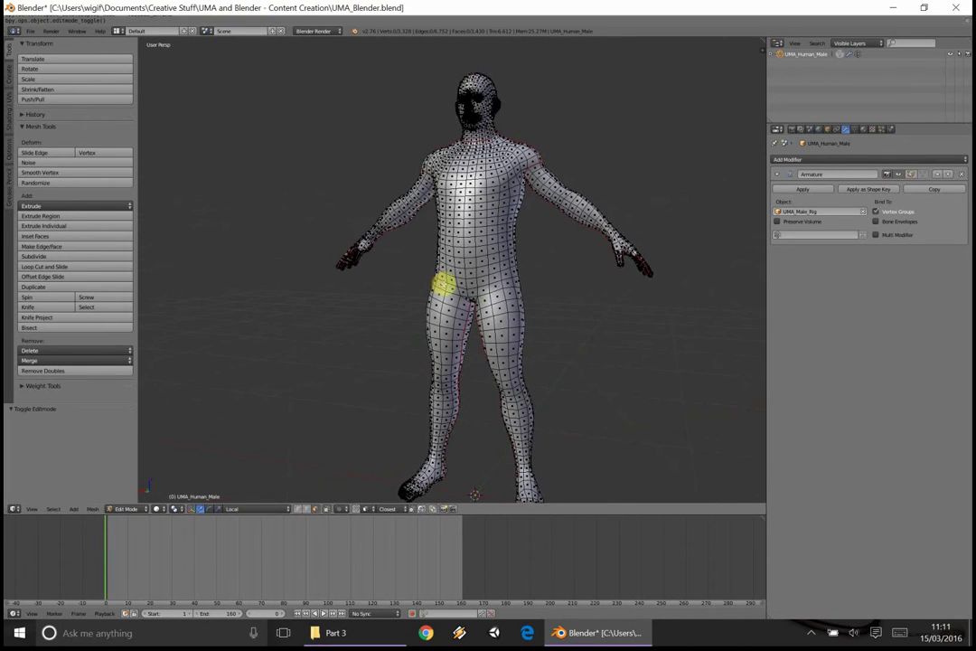
pyautogui.moveTo(443, 286); pyautogui.dragTo(473, 309, button='middle')
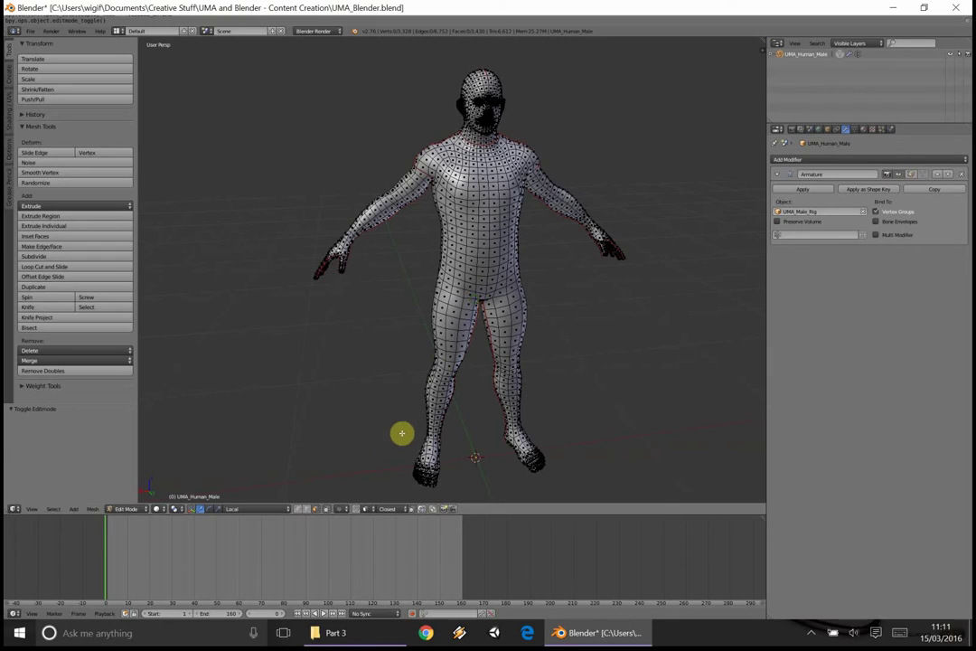
pyautogui.click(309, 511)
pyautogui.click(317, 511)
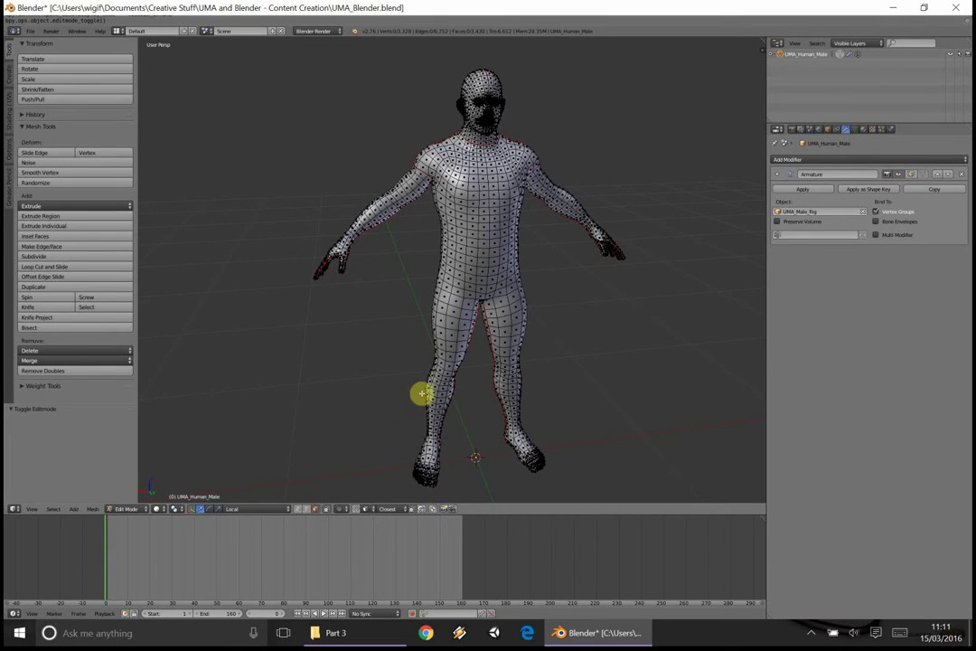
# Try selecting adjacent faces one by one along the front of the neck base, then select a single chest face instead.
pyautogui.moveTo(519, 255)
pyautogui.mouseDown(button='middle')
pyautogui.moveTo(505, 255)
pyautogui.moveTo(523, 241)
pyautogui.mouseUp(button='middle')
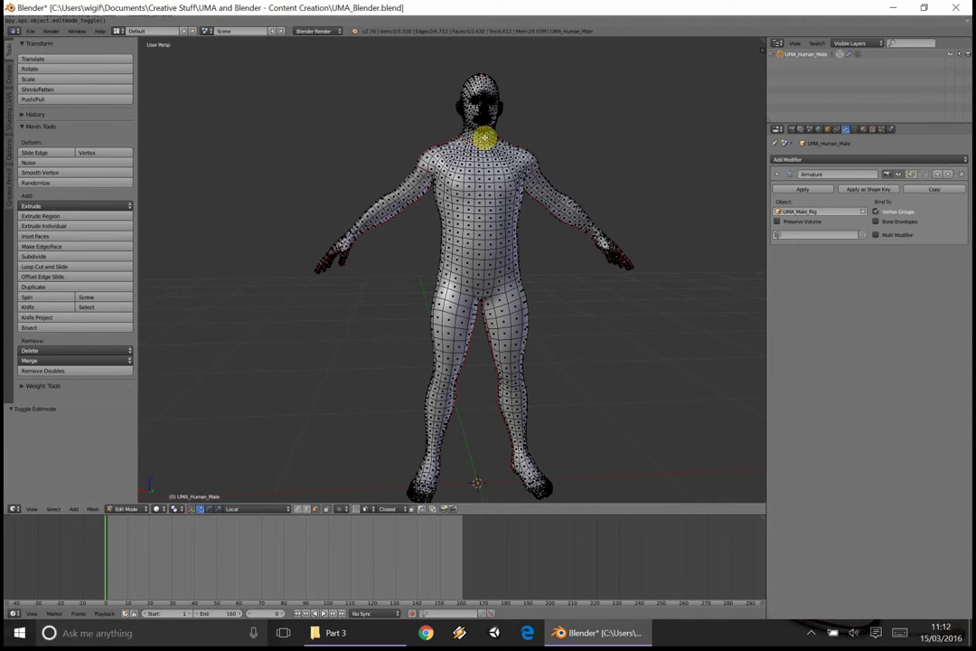
pyautogui.scroll(2, 484, 126)
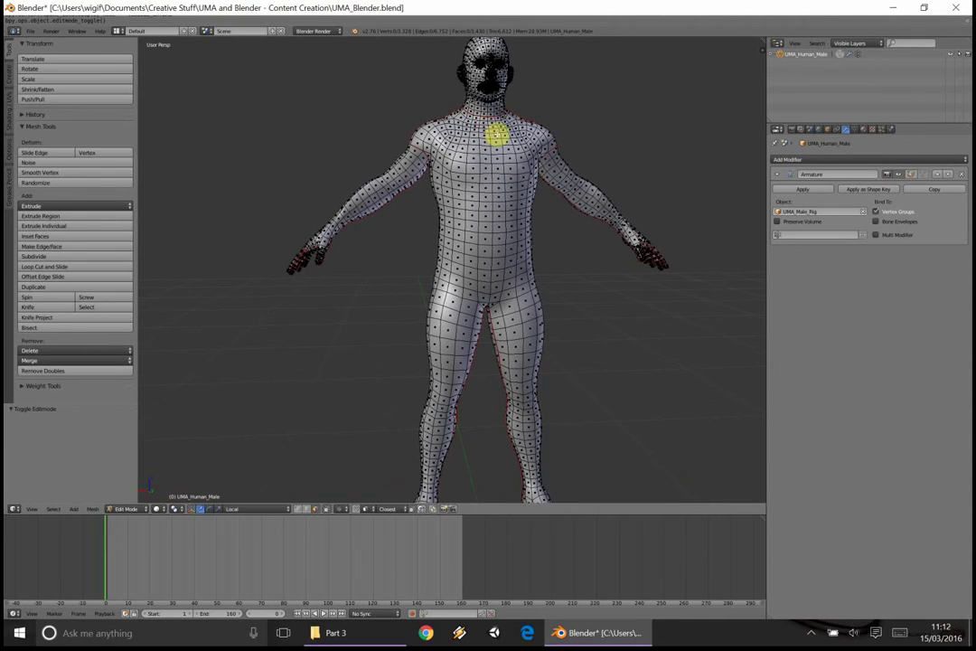
pyautogui.moveTo(493, 135); pyautogui.dragTo(478, 179, button='middle')
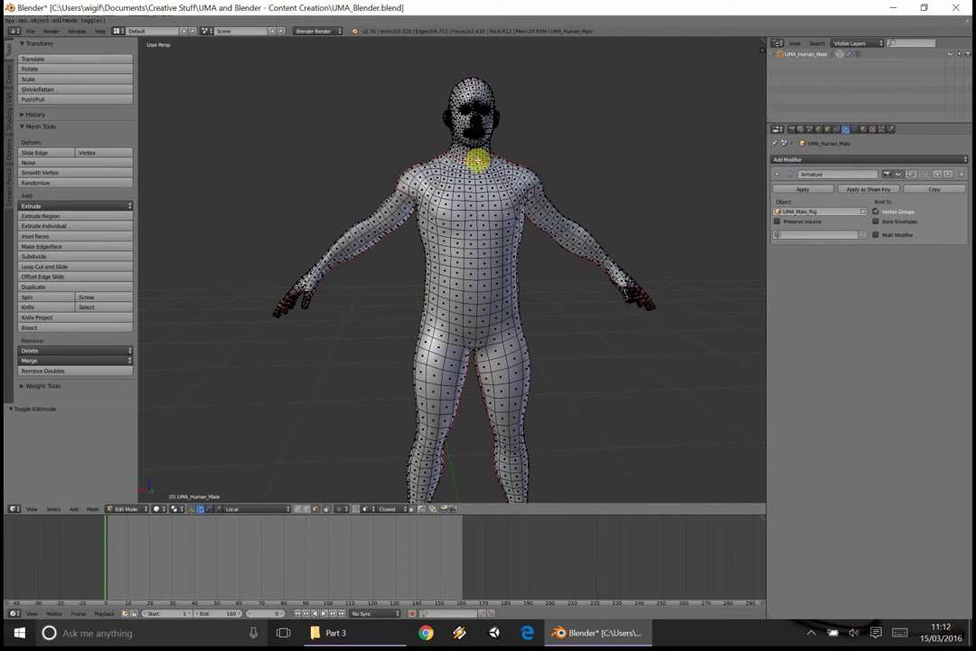
pyautogui.rightClick(472, 160)
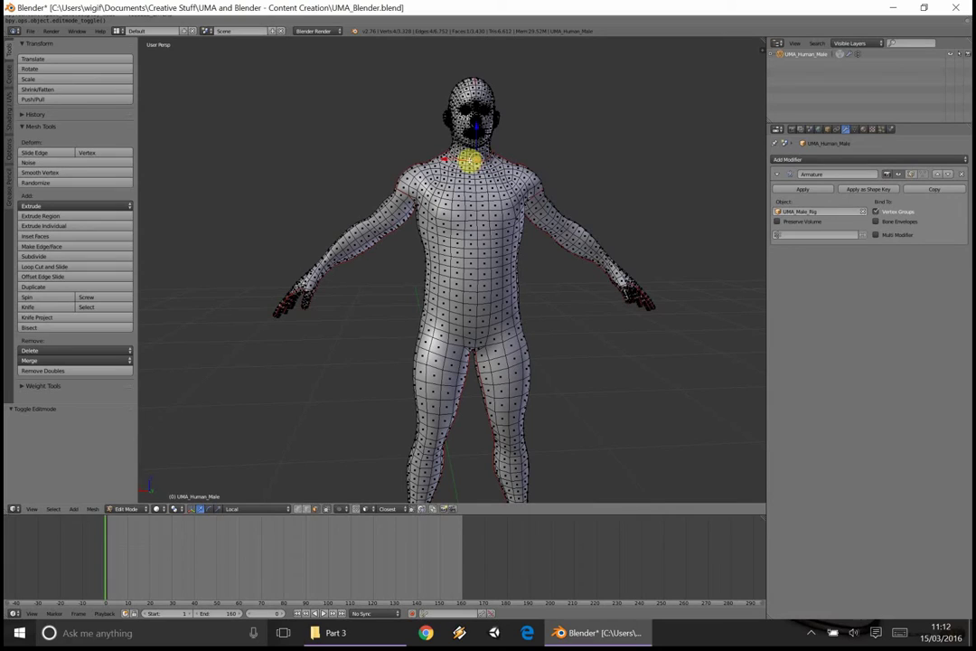
pyautogui.keyDown('shift'); pyautogui.rightClick(465, 158); pyautogui.keyUp('shift')
pyautogui.keyDown('shift'); pyautogui.rightClick(457, 158); pyautogui.keyUp('shift')
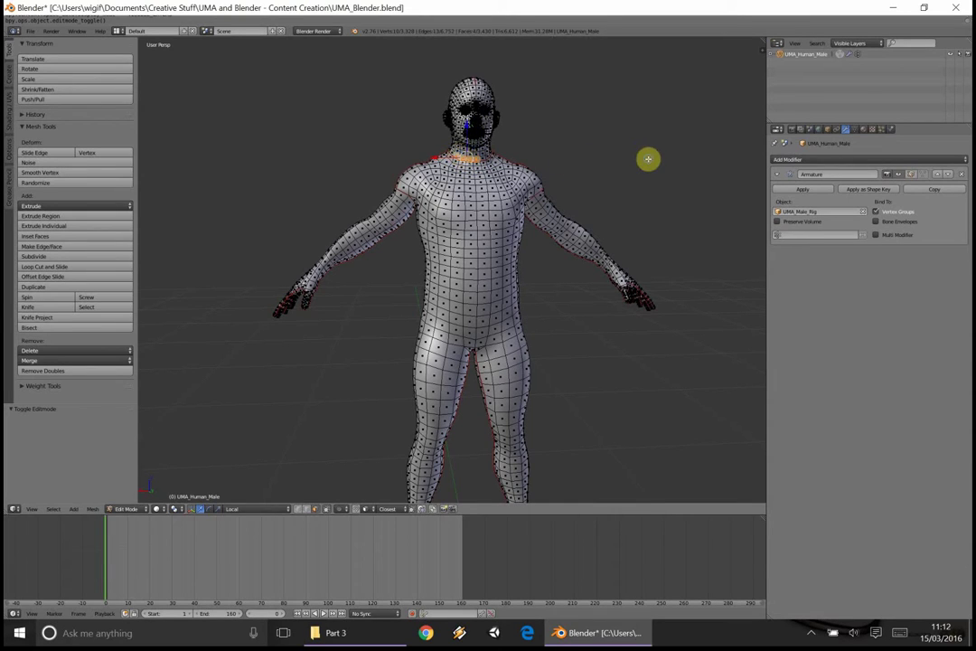
pyautogui.rightClick(472, 219)
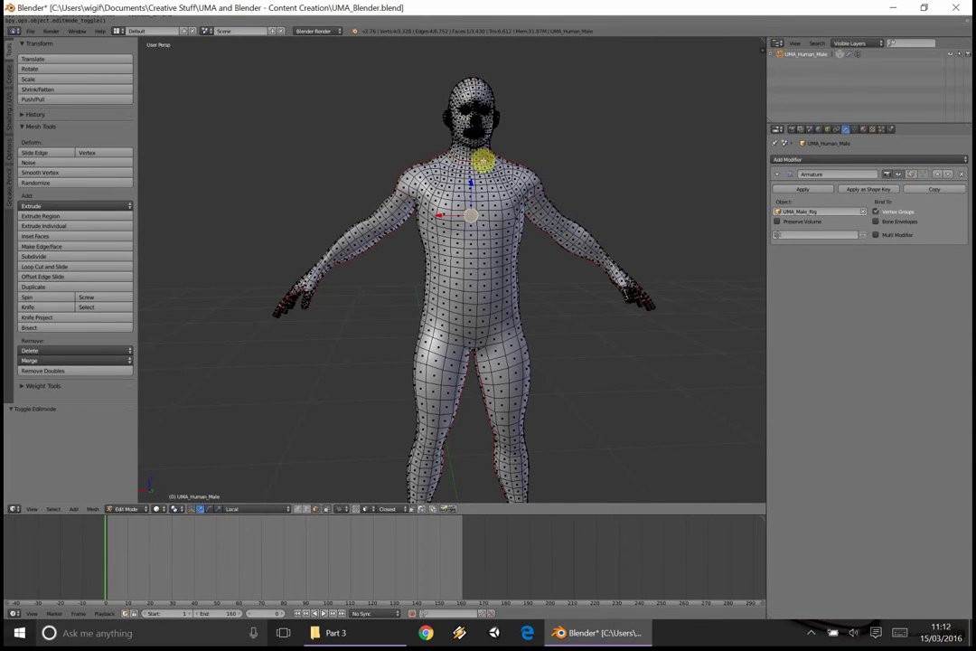
# Select the face loop around the base of the neck and hide it.
pyautogui.scroll(3, 482, 161)
pyautogui.scroll(-1, 470, 162)
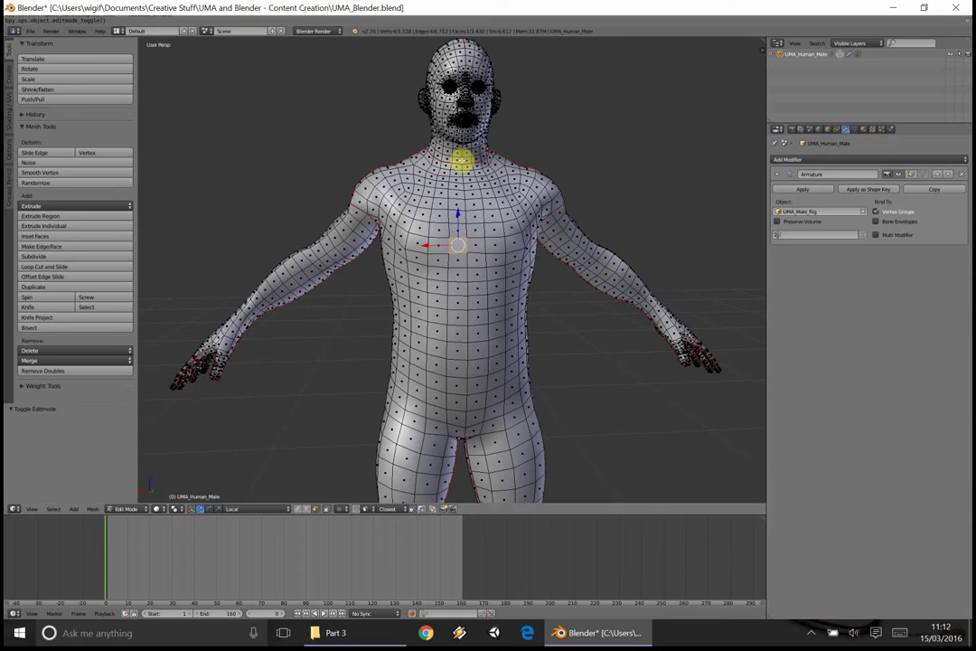
pyautogui.keyDown('alt'); pyautogui.rightClick(461, 160); pyautogui.keyUp('alt')
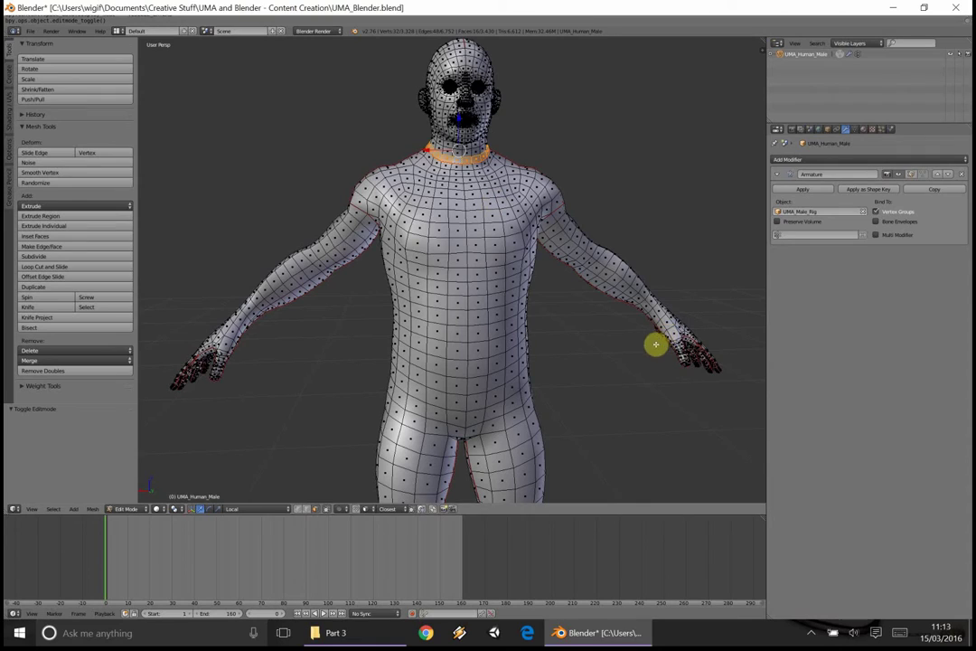
pyautogui.press('h')
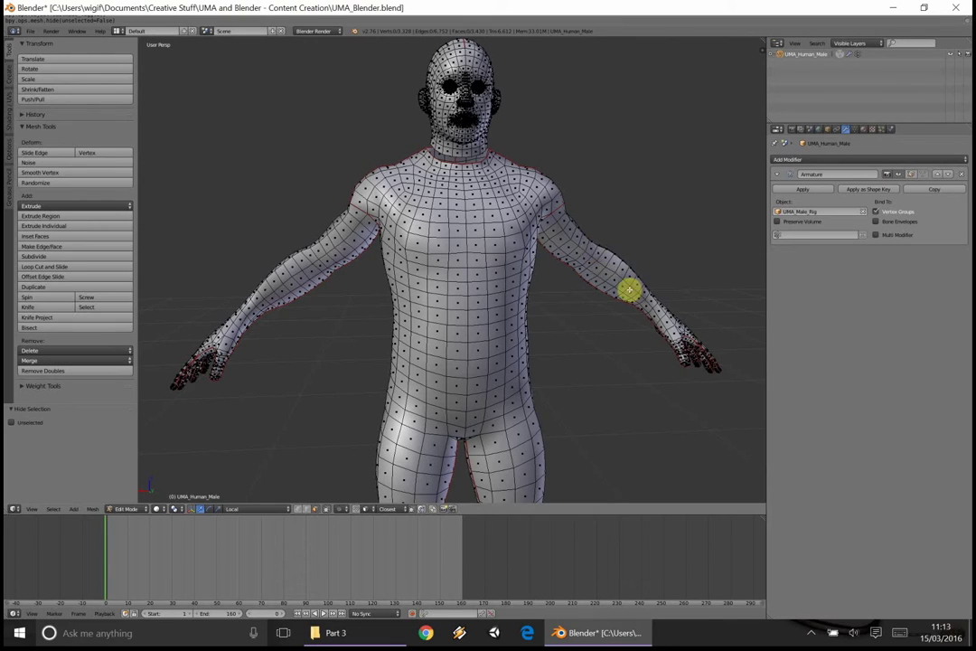
# Switch the viewport to orthographic projection and the Back view.
pyautogui.moveTo(625, 285); pyautogui.dragTo(638, 283, button='middle')
pyautogui.moveTo(646, 271); pyautogui.dragTo(551, 308, button='middle')
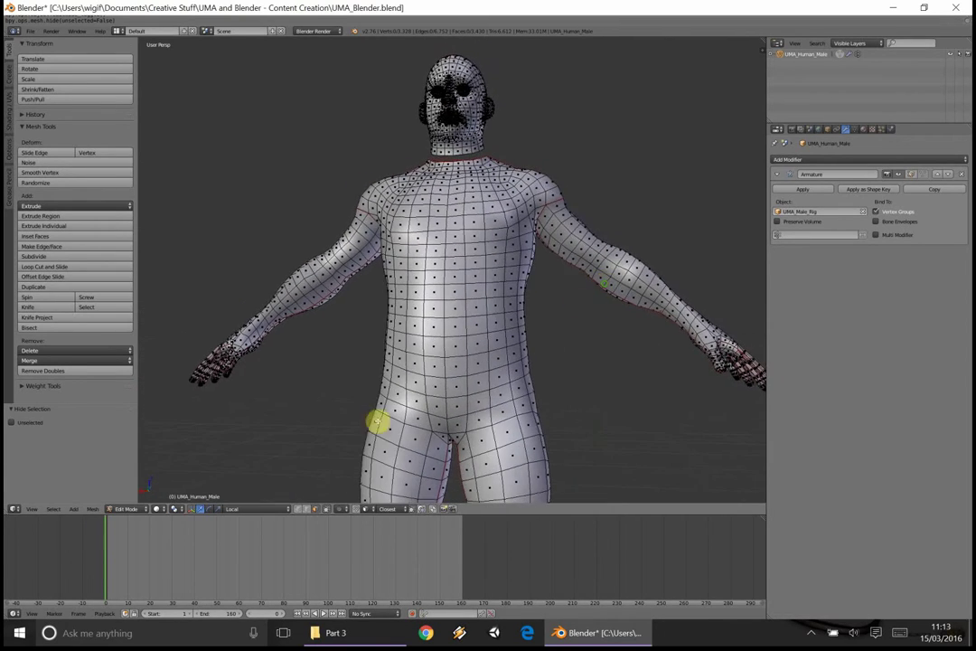
pyautogui.click(33, 510)
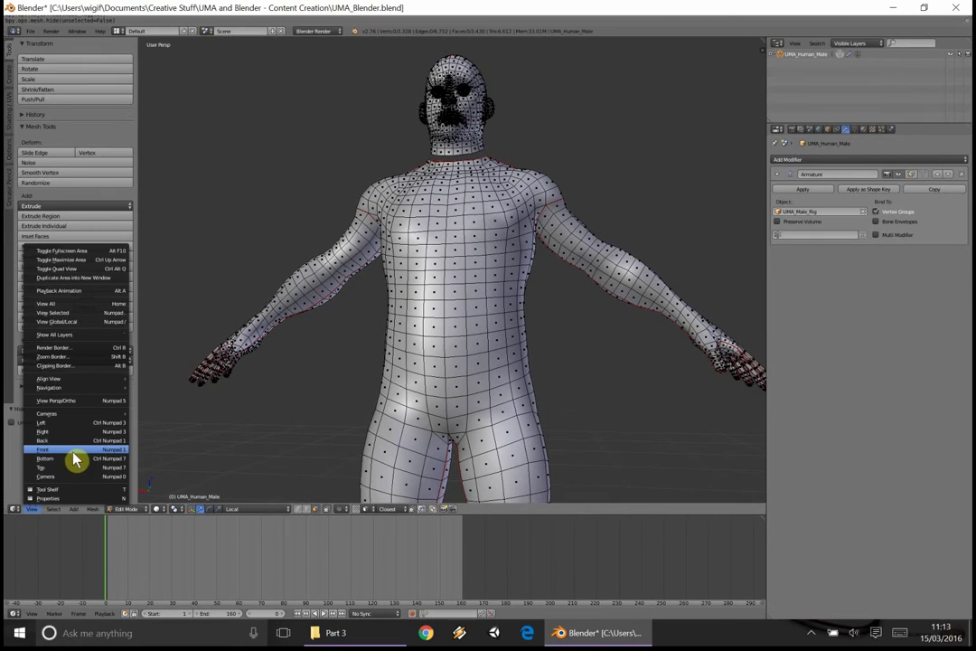
pyautogui.click(88, 401)
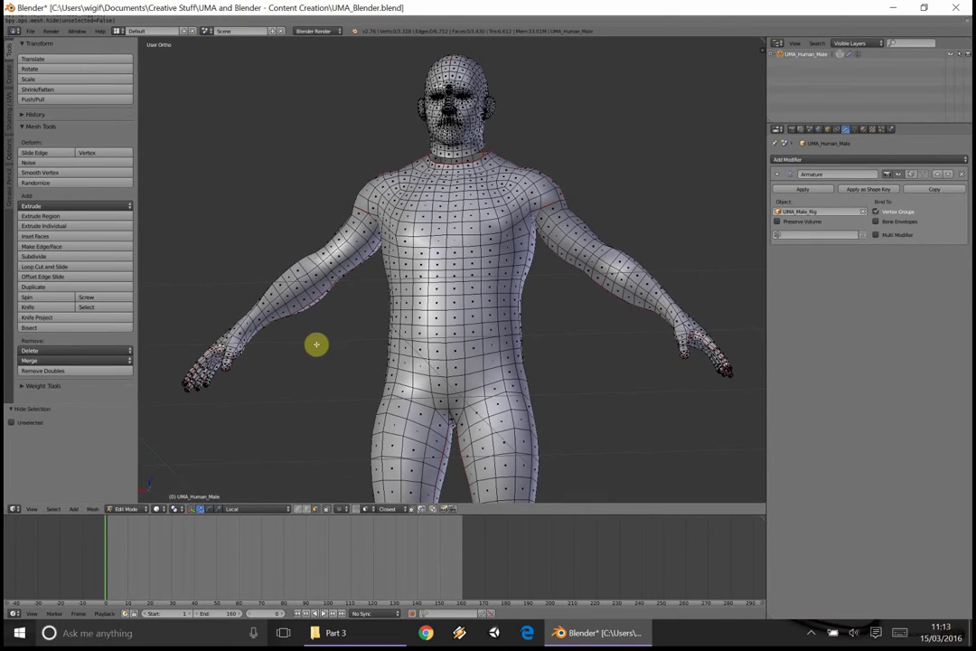
pyautogui.click(31, 512)
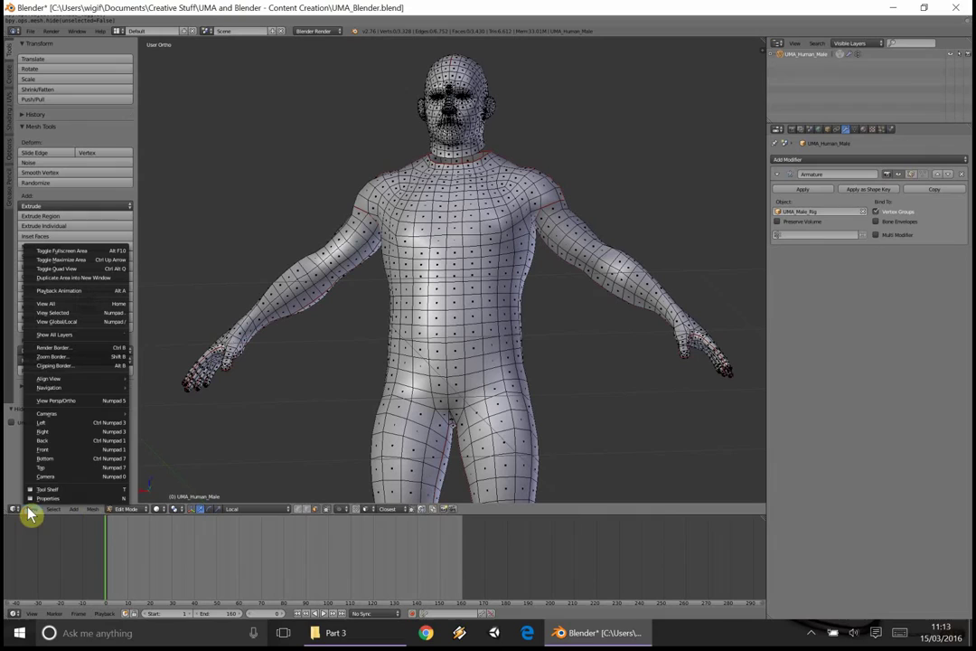
pyautogui.click(64, 442)
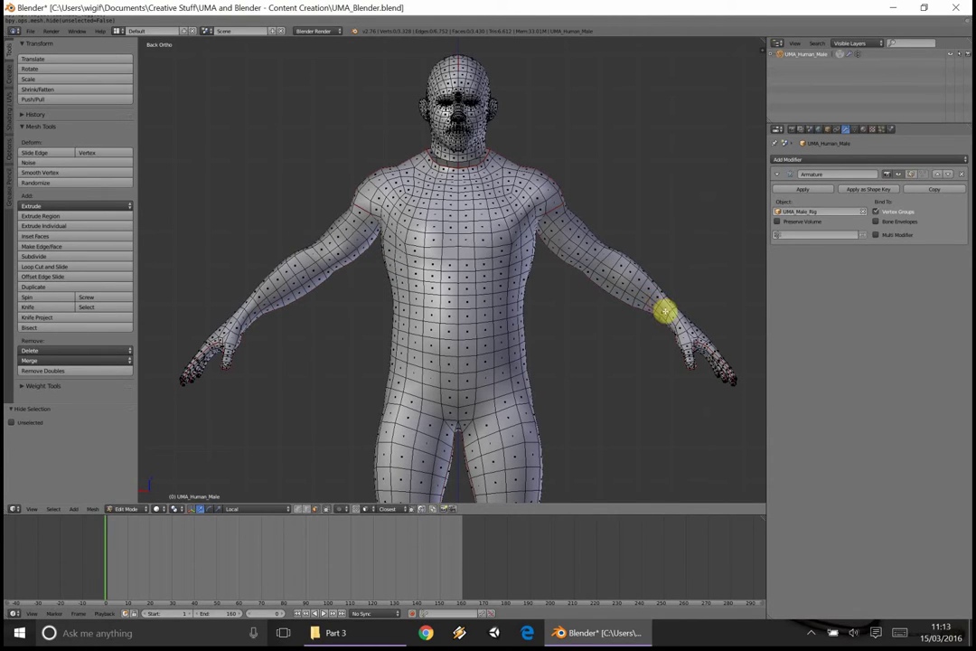
# Select the face loops around both wrists together and hide them.
pyautogui.rightClick(665, 312)
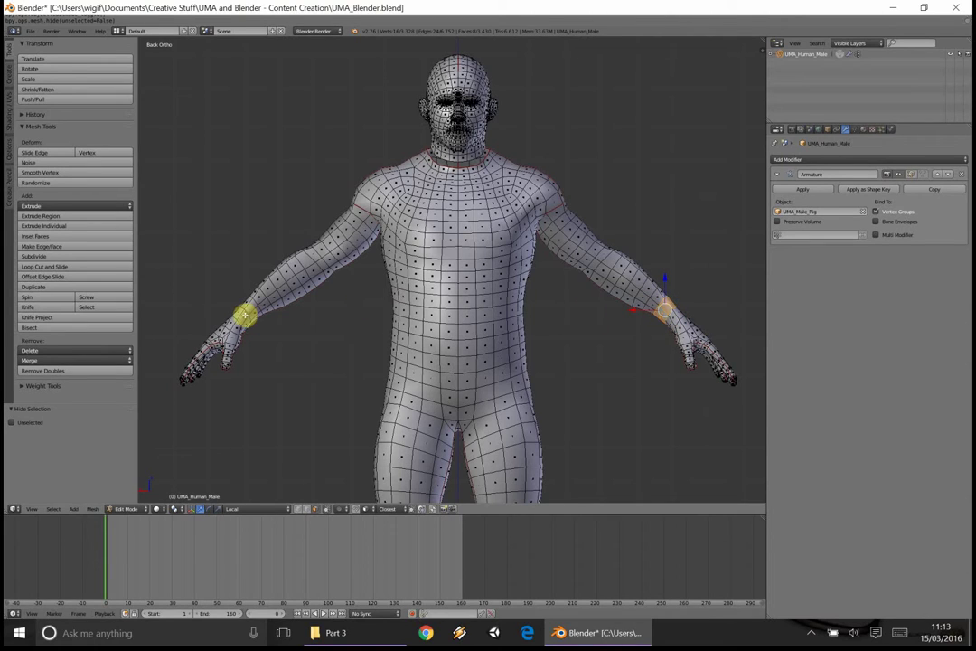
pyautogui.rightClick(240, 314)
pyautogui.keyDown('alt'); pyautogui.rightClick(663, 310); pyautogui.keyUp('alt')
pyautogui.keyDown('alt'); pyautogui.keyDown('shift'); pyautogui.rightClick(239, 314); pyautogui.keyUp('shift'); pyautogui.keyUp('alt')
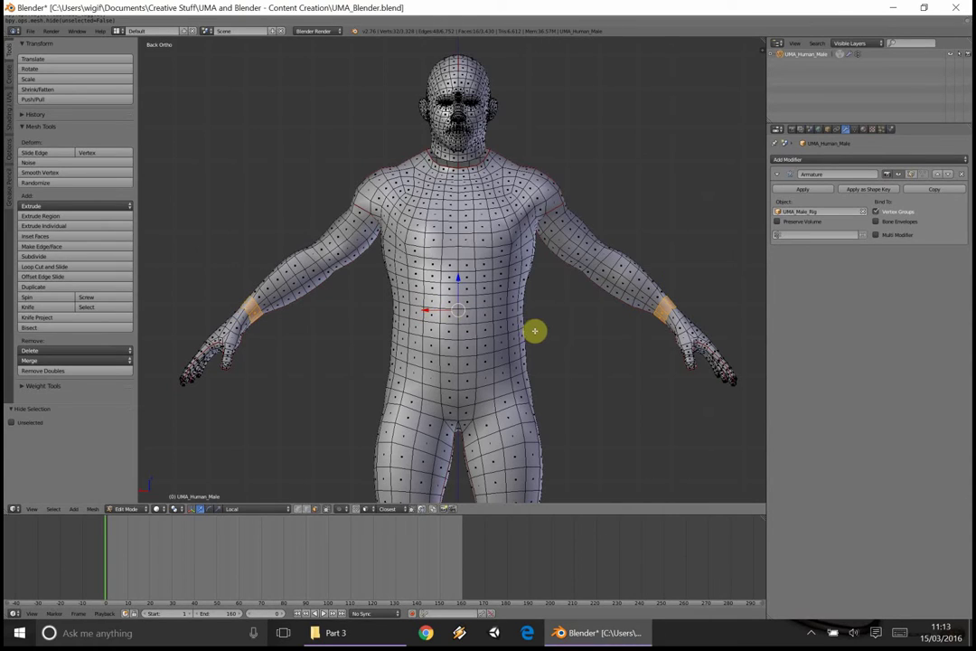
pyautogui.press('h')
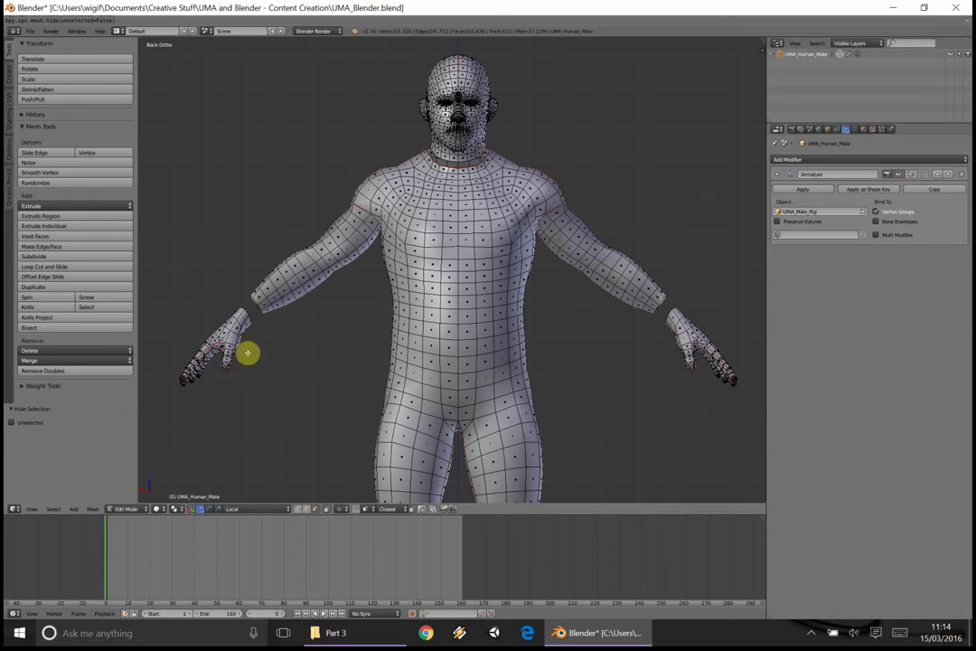
# Select the face loops around both legs just below the knees together and hide them.
pyautogui.keyDown('shift'); pyautogui.moveTo(323, 393); pyautogui.dragTo(316, 283, button='middle'); pyautogui.keyUp('shift')
pyautogui.keyDown('shift'); pyautogui.moveTo(329, 333); pyautogui.dragTo(303, 195, button='middle'); pyautogui.keyUp('shift')
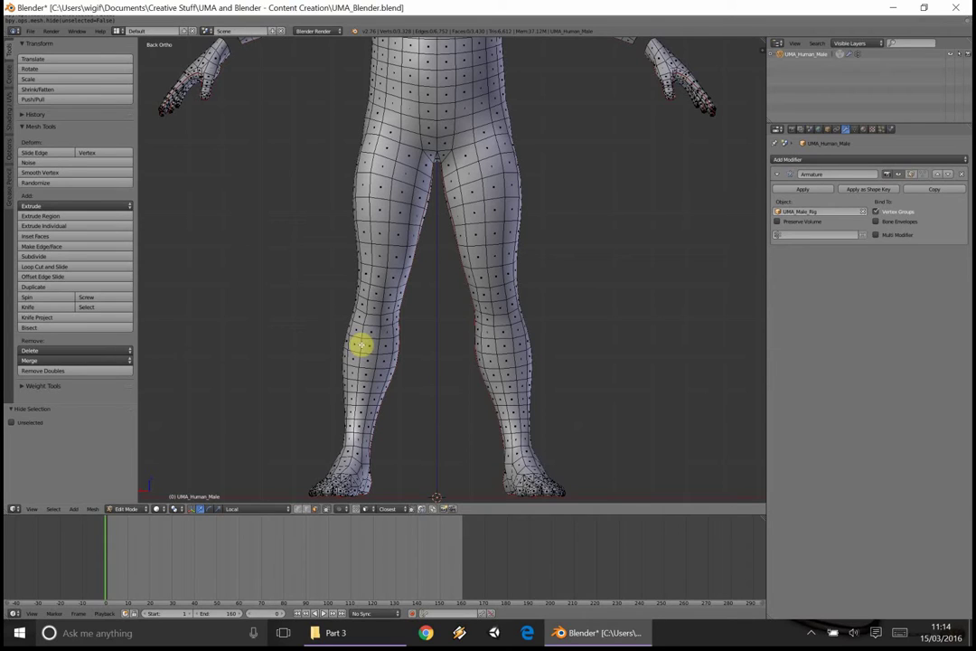
pyautogui.keyDown('alt'); pyautogui.rightClick(361, 344); pyautogui.keyUp('alt')
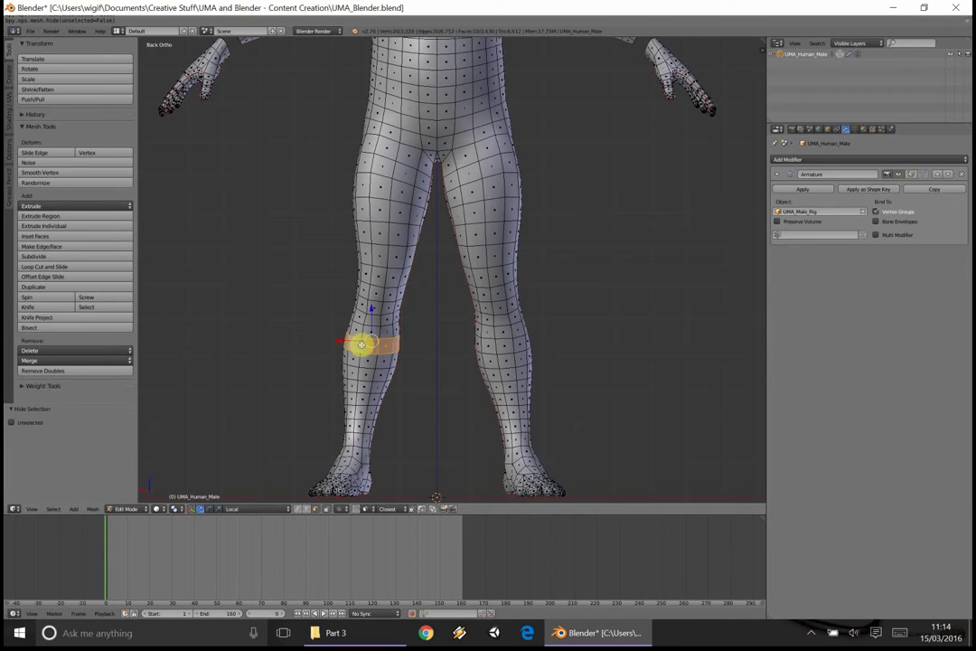
pyautogui.keyDown('alt'); pyautogui.keyDown('shift'); pyautogui.rightClick(511, 344); pyautogui.keyUp('shift'); pyautogui.keyUp('alt')
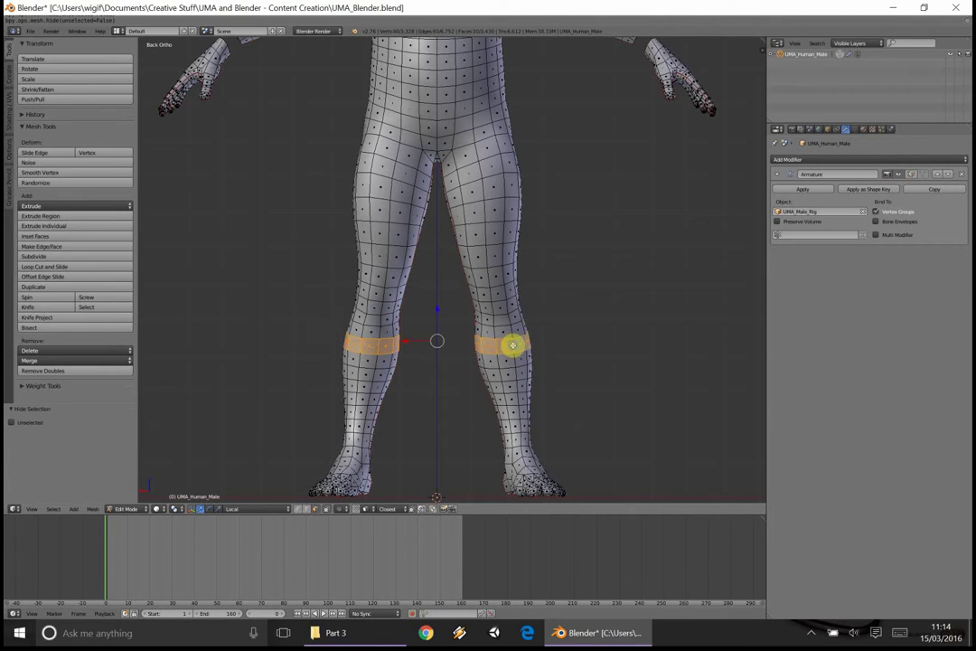
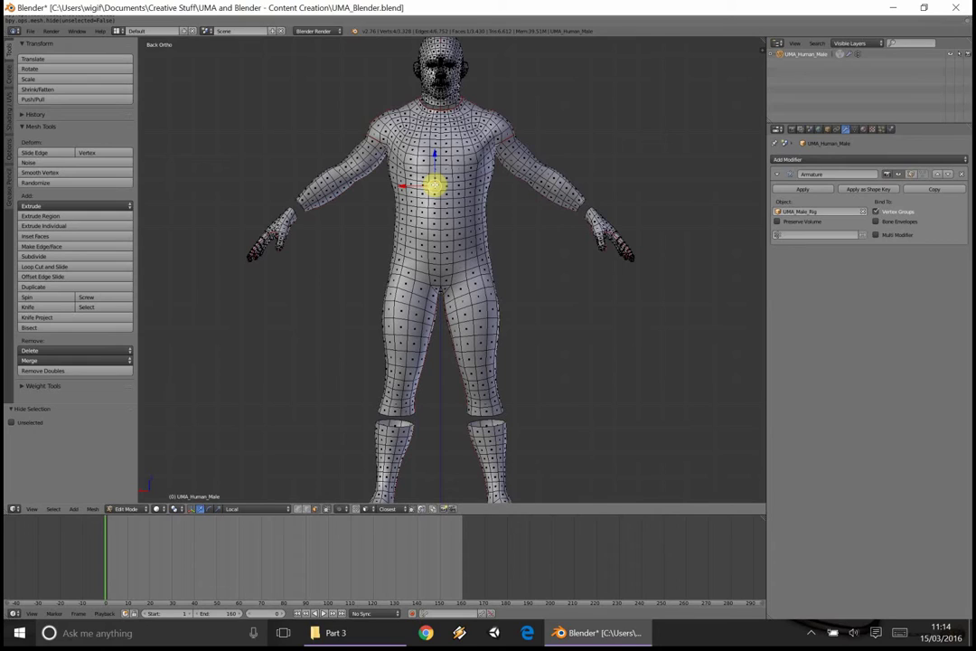
# Select all faces linked to the chest face, delimited by Normal instead of Seam to include the arms.
pyautogui.hotkey('ctrl', 'l')
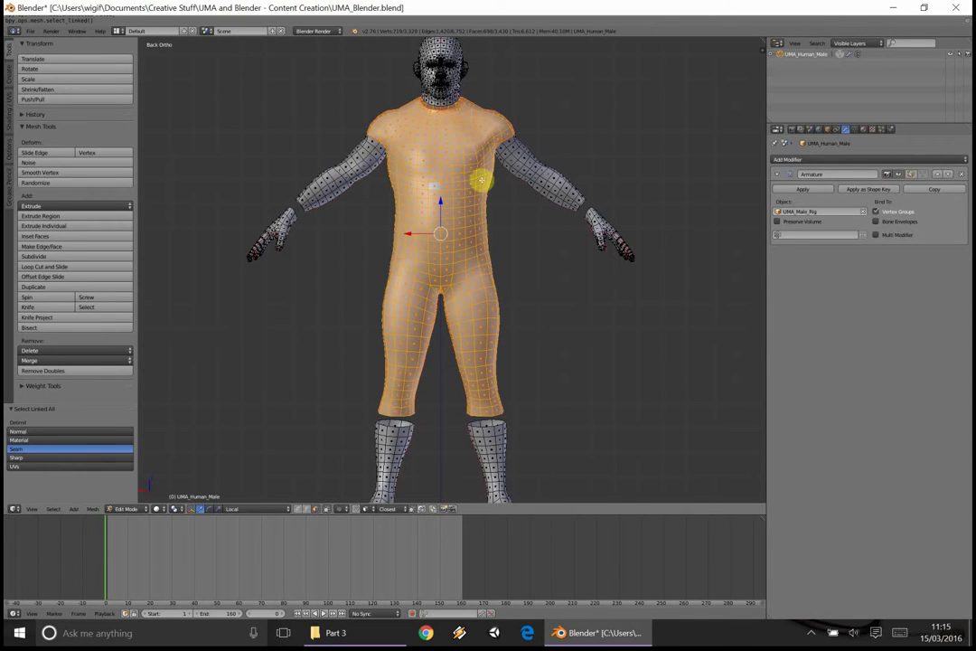
pyautogui.moveTo(479, 179)
pyautogui.mouseDown(button='middle')
pyautogui.moveTo(445, 187)
pyautogui.moveTo(463, 137)
pyautogui.moveTo(435, 180)
pyautogui.moveTo(505, 170)
pyautogui.moveTo(465, 195)
pyautogui.mouseUp(button='middle')
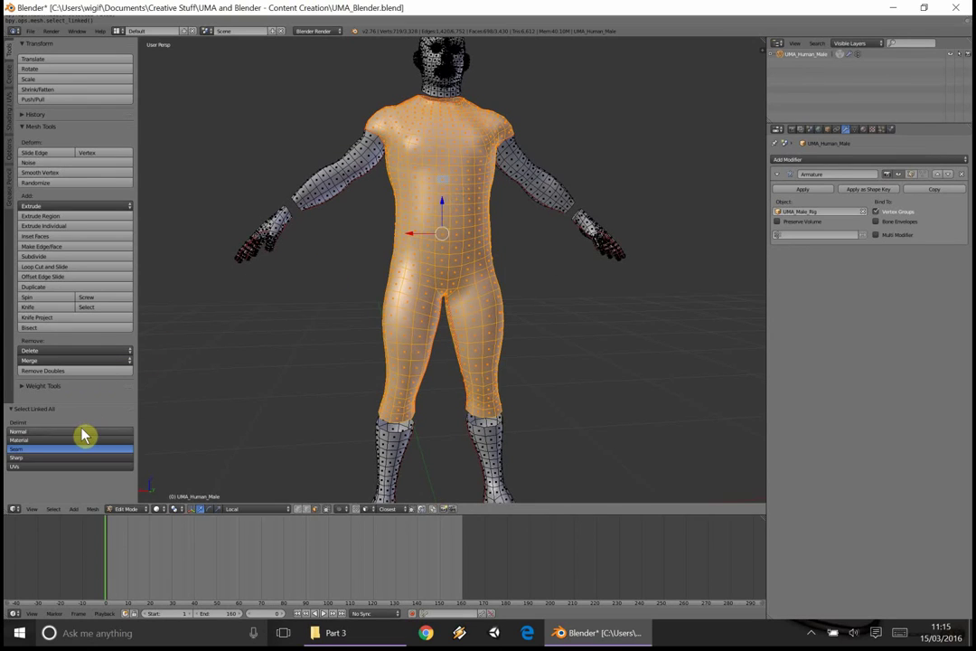
pyautogui.click(90, 431)
pyautogui.moveTo(405, 240)
pyautogui.mouseDown(button='middle')
pyautogui.moveTo(382, 245)
pyautogui.moveTo(420, 253)
pyautogui.moveTo(394, 246)
pyautogui.mouseUp(button='middle')
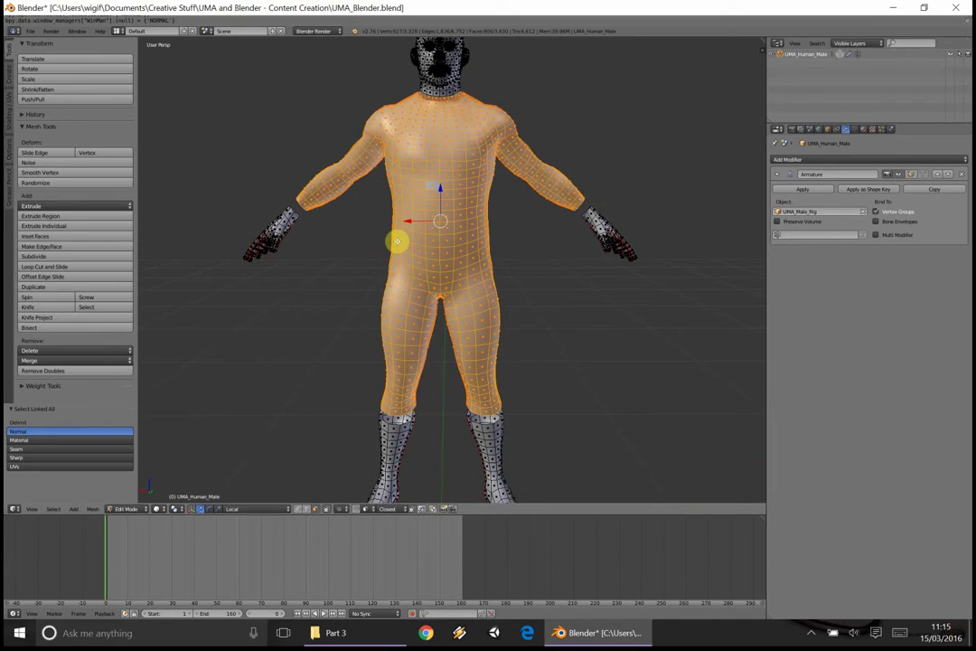
# Hide the selected body section and reveal all hidden faces so the section and its border loops are selected together.
pyautogui.press('h')
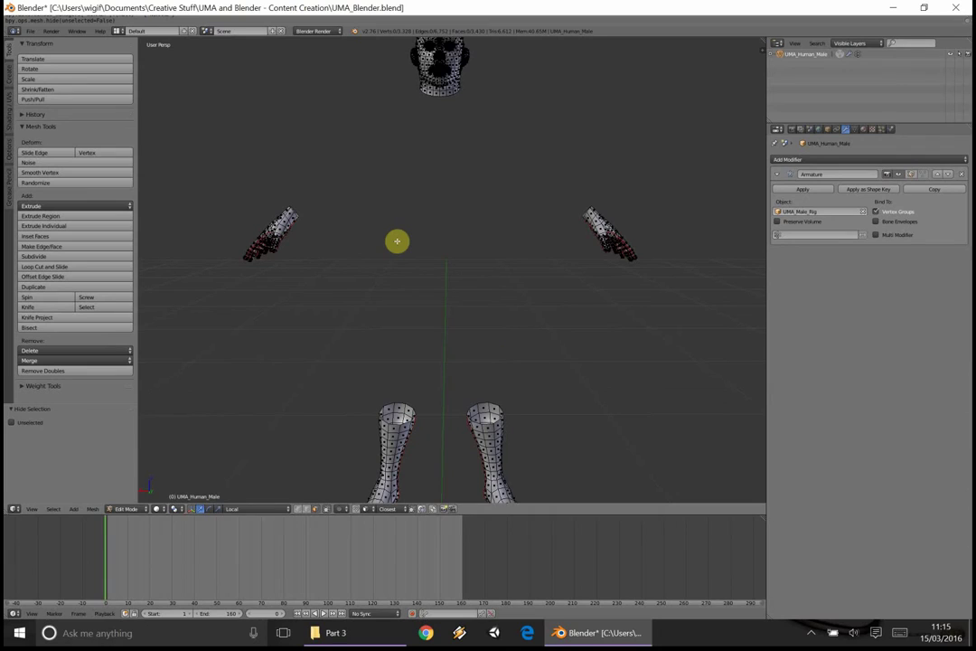
pyautogui.hotkey('alt', 'h')
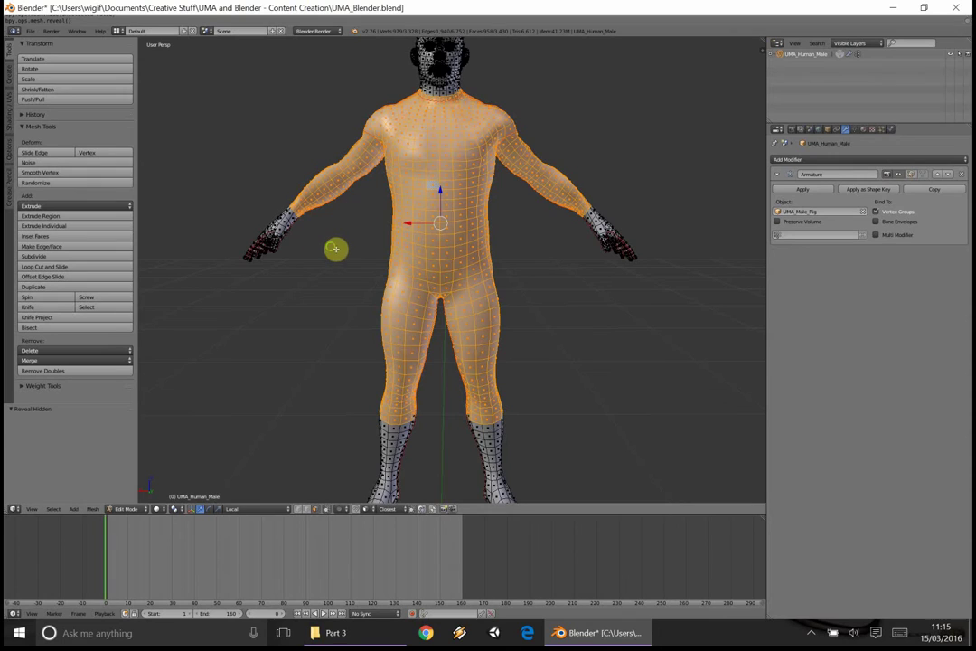
pyautogui.moveTo(336, 250); pyautogui.dragTo(361, 261, button='middle')
pyautogui.moveTo(251, 326); pyautogui.dragTo(377, 277, button='middle')
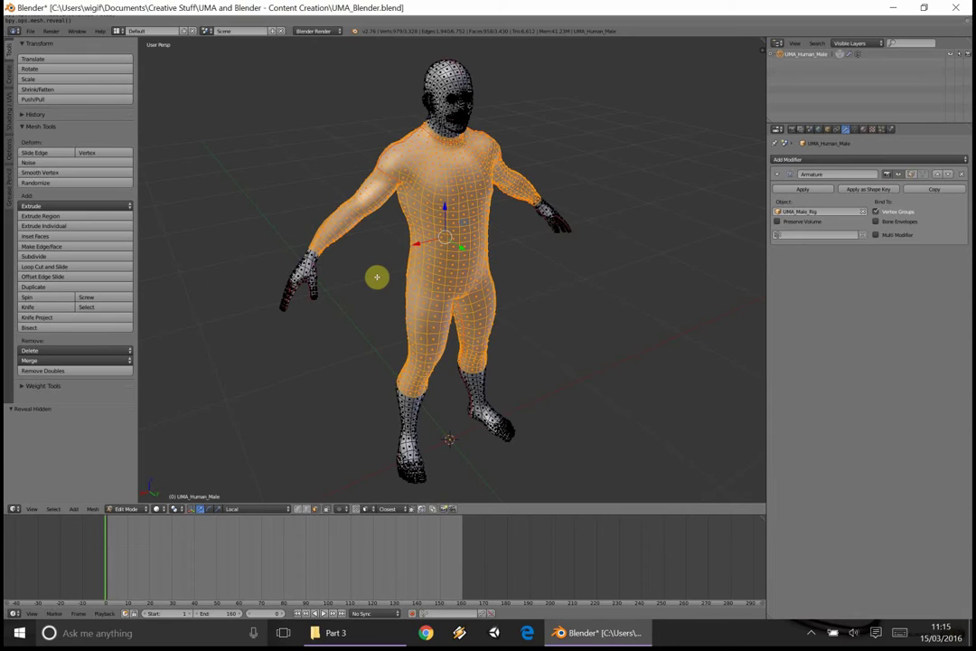
# Duplicate the selected body faces and leave the copy in its original position.
pyautogui.press('g')
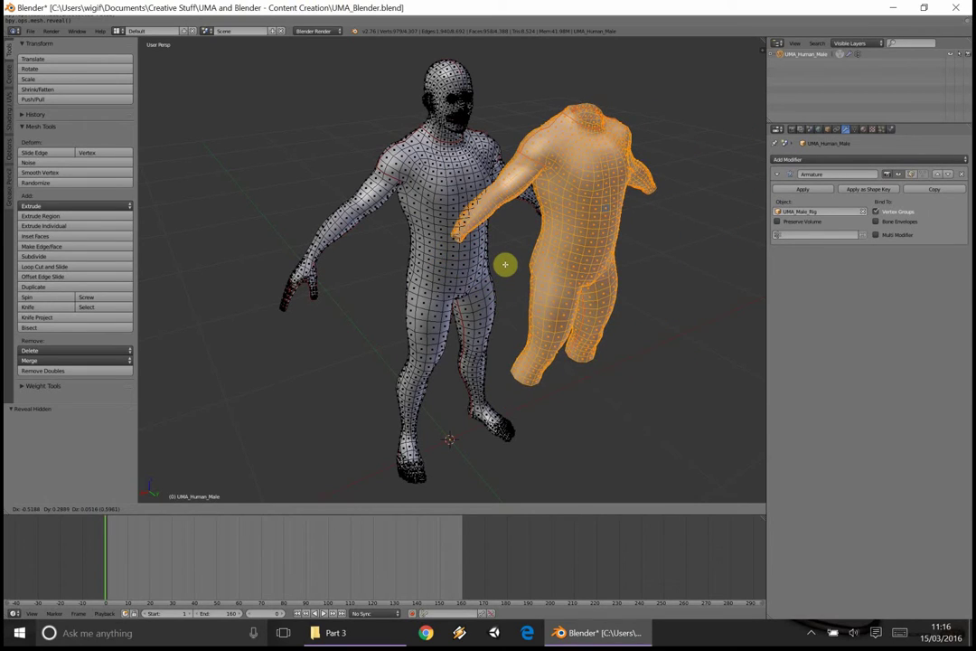
pyautogui.rightClick(504, 264)
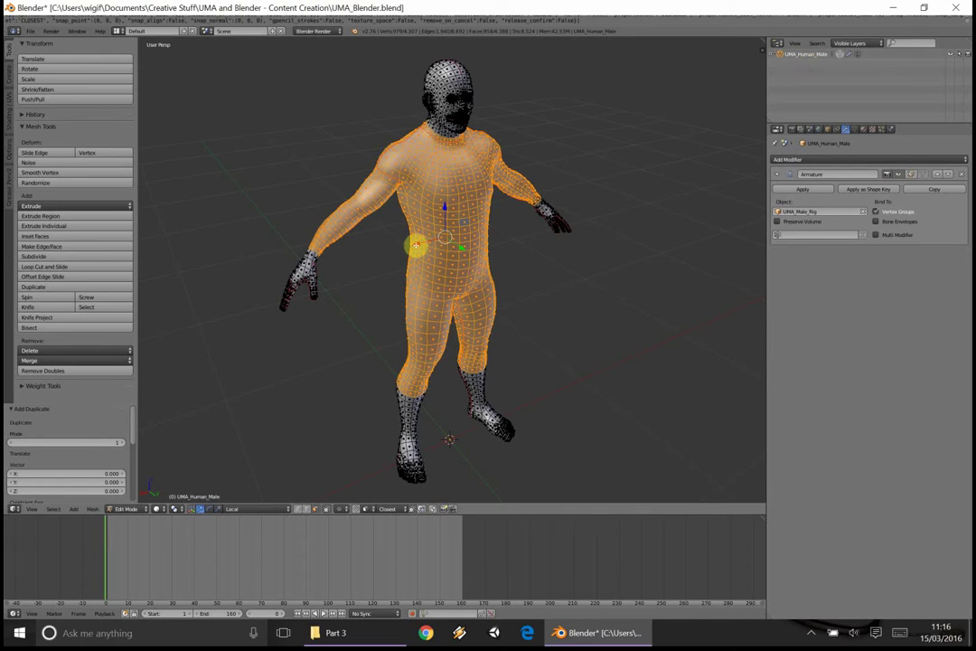
# Try moving the duplicated faces along the local X axis, and undo the move.
pyautogui.hotkey('shift', 'd')
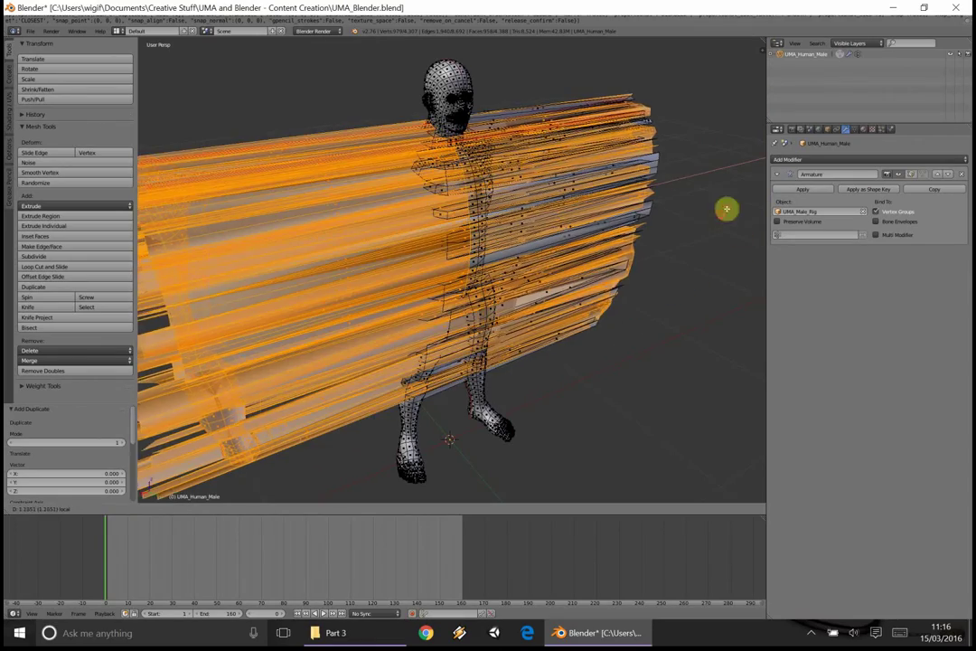
pyautogui.click(726, 209)
pyautogui.hotkey('ctrl', 'z')
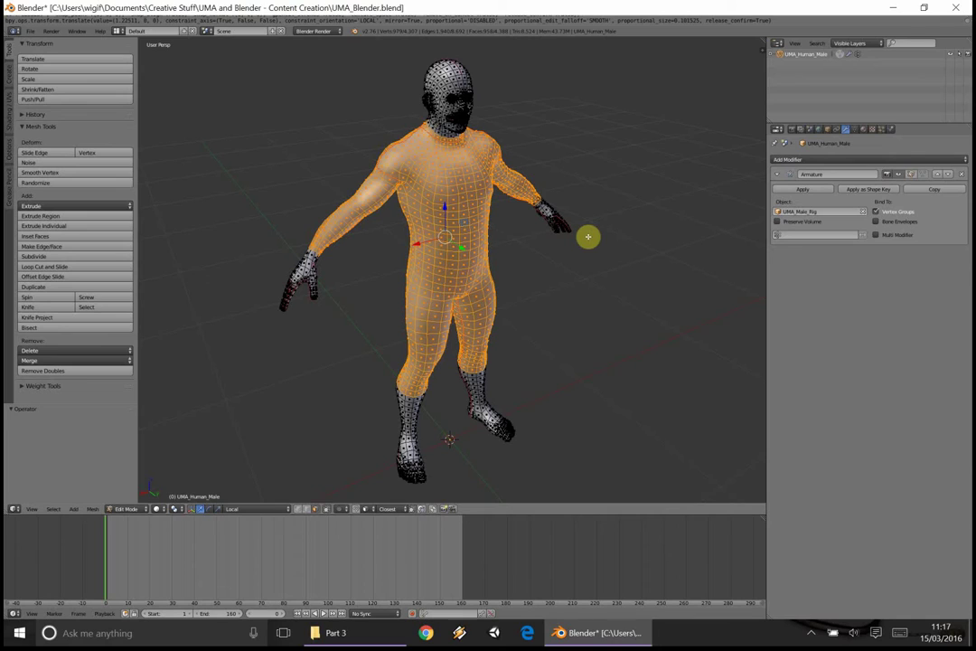
# Separate the duplicated body faces by selection into a new object and return to Object Mode.
pyautogui.press('p')
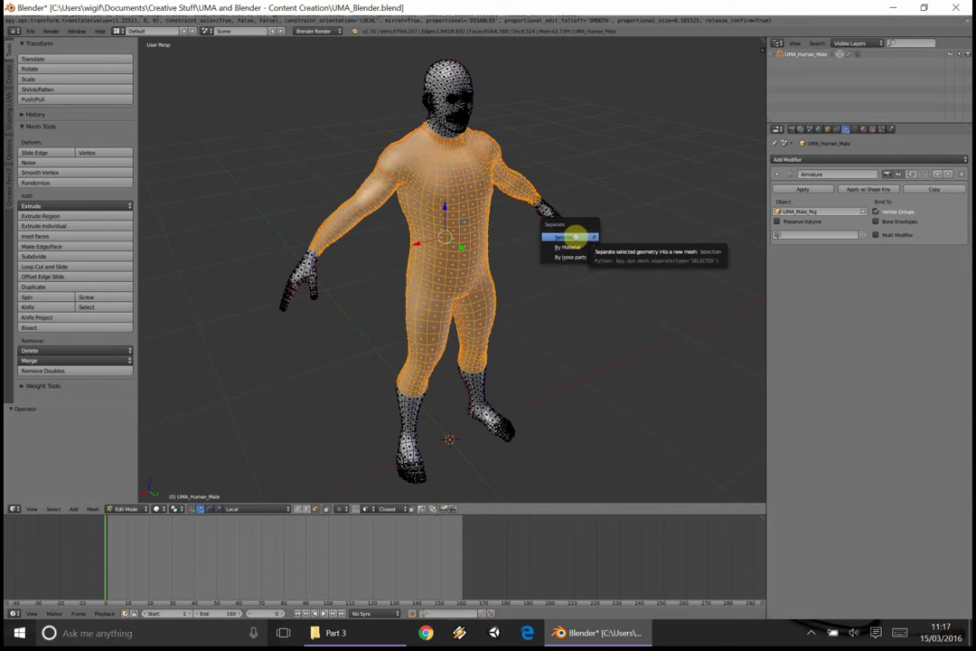
pyautogui.click(589, 237)
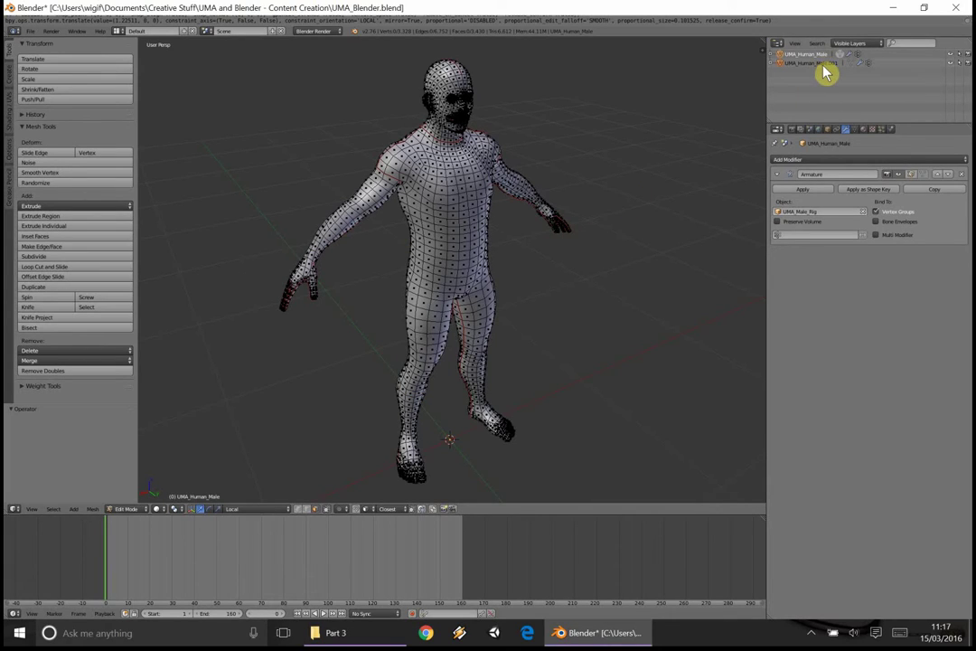
pyautogui.click(135, 508)
pyautogui.click(134, 499)
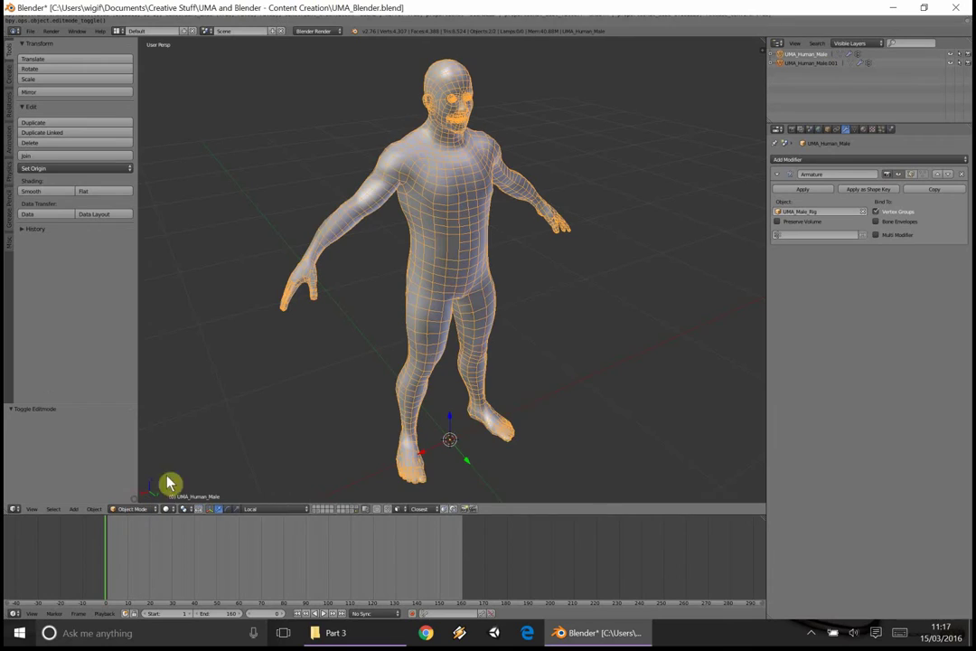
# Rename the separated body object UMA_Human_Male_Trenchcoat.
pyautogui.click(807, 65)
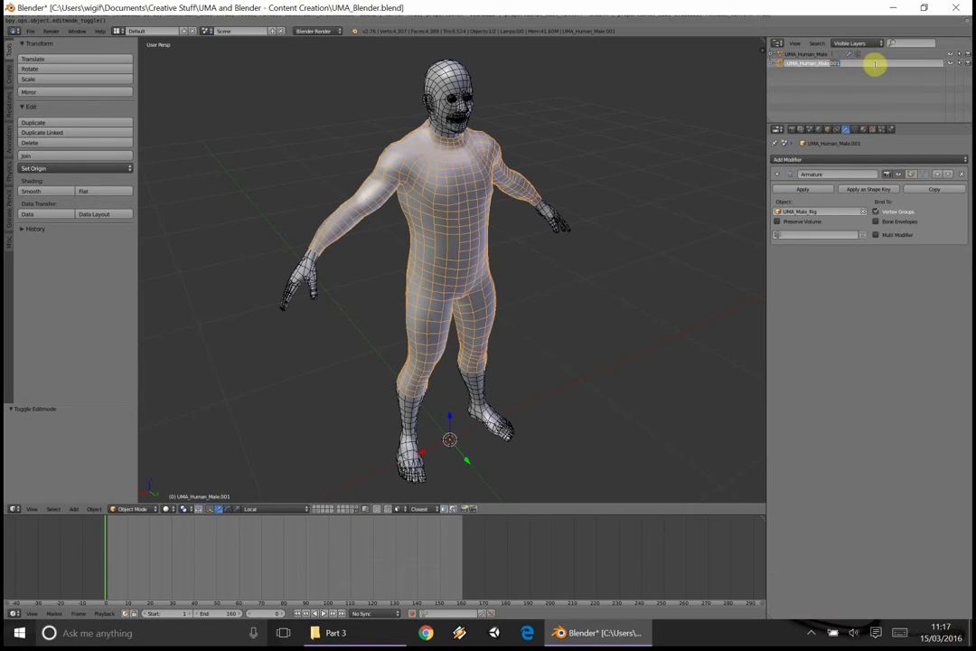
pyautogui.press('End')
pyautogui.press('BackSpace')
pyautogui.press('BackSpace')
pyautogui.press('BackSpace')
pyautogui.press('Return')
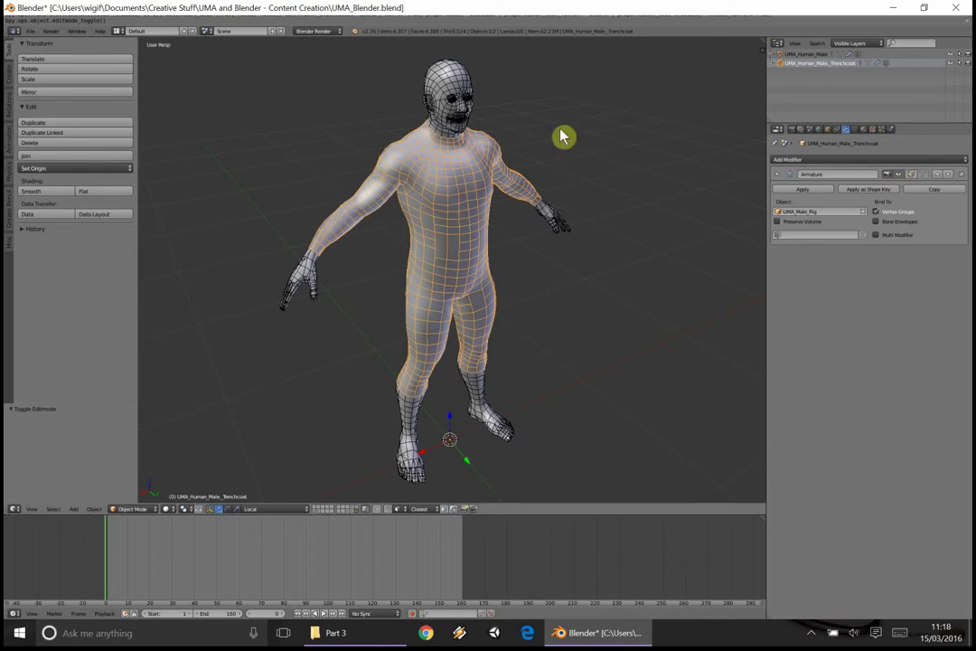
# Try moving the trenchcoat mesh away from the body along its local axis, and cancel the move.
pyautogui.moveTo(561, 135); pyautogui.dragTo(466, 134, button='middle')
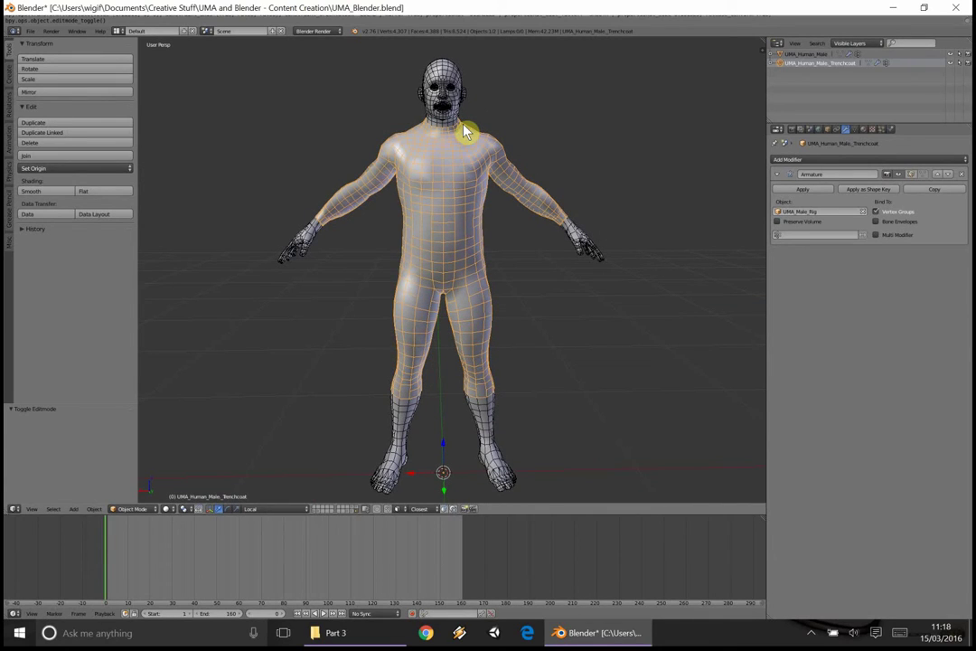
pyautogui.moveTo(465, 133); pyautogui.dragTo(442, 445, button='middle')
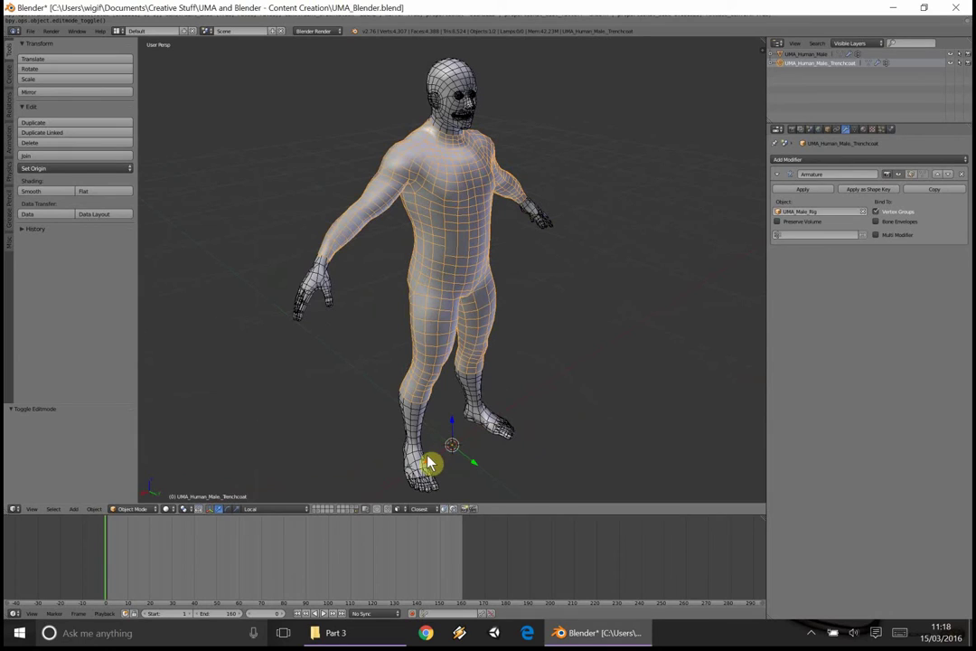
pyautogui.press('g')
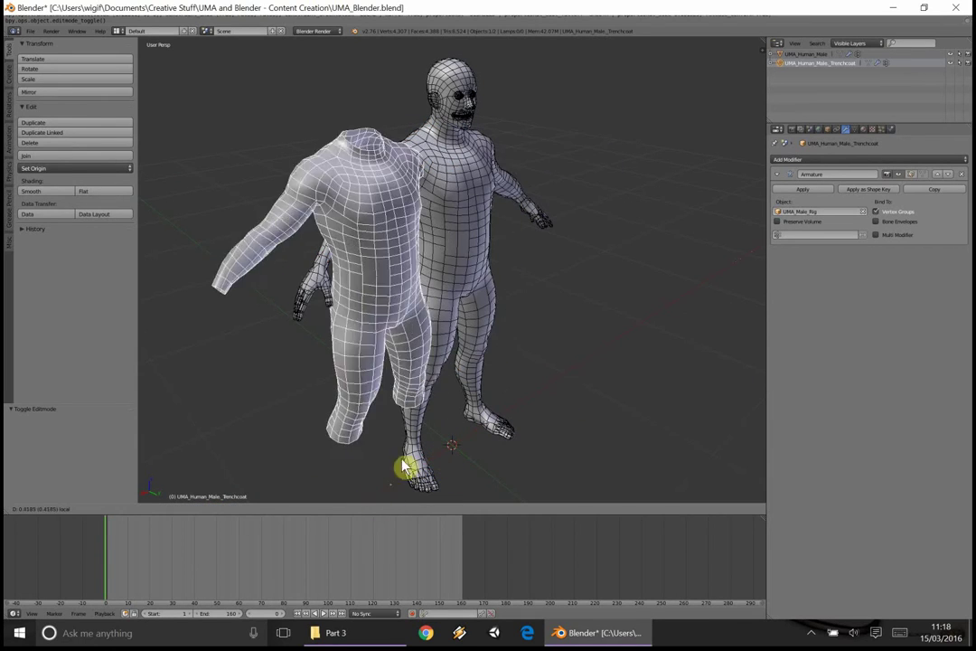
pyautogui.rightClick(596, 290)
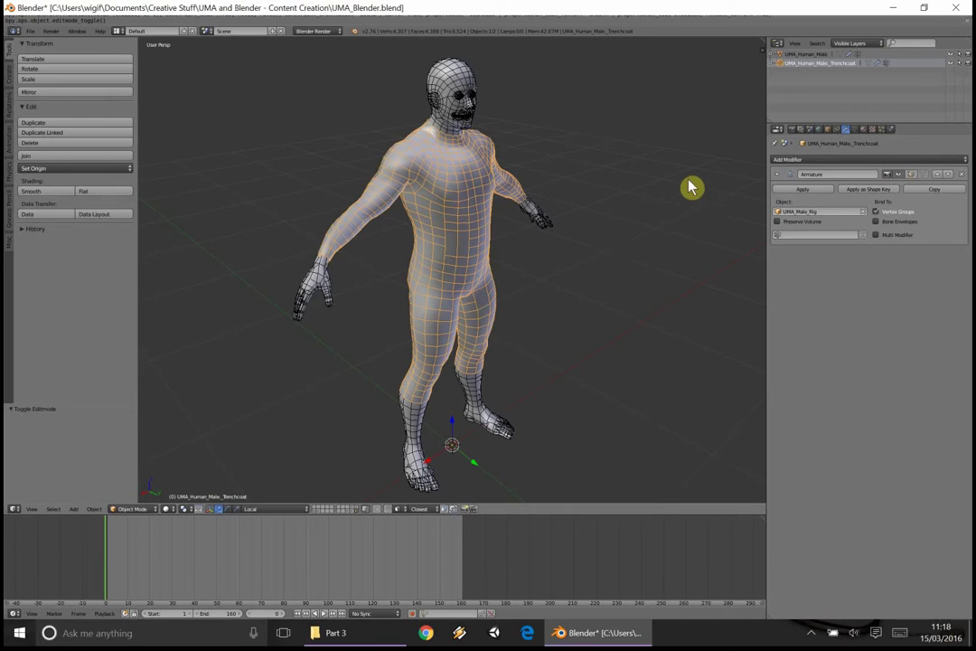
pyautogui.moveTo(562, 212)
pyautogui.mouseDown(button='middle')
pyautogui.moveTo(547, 203)
pyautogui.moveTo(582, 231)
pyautogui.moveTo(644, 198)
pyautogui.moveTo(623, 231)
pyautogui.moveTo(566, 224)
pyautogui.moveTo(579, 224)
pyautogui.mouseUp(button='middle')
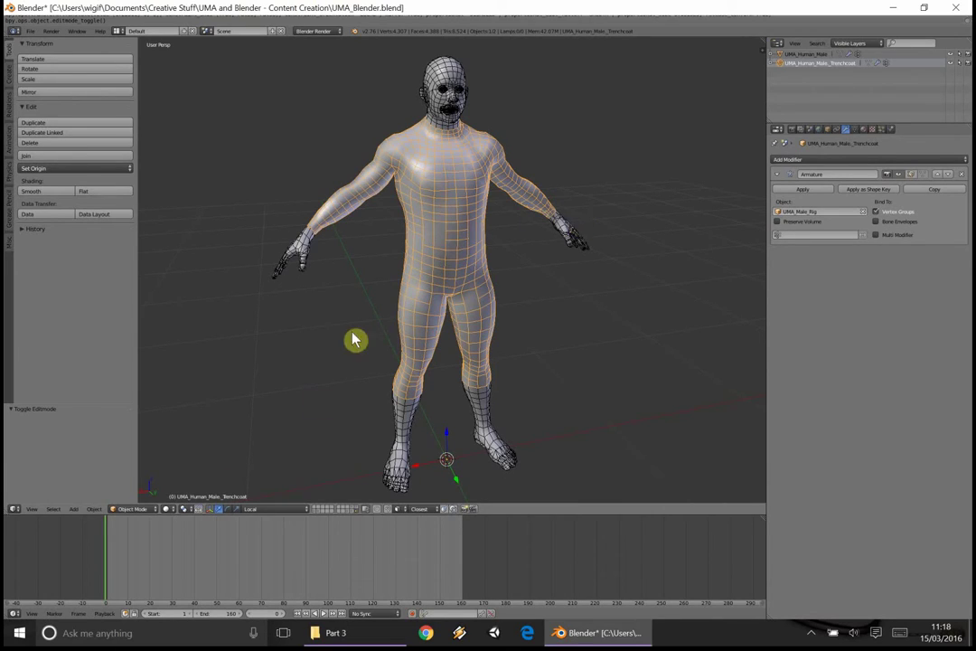
# Enter Edit Mode on the trenchcoat mesh and hide the original UMA_Human_Male object.
pyautogui.click(153, 512)
pyautogui.click(145, 487)
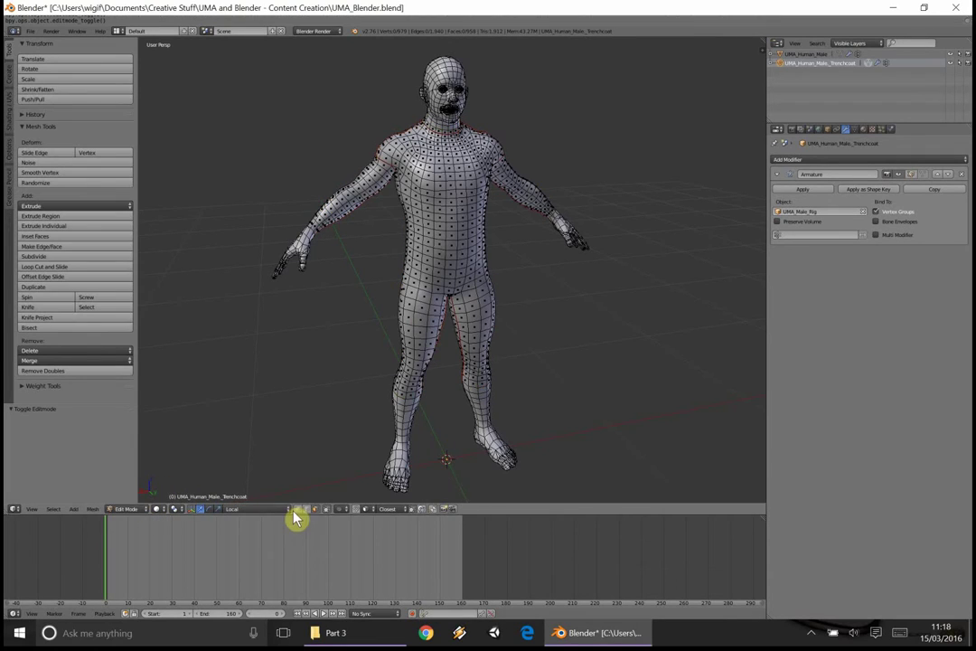
pyautogui.click(304, 508)
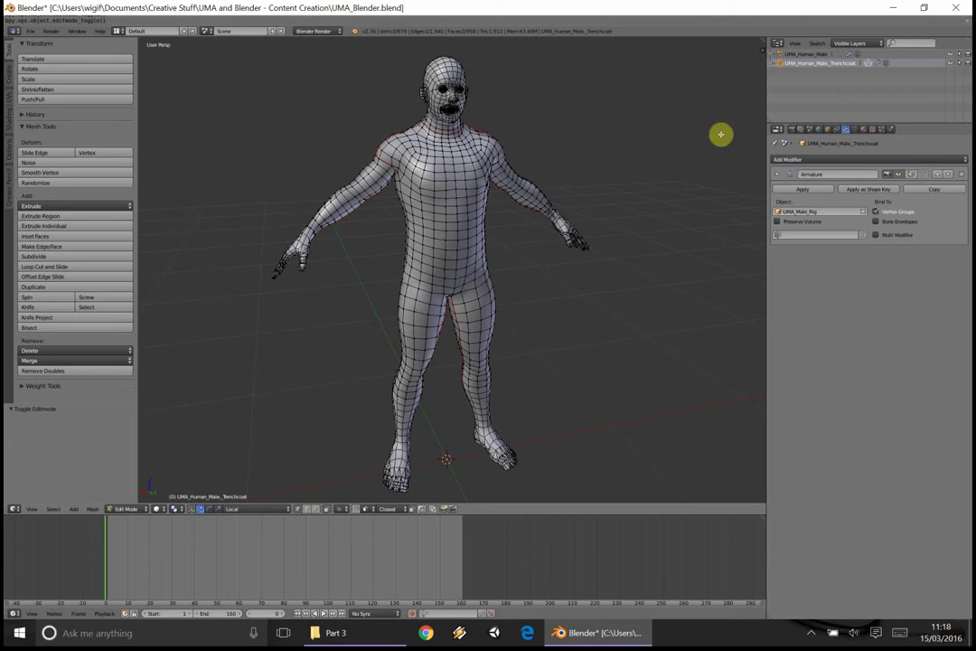
pyautogui.click(951, 54)
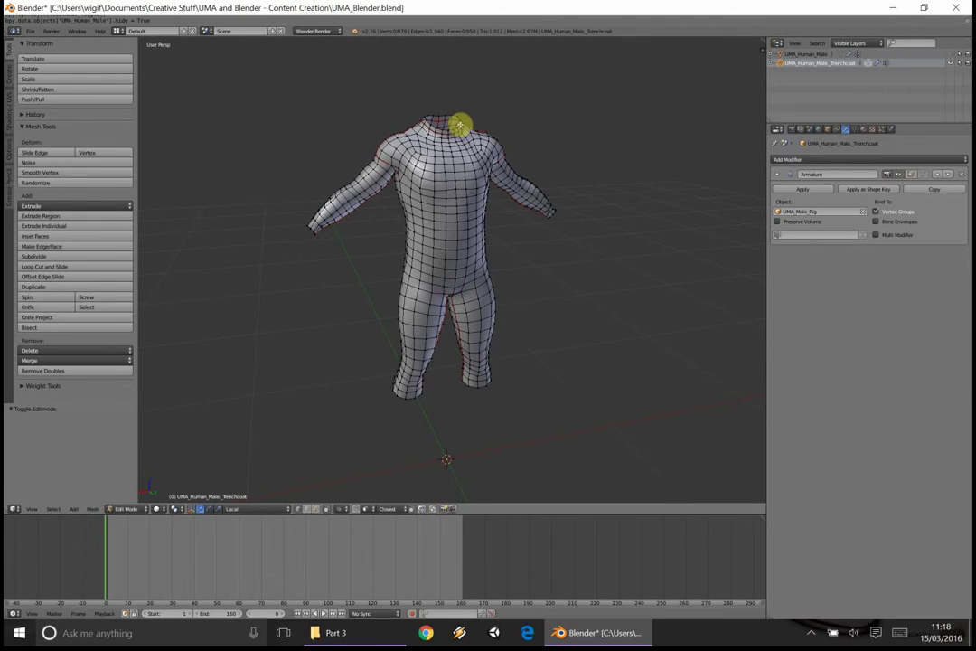
# Switch to face selection and select the vertical face loop down the front of the trenchcoat torso beside the centre line.
pyautogui.moveTo(479, 121); pyautogui.dragTo(334, 398, button='middle')
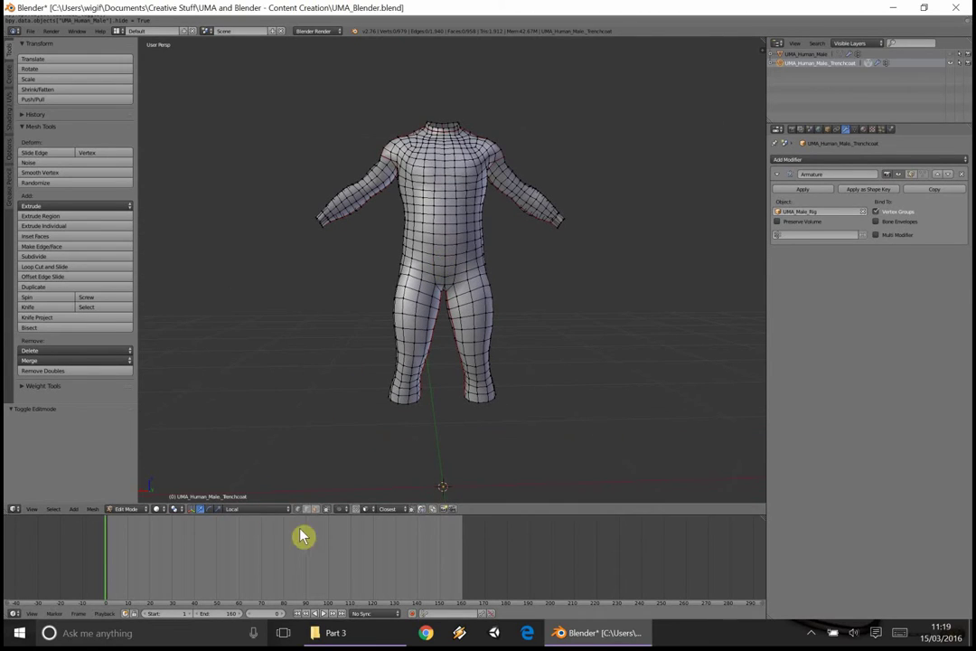
pyautogui.click(315, 510)
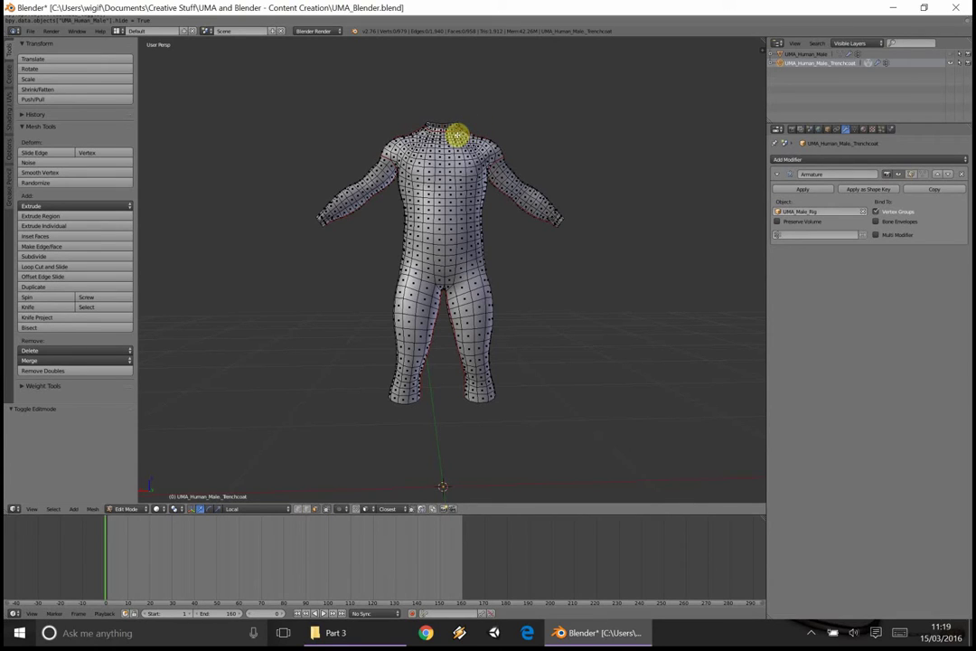
pyautogui.moveTo(464, 170); pyautogui.dragTo(459, 205, button='middle')
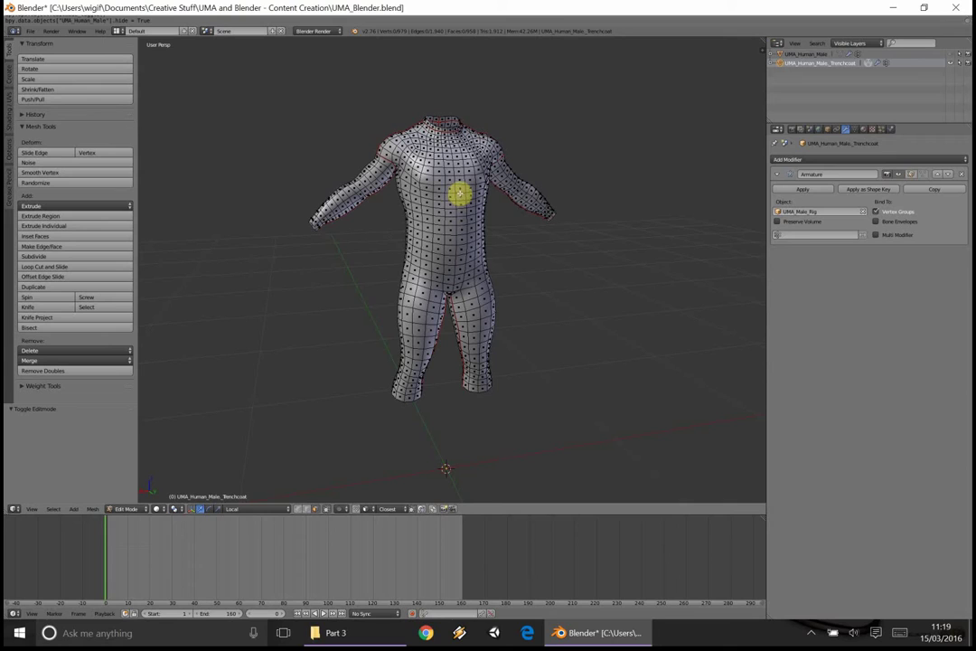
pyautogui.keyDown('alt'); pyautogui.rightClick(461, 209); pyautogui.keyUp('alt')
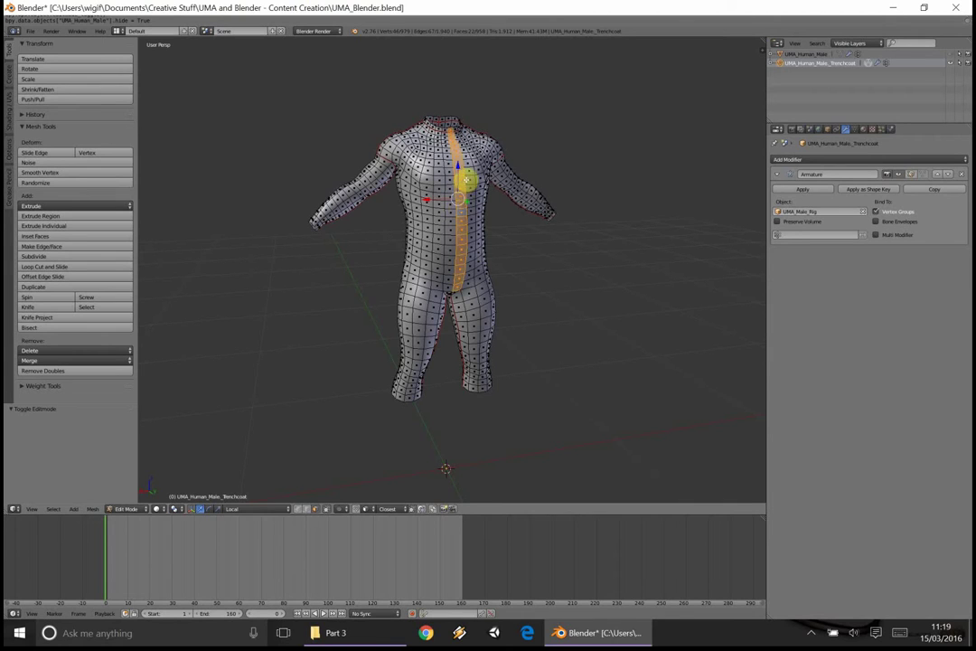
# Examine the selected vertical face strip from the crotch up the front of the torso.
pyautogui.moveTo(446, 157)
pyautogui.mouseDown(button='middle')
pyautogui.moveTo(446, 207)
pyautogui.moveTo(442, 157)
pyautogui.mouseUp(button='middle')
pyautogui.moveTo(457, 218); pyautogui.dragTo(440, 233, button='middle')
pyautogui.scroll(3, 458, 259)
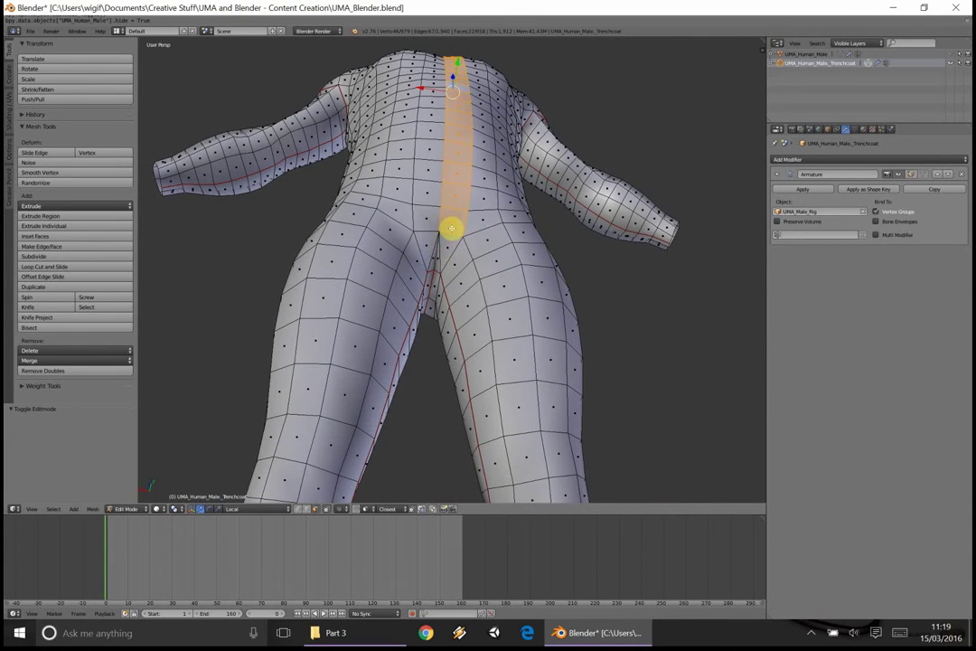
pyautogui.keyDown('shift'); pyautogui.rightClick(449, 233); pyautogui.keyUp('shift')
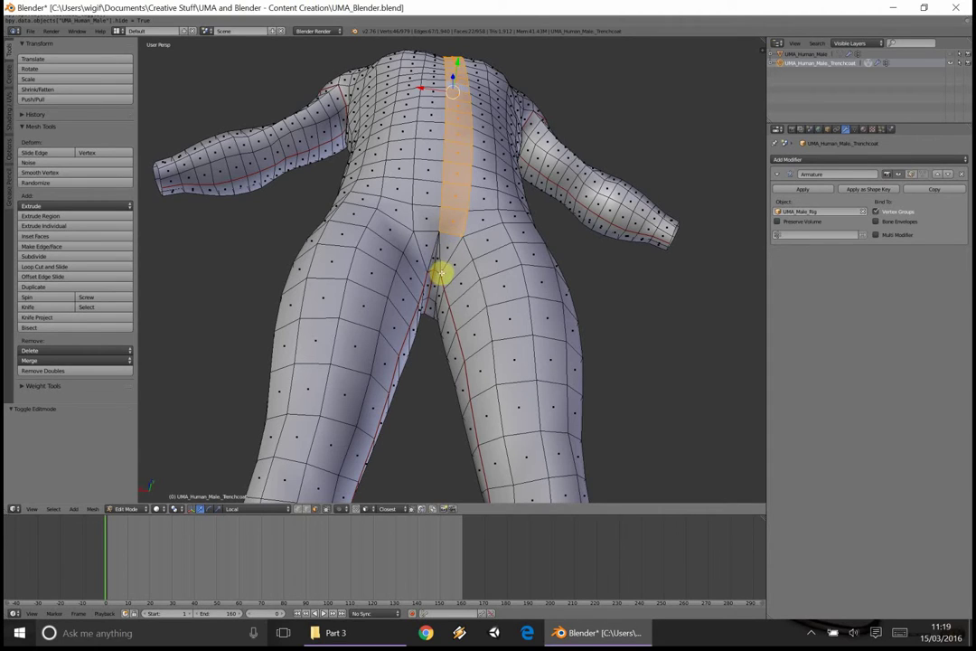
pyautogui.moveTo(447, 227); pyautogui.dragTo(434, 253, button='middle')
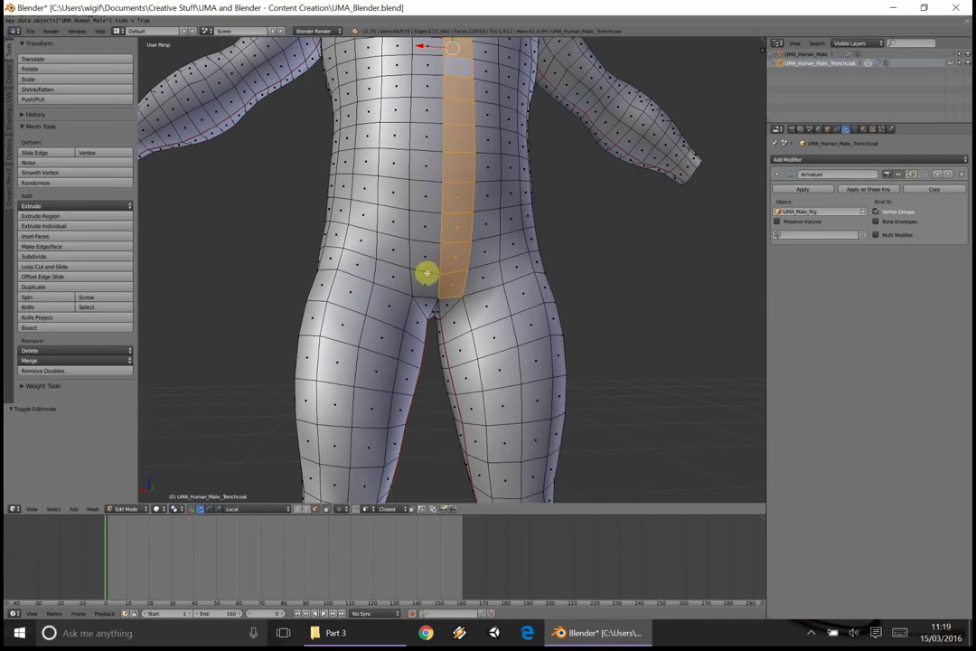
pyautogui.moveTo(453, 201); pyautogui.dragTo(440, 154, button='middle')
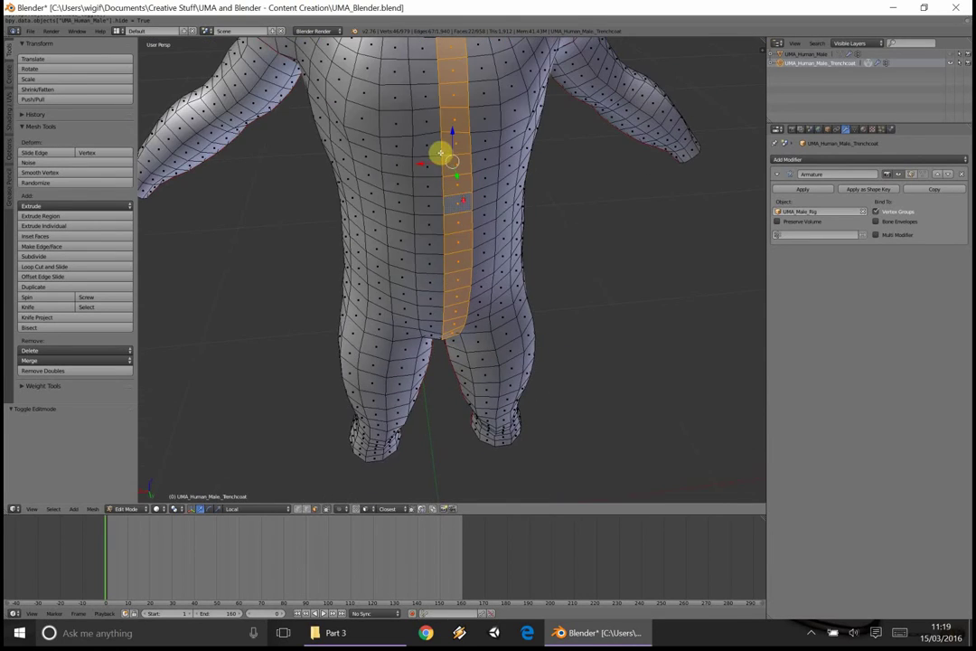
# Add the matching vertical face loop on the other side of the centre line to the selection and delete both strips' faces.
pyautogui.scroll(-3, 440, 154)
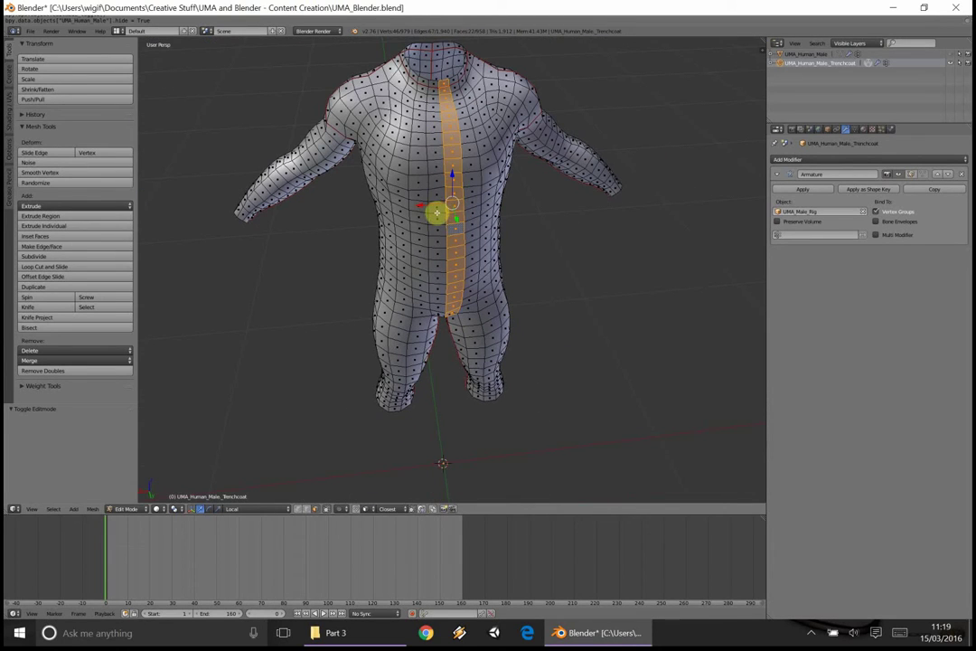
pyautogui.moveTo(449, 246); pyautogui.dragTo(449, 220, button='middle')
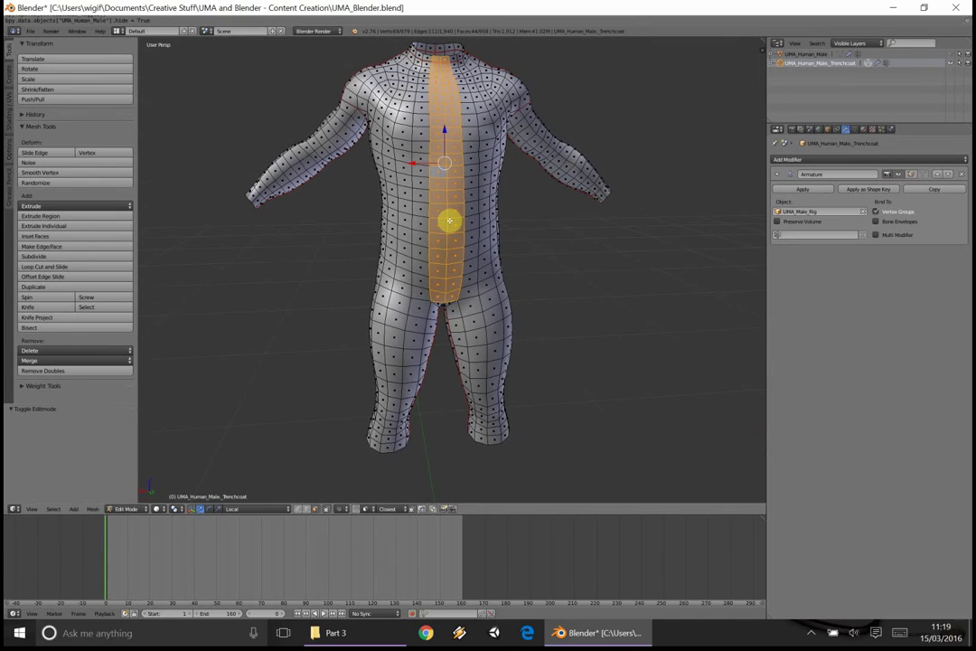
pyautogui.press('x')
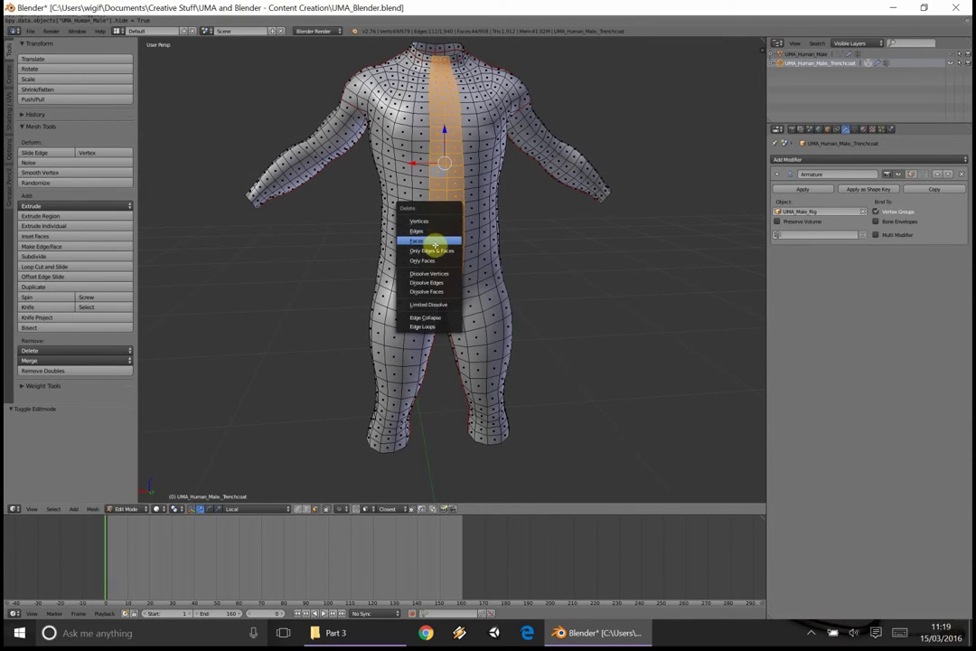
pyautogui.click(435, 242)
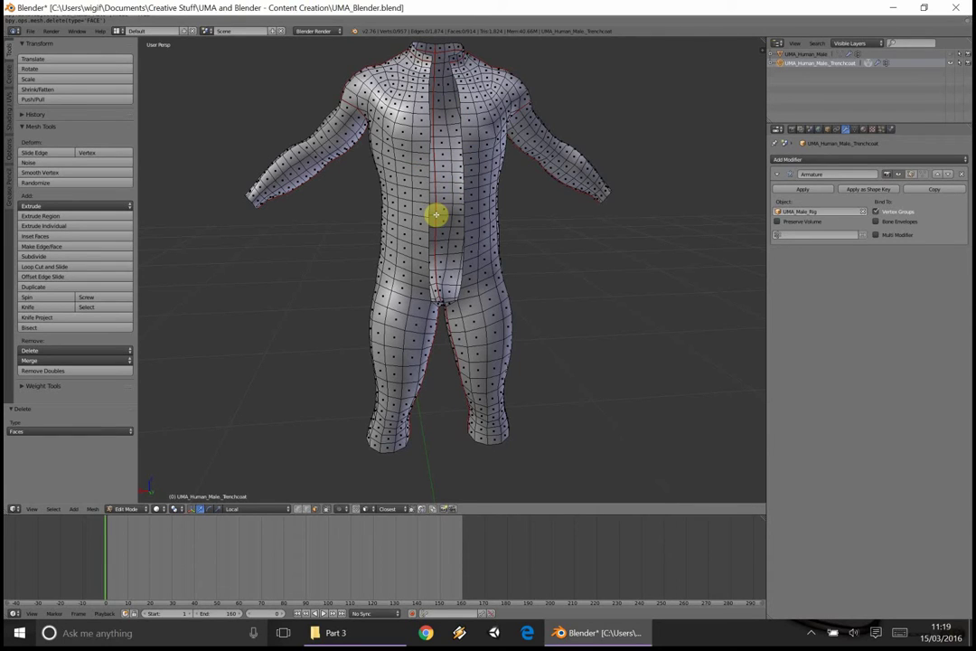
# Select the vertical face loop down the inner front of one leg, starting at the crotch, and delete its faces.
pyautogui.moveTo(436, 214); pyautogui.dragTo(470, 338, button='middle')
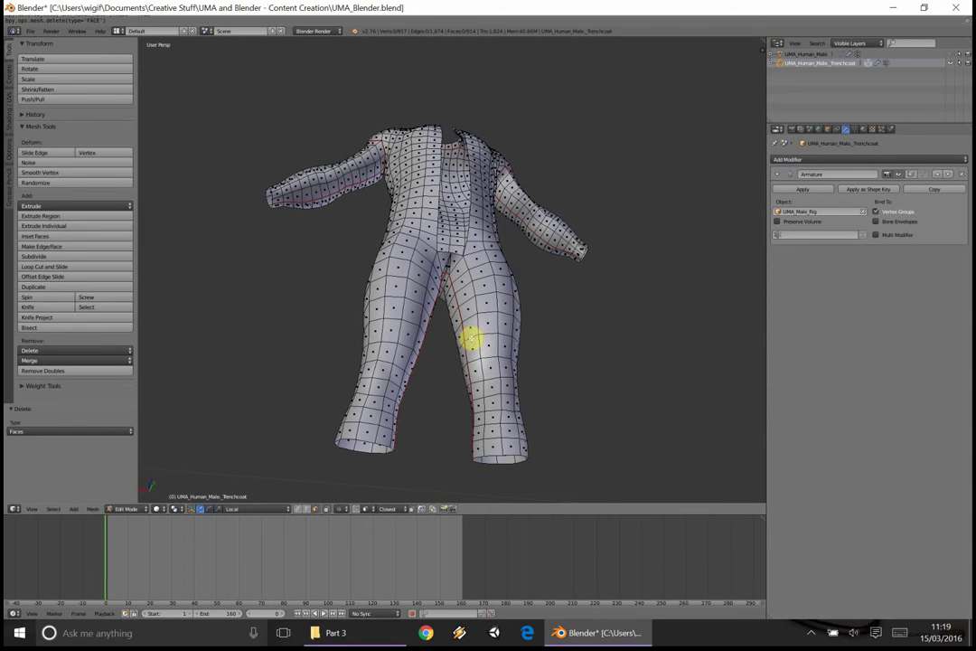
pyautogui.keyDown('alt'); pyautogui.rightClick(471, 338); pyautogui.keyUp('alt')
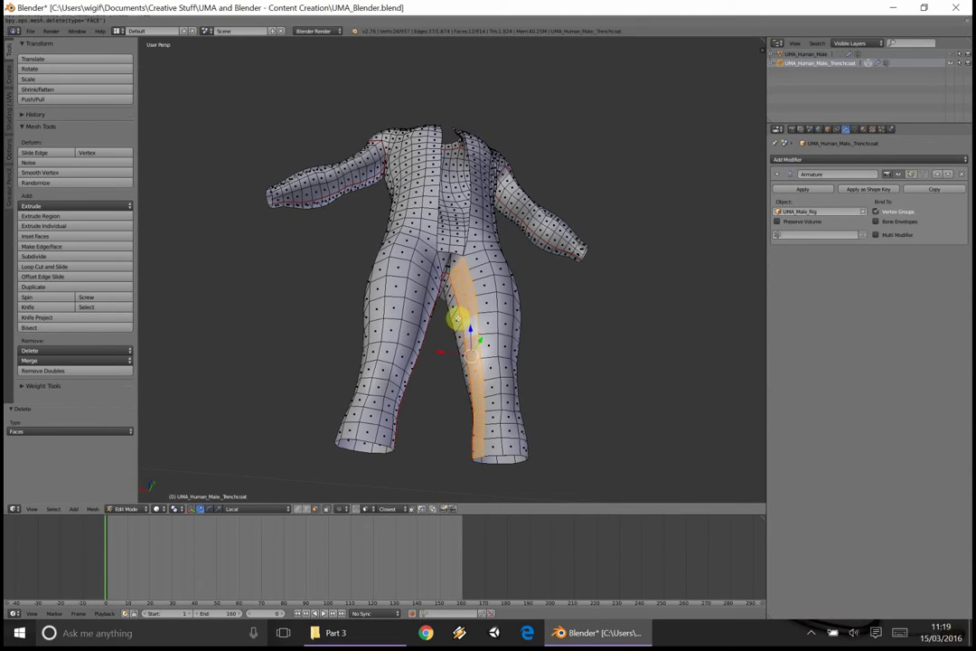
pyautogui.moveTo(457, 318); pyautogui.dragTo(442, 342, button='middle')
pyautogui.press('x')
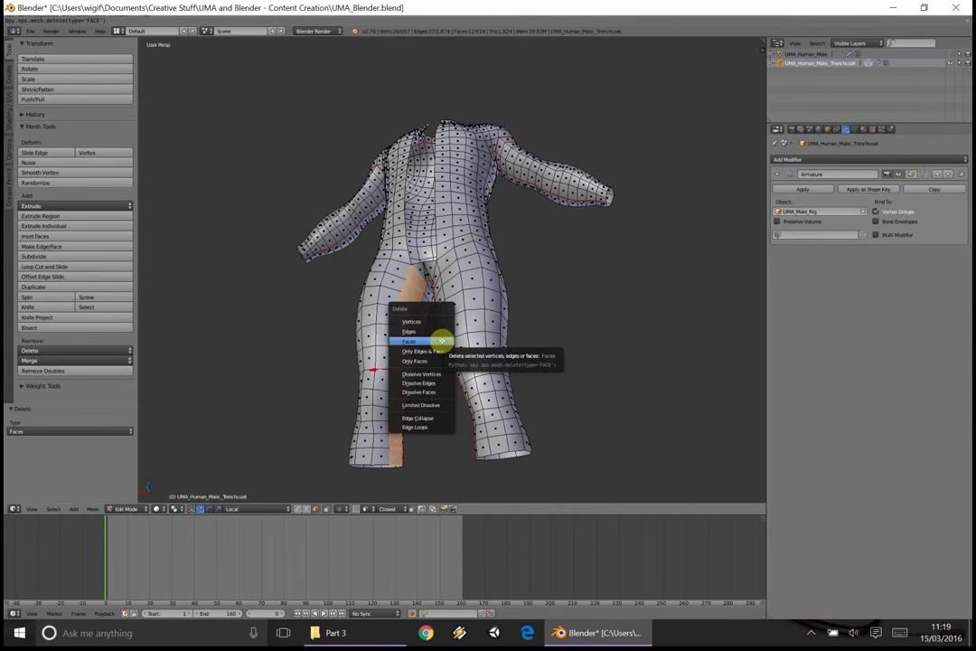
pyautogui.click(442, 341)
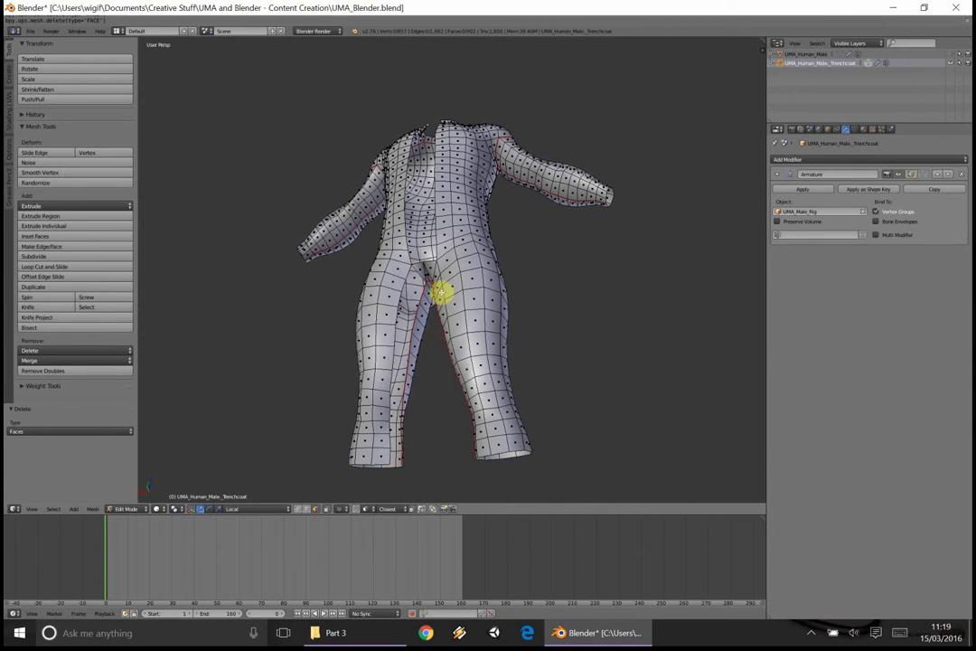
# Select the matching face loop down the inner front of the opposite leg and delete its faces.
pyautogui.moveTo(442, 289); pyautogui.dragTo(468, 253, button='middle')
pyautogui.scroll(2, 469, 253)
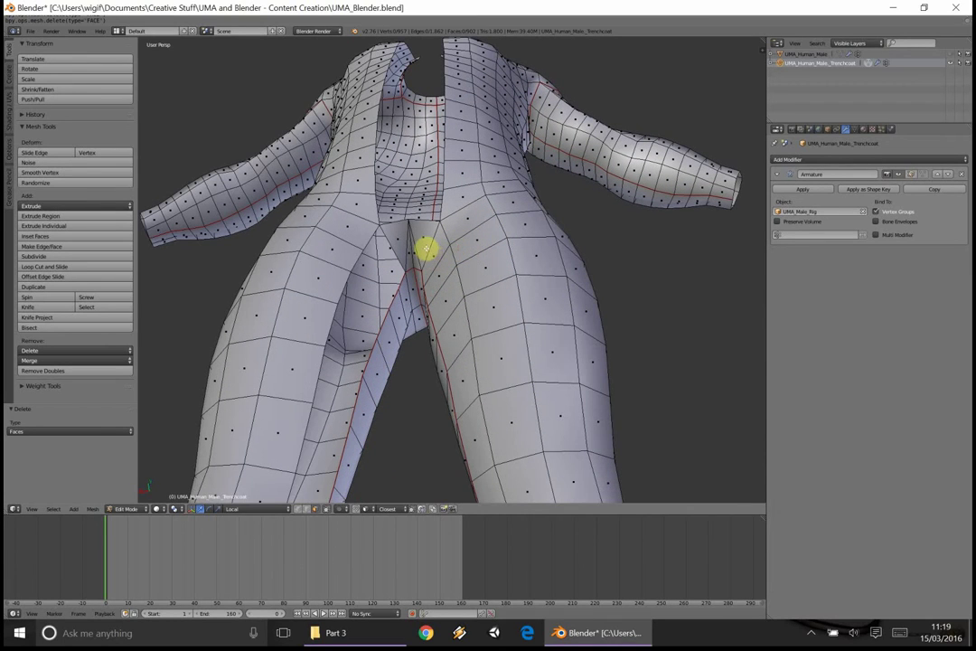
pyautogui.keyDown('alt'); pyautogui.rightClick(430, 248); pyautogui.keyUp('alt')
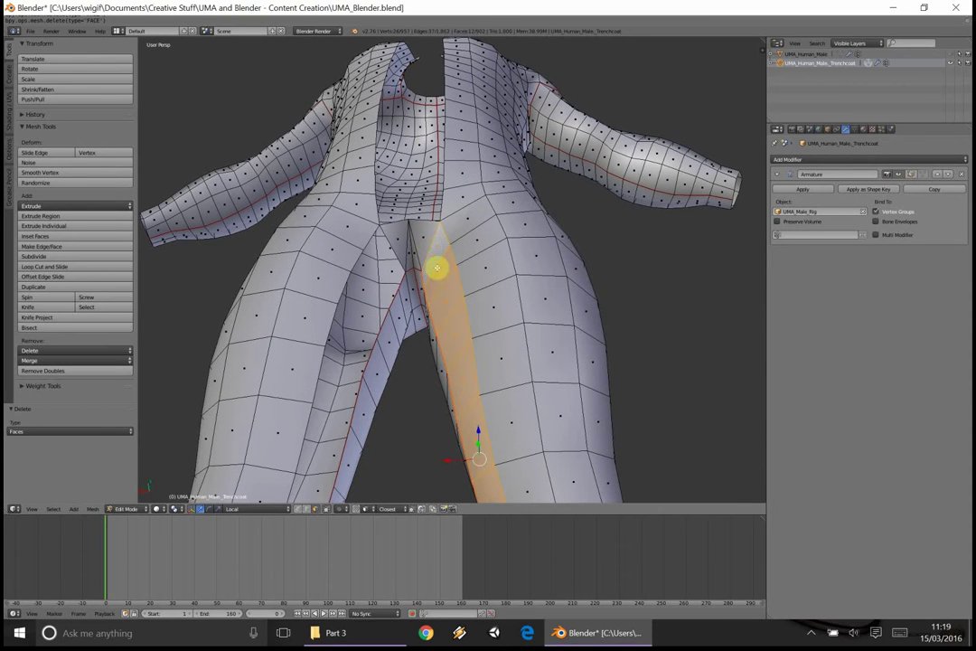
pyautogui.scroll(2, 442, 271)
pyautogui.rightClick(457, 297)
pyautogui.scroll(-2, 456, 298)
pyautogui.moveTo(465, 303); pyautogui.dragTo(508, 298, button='middle')
pyautogui.keyDown('alt'); pyautogui.rightClick(497, 305); pyautogui.keyUp('alt')
pyautogui.press('x')
pyautogui.click(507, 299)
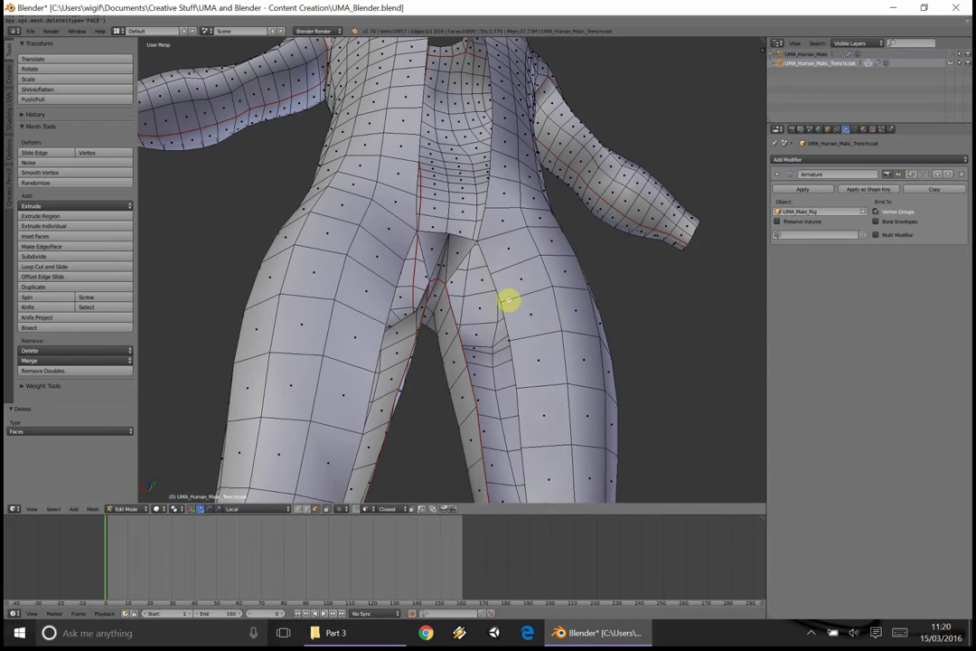
# Delete the inner-thigh face loop that runs under the crotch, plus the small leftover faces at the front of the crotch.
pyautogui.moveTo(371, 295); pyautogui.dragTo(438, 251, button='middle')
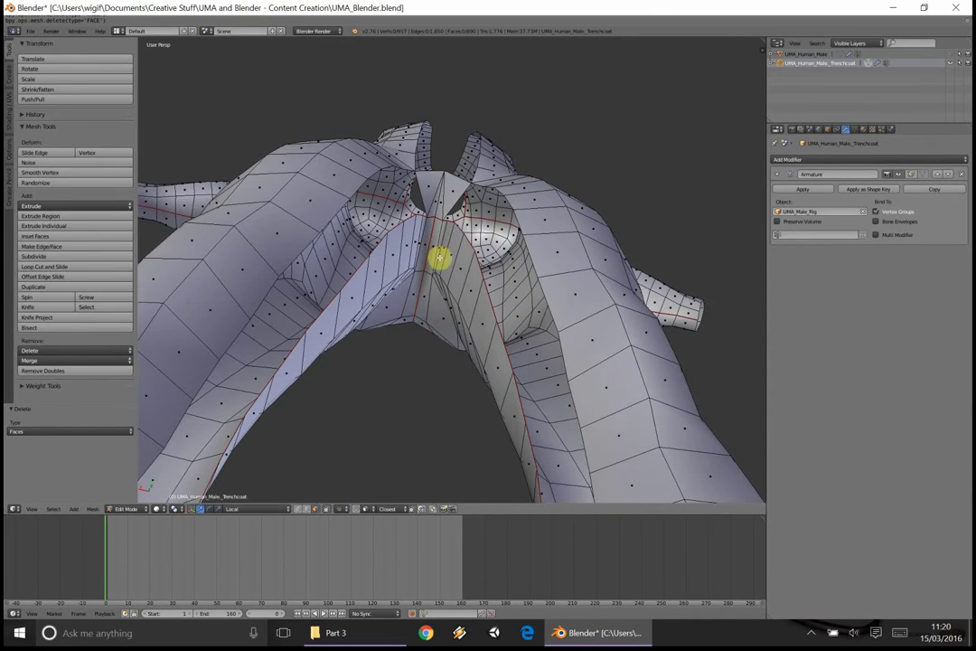
pyautogui.keyDown('alt'); pyautogui.rightClick(477, 306); pyautogui.keyUp('alt')
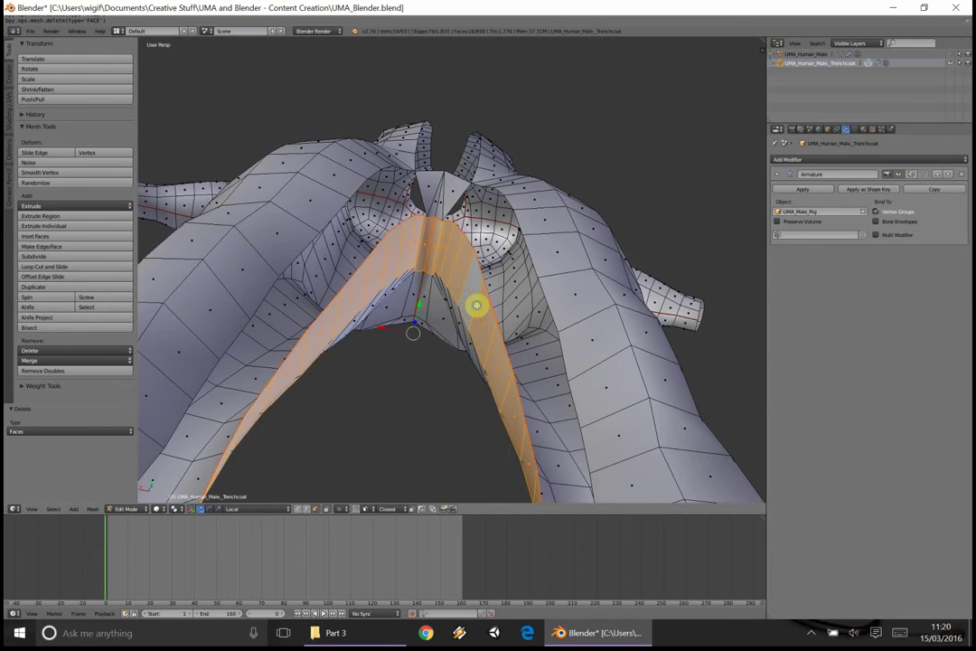
pyautogui.moveTo(464, 310); pyautogui.dragTo(442, 386, button='middle')
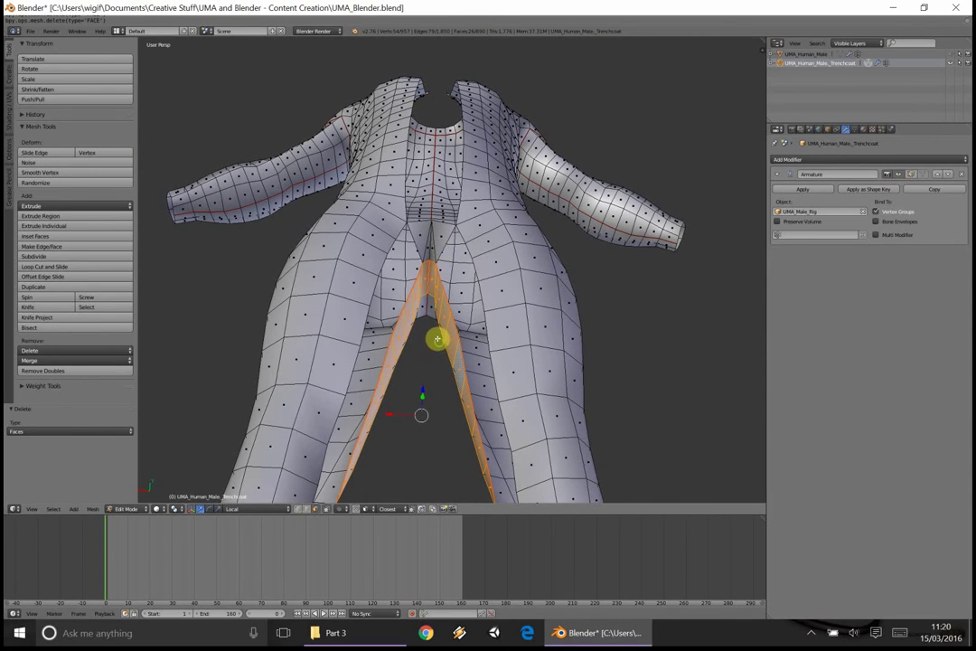
pyautogui.moveTo(437, 339); pyautogui.dragTo(446, 377, button='middle')
pyautogui.press('x')
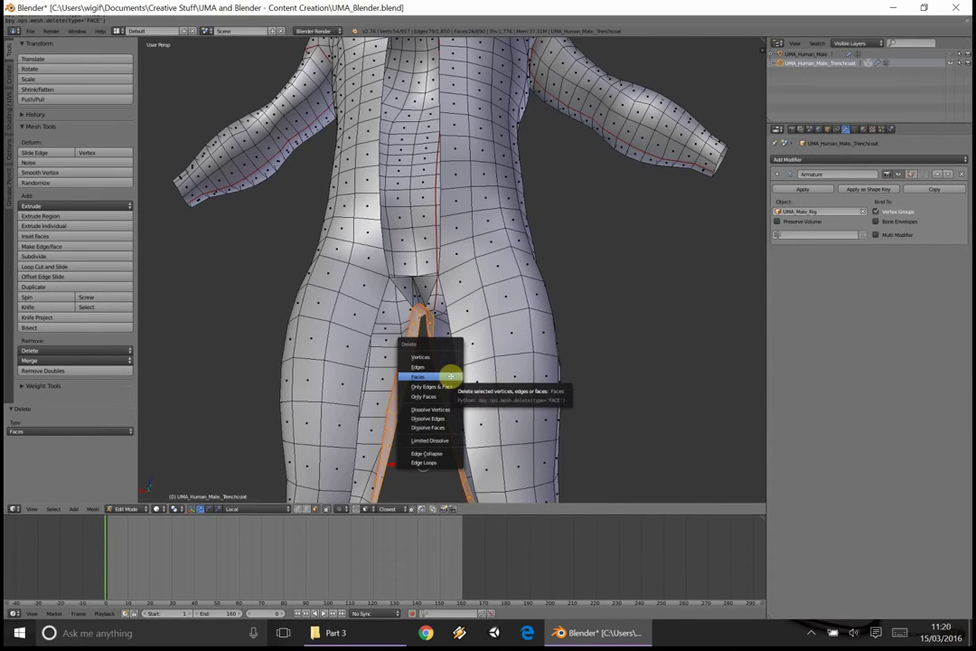
pyautogui.click(447, 376)
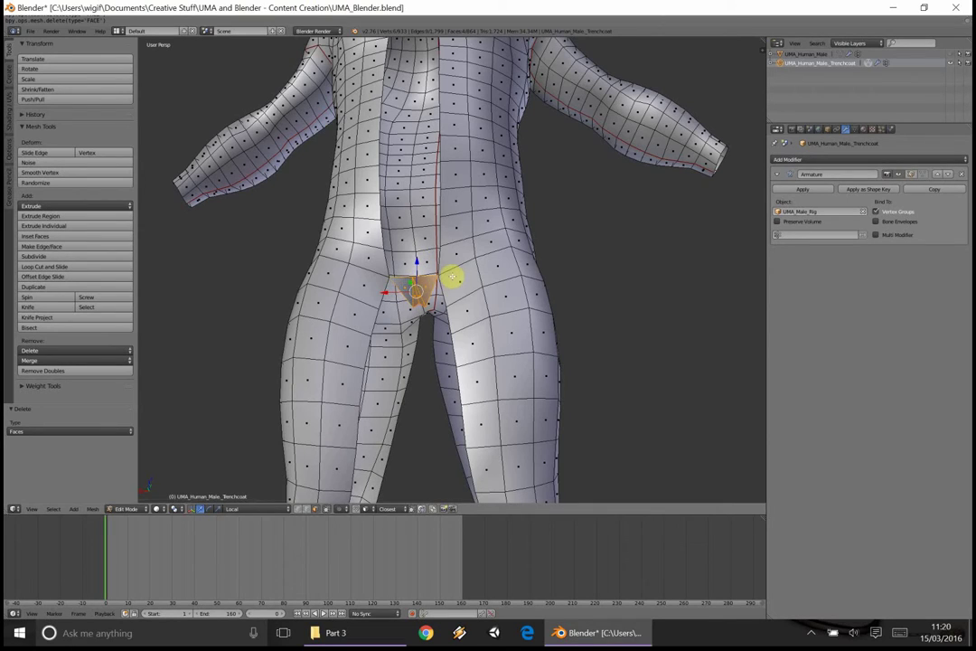
pyautogui.press('x')
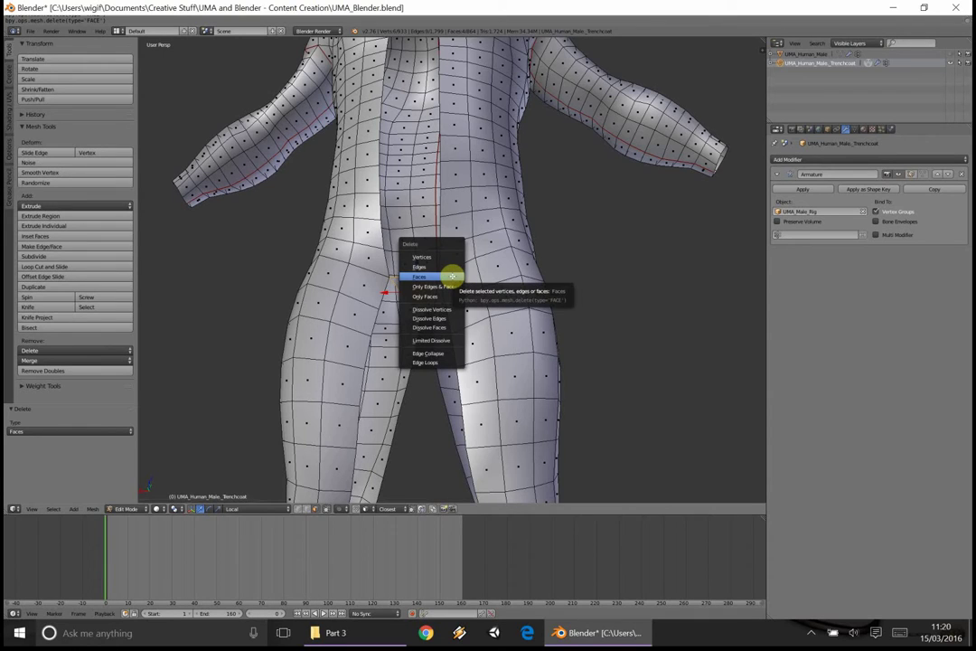
pyautogui.click(452, 276)
# Examine the opened trenchcoat mesh from the front, side and back, including the sleeves and the buttock area.
pyautogui.moveTo(452, 277); pyautogui.dragTo(334, 351, button='middle')
pyautogui.scroll(-7, 466, 311)
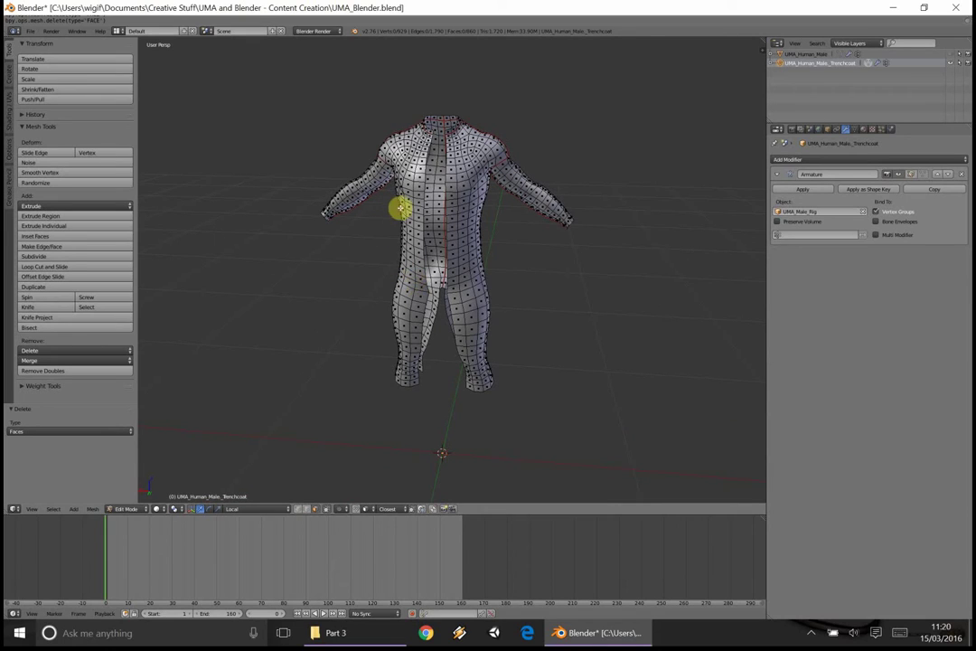
pyautogui.moveTo(440, 186)
pyautogui.mouseDown(button='middle')
pyautogui.moveTo(469, 152)
pyautogui.moveTo(460, 205)
pyautogui.moveTo(456, 187)
pyautogui.mouseUp(button='middle')
pyautogui.scroll(2, 472, 186)
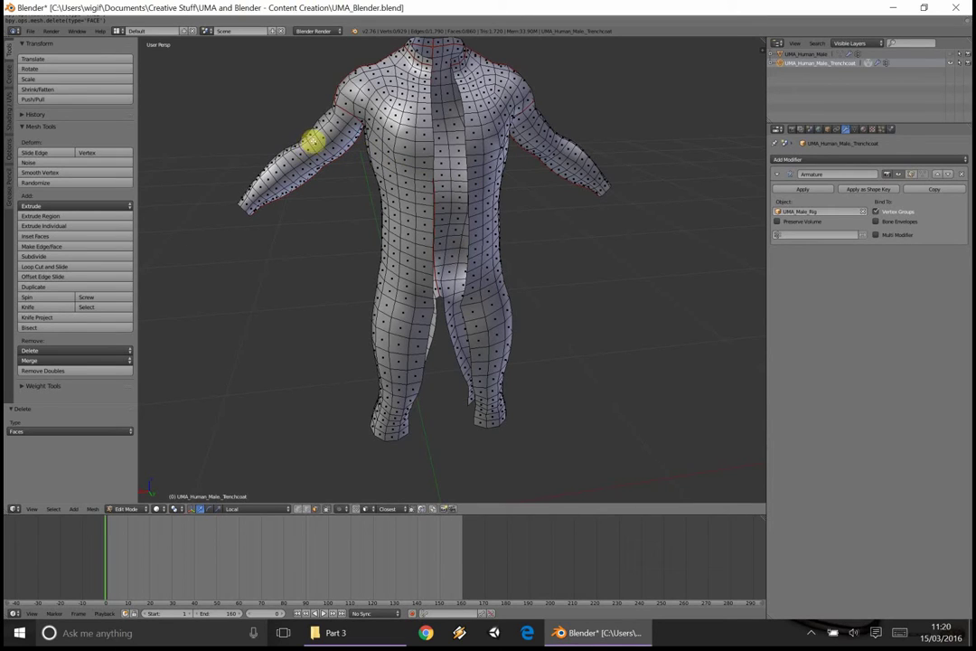
pyautogui.moveTo(315, 141); pyautogui.dragTo(334, 123, button='middle')
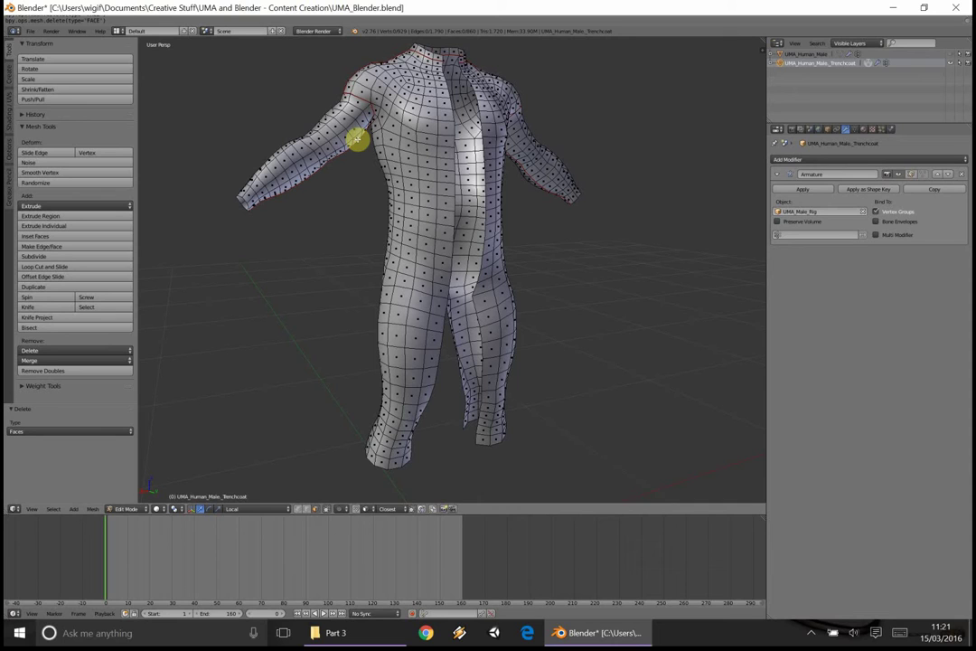
pyautogui.moveTo(464, 256); pyautogui.dragTo(599, 235, button='middle')
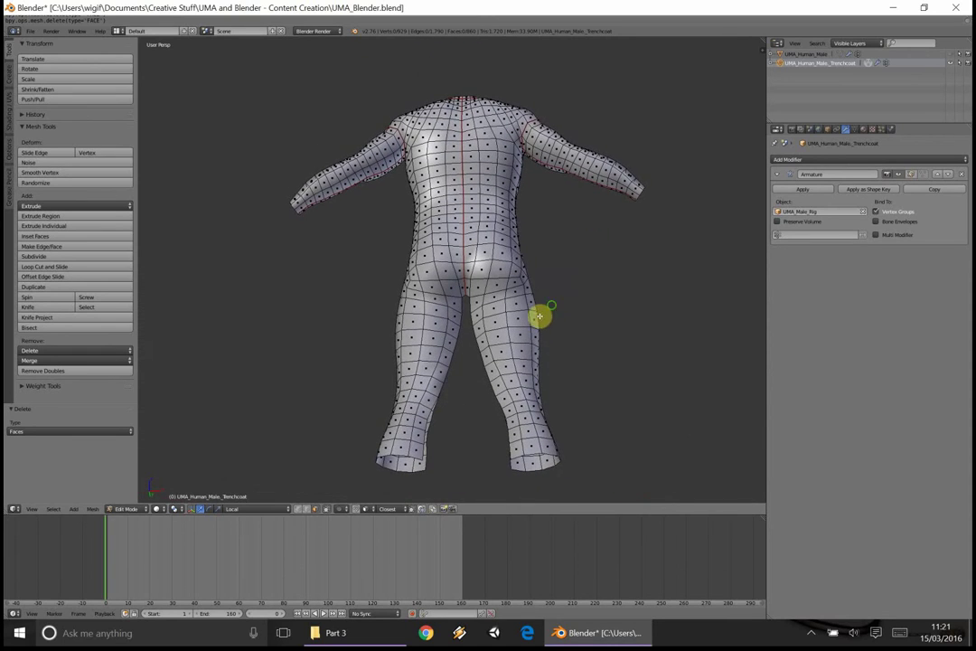
pyautogui.scroll(2, 498, 293)
pyautogui.scroll(3, 457, 269)
pyautogui.moveTo(457, 316); pyautogui.dragTo(460, 342, button='middle')
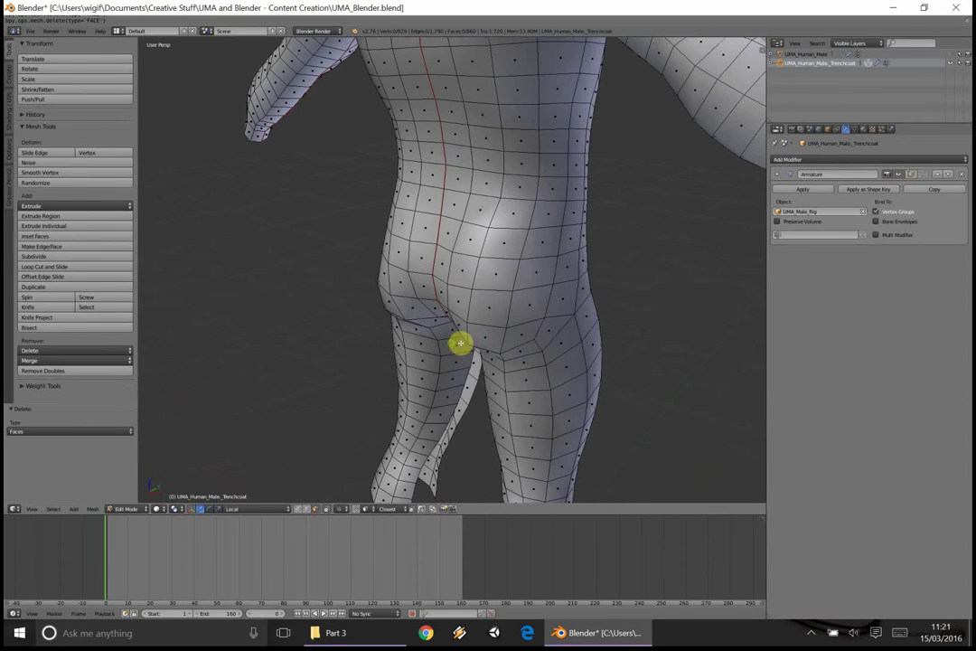
# Switch to vertex selection and, in right view, move the centre seam vertex above the buttocks about 0.015 backwards along local Y.
pyautogui.click(315, 510)
pyautogui.click(302, 511)
pyautogui.click(33, 511)
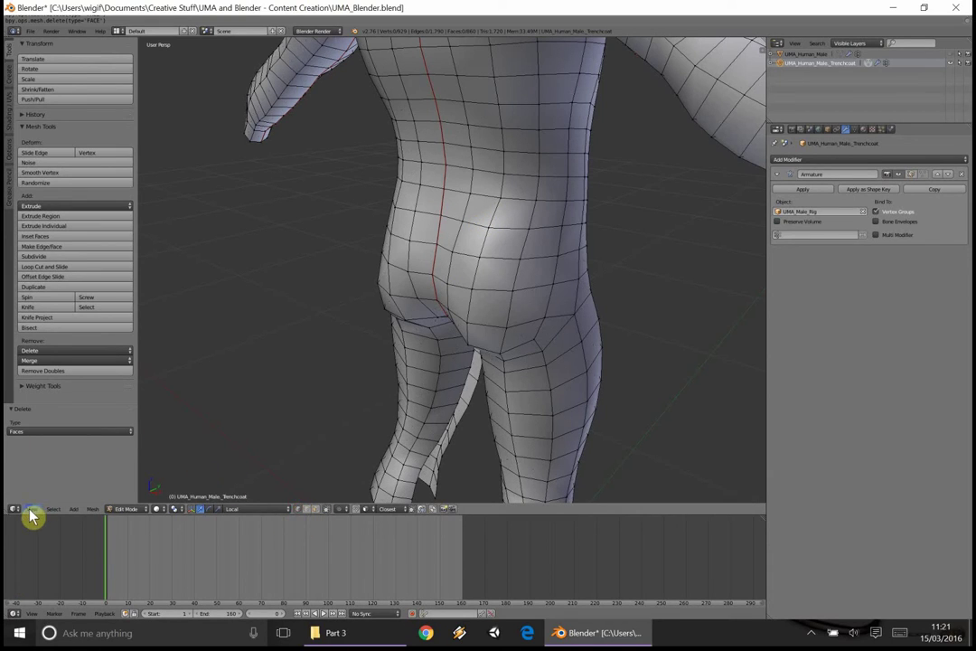
pyautogui.moveTo(456, 224); pyautogui.dragTo(429, 251)
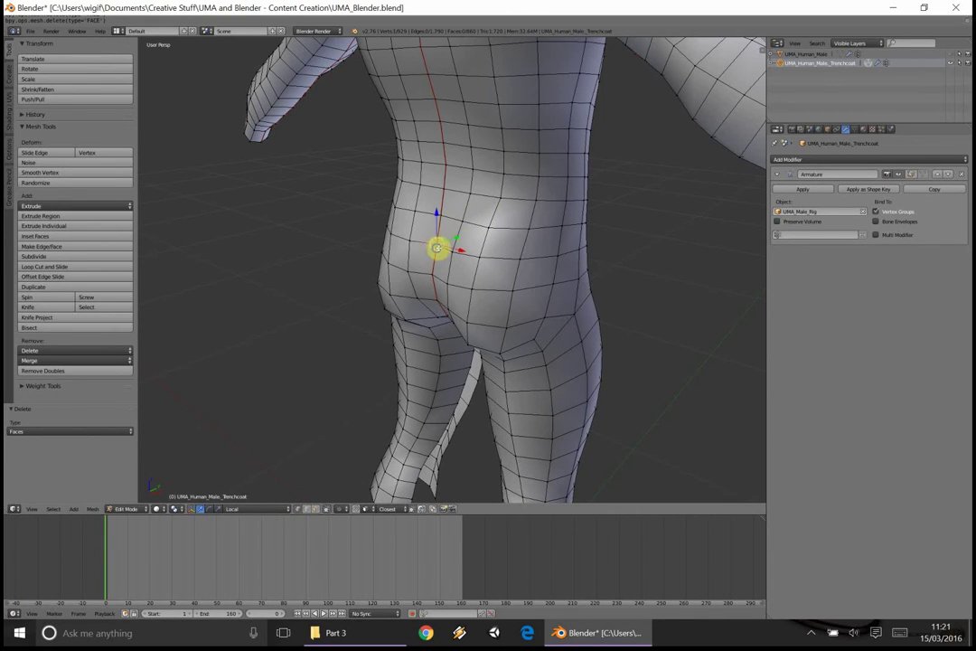
pyautogui.moveTo(436, 247); pyautogui.dragTo(479, 225, button='middle')
pyautogui.click(33, 508)
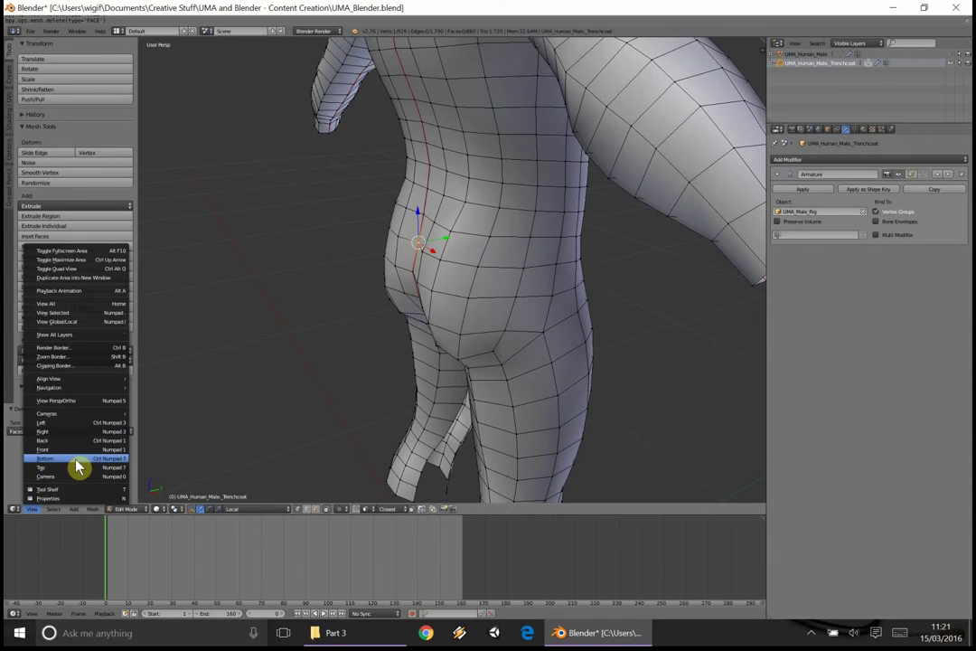
pyautogui.click(76, 431)
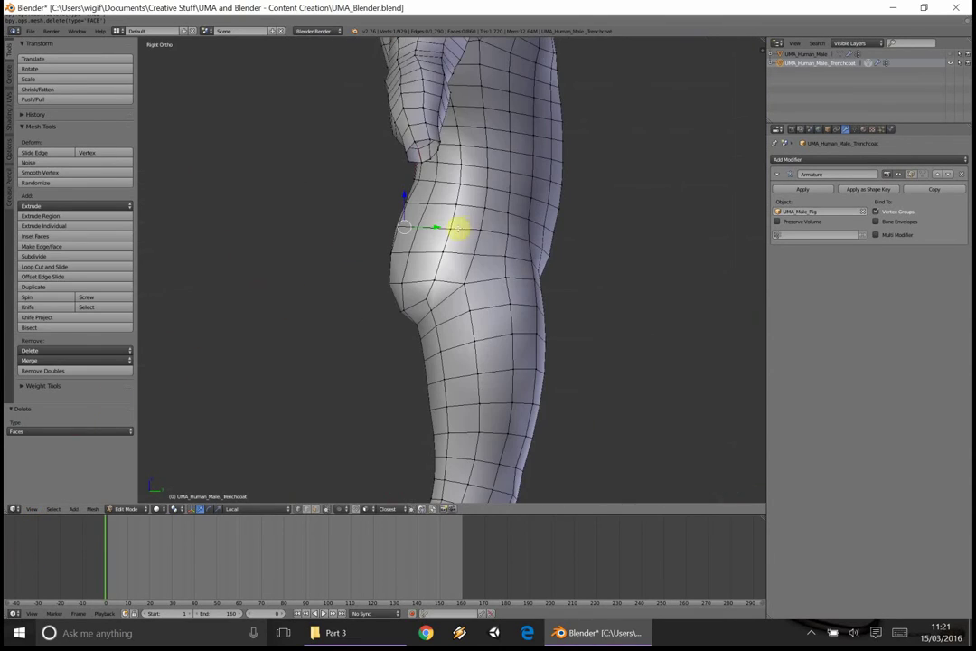
pyautogui.moveTo(437, 228); pyautogui.dragTo(438, 228)
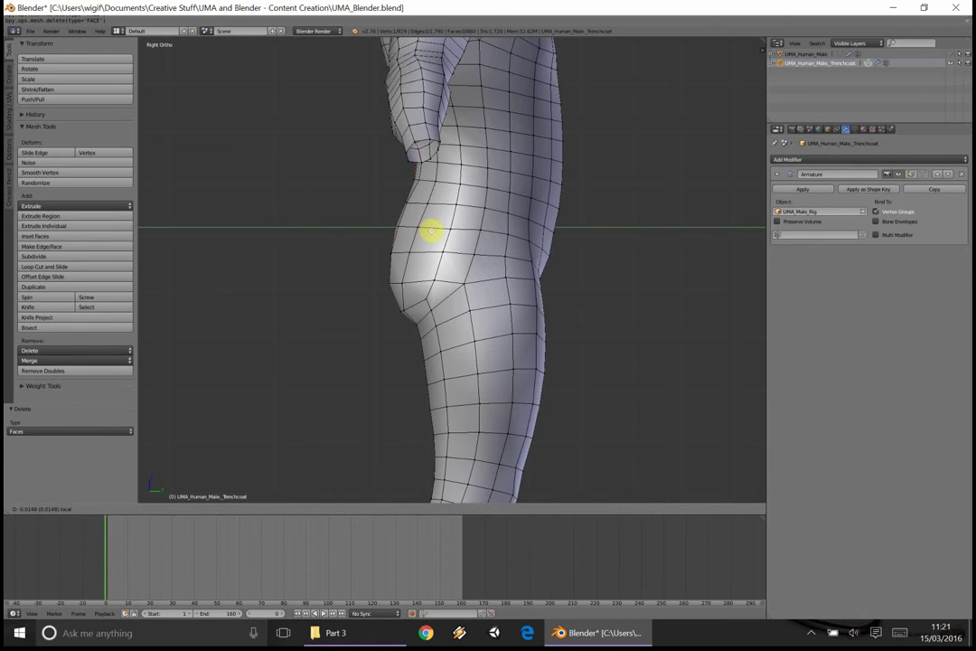
pyautogui.moveTo(432, 231); pyautogui.dragTo(431, 230)
# Move the next vertex down the rear centre seam backwards along local Y by about 0.010 and again by 0.005.
pyautogui.moveTo(431, 230); pyautogui.dragTo(406, 266, button='middle')
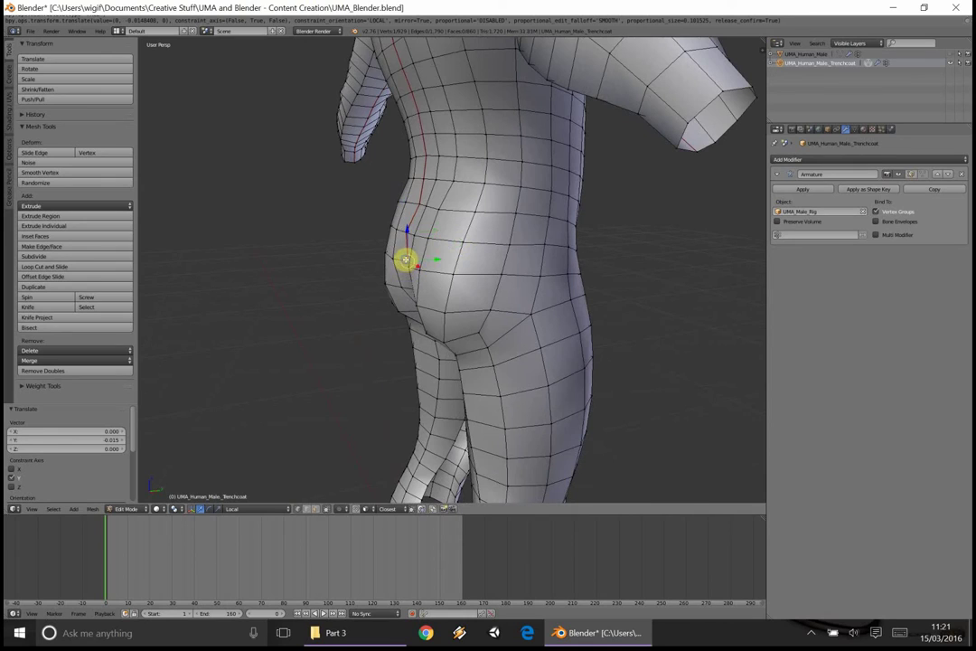
pyautogui.moveTo(435, 259); pyautogui.dragTo(429, 261)
pyautogui.moveTo(429, 261); pyautogui.dragTo(414, 255, button='middle')
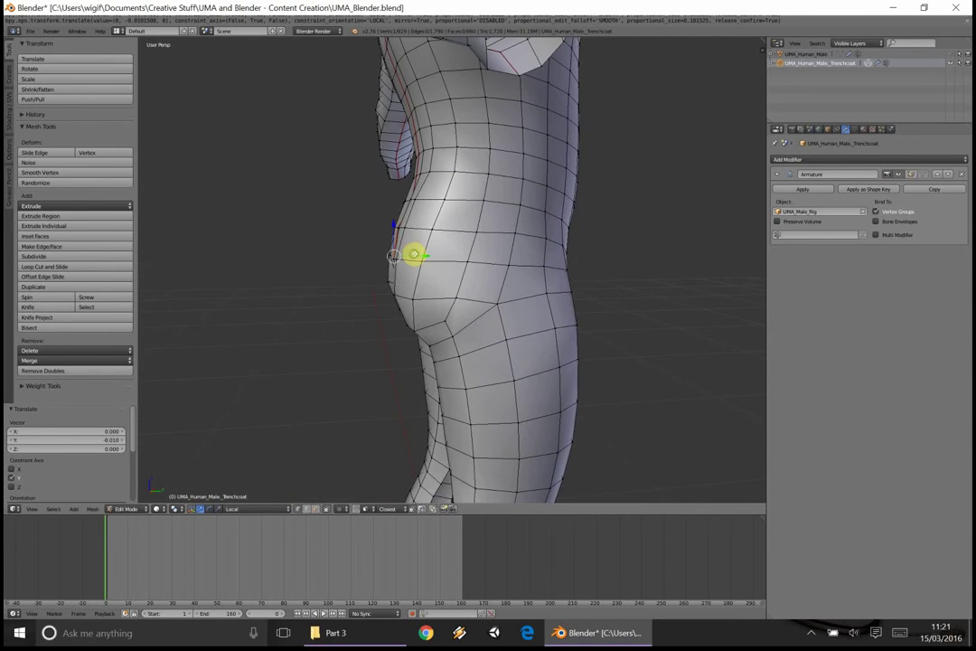
pyautogui.moveTo(426, 257); pyautogui.dragTo(425, 258)
pyautogui.click(424, 257)
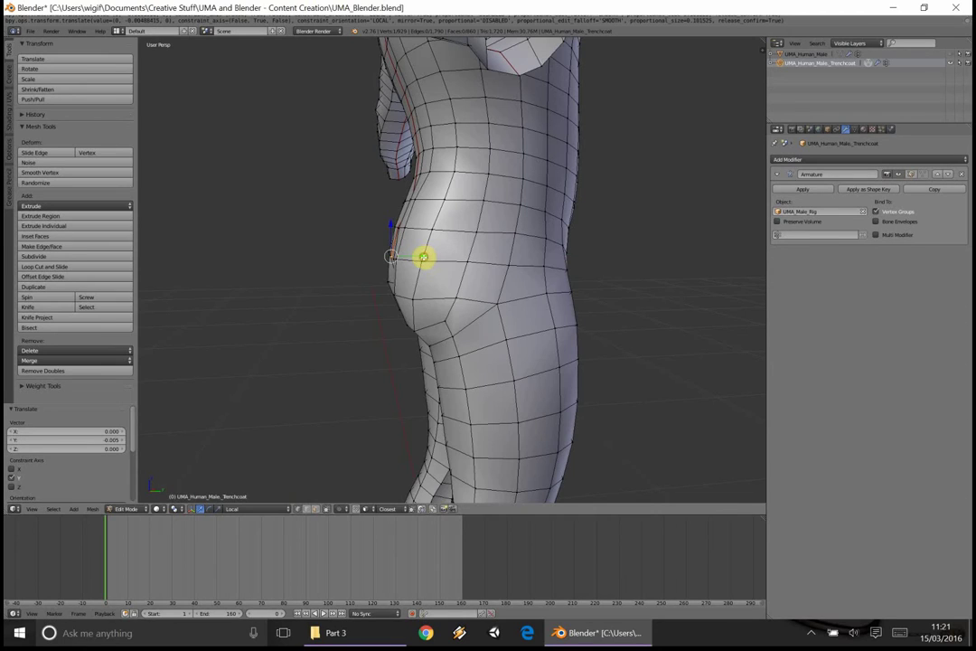
# Move two lower vertices of the rear centre seam between the buttocks backwards along local Y, by about 0.026 and 0.032.
pyautogui.moveTo(425, 256); pyautogui.dragTo(451, 261, button='middle')
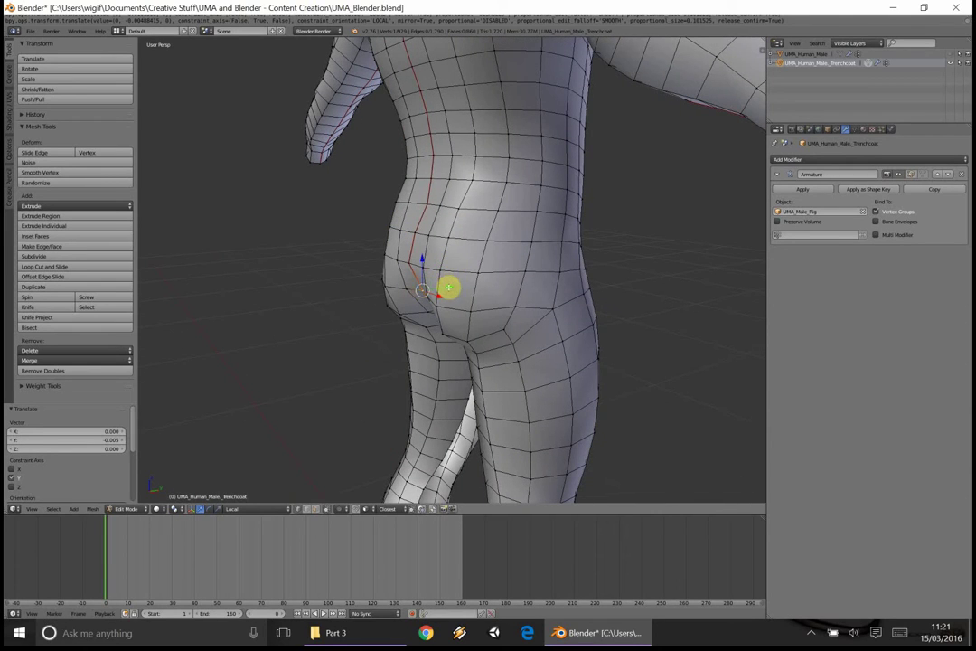
pyautogui.moveTo(449, 288); pyautogui.dragTo(430, 294)
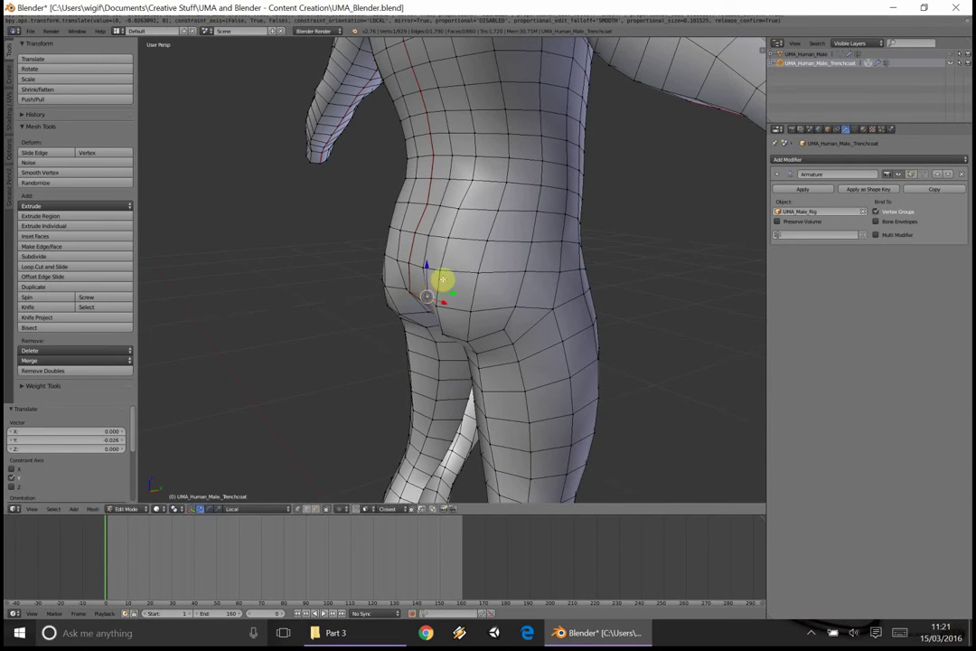
pyautogui.moveTo(445, 280); pyautogui.dragTo(470, 297, button='middle')
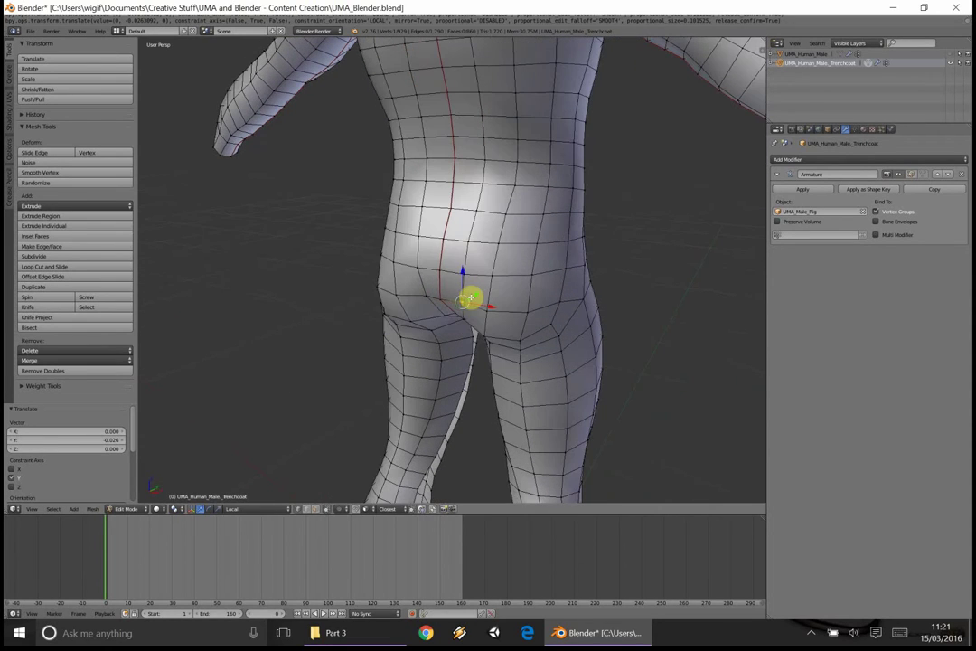
pyautogui.moveTo(477, 295); pyautogui.dragTo(476, 293)
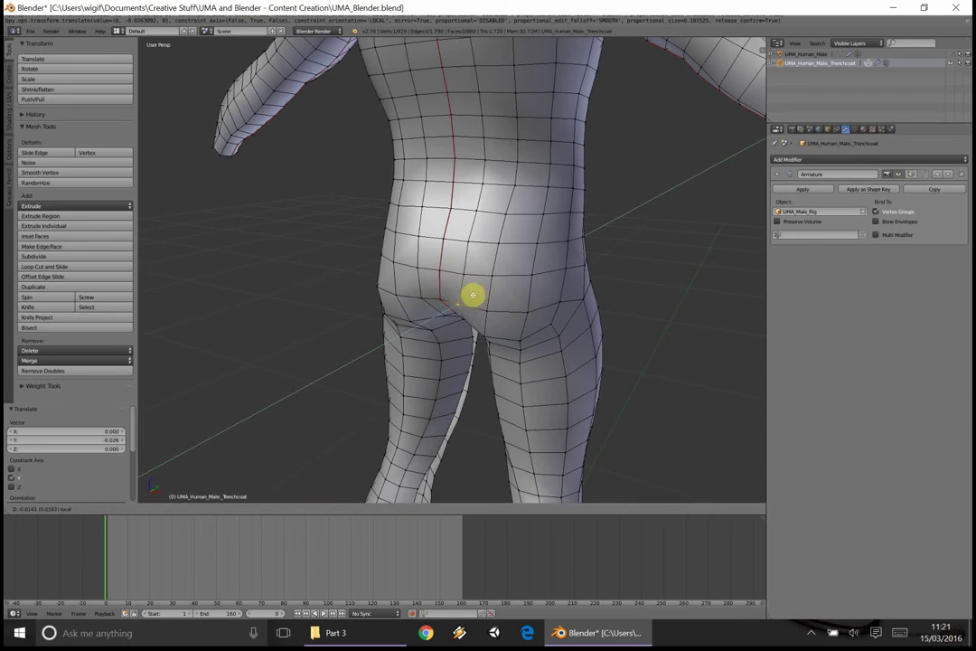
pyautogui.click(469, 296)
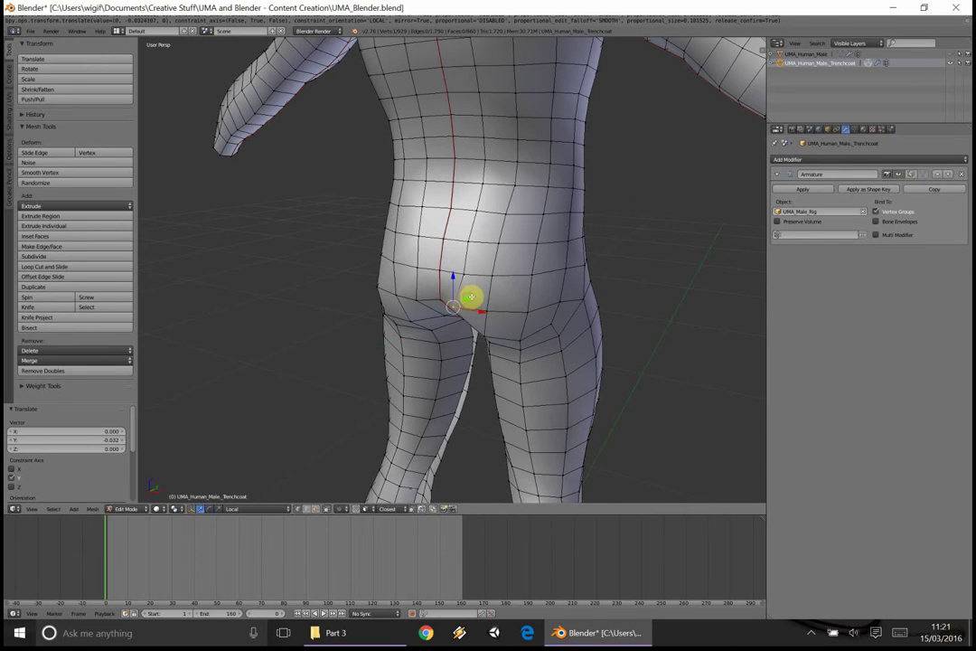
# Move the lower rear seam vertex between the buttocks forwards by about 0.009 along local Y and display the mesh options containing X Mirror.
pyautogui.moveTo(470, 297); pyautogui.dragTo(475, 319, button='middle')
pyautogui.moveTo(472, 322); pyautogui.dragTo(366, 224)
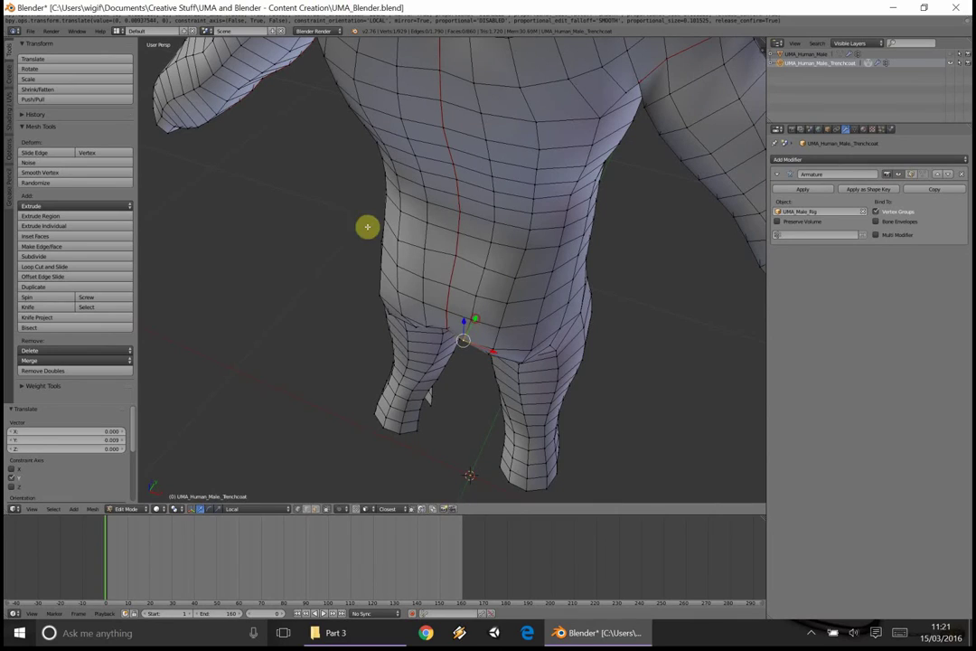
pyautogui.click(12, 160)
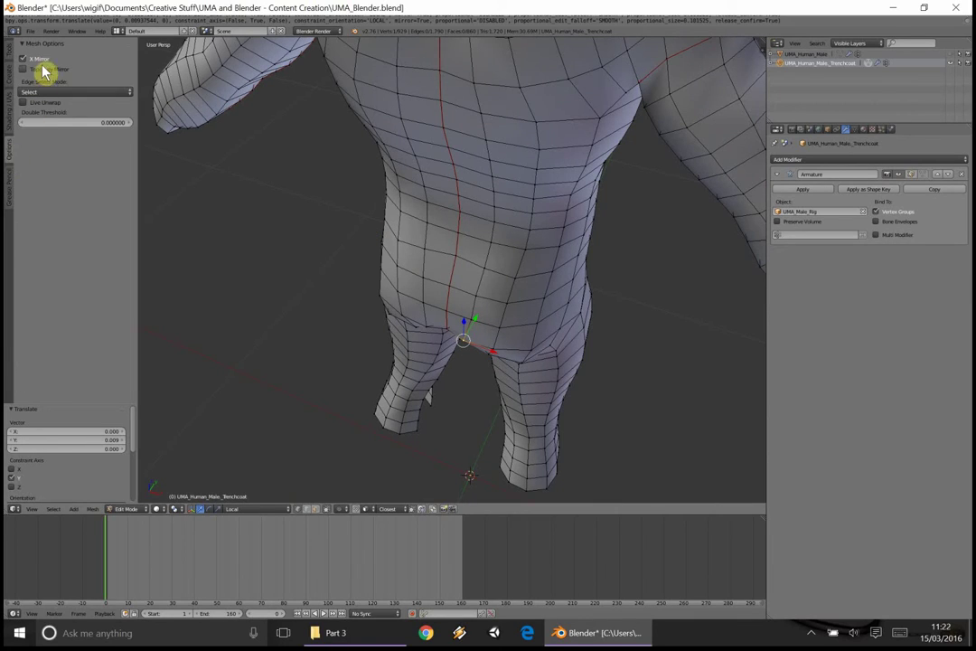
pyautogui.moveTo(408, 338); pyautogui.dragTo(428, 298, button='middle')
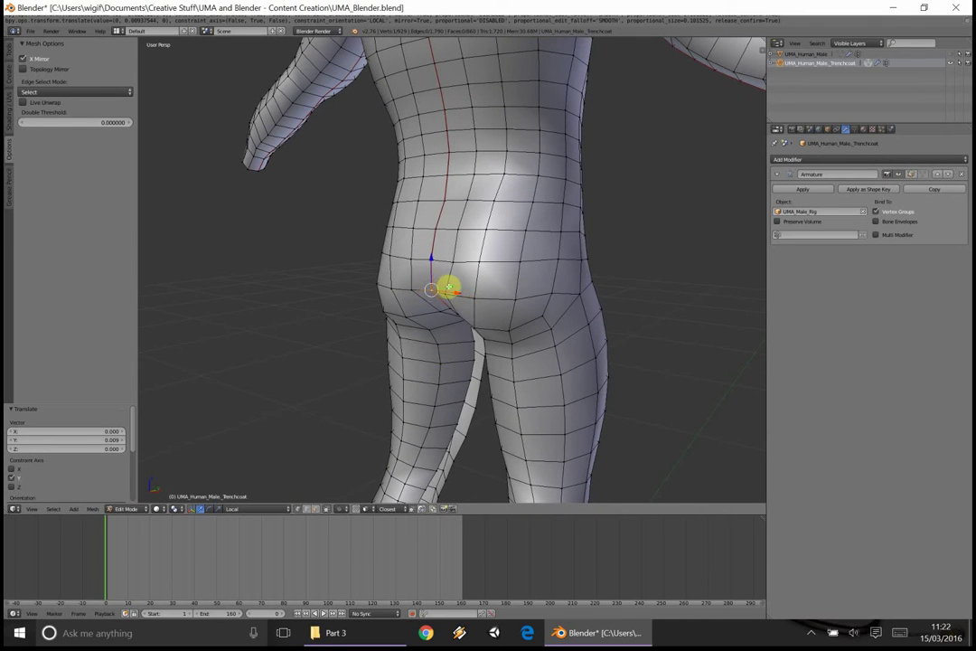
# Nudge the rear centre seam at the base of the buttocks backwards along local Y by about 0.005 and 0.004.
pyautogui.moveTo(448, 287); pyautogui.dragTo(449, 286)
pyautogui.click(447, 288)
pyautogui.moveTo(447, 279); pyautogui.dragTo(414, 314, button='middle')
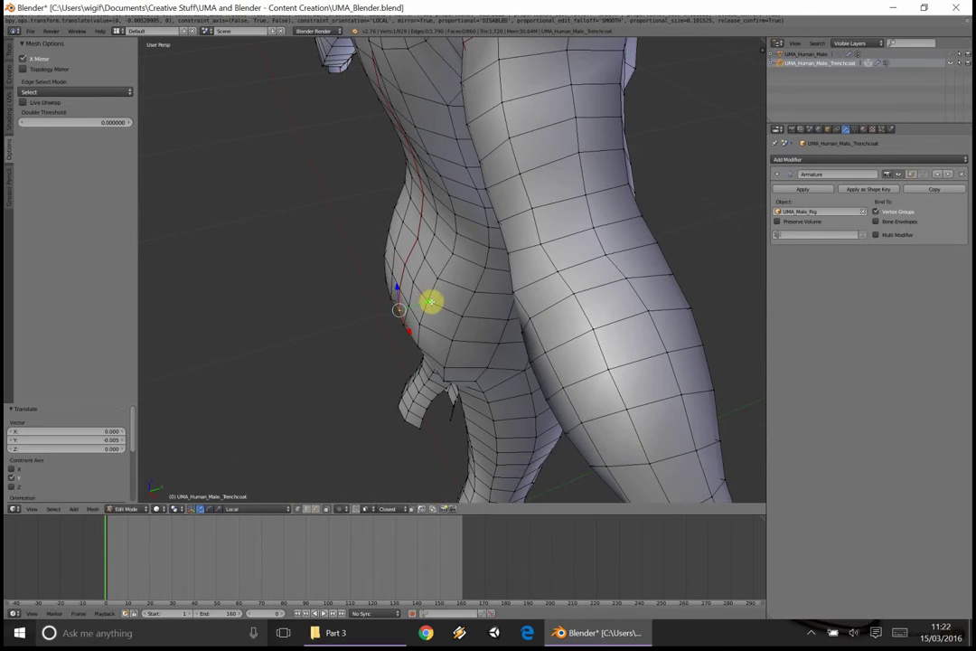
pyautogui.moveTo(431, 301); pyautogui.dragTo(432, 306)
pyautogui.moveTo(431, 305); pyautogui.dragTo(471, 272, button='middle')
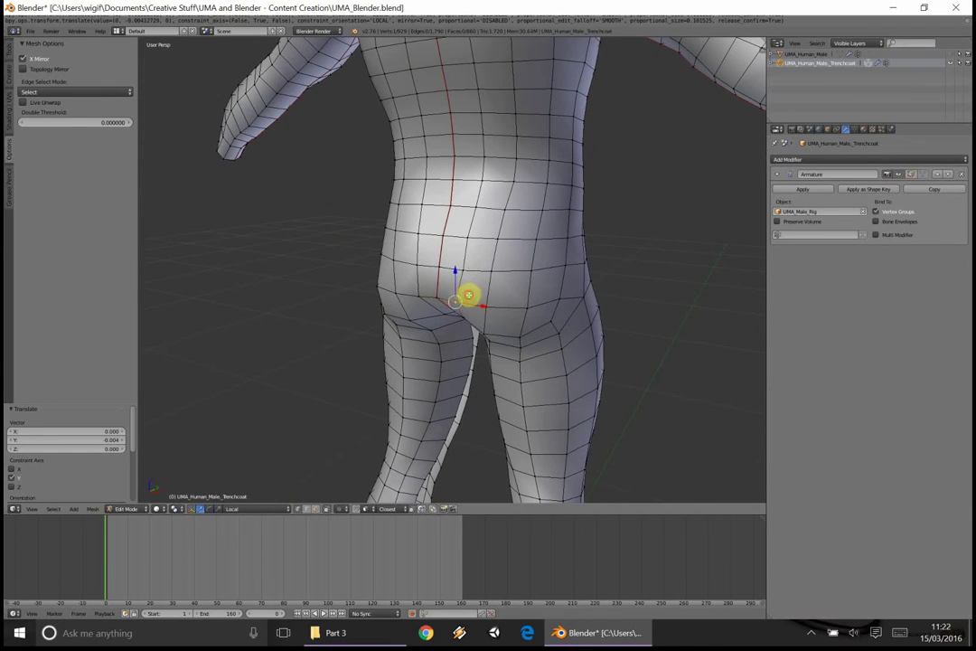
# Pull the next lower vertices at the end of the rear seam backwards along local Y by about 0.060 each.
pyautogui.moveTo(468, 295); pyautogui.dragTo(468, 295)
pyautogui.moveTo(468, 295)
pyautogui.mouseDown(button='middle')
pyautogui.moveTo(474, 283)
pyautogui.moveTo(461, 304)
pyautogui.moveTo(476, 300)
pyautogui.mouseUp(button='middle')
pyautogui.moveTo(466, 303); pyautogui.dragTo(444, 313)
pyautogui.moveTo(444, 313)
pyautogui.mouseDown(button='middle')
pyautogui.moveTo(469, 290)
pyautogui.moveTo(451, 316)
pyautogui.moveTo(460, 317)
pyautogui.mouseUp(button='middle')
pyautogui.moveTo(460, 317); pyautogui.dragTo(444, 322)
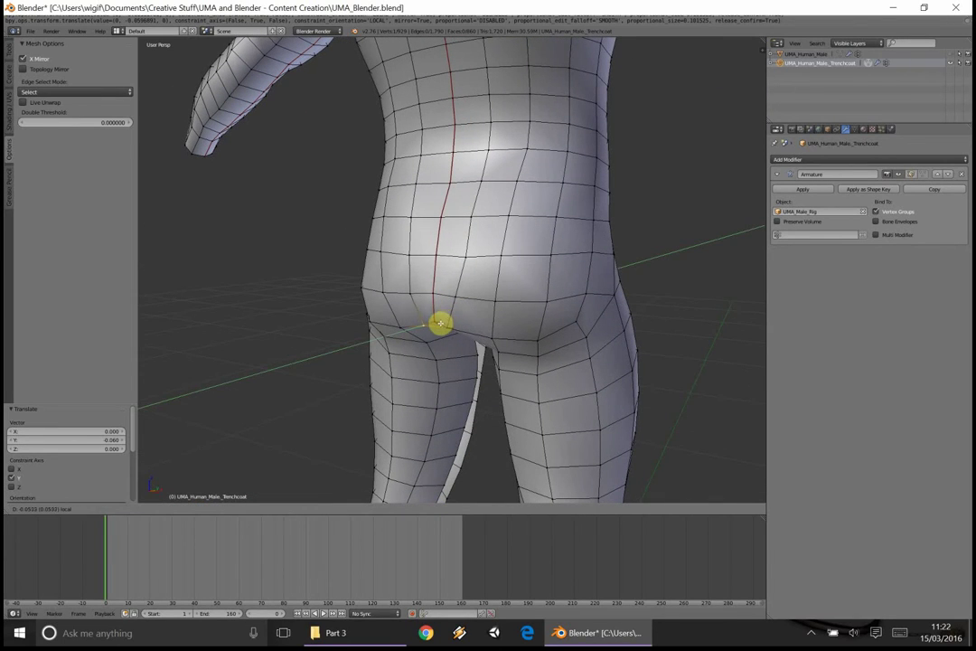
pyautogui.click(442, 323)
# Pull the remaining crotch vertices below the rear seam backwards along local Y by about 0.126 and 0.140.
pyautogui.moveTo(445, 322); pyautogui.dragTo(465, 325, button='middle')
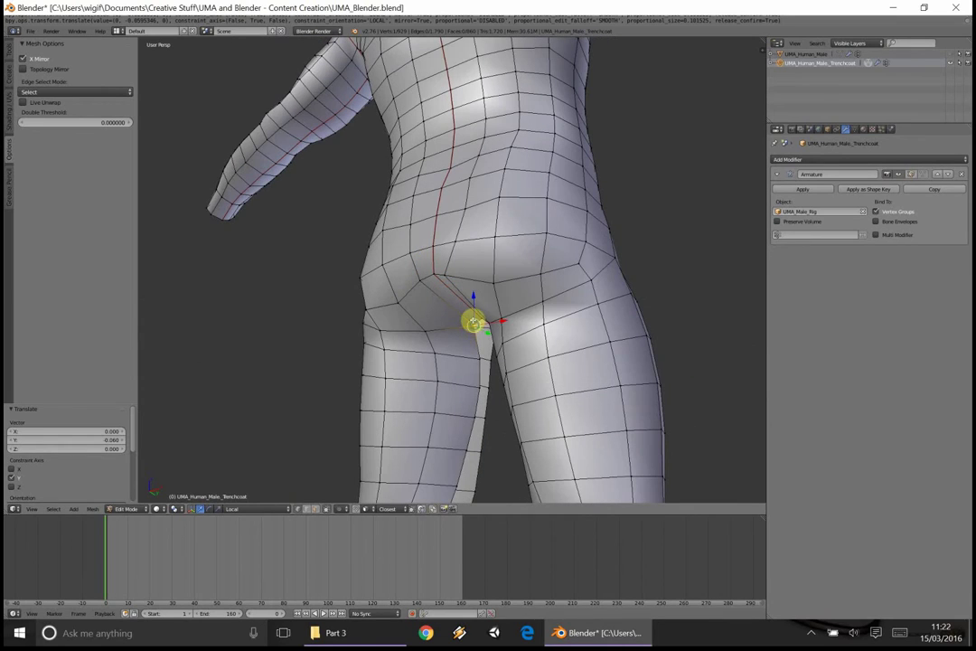
pyautogui.moveTo(489, 331); pyautogui.dragTo(440, 317)
pyautogui.moveTo(441, 316); pyautogui.dragTo(485, 327, button='middle')
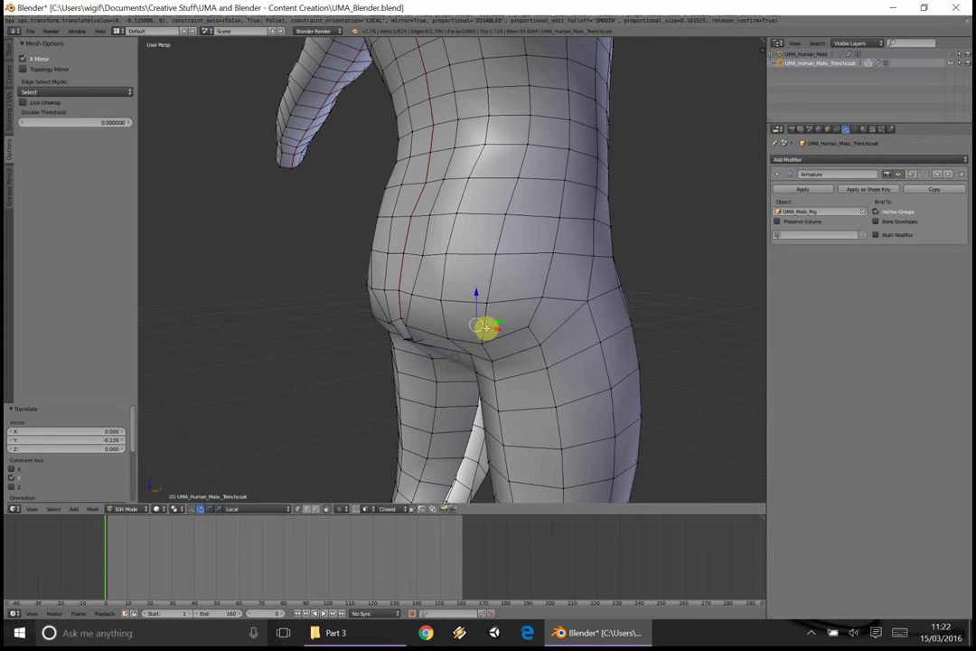
pyautogui.moveTo(500, 321); pyautogui.dragTo(437, 330)
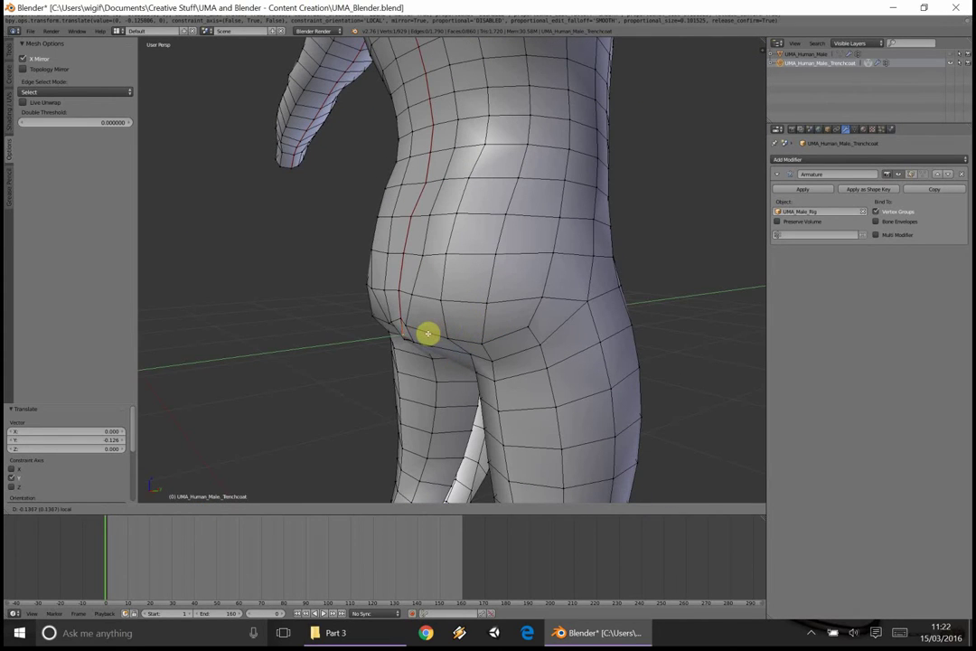
pyautogui.click(427, 333)
# With X Mirror enabled, raise a front shoulder vertex about 0.063 along local Z, and undo the move.
pyautogui.moveTo(486, 280); pyautogui.dragTo(445, 230, button='middle')
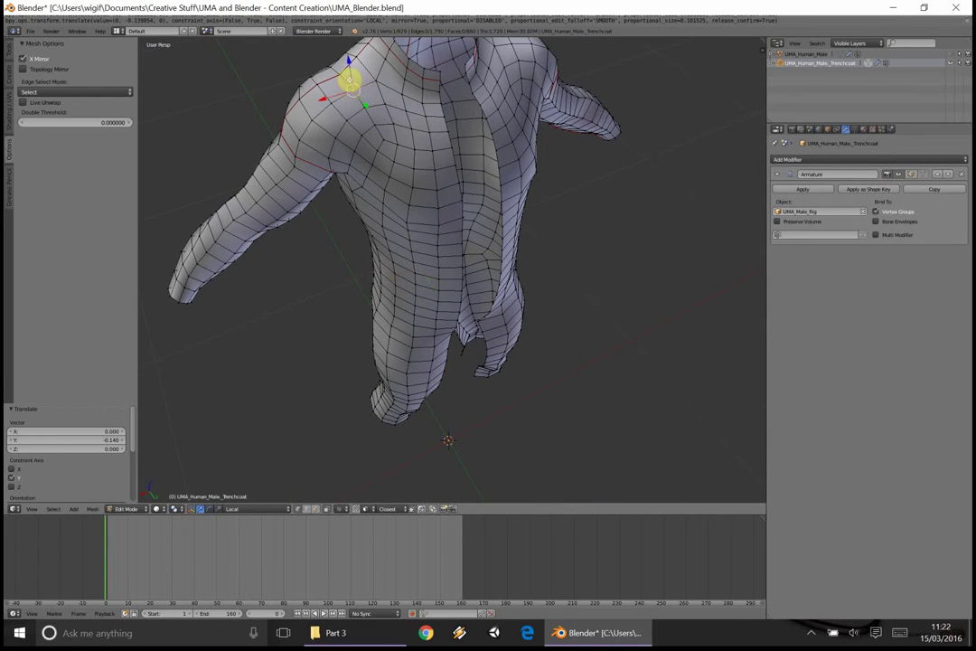
pyautogui.scroll(-4, 364, 123)
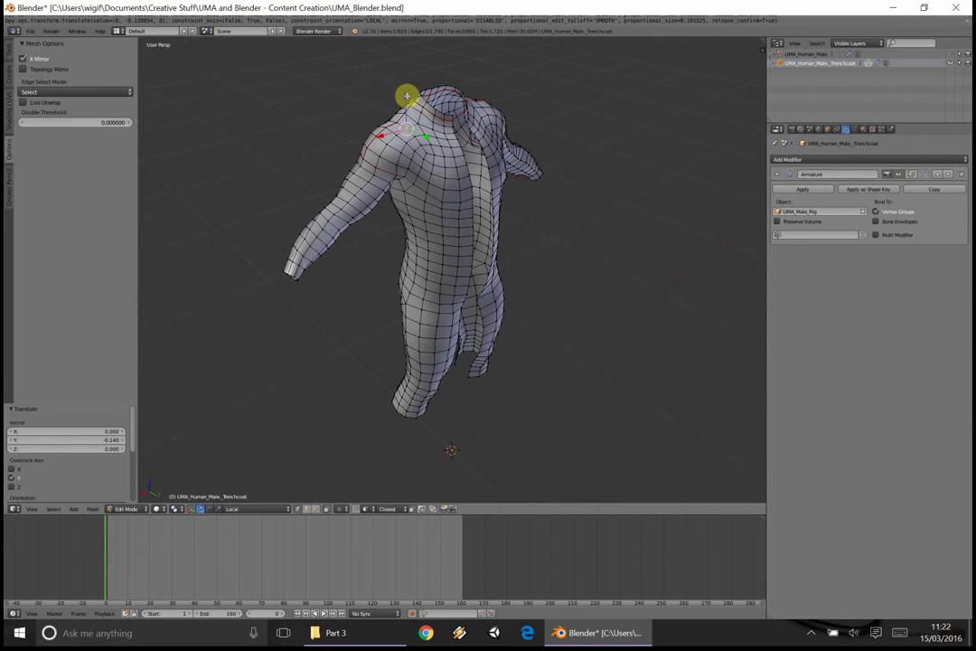
pyautogui.moveTo(403, 97); pyautogui.dragTo(406, 76)
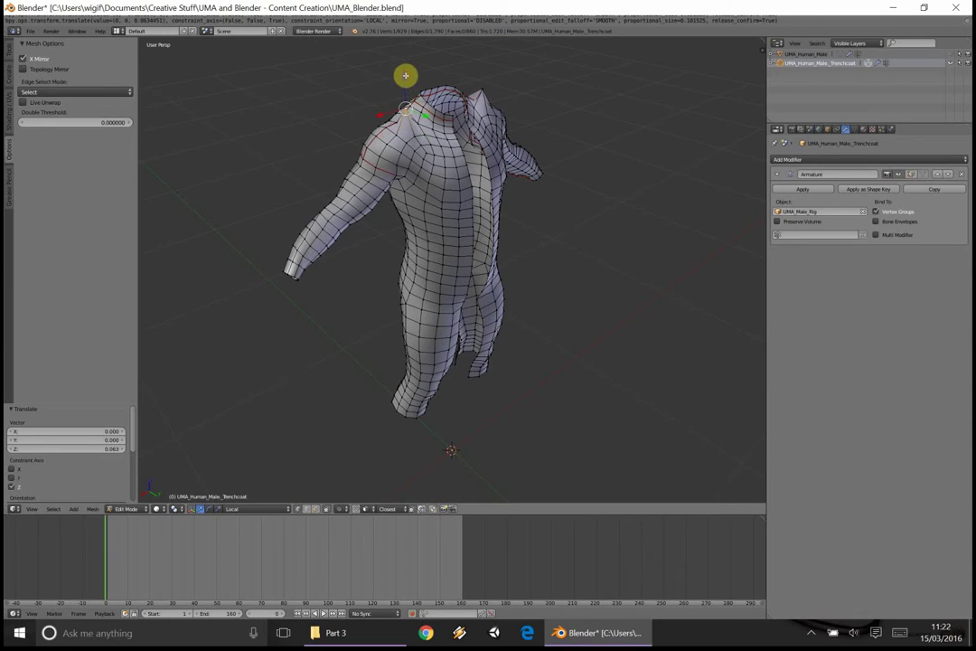
pyautogui.hotkey('ctrl', 'z')
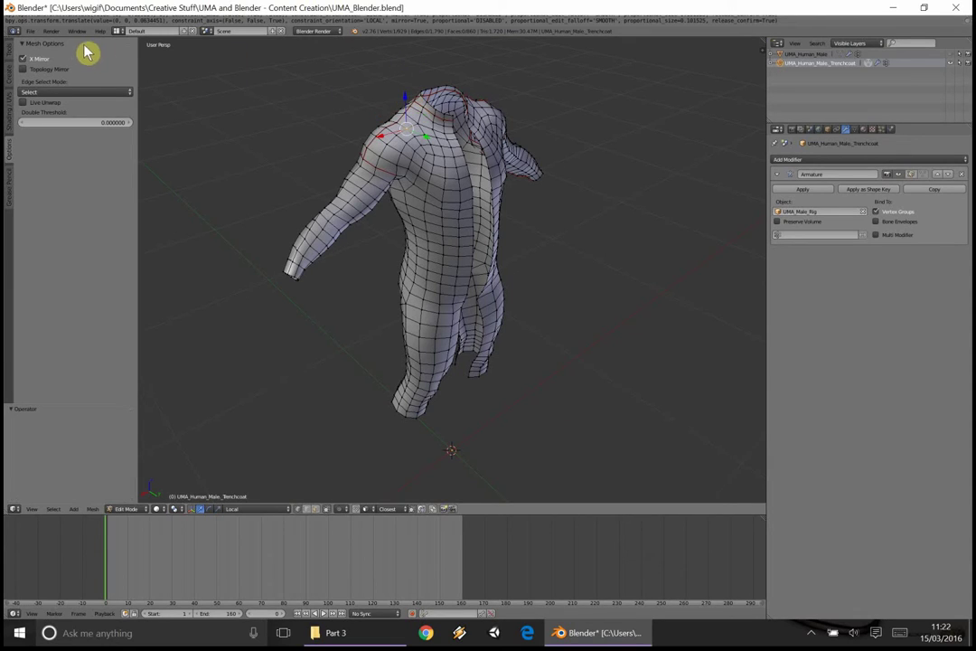
# Disable X Mirror, raise the same shoulder vertex about 0.083 along local Z, undo the move and enable X Mirror again.
pyautogui.click(40, 59)
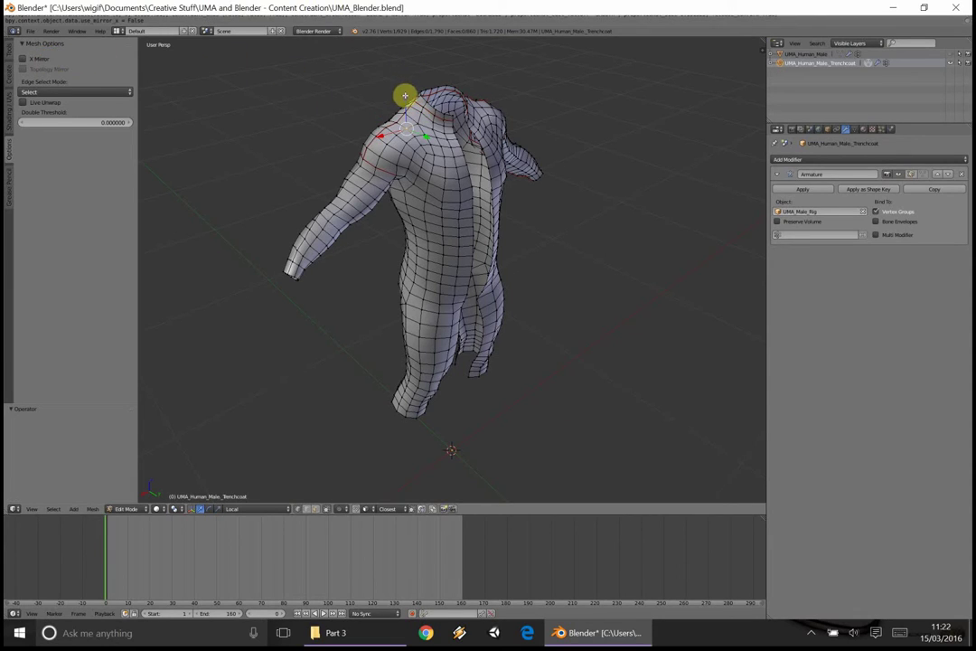
pyautogui.moveTo(403, 94); pyautogui.dragTo(405, 70)
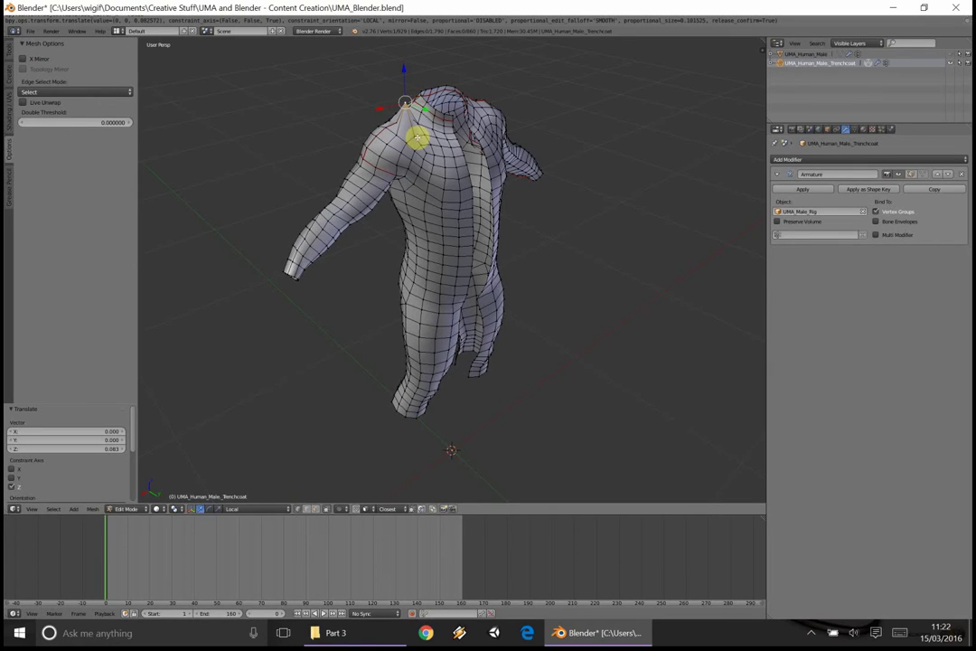
pyautogui.moveTo(415, 126); pyautogui.dragTo(342, 161, button='middle')
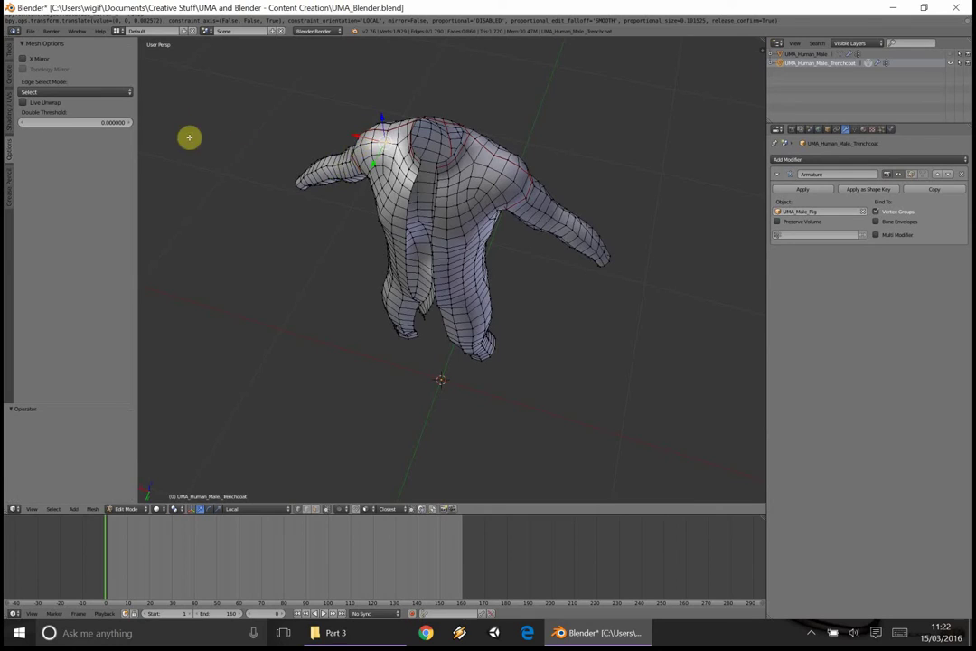
pyautogui.moveTo(189, 137); pyautogui.dragTo(13, 41, button='middle')
pyautogui.click(47, 58)
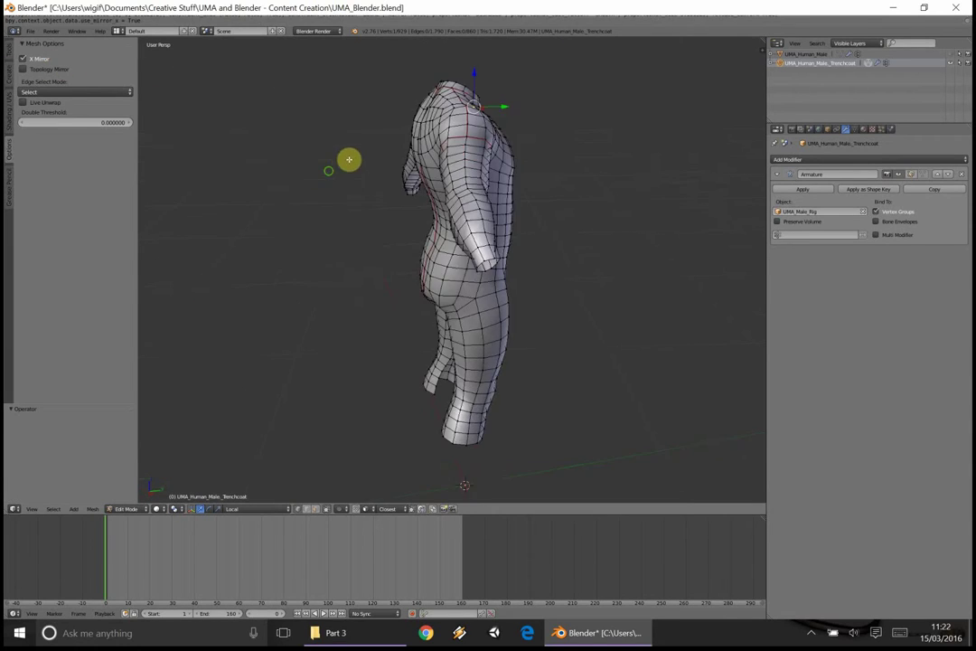
# Move the vertex at the lower end of the rear centre seam backwards by about 0.043 along local Y.
pyautogui.moveTo(349, 159); pyautogui.dragTo(407, 250, button='middle')
pyautogui.scroll(5, 434, 290)
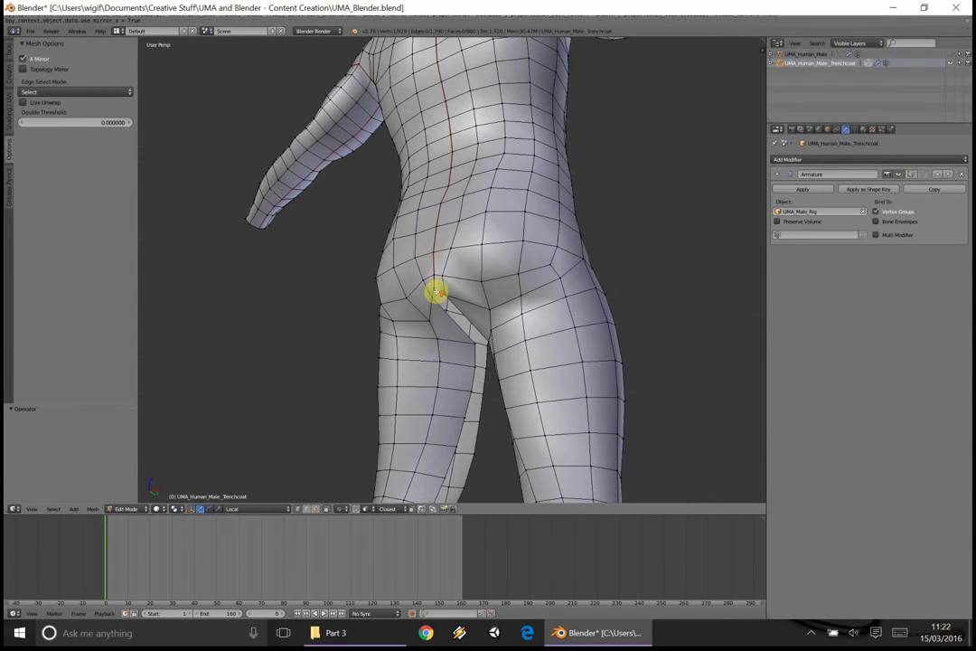
pyautogui.scroll(2, 434, 290)
pyautogui.moveTo(429, 294)
pyautogui.mouseDown(button='middle')
pyautogui.moveTo(418, 355)
pyautogui.moveTo(386, 335)
pyautogui.moveTo(398, 325)
pyautogui.moveTo(461, 343)
pyautogui.moveTo(471, 329)
pyautogui.moveTo(464, 324)
pyautogui.moveTo(460, 353)
pyautogui.moveTo(414, 334)
pyautogui.moveTo(440, 329)
pyautogui.moveTo(433, 286)
pyautogui.mouseUp(button='middle')
pyautogui.press('g')
pyautogui.press('y')
pyautogui.click(424, 355)
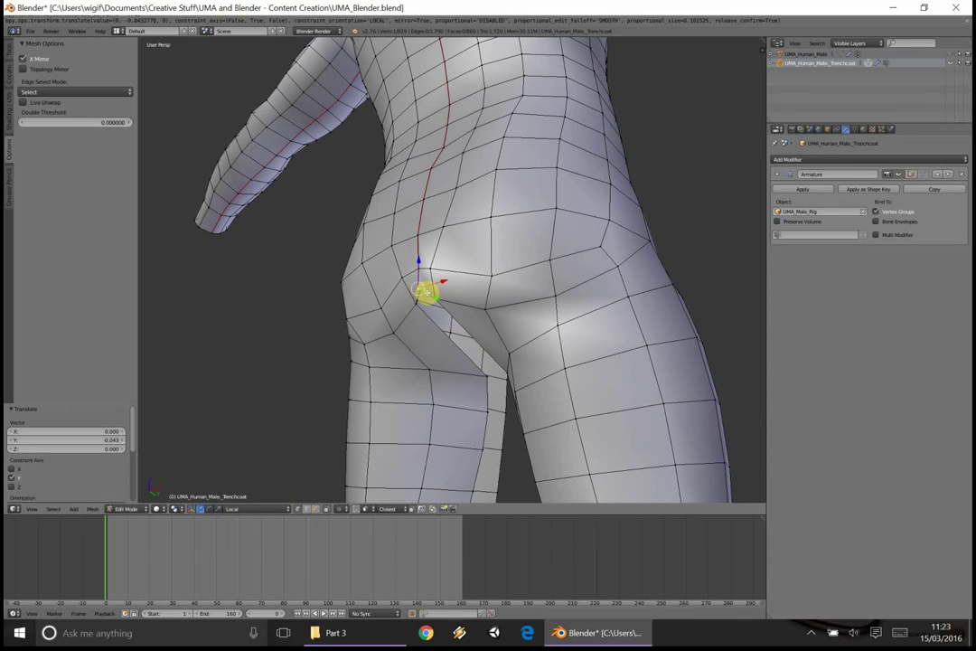
# Move the vertex beside the rear seam's lower end about 0.016 backwards along local Y and lower the seam end about 0.011 along local Z.
pyautogui.press('g')
pyautogui.press('y')
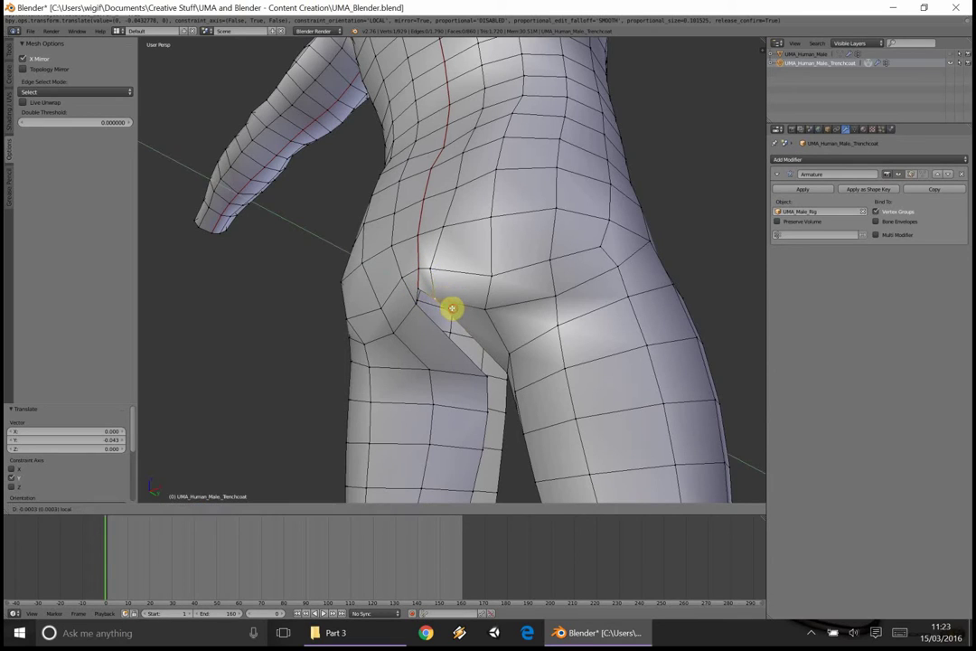
pyautogui.click(444, 305)
pyautogui.moveTo(444, 304); pyautogui.dragTo(390, 333, button='middle')
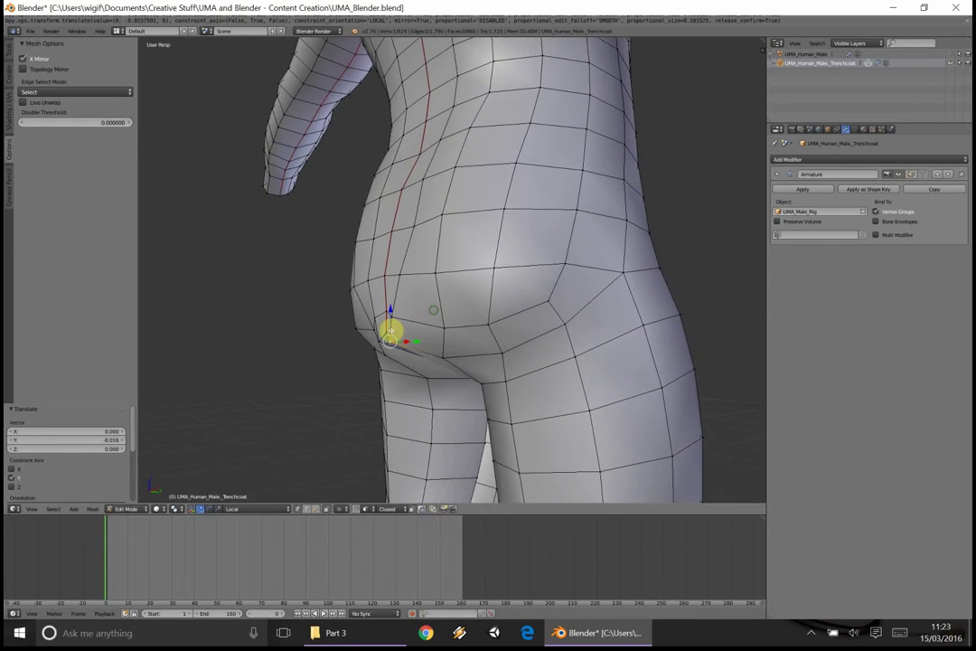
pyautogui.press('g')
pyautogui.press('y')
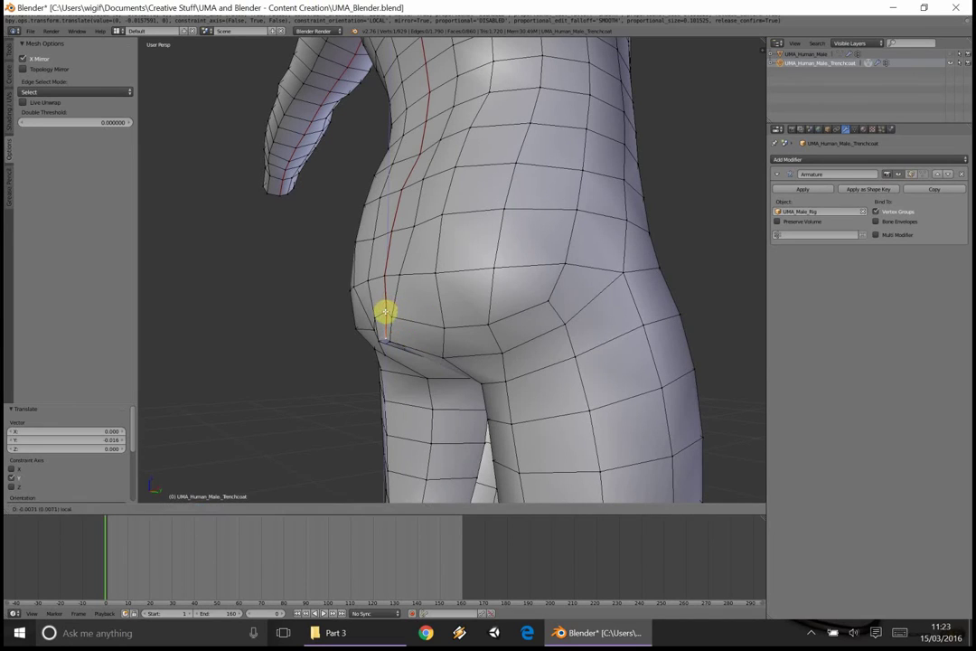
pyautogui.click(390, 307)
# Move two vertices on the lower buttocks beside the rear opening backwards along local Y by about 0.019 and 0.015.
pyautogui.moveTo(392, 305); pyautogui.dragTo(405, 337, button='middle')
pyautogui.press('g')
pyautogui.press('y')
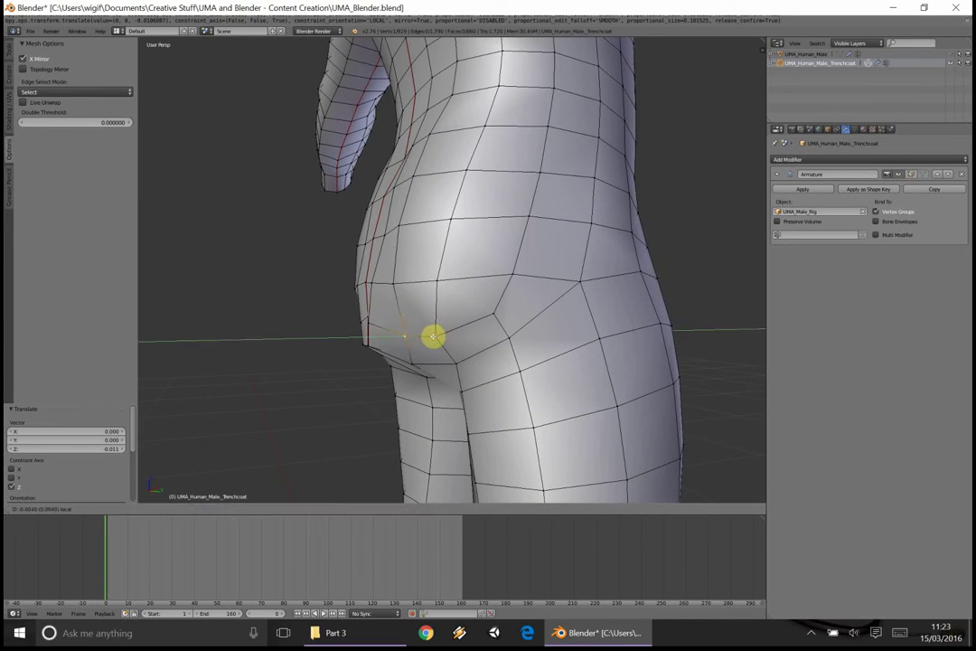
pyautogui.click(421, 338)
pyautogui.moveTo(420, 331); pyautogui.dragTo(380, 349, button='middle')
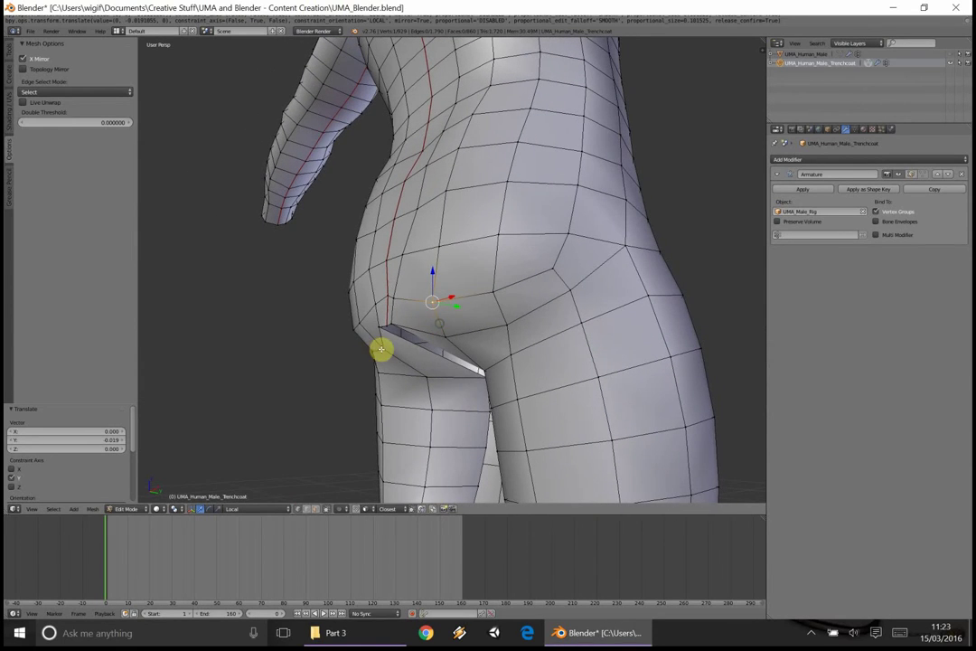
pyautogui.press('g')
pyautogui.press('y')
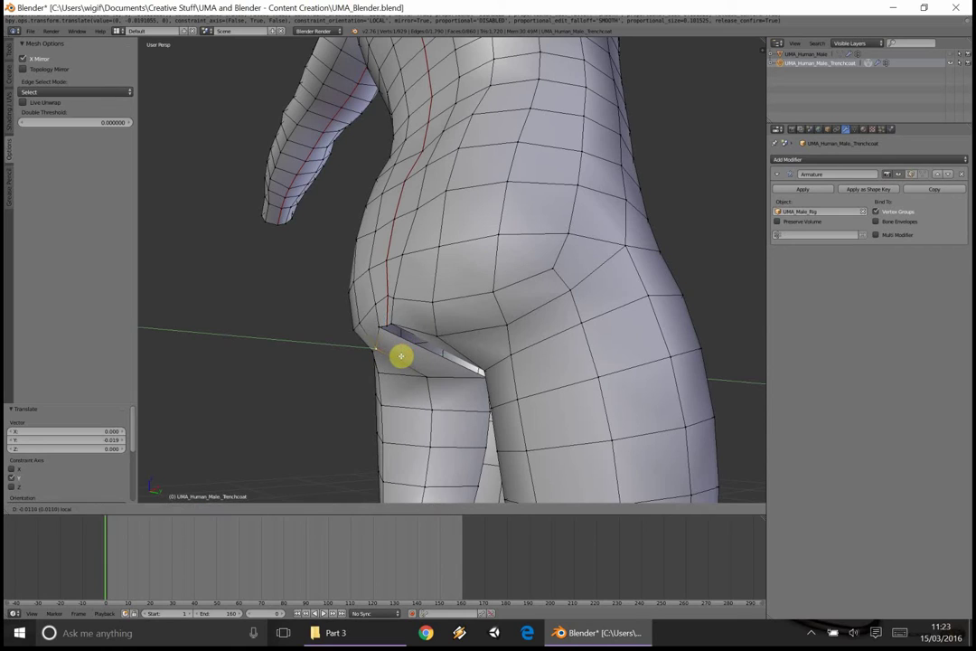
pyautogui.click(398, 356)
pyautogui.moveTo(414, 342)
pyautogui.mouseDown(button='middle')
pyautogui.moveTo(499, 350)
pyautogui.moveTo(399, 338)
pyautogui.mouseUp(button='middle')
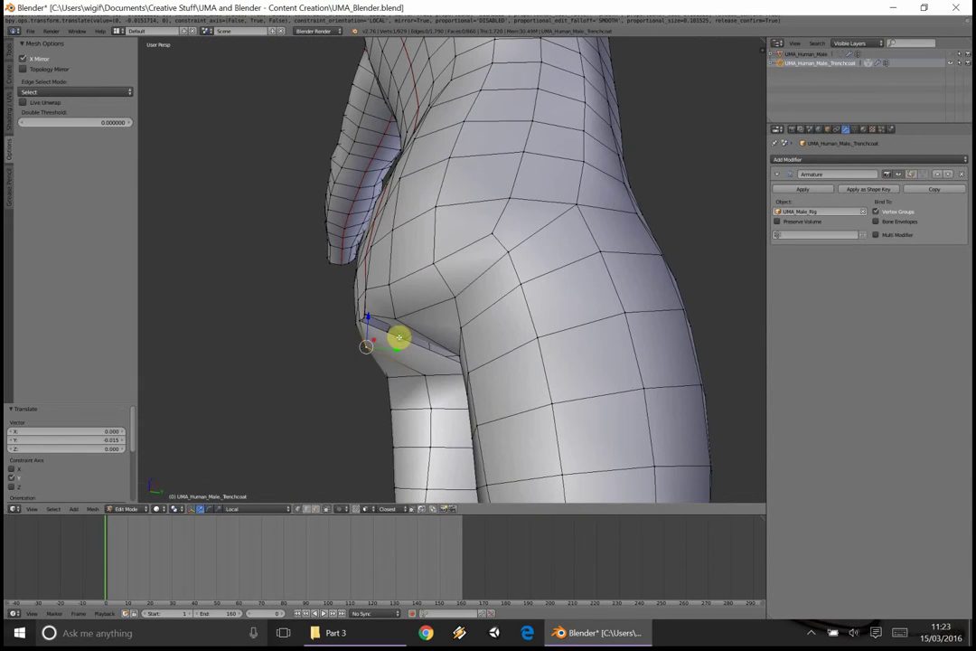
# Switch to edge selection and select the rear edge chain of the left leg's inner opening from the crotch to the hem.
pyautogui.moveTo(444, 371)
pyautogui.mouseDown(button='middle')
pyautogui.moveTo(469, 383)
pyautogui.moveTo(477, 366)
pyautogui.moveTo(502, 401)
pyautogui.moveTo(458, 379)
pyautogui.mouseUp(button='middle')
pyautogui.scroll(-6, 482, 393)
pyautogui.click(309, 511)
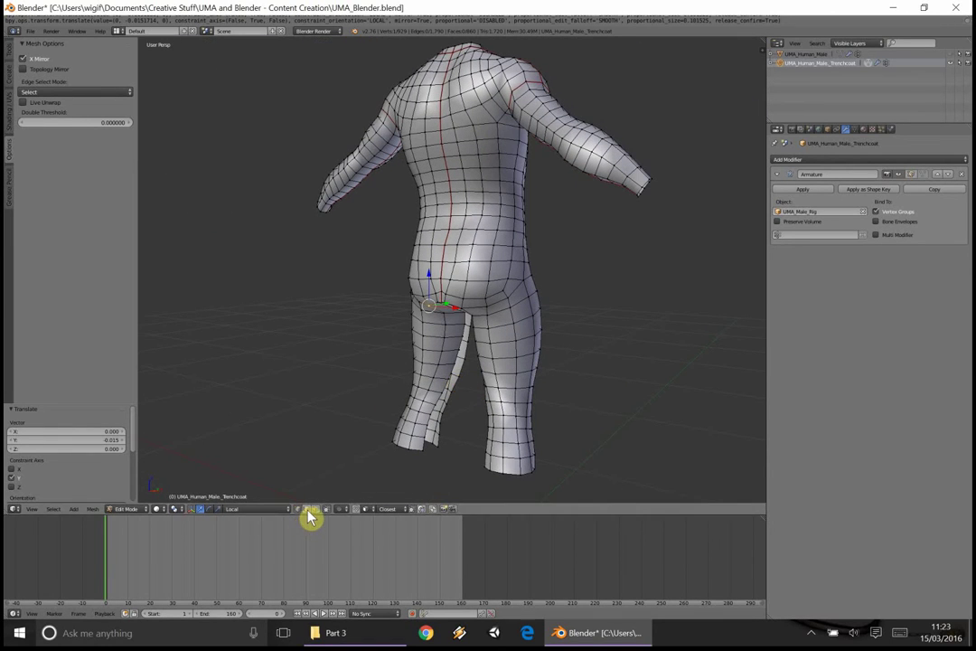
pyautogui.scroll(5, 468, 381)
pyautogui.moveTo(468, 381); pyautogui.dragTo(473, 358, button='middle')
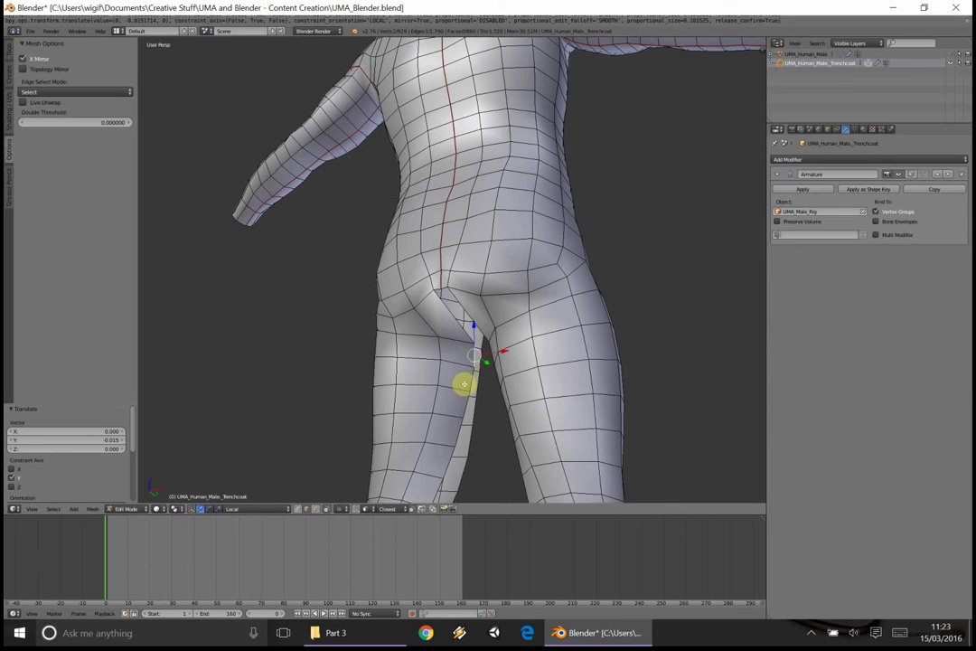
pyautogui.press('g')
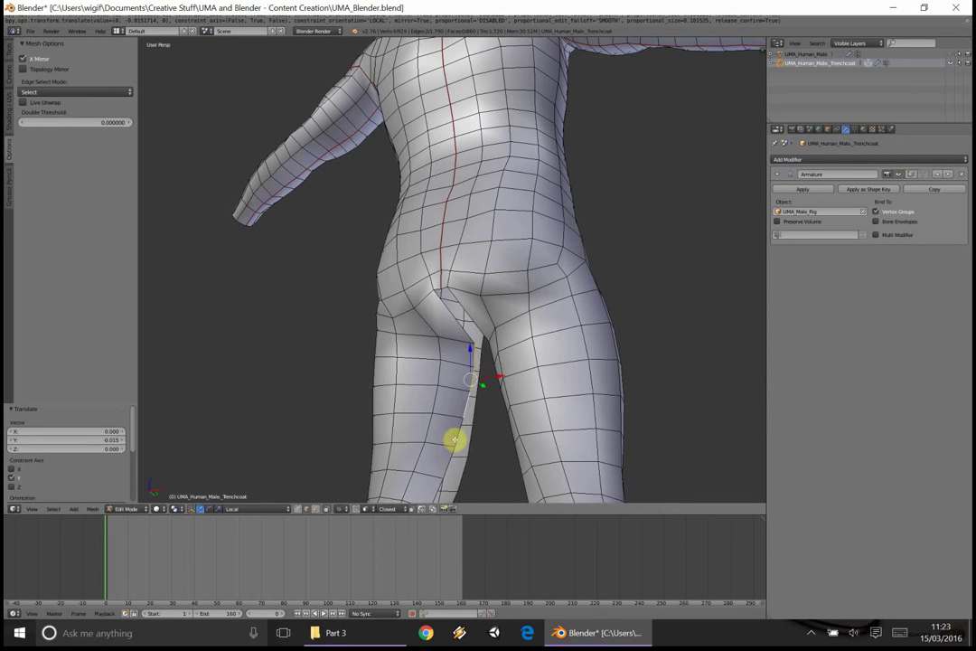
pyautogui.moveTo(441, 435); pyautogui.dragTo(446, 366, button='middle')
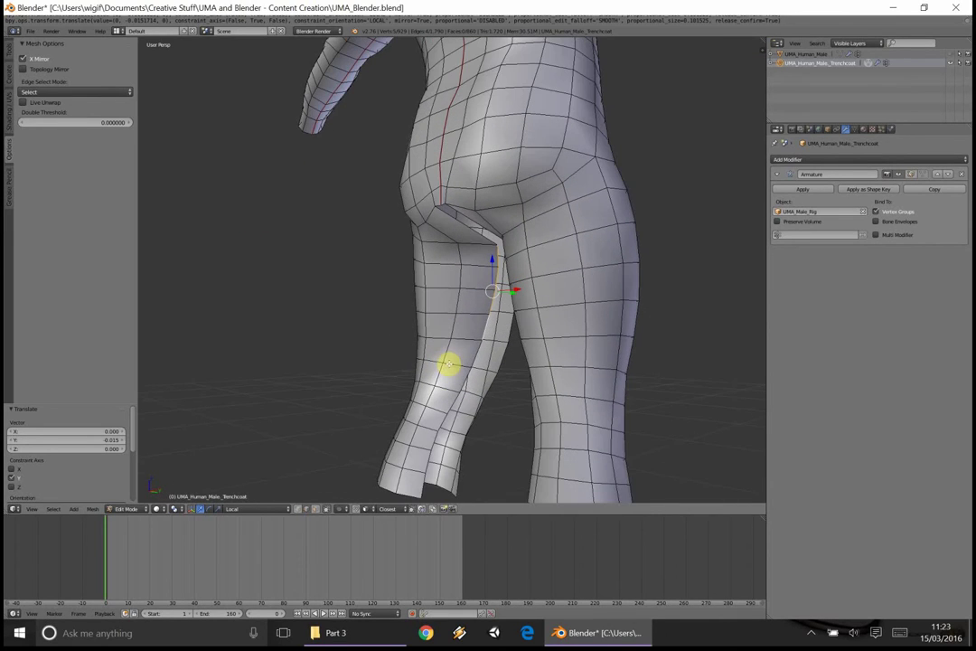
pyautogui.press('g')
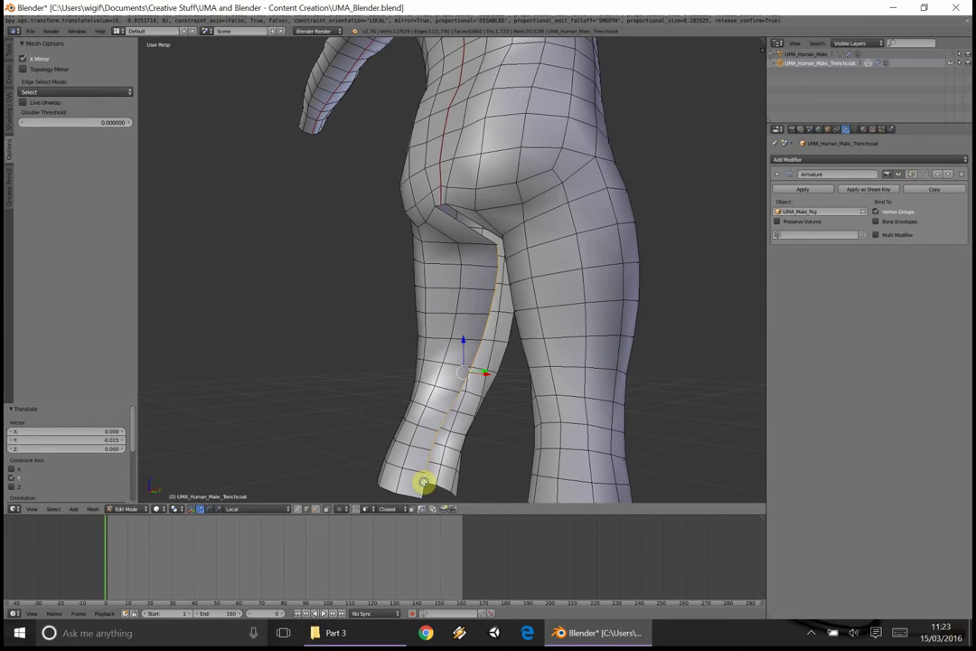
pyautogui.moveTo(451, 407); pyautogui.dragTo(487, 420, button='middle')
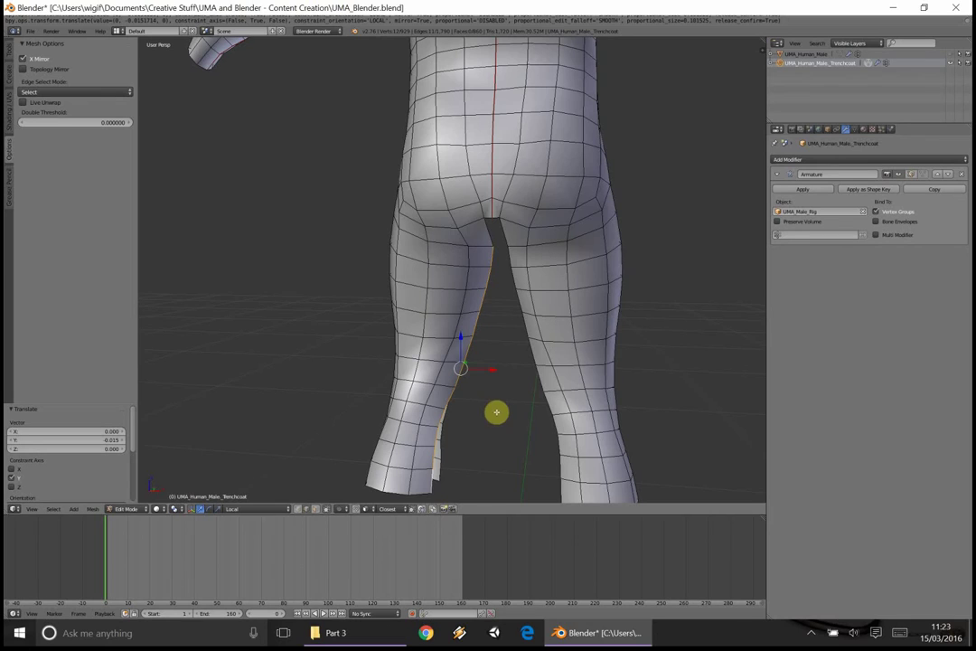
# Move the selected rear edge chain of the leg opening backwards by about 0.110 along local Y.
pyautogui.moveTo(497, 412); pyautogui.dragTo(488, 365, button='middle')
pyautogui.press('g')
pyautogui.press('y')
pyautogui.press('y')
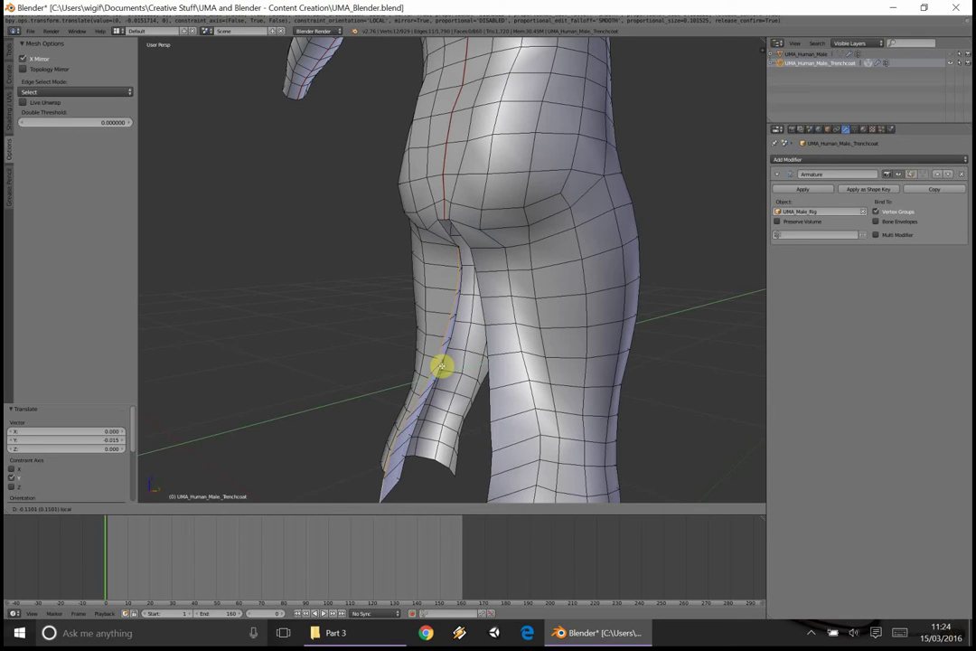
pyautogui.click(442, 365)
# Deselect the top edge of the left leg's rear chain and move the remaining edges inward about 0.004 along local X.
pyautogui.moveTo(442, 365); pyautogui.dragTo(472, 308, button='middle')
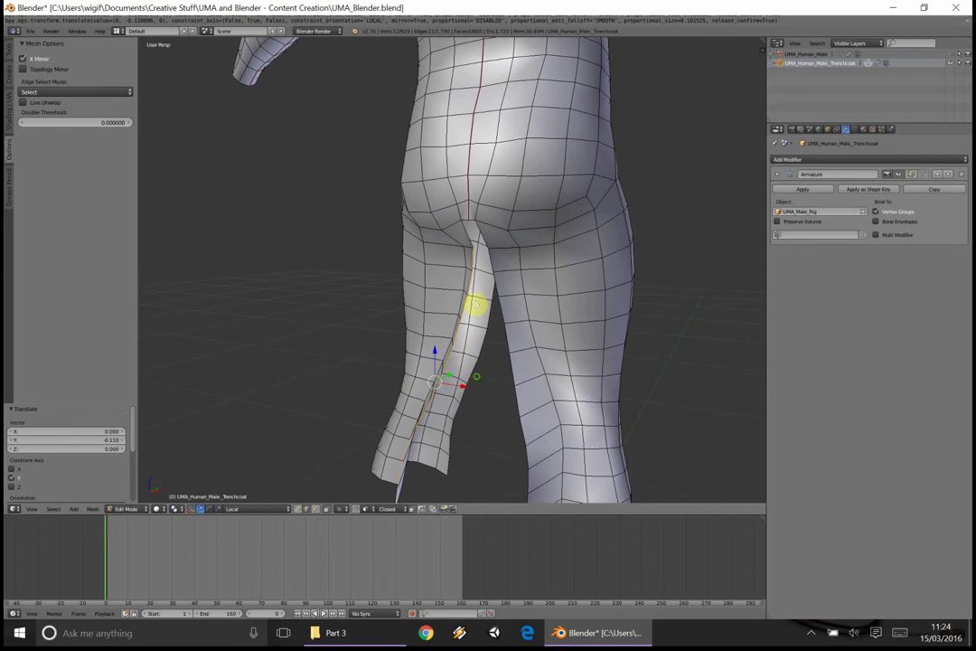
pyautogui.moveTo(472, 261); pyautogui.dragTo(464, 359, button='middle')
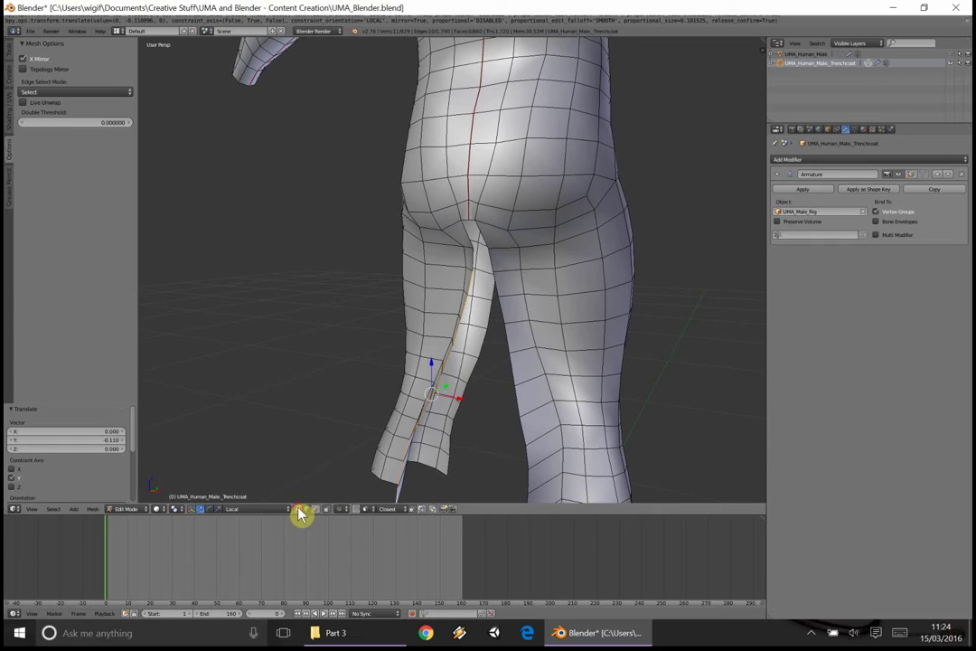
pyautogui.scroll(1, 460, 289)
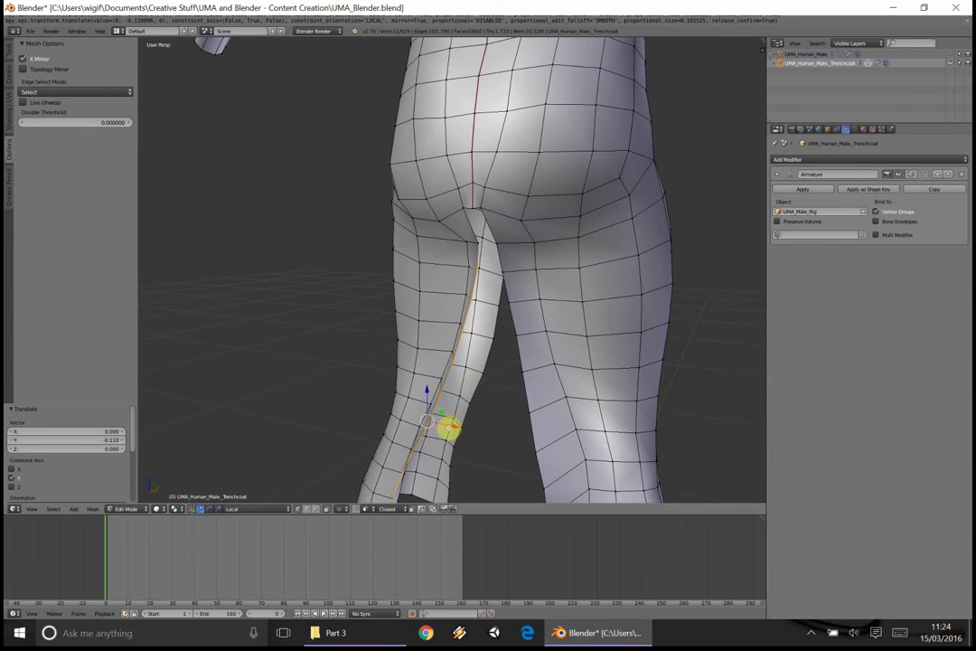
pyautogui.press('g')
pyautogui.press('x')
pyautogui.press('x')
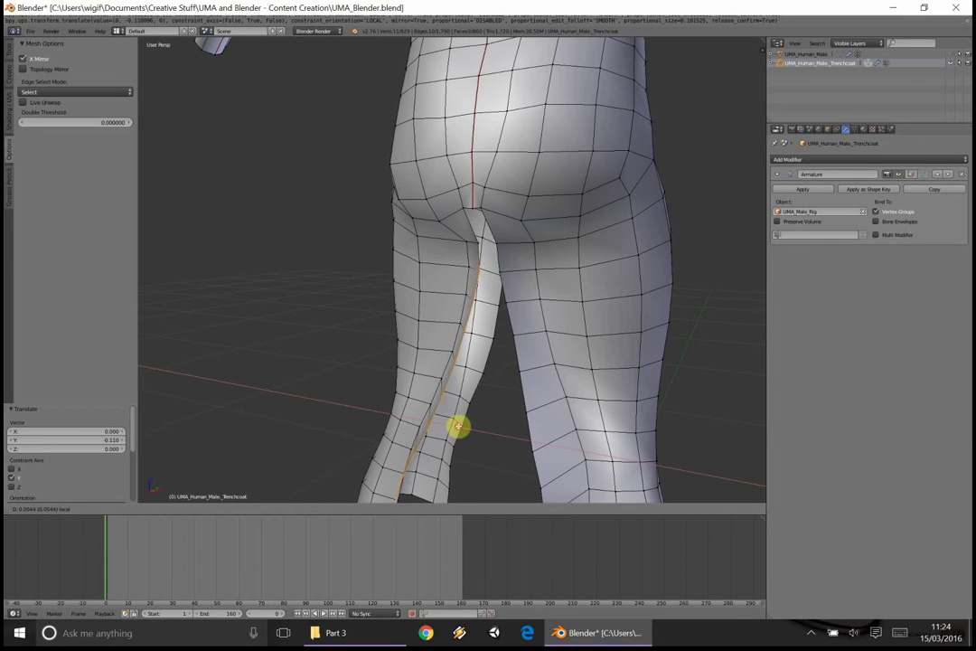
pyautogui.click(459, 426)
# Move the rear chain forward along local Y by about 0.019 and 0.016, dropping its upper edges from the selection between moves.
pyautogui.moveTo(458, 426); pyautogui.dragTo(473, 352, button='middle')
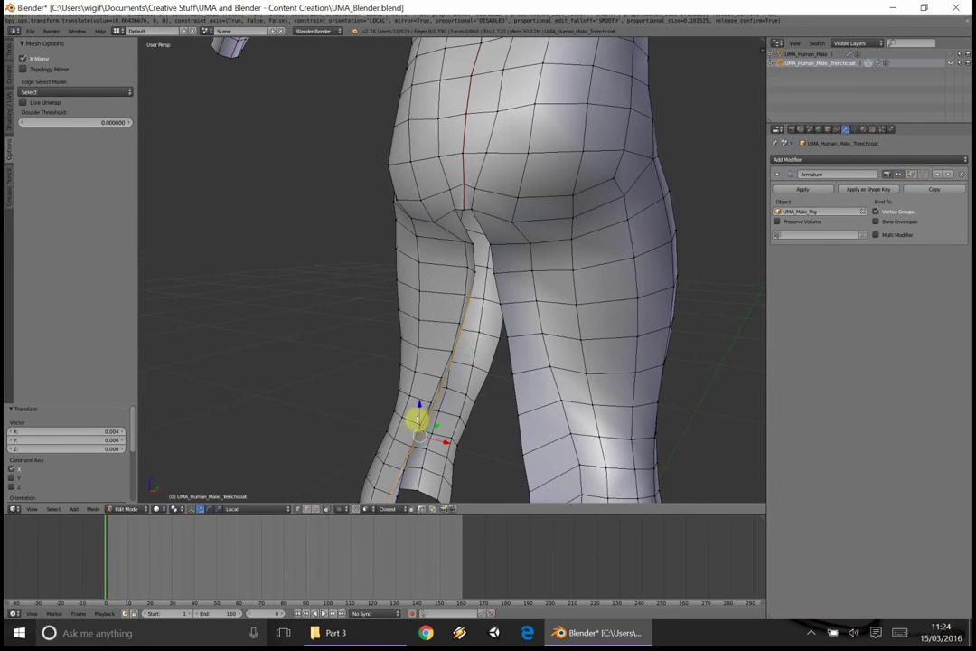
pyautogui.press('g')
pyautogui.press('y')
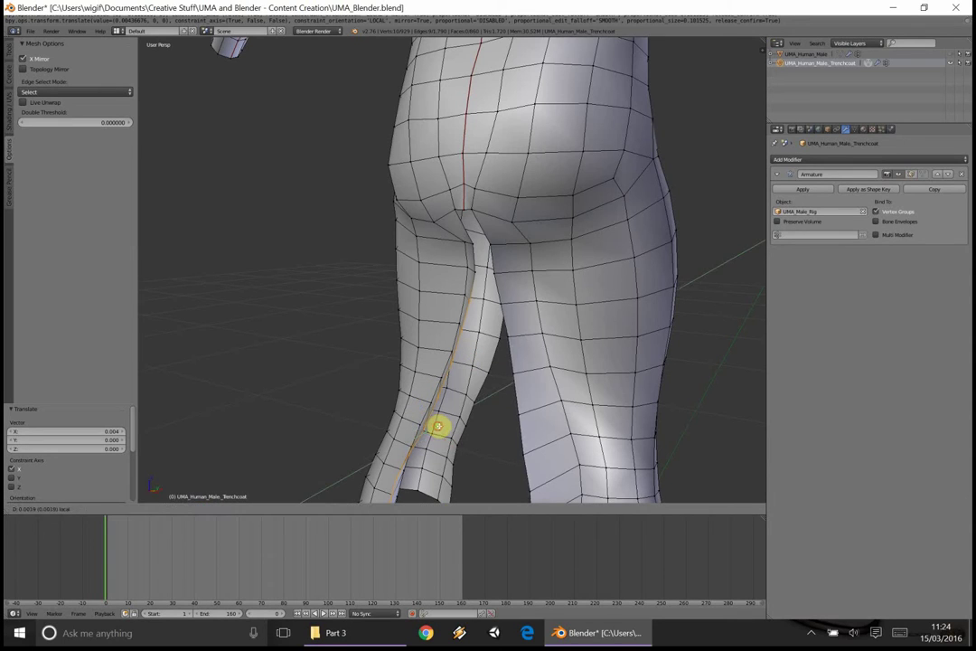
pyautogui.click(453, 392)
pyautogui.moveTo(453, 391); pyautogui.dragTo(453, 443, button='middle')
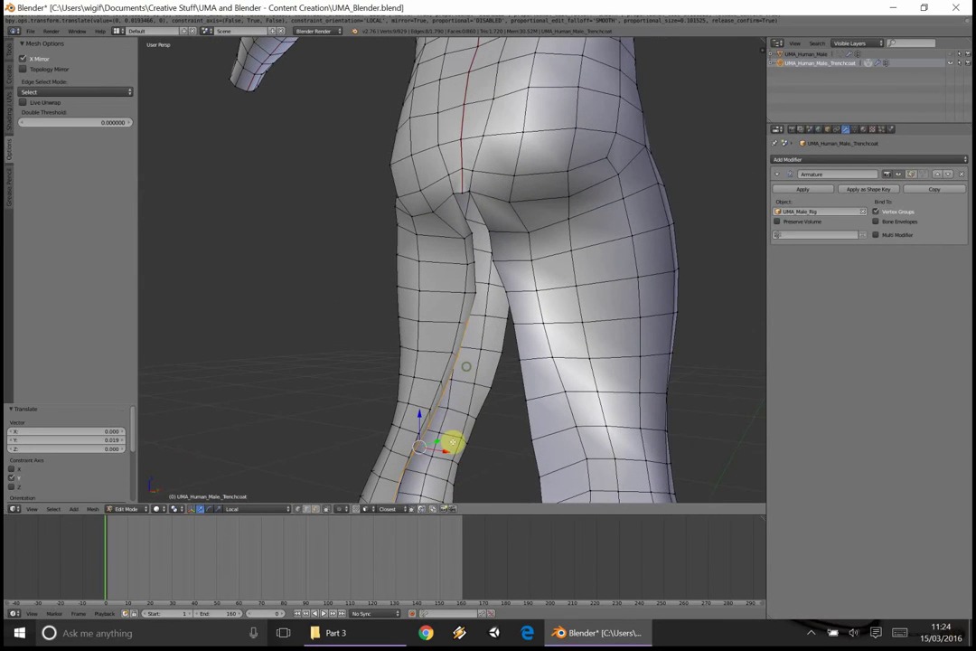
pyautogui.press('g')
pyautogui.press('y')
pyautogui.click(455, 415)
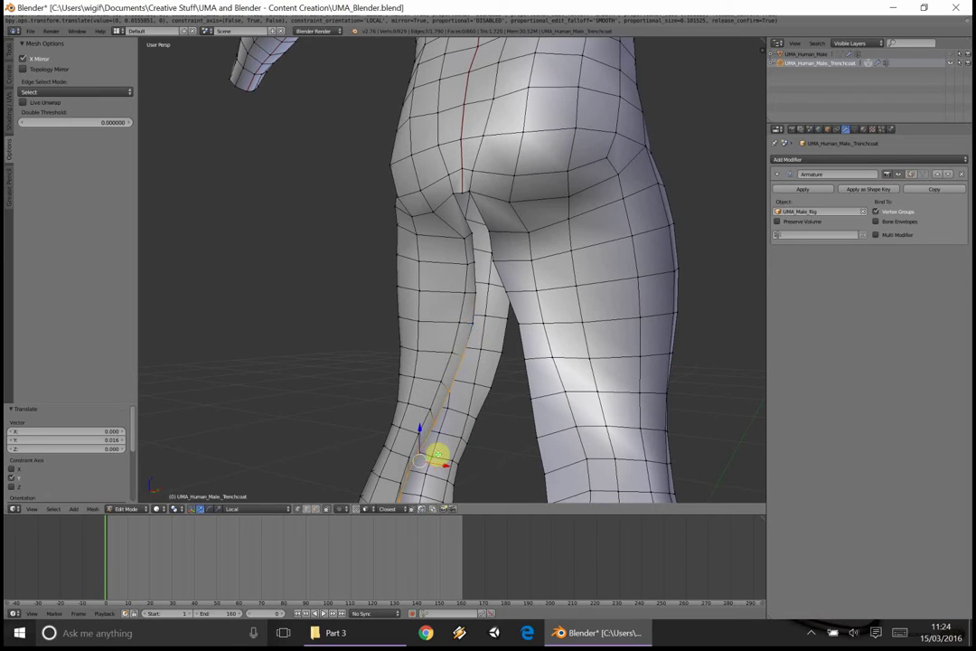
# Move the remaining lower part of the rear chain forward along local Y by about 0.013 and 0.022, again dropping upper edges.
pyautogui.press('g')
pyautogui.press('y')
pyautogui.click(443, 449)
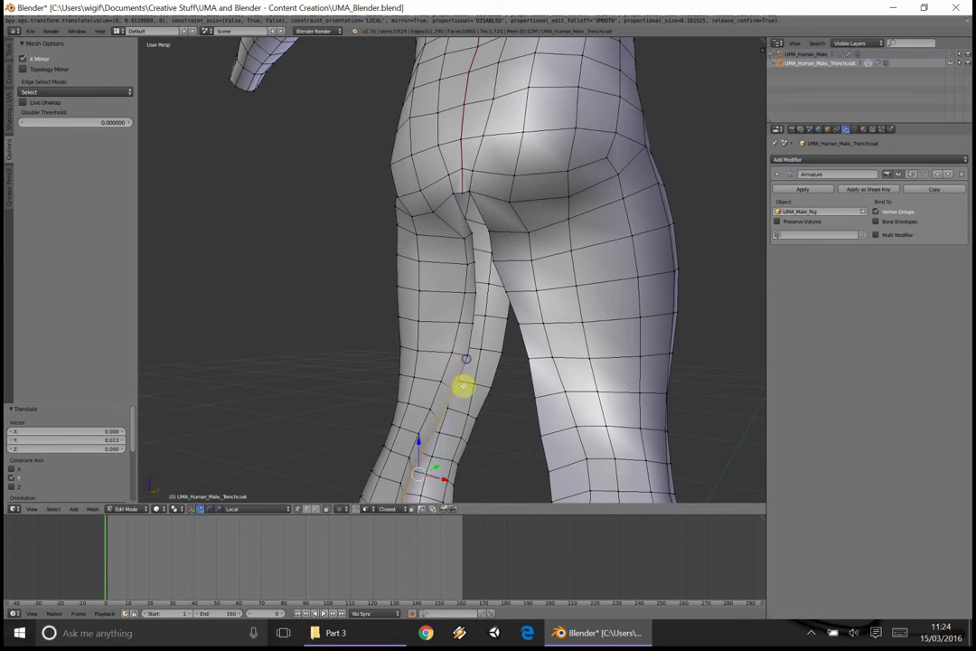
pyautogui.rightClick(436, 471)
pyautogui.moveTo(435, 467)
pyautogui.mouseDown()
pyautogui.moveTo(444, 455)
pyautogui.moveTo(447, 473)
pyautogui.mouseUp()
# Lower the left vertex beside the rear seam's lower end about 0.049 along local Z.
pyautogui.moveTo(476, 448); pyautogui.dragTo(484, 335, button='middle')
pyautogui.scroll(-1, 517, 452)
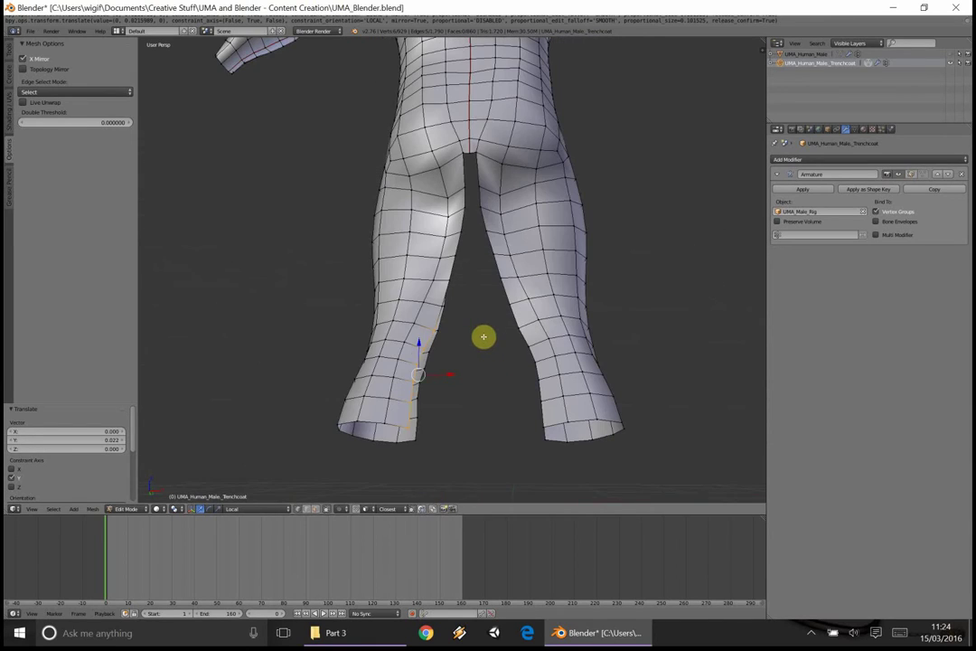
pyautogui.rightClick(465, 155)
pyautogui.press('g')
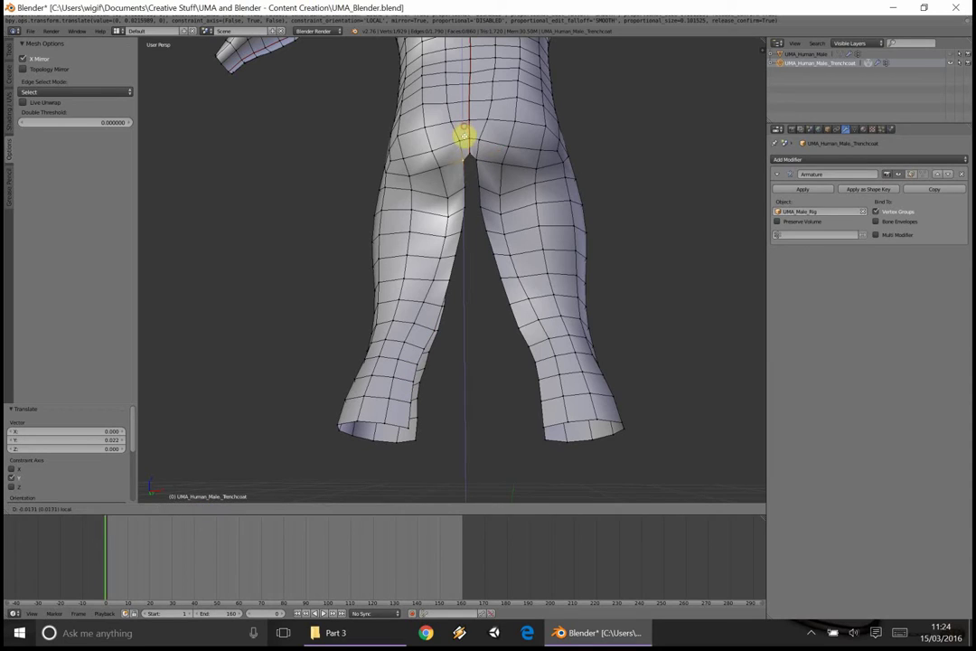
pyautogui.press('z')
pyautogui.press('z')
pyautogui.click(474, 175)
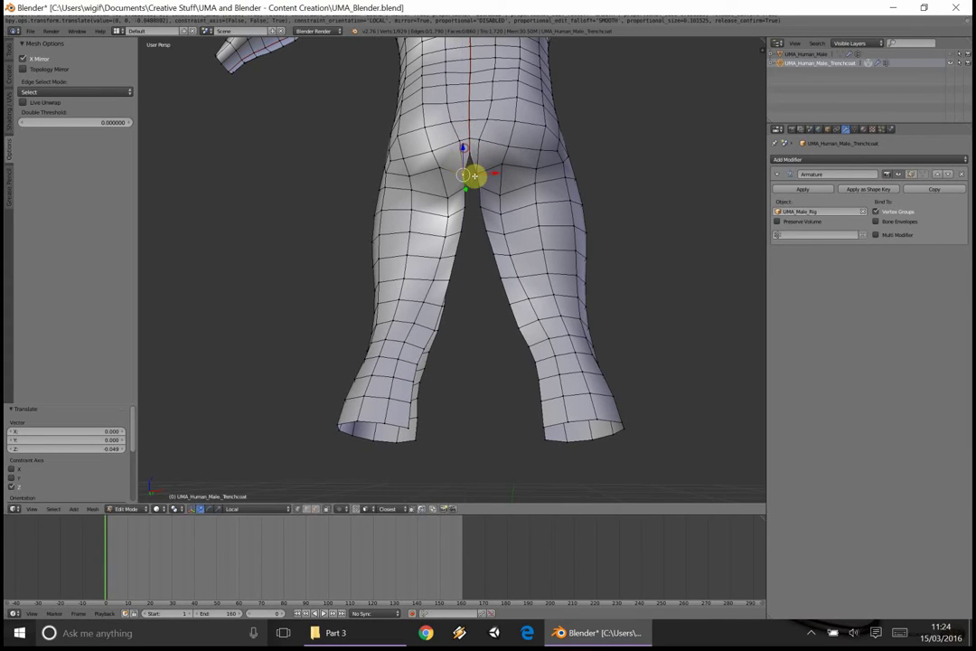
# Move the topmost vertices of the left rear opening edge inward along local X by about 0.004, 0.005 and 0.003.
pyautogui.press('g')
pyautogui.press('x')
pyautogui.press('x')
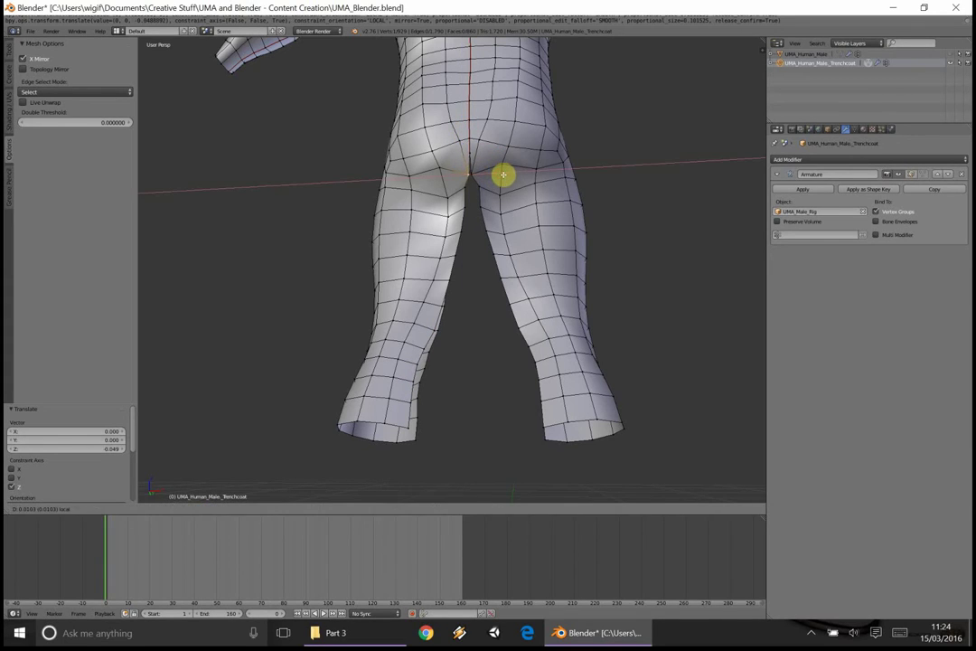
pyautogui.click(500, 176)
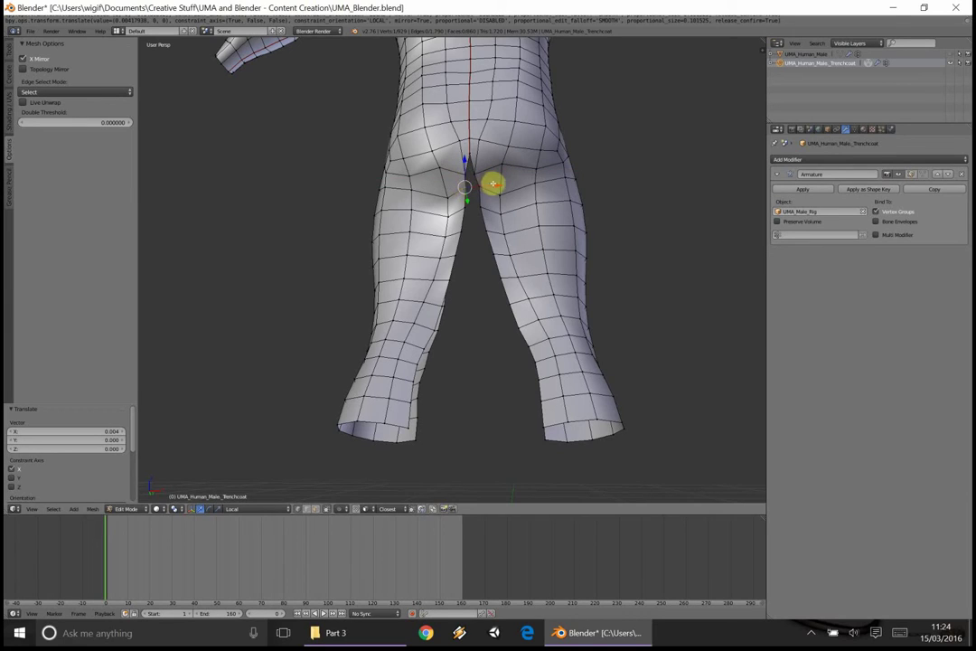
pyautogui.press('g')
pyautogui.press('x')
pyautogui.press('x')
pyautogui.click(498, 185)
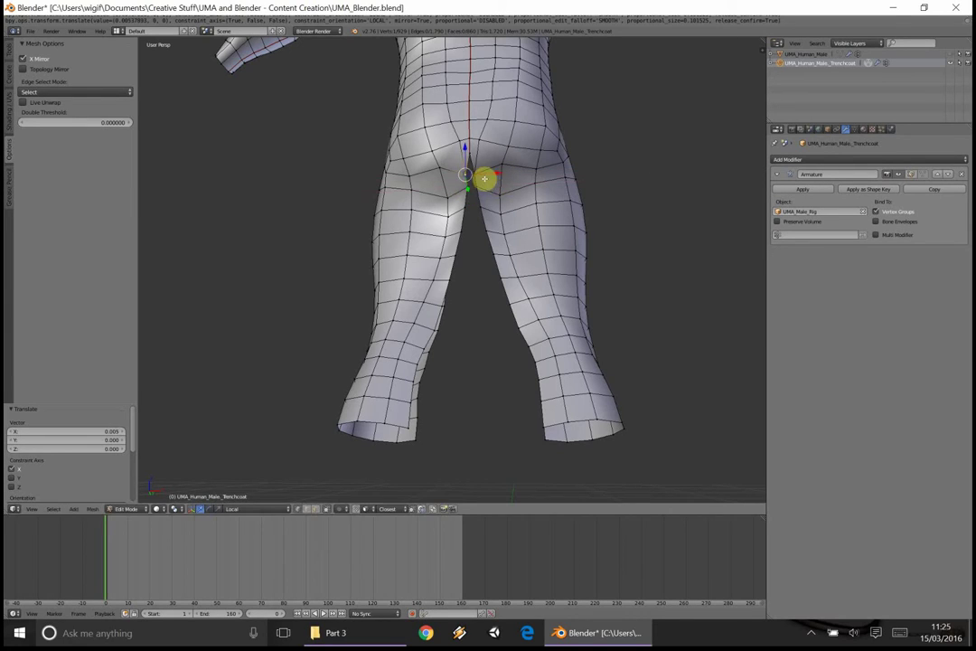
pyautogui.press('g')
pyautogui.press('x')
pyautogui.press('x')
pyautogui.click(499, 175)
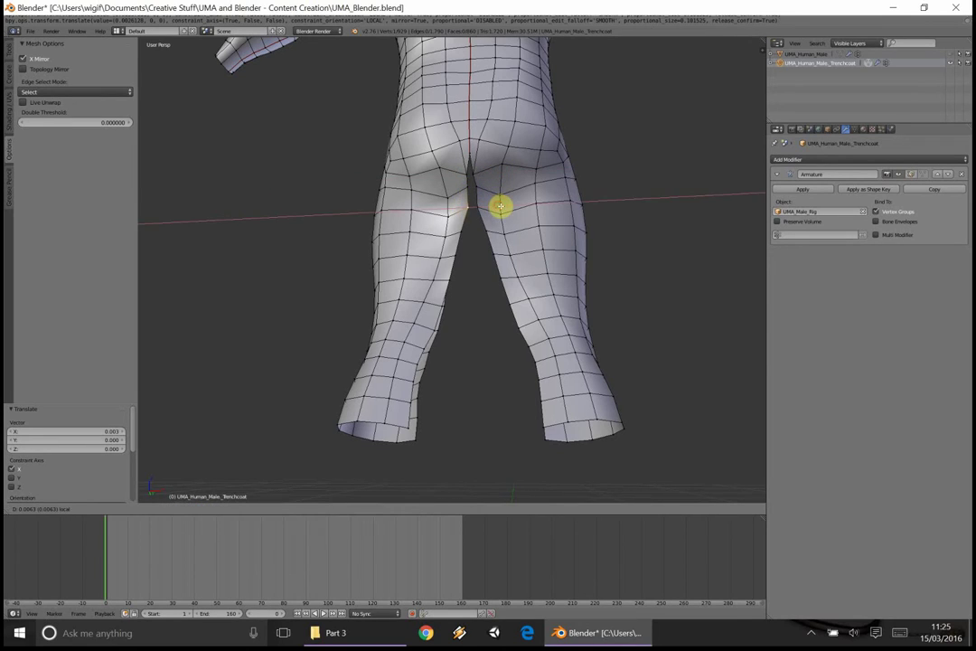
# Move two upper-thigh vertices of the left rear opening edge inward along local X by about 0.006 and 0.008.
pyautogui.rightClick(463, 224)
pyautogui.press('g')
pyautogui.press('x')
pyautogui.press('x')
pyautogui.click(494, 228)
pyautogui.press('g')
pyautogui.press('x')
pyautogui.press('x')
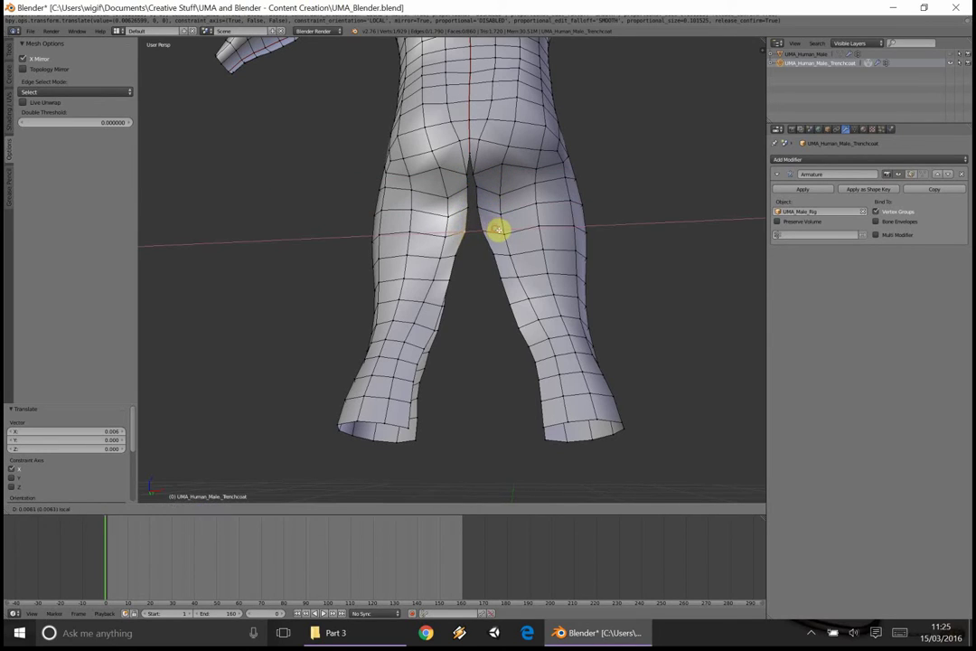
pyautogui.click(499, 228)
# Move two mid-thigh vertices of the left rear opening edge inward along local X by about 0.016 and 0.017.
pyautogui.rightClick(458, 249)
pyautogui.press('g')
pyautogui.press('x')
pyautogui.press('x')
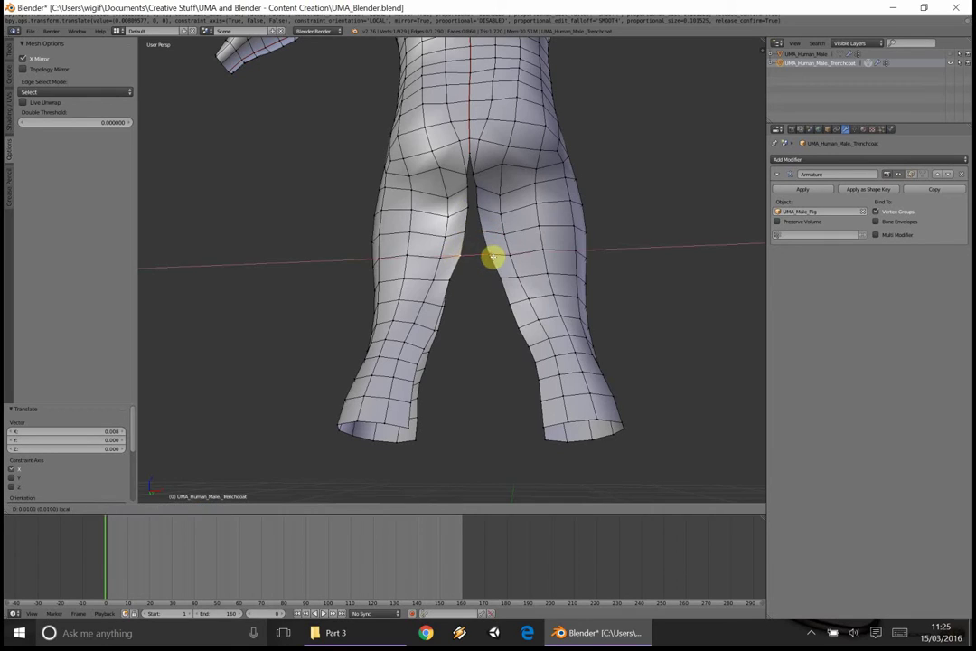
pyautogui.click(494, 257)
pyautogui.rightClick(451, 277)
pyautogui.press('g')
pyautogui.press('x')
pyautogui.press('x')
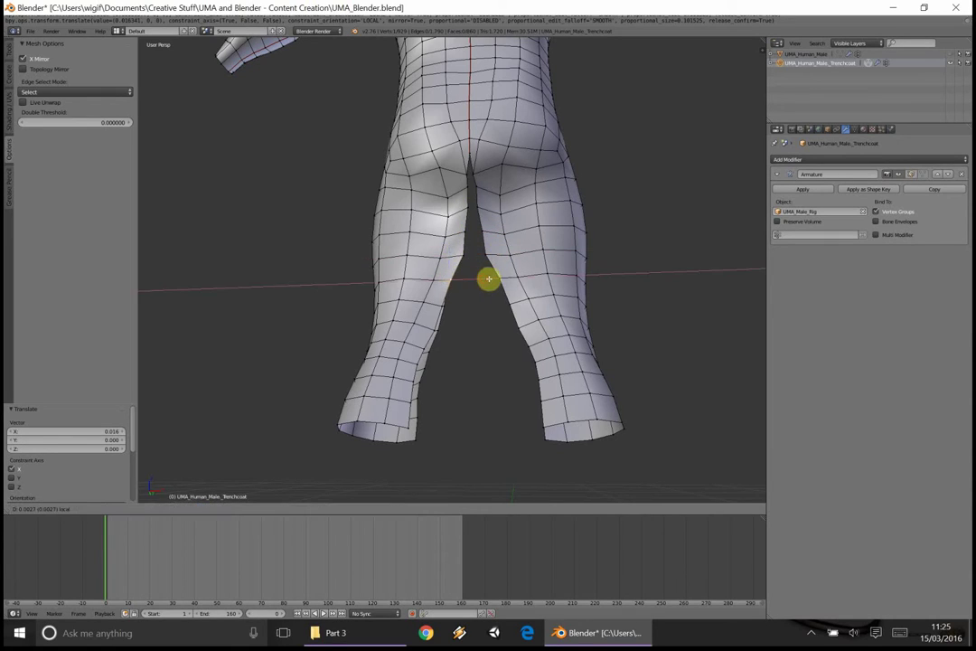
pyautogui.click(486, 278)
# Adjust the lower-thigh vertices of the left rear opening edge inward along local X by about 0.007 and 0.006.
pyautogui.rightClick(443, 302)
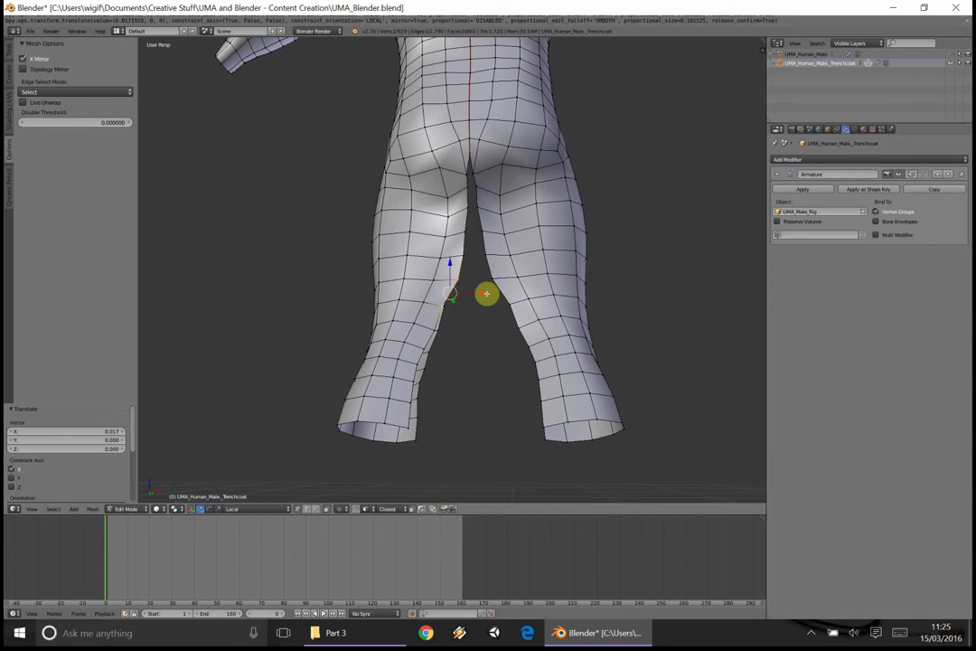
pyautogui.press('g')
pyautogui.press('x')
pyautogui.press('x')
pyautogui.click(483, 298)
pyautogui.rightClick(447, 307)
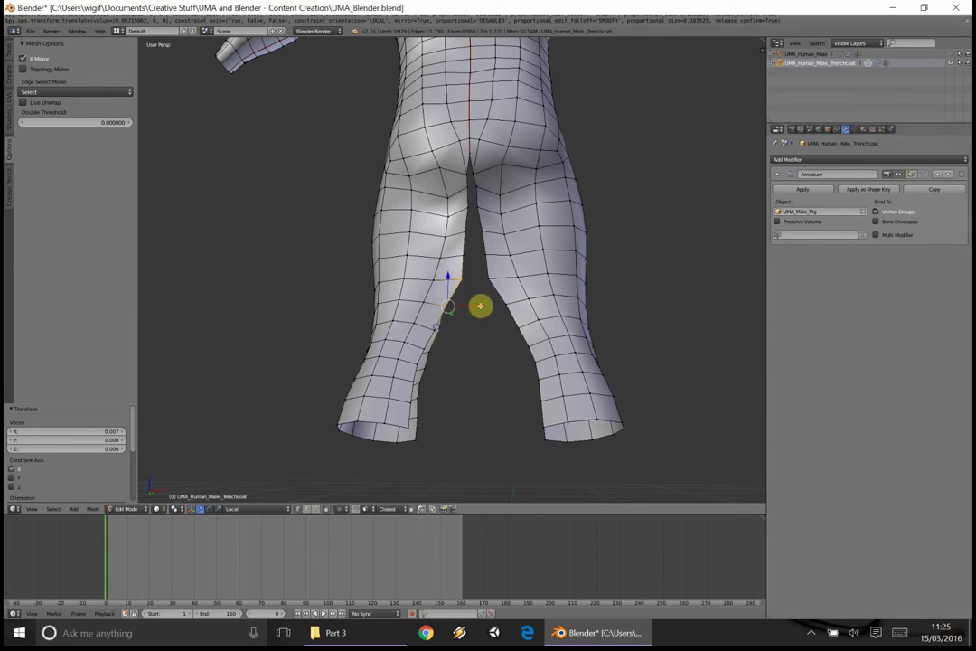
pyautogui.press('g')
pyautogui.press('x')
pyautogui.press('x')
pyautogui.click(484, 305)
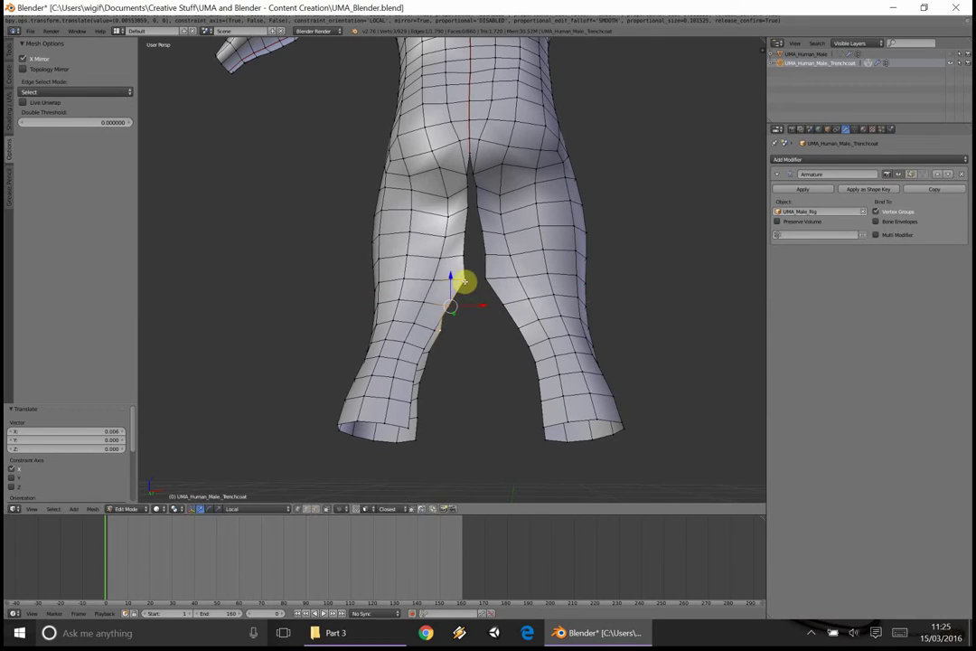
pyautogui.press('g')
pyautogui.press('x')
pyautogui.press('x')
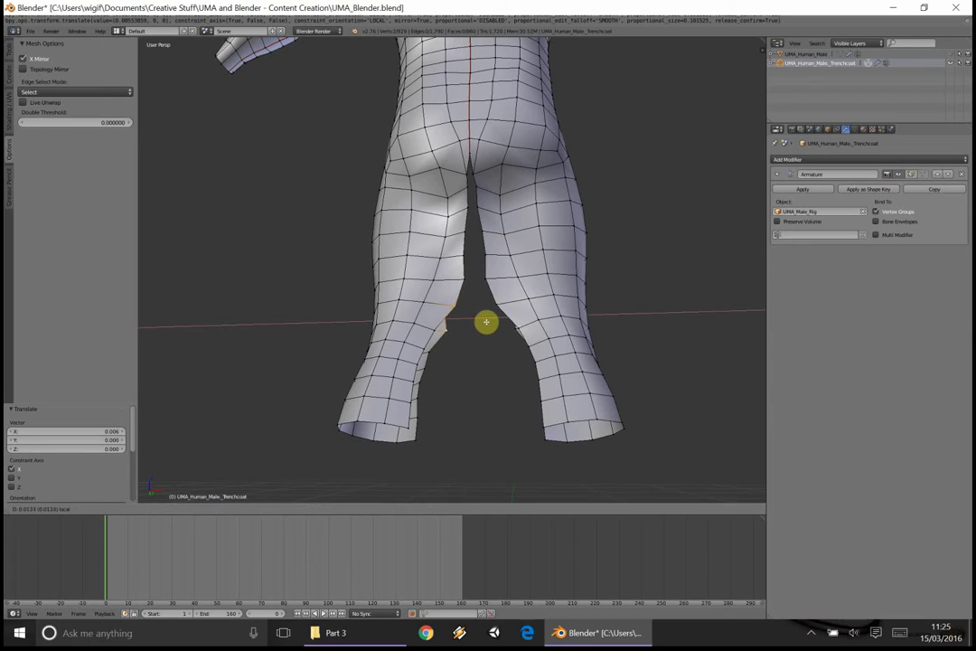
pyautogui.click(488, 322)
pyautogui.rightClick(481, 334)
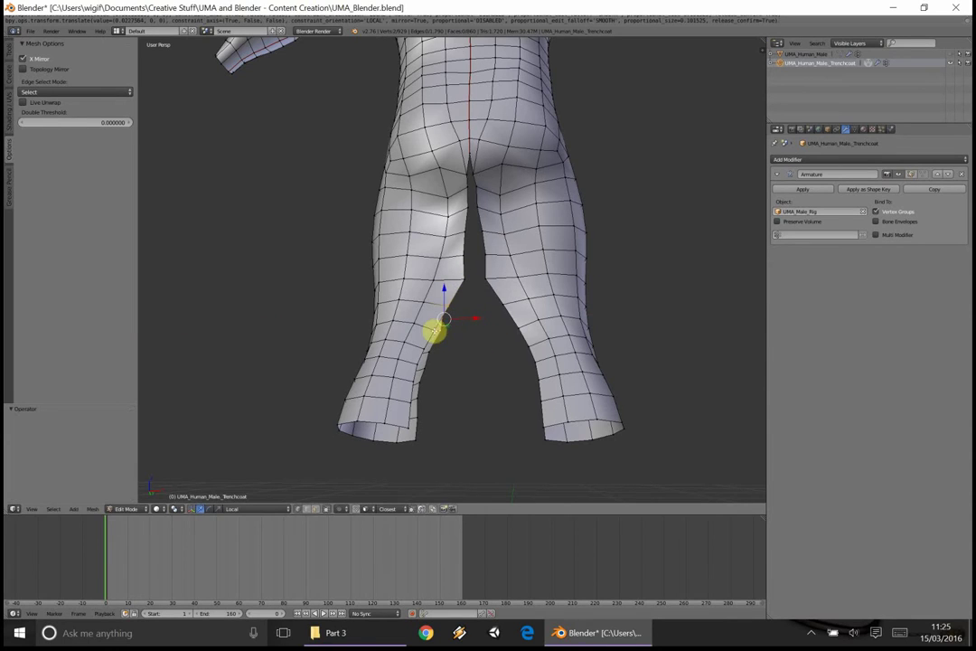
# Move the left rear opening edge's vertex near the knee inward by about 0.019 along local X.
pyautogui.moveTo(472, 318); pyautogui.dragTo(451, 333, button='middle')
pyautogui.press('g')
pyautogui.press('x')
pyautogui.press('x')
pyautogui.click(470, 304)
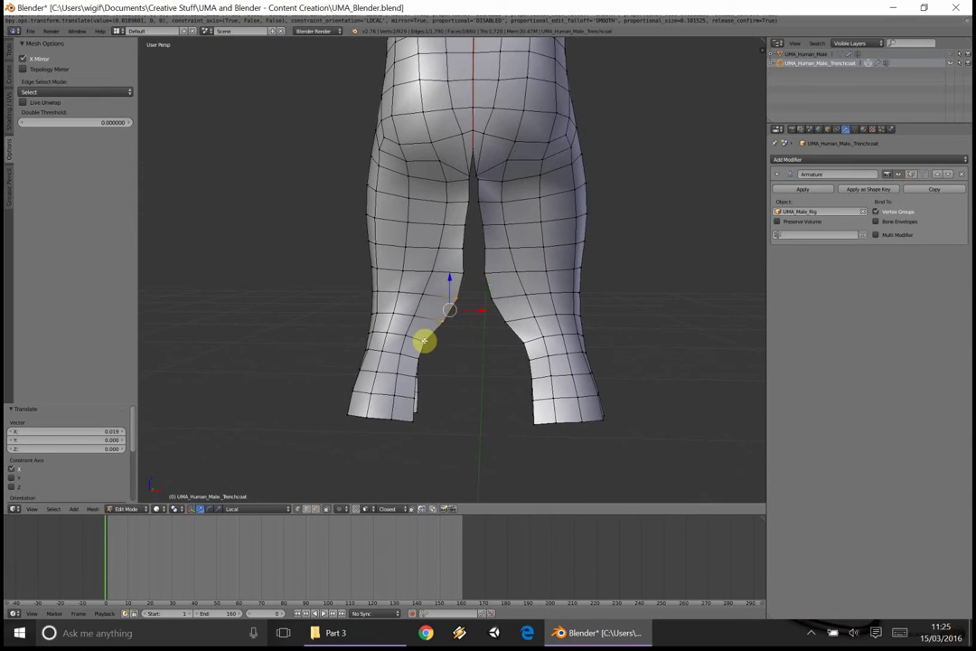
# Move the upper-calf vertex inward about 0.048 along local X and the vertex directly above it about 0.020.
pyautogui.press('g')
pyautogui.press('x')
pyautogui.press('x')
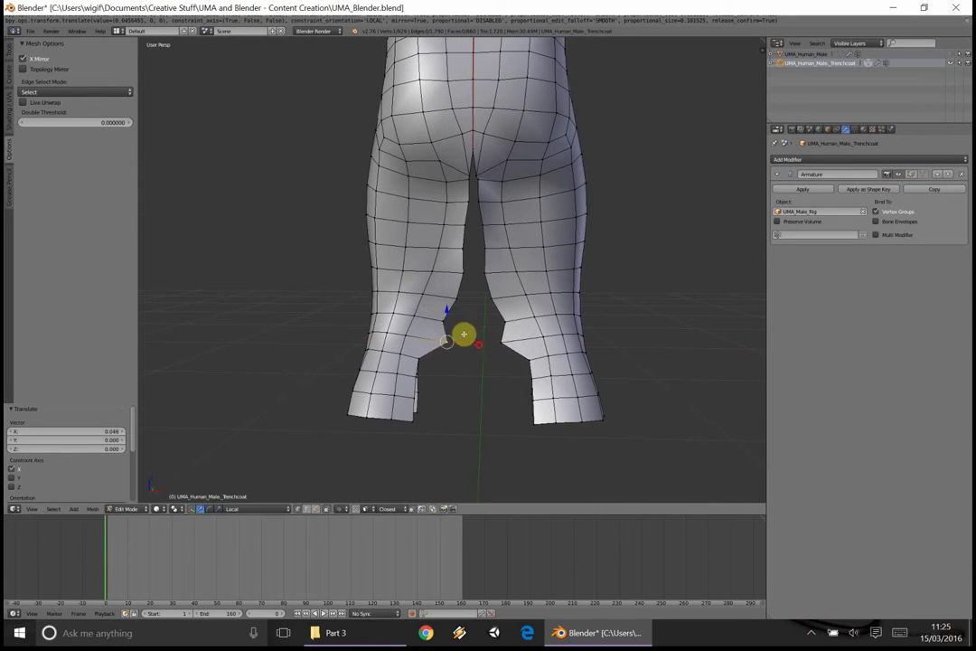
pyautogui.click(445, 321)
pyautogui.press('g')
pyautogui.press('x')
pyautogui.press('x')
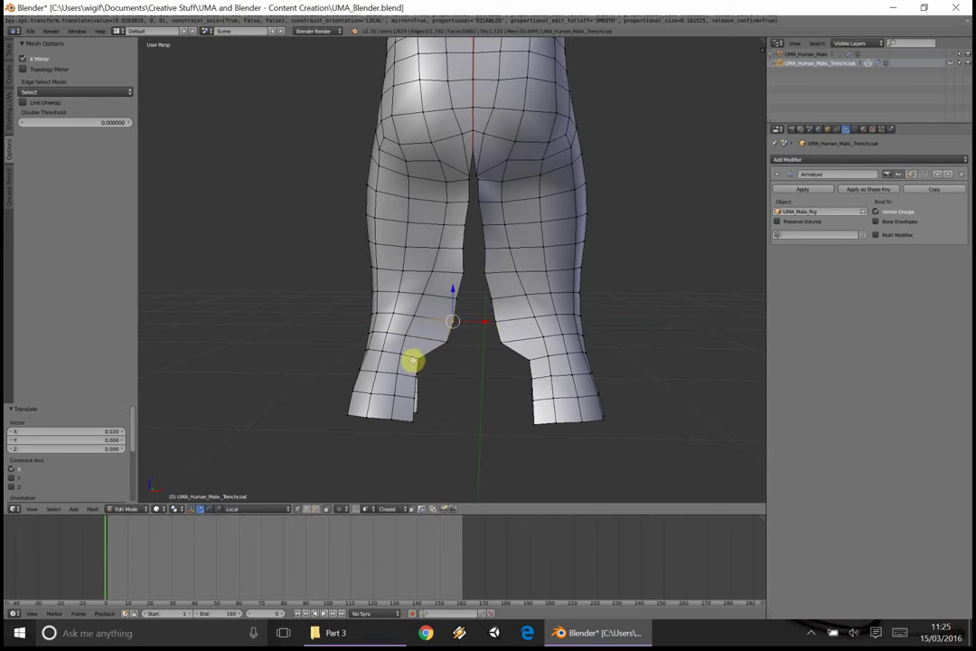
# Move the next two calf vertices down the left rear opening edge inward along local X by about 0.040 and 0.049.
pyautogui.click(442, 359)
pyautogui.press('g')
pyautogui.press('x')
pyautogui.press('x')
pyautogui.click(464, 369)
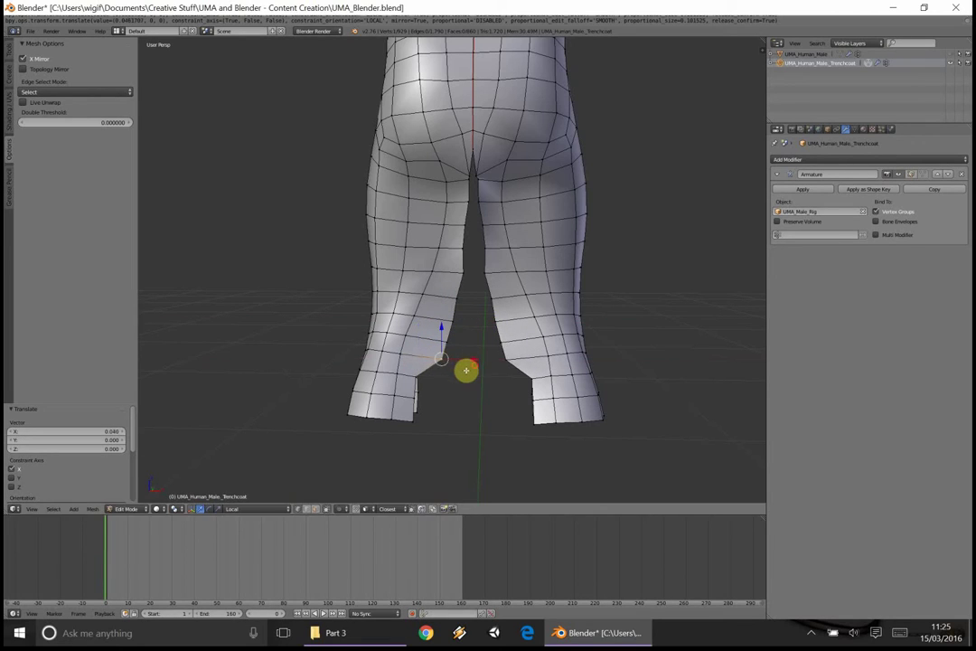
pyautogui.press('g')
pyautogui.press('x')
pyautogui.press('x')
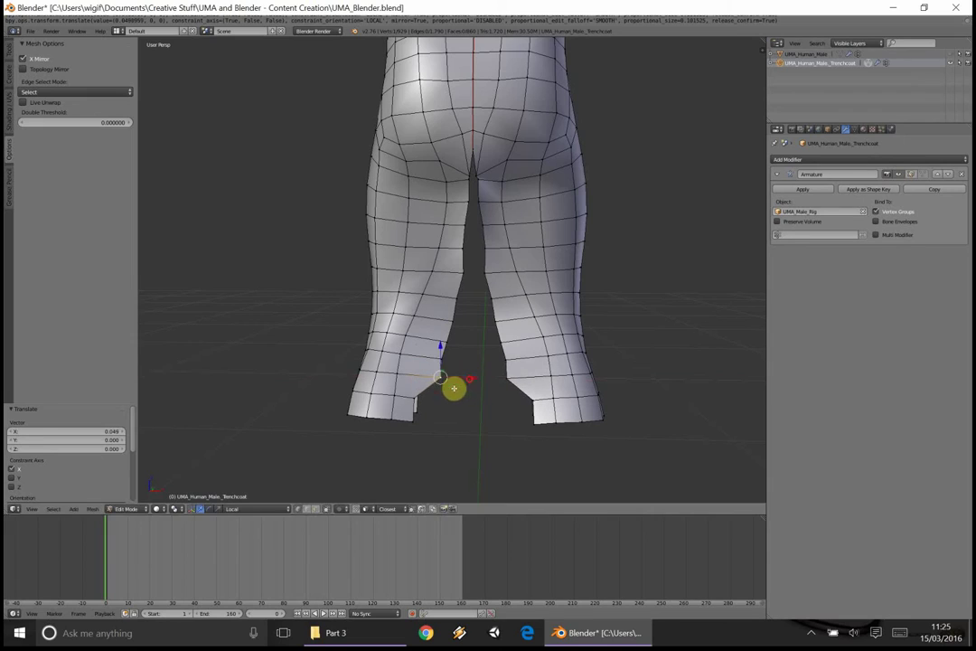
# Move the vertex above the left rear hem corner inward about 0.041 along local X and the corner itself about 0.034.
pyautogui.click(447, 395)
pyautogui.press('g')
pyautogui.press('x')
pyautogui.press('x')
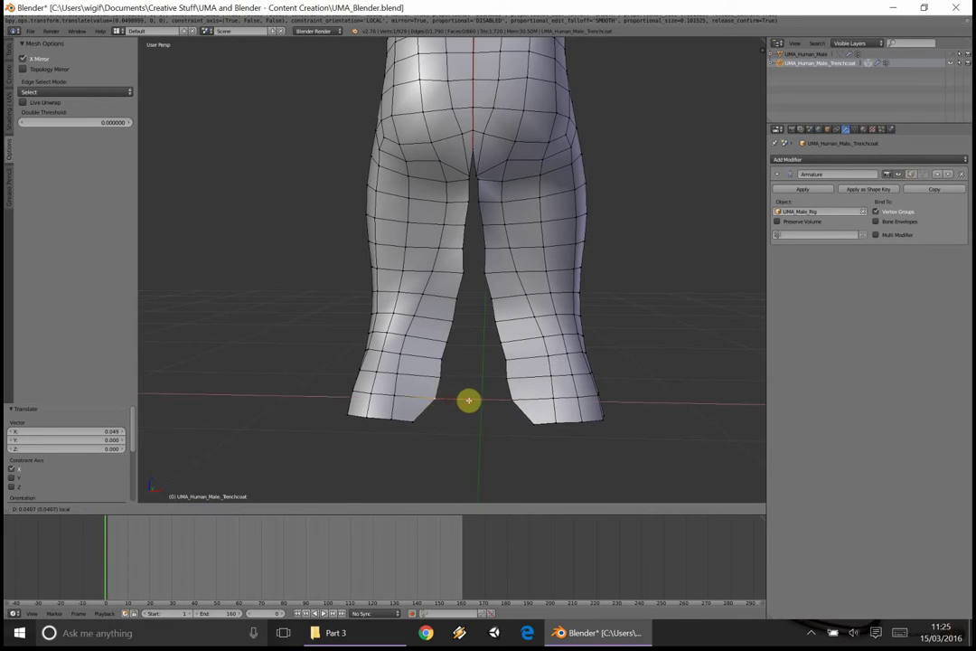
pyautogui.click(414, 417)
pyautogui.press('g')
pyautogui.press('x')
pyautogui.press('x')
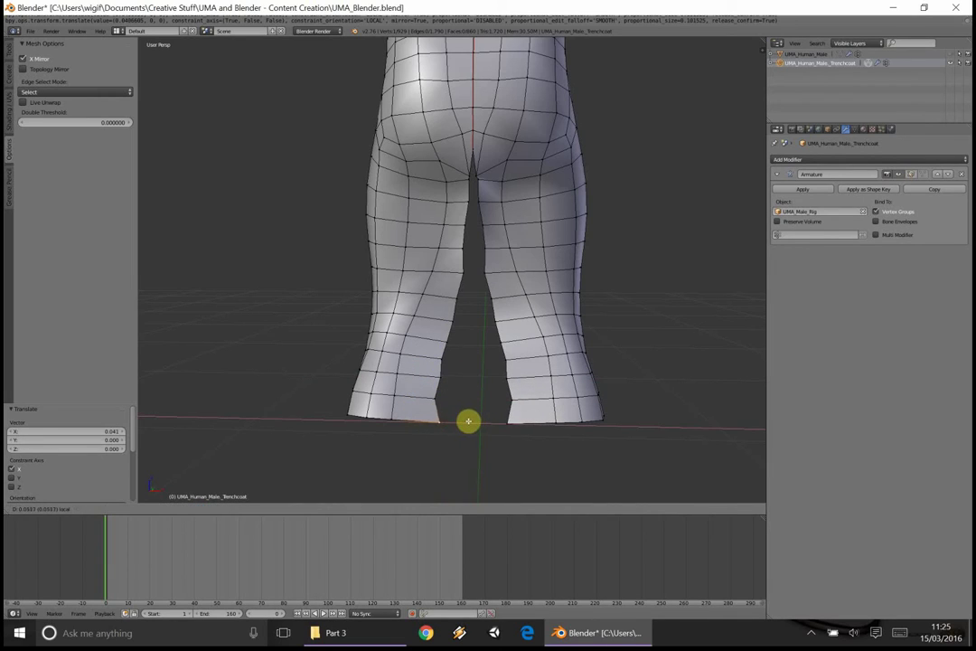
pyautogui.click(460, 423)
# Move the front inner hem corner forward about 0.023 along local Y and its neighbouring hem vertex about 0.012.
pyautogui.moveTo(551, 356); pyautogui.dragTo(318, 395, button='middle')
pyautogui.rightClick(360, 415)
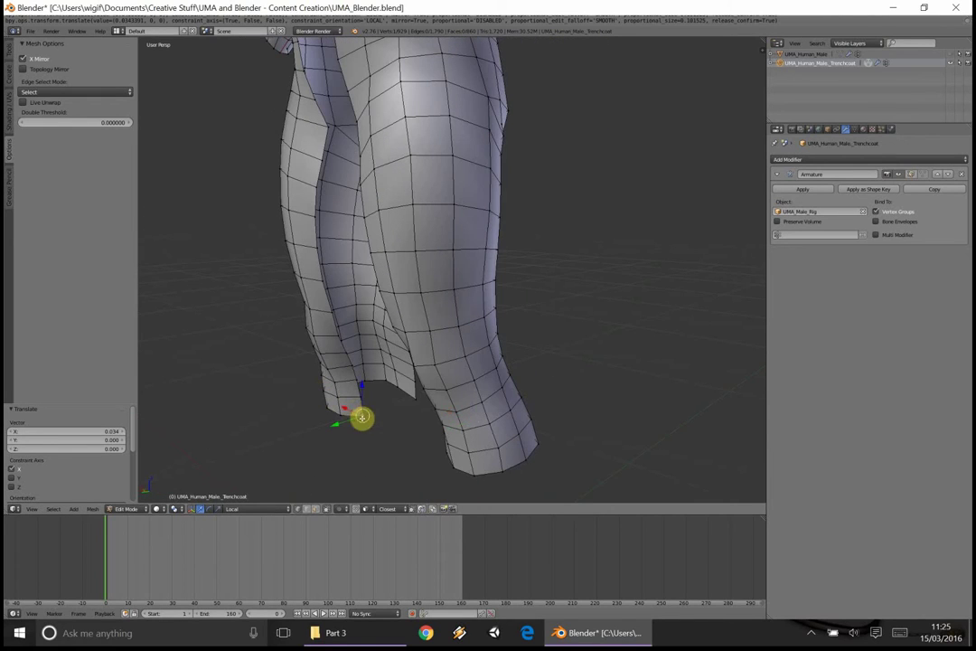
pyautogui.press('g')
pyautogui.press('y')
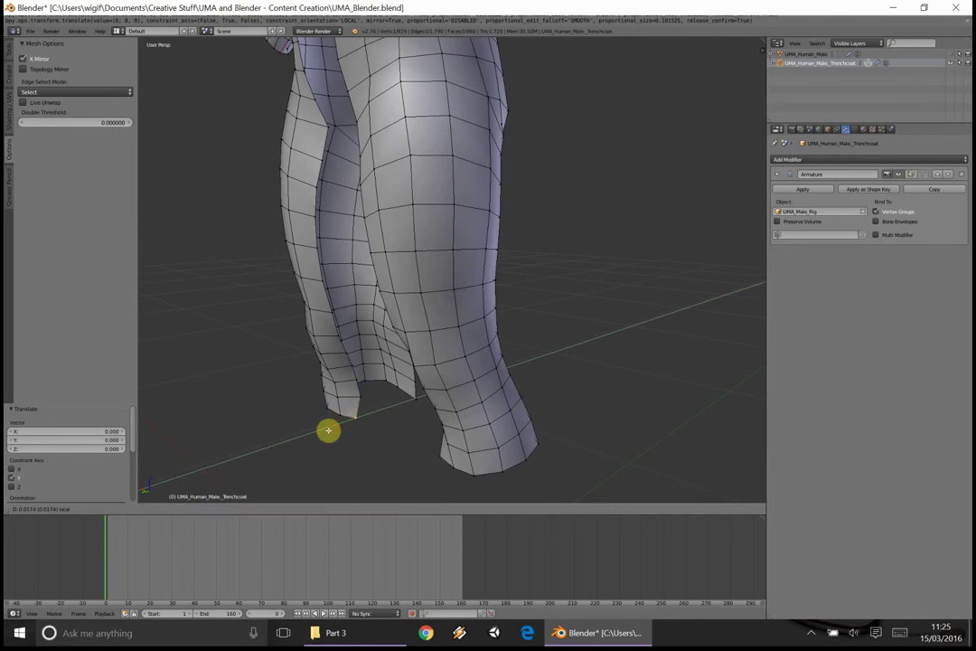
pyautogui.click(311, 427)
pyautogui.press('g')
pyautogui.press('y')
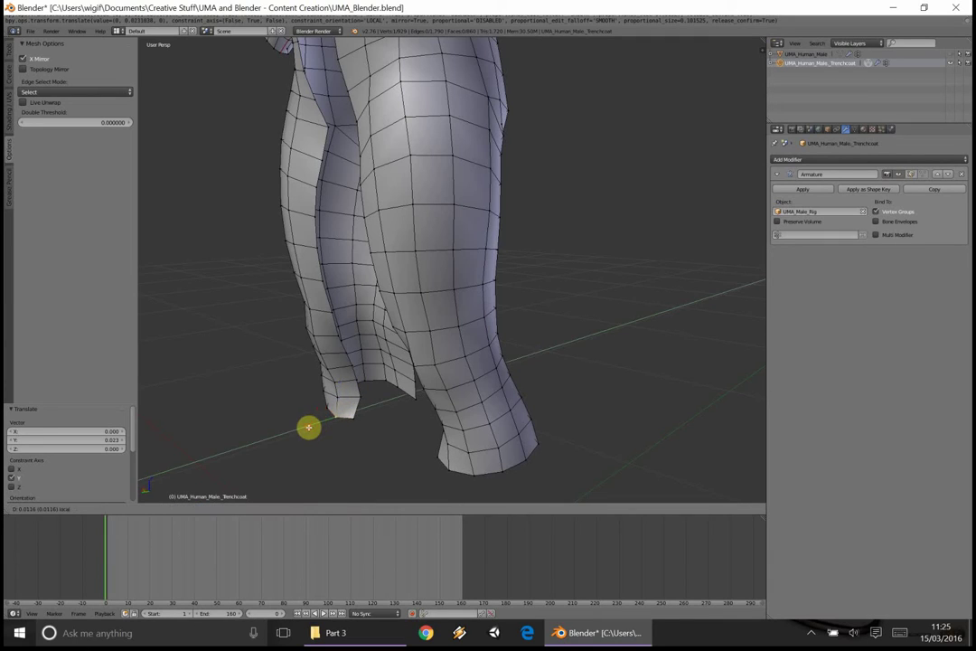
pyautogui.click(311, 404)
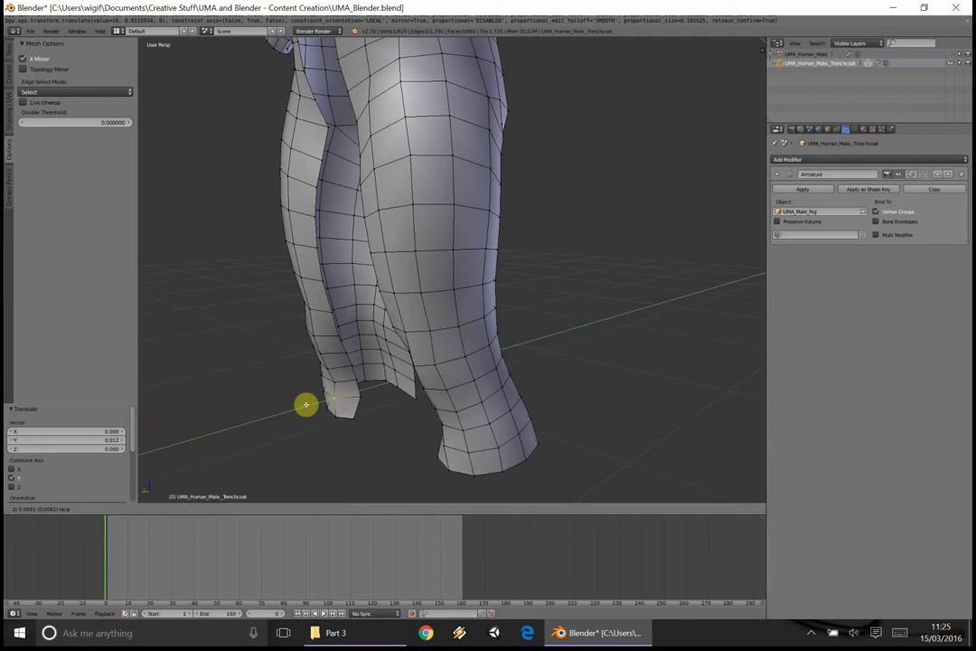
# Move the front inner edge vertex one row above the hem forward about 0.018 along local Y and the next row's neighbouring vertex about 0.019.
pyautogui.rightClick(349, 398)
pyautogui.press('g')
pyautogui.press('y')
pyautogui.click(327, 404)
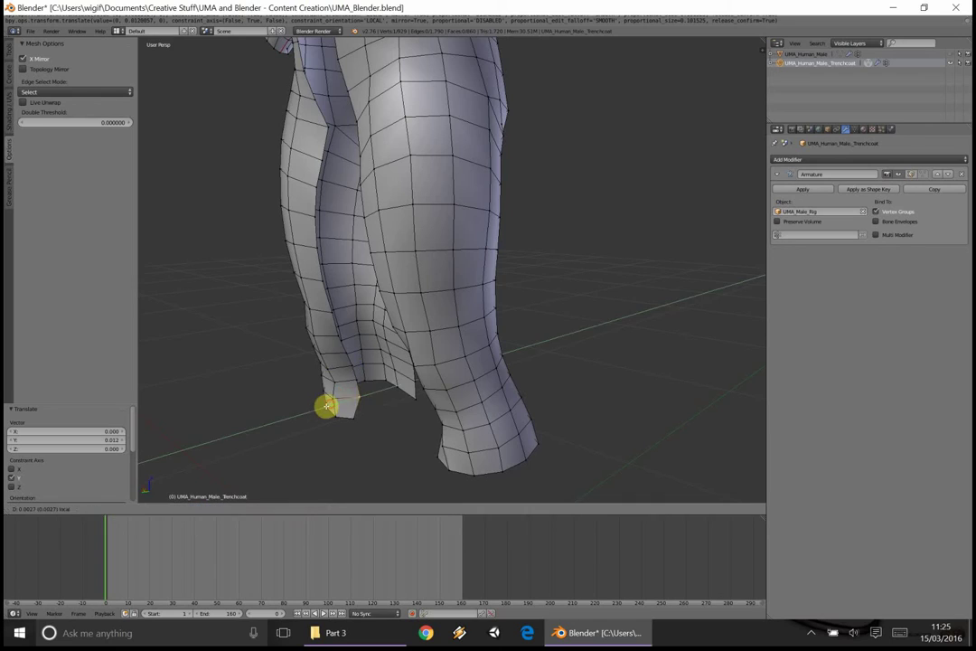
pyautogui.rightClick(339, 384)
pyautogui.press('g')
pyautogui.press('y')
pyautogui.click(308, 390)
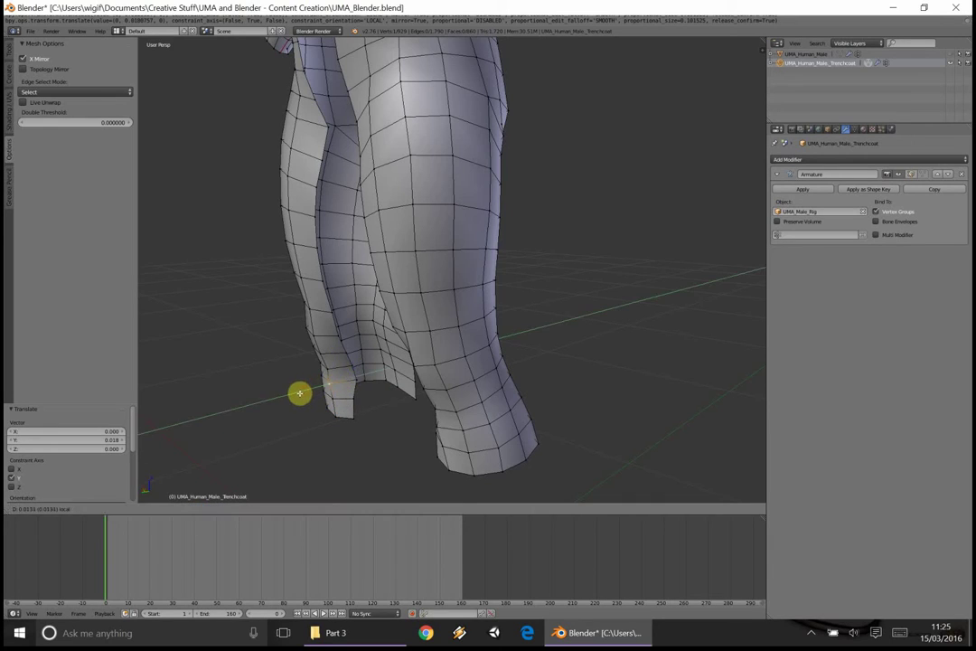
# Move the front inner edge vertex two rows above the hem forward about 0.015 along local Y and the next row's neighbouring vertex about 0.009.
pyautogui.press('g')
pyautogui.press('y')
pyautogui.click(359, 386)
pyautogui.rightClick(328, 388)
pyautogui.press('g')
pyautogui.press('y')
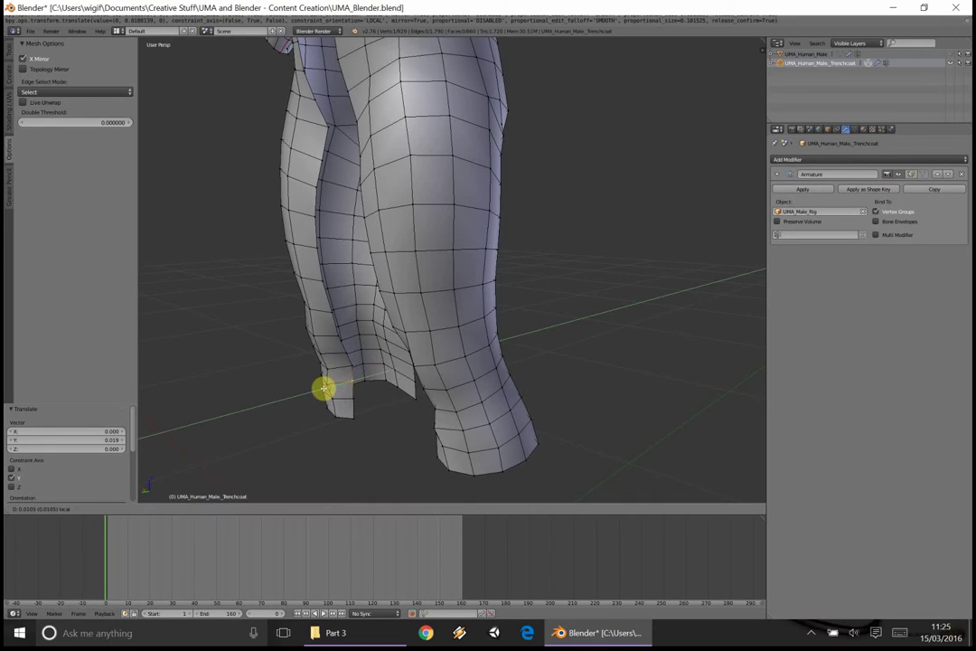
pyautogui.click(331, 368)
pyautogui.press('g')
pyautogui.press('y')
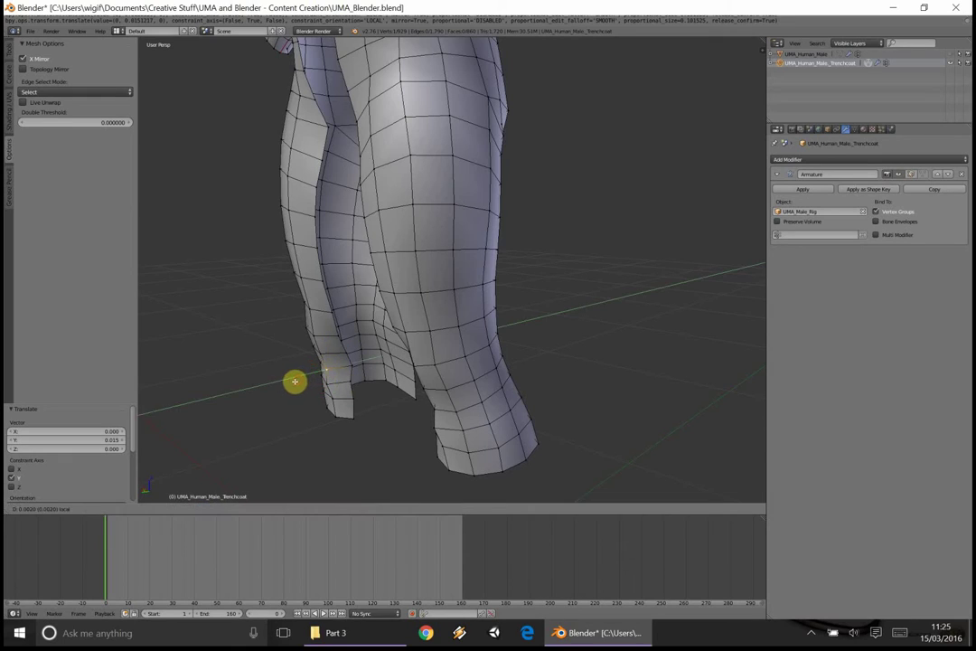
pyautogui.click(316, 349)
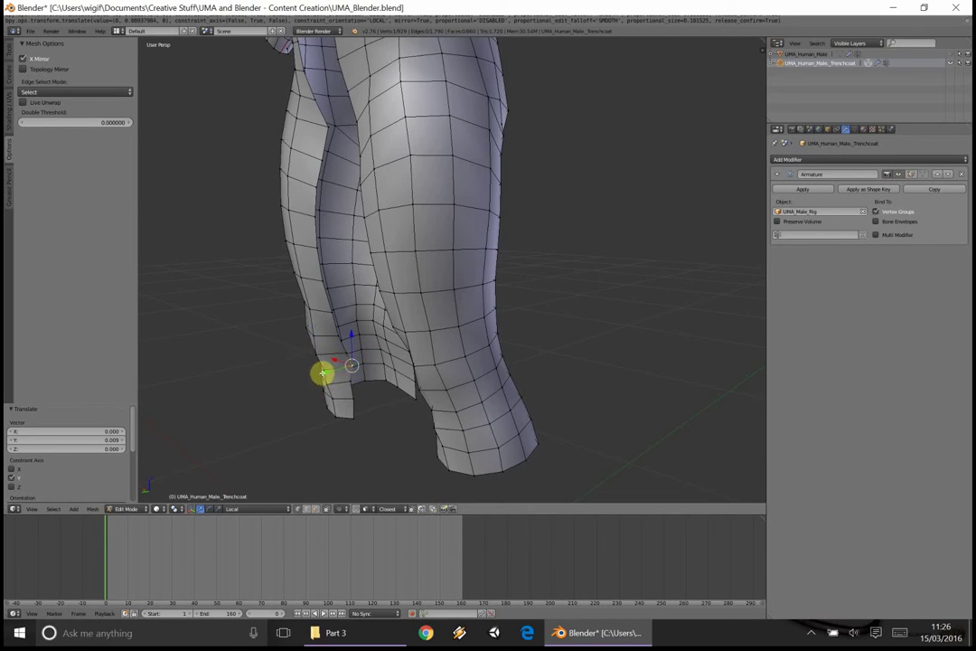
# Move the next three vertices up the front inner opening edge forward along local Y by about 0.020, 0.021 and 0.011.
pyautogui.press('g')
pyautogui.press('y')
pyautogui.click(330, 366)
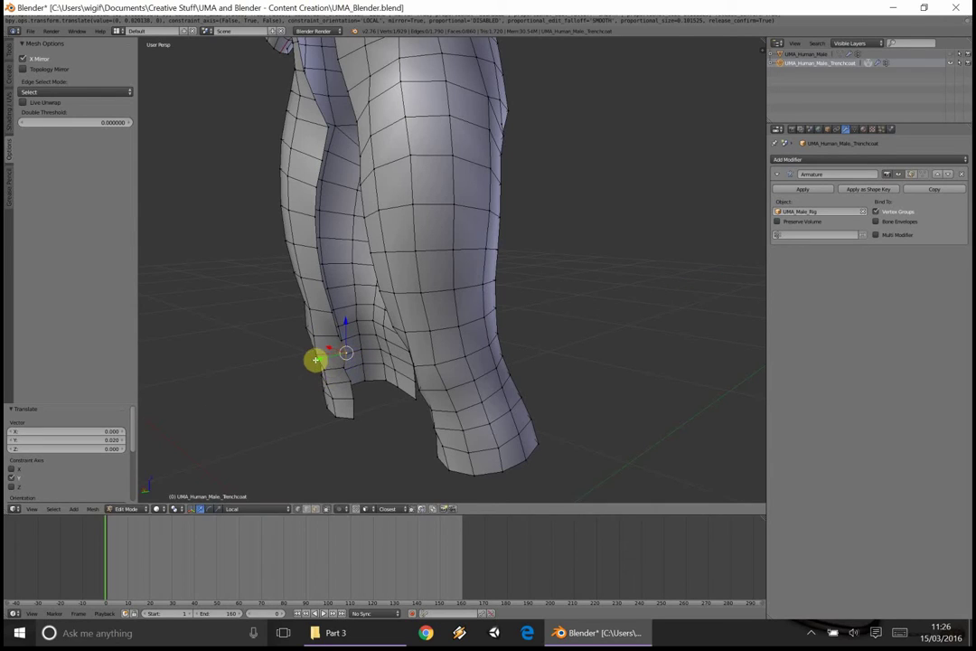
pyautogui.press('g')
pyautogui.press('y')
pyautogui.click(307, 363)
pyautogui.scroll(2, 327, 338)
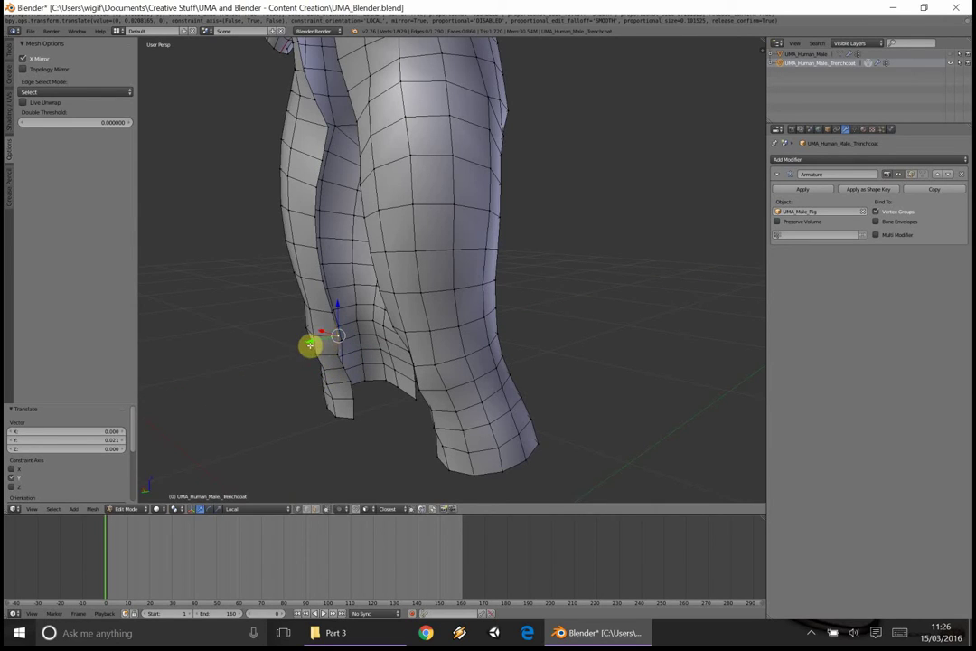
pyautogui.scroll(-2, 312, 343)
pyautogui.press('g')
pyautogui.press('y')
pyautogui.click(305, 346)
pyautogui.moveTo(305, 346); pyautogui.dragTo(405, 384, button='middle')
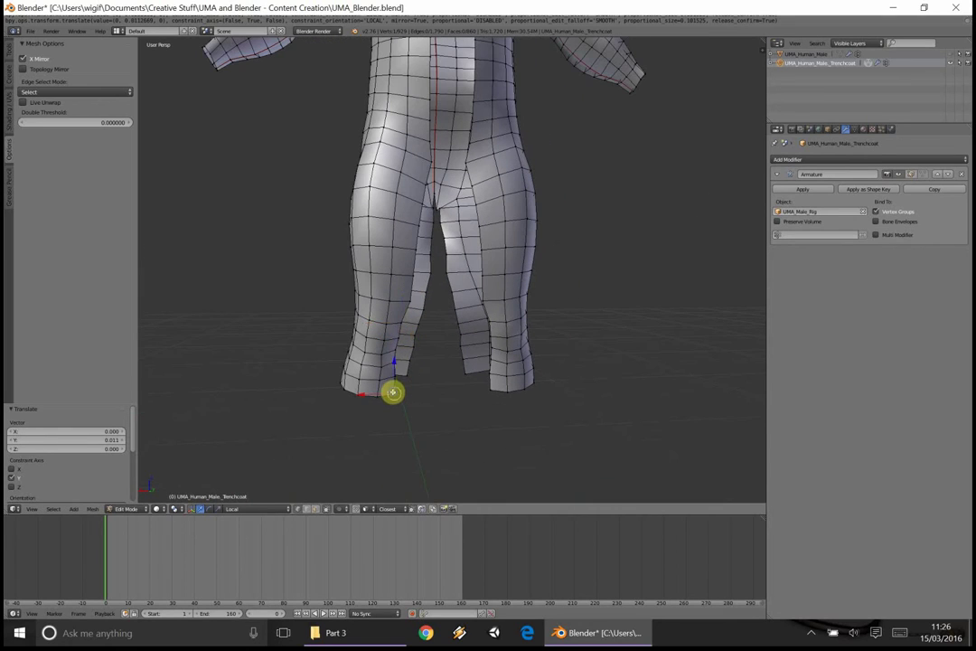
# Move the leg's front opening edge inward about 0.032 along local X and the thigh vertex at its upper end about 0.015.
pyautogui.moveTo(395, 364); pyautogui.dragTo(420, 231)
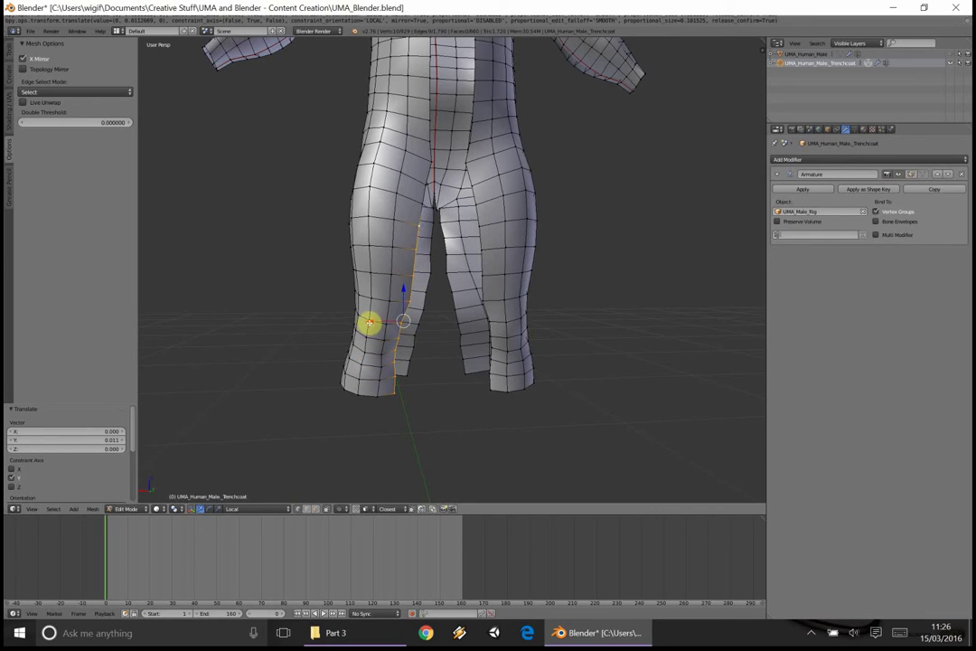
pyautogui.moveTo(368, 325); pyautogui.dragTo(452, 205)
pyautogui.rightClick(425, 202)
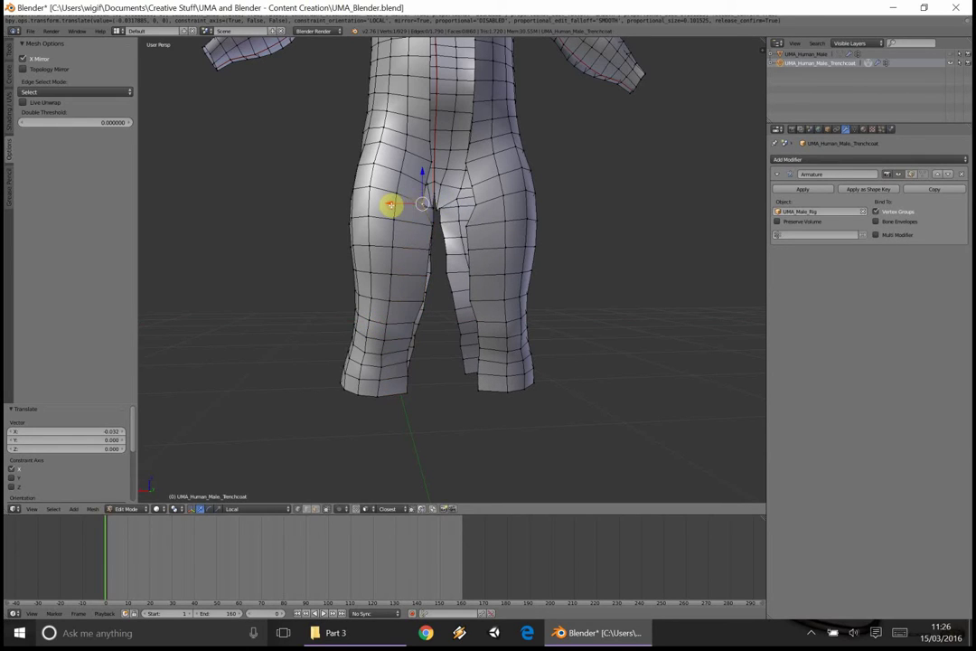
pyautogui.moveTo(392, 205)
pyautogui.mouseDown()
pyautogui.moveTo(425, 175)
pyautogui.moveTo(427, 187)
pyautogui.moveTo(400, 192)
pyautogui.mouseUp()
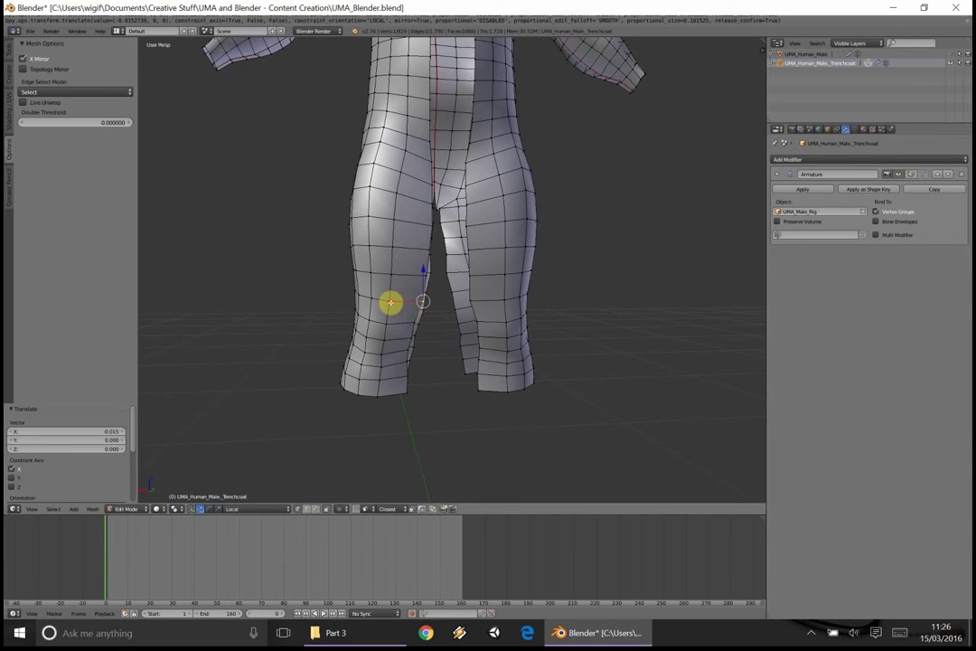
# Move the knee-level vertex of the front opening edge outward about 0.007 along local X.
pyautogui.press('g')
pyautogui.press('x')
pyautogui.click(395, 307)
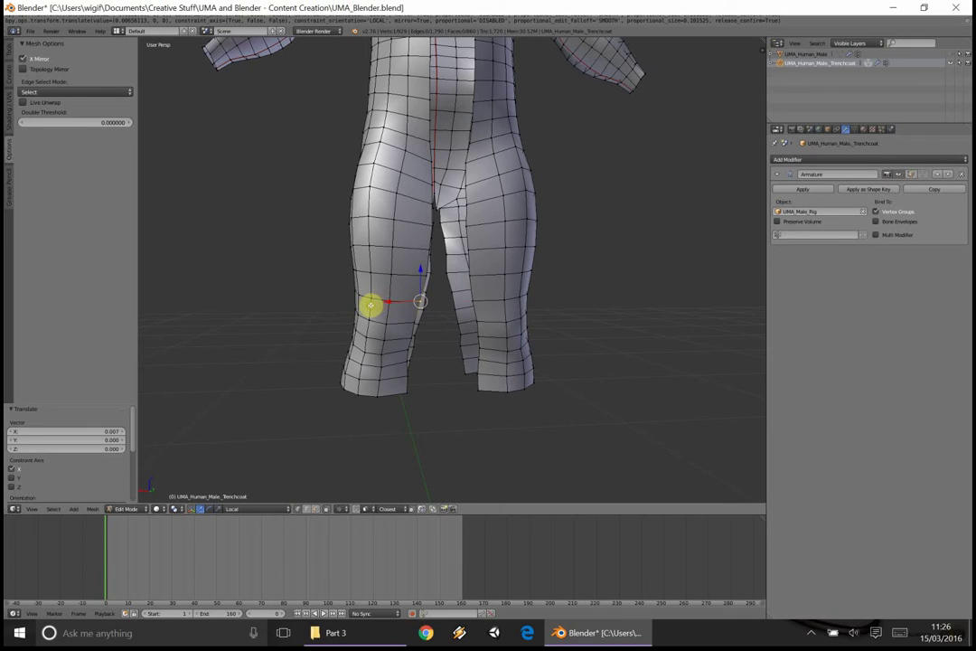
# Shift the outer lower-leg vertices outward along local X by about 0.008 and 0.005 to smooth the calf outline.
pyautogui.moveTo(371, 305); pyautogui.dragTo(322, 296, button='middle')
pyautogui.moveTo(328, 296); pyautogui.dragTo(352, 280)
pyautogui.moveTo(353, 279); pyautogui.dragTo(292, 320, button='middle')
pyautogui.moveTo(309, 314); pyautogui.dragTo(311, 316)
pyautogui.moveTo(311, 316); pyautogui.dragTo(376, 370, button='middle')
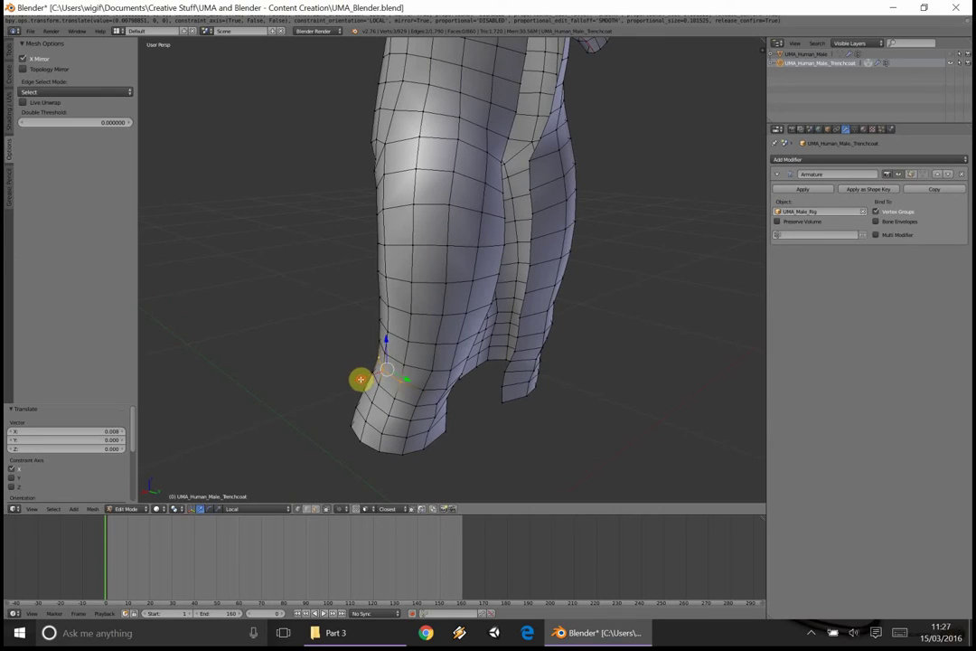
pyautogui.moveTo(360, 382); pyautogui.dragTo(358, 395)
pyautogui.moveTo(380, 375); pyautogui.dragTo(359, 323, button='middle')
pyautogui.scroll(-4, 359, 321)
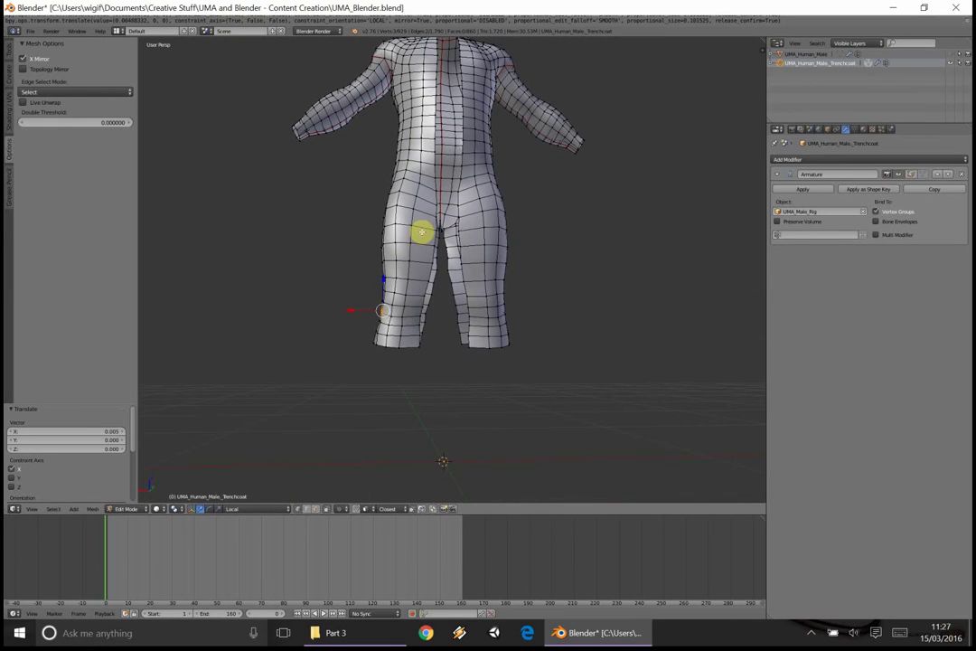
# Move two vertices at the torso's waist outward along X by about 0.006 and 0.005.
pyautogui.moveTo(420, 228); pyautogui.dragTo(424, 336, button='middle')
pyautogui.scroll(4, 446, 266)
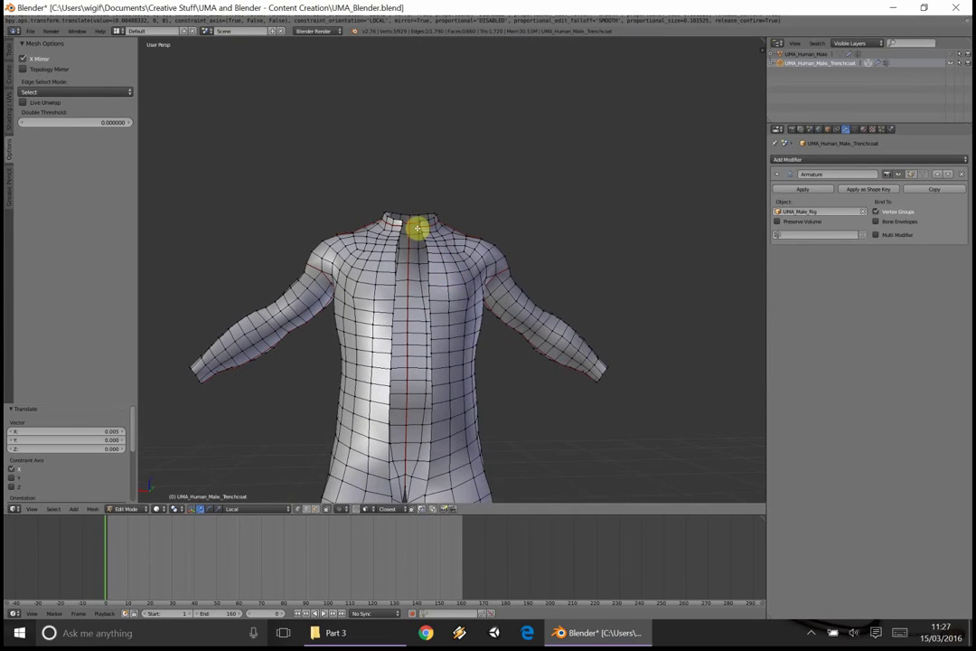
pyautogui.moveTo(414, 227); pyautogui.dragTo(422, 256, button='middle')
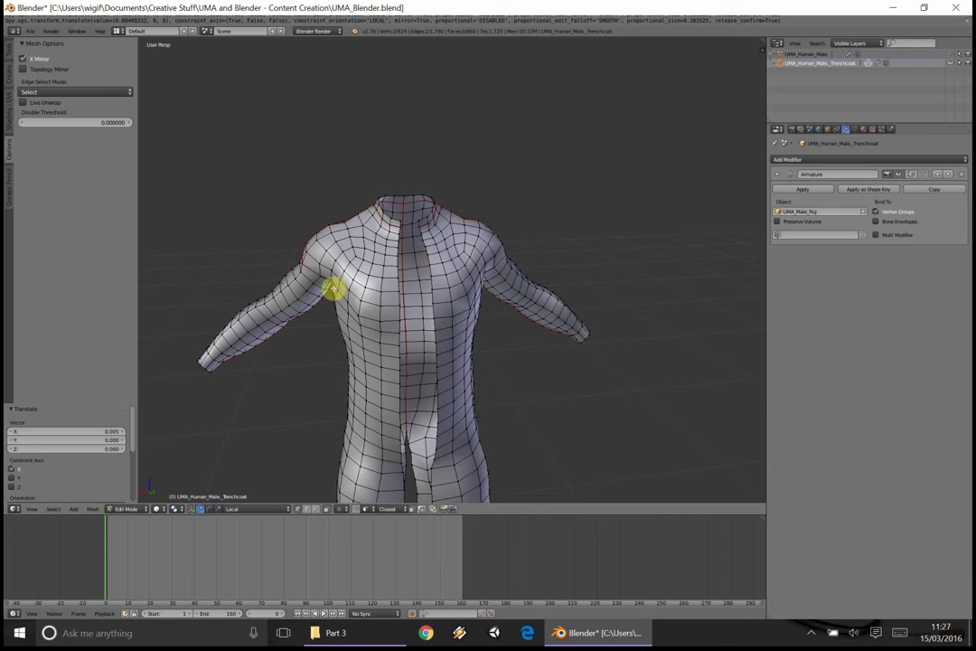
pyautogui.scroll(3, 418, 211)
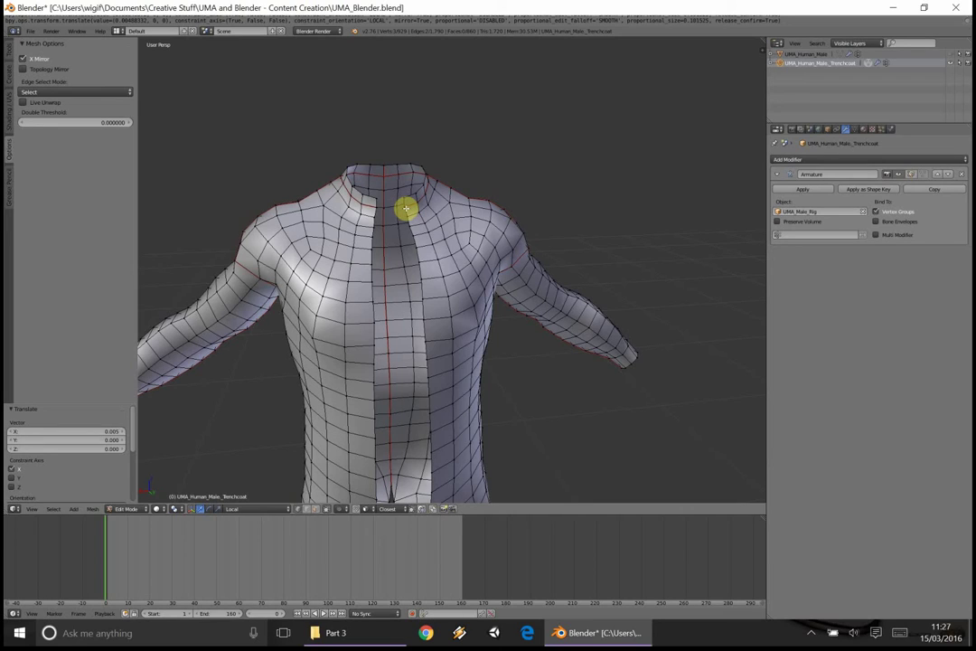
pyautogui.scroll(1, 406, 213)
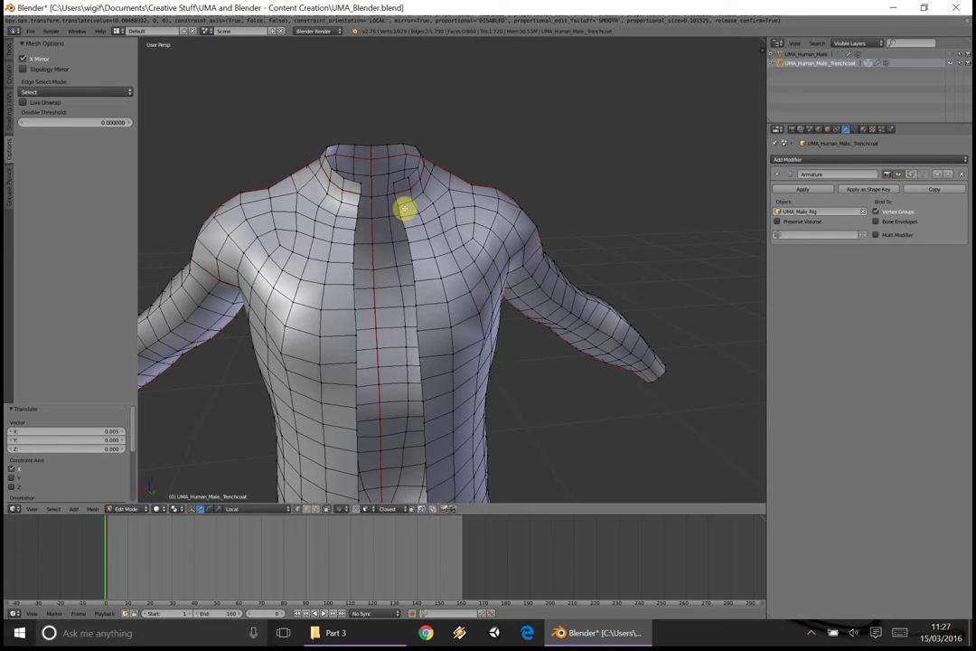
pyautogui.moveTo(404, 209); pyautogui.dragTo(379, 352, button='middle')
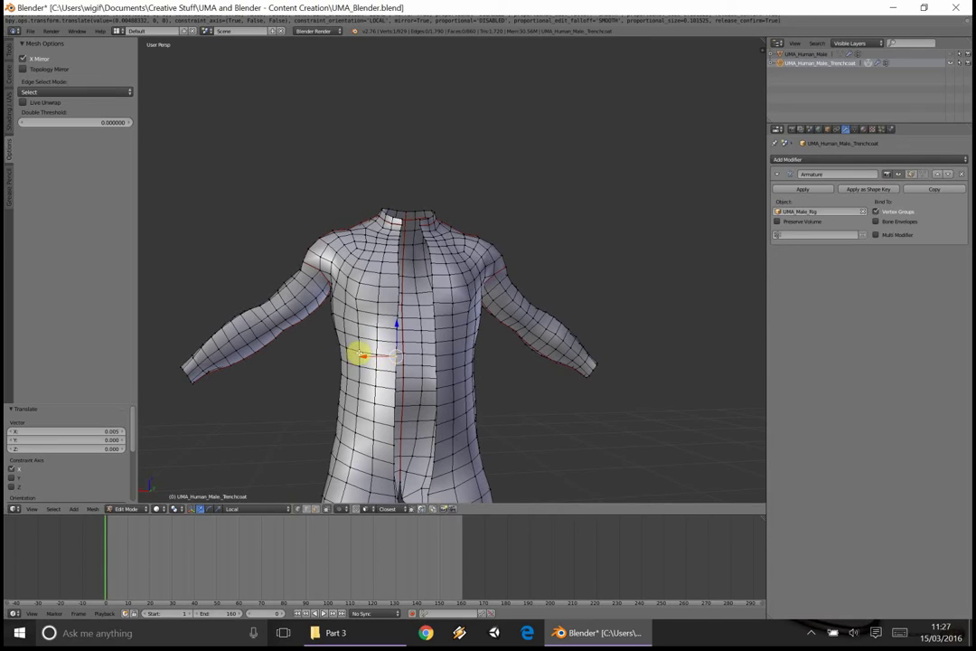
pyautogui.moveTo(342, 351)
pyautogui.mouseDown(button='middle')
pyautogui.moveTo(378, 359)
pyautogui.moveTo(327, 338)
pyautogui.moveTo(408, 341)
pyautogui.moveTo(508, 366)
pyautogui.moveTo(443, 358)
pyautogui.moveTo(430, 376)
pyautogui.moveTo(346, 363)
pyautogui.moveTo(377, 359)
pyautogui.moveTo(349, 345)
pyautogui.mouseUp(button='middle')
pyautogui.press('g')
pyautogui.press('x')
pyautogui.press('x')
pyautogui.click(318, 366)
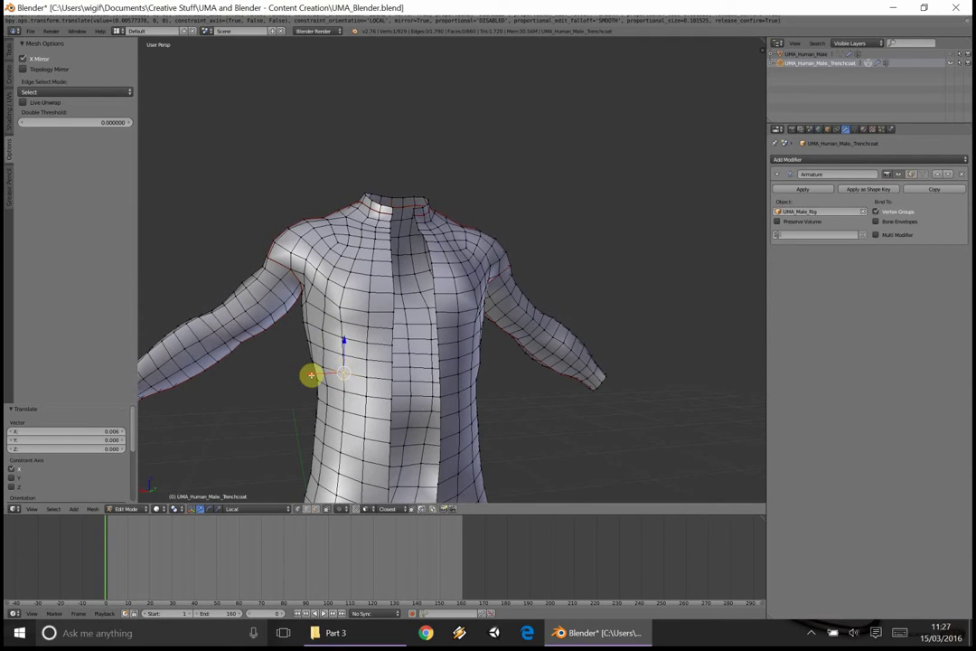
pyautogui.press('g')
pyautogui.press('x')
pyautogui.press('x')
pyautogui.click(307, 376)
pyautogui.moveTo(328, 386); pyautogui.dragTo(351, 375, button='middle')
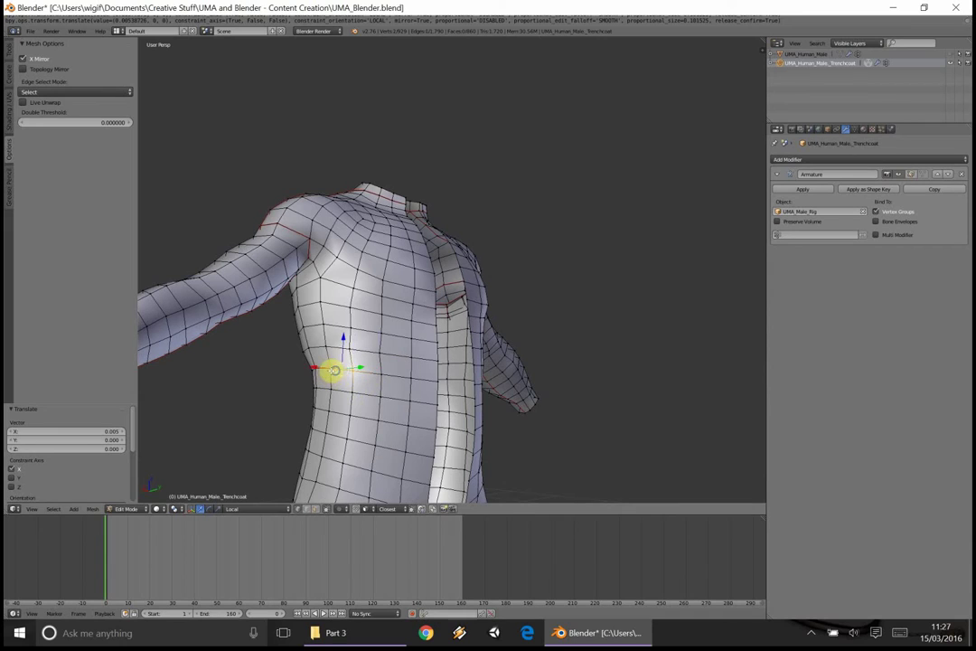
# Select five vertices at the side of the waist and move them backward about 0.019 along Y.
pyautogui.moveTo(318, 369)
pyautogui.mouseDown(button='middle')
pyautogui.moveTo(489, 377)
pyautogui.moveTo(551, 366)
pyautogui.moveTo(327, 378)
pyautogui.mouseUp(button='middle')
pyautogui.press('g')
pyautogui.press('y')
pyautogui.press('y')
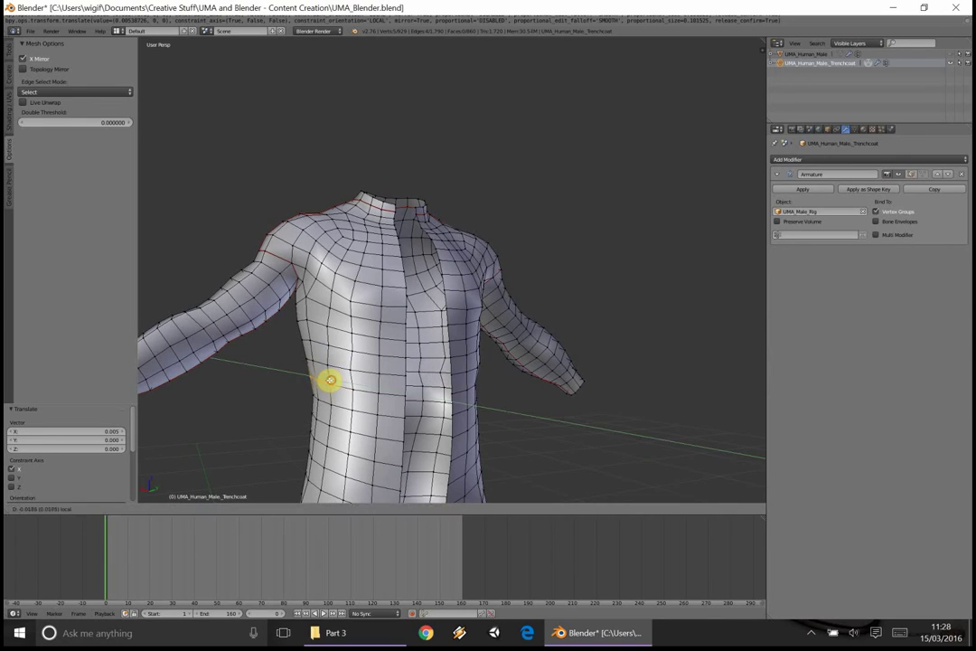
pyautogui.click(328, 381)
pyautogui.moveTo(327, 381); pyautogui.dragTo(361, 381, button='middle')
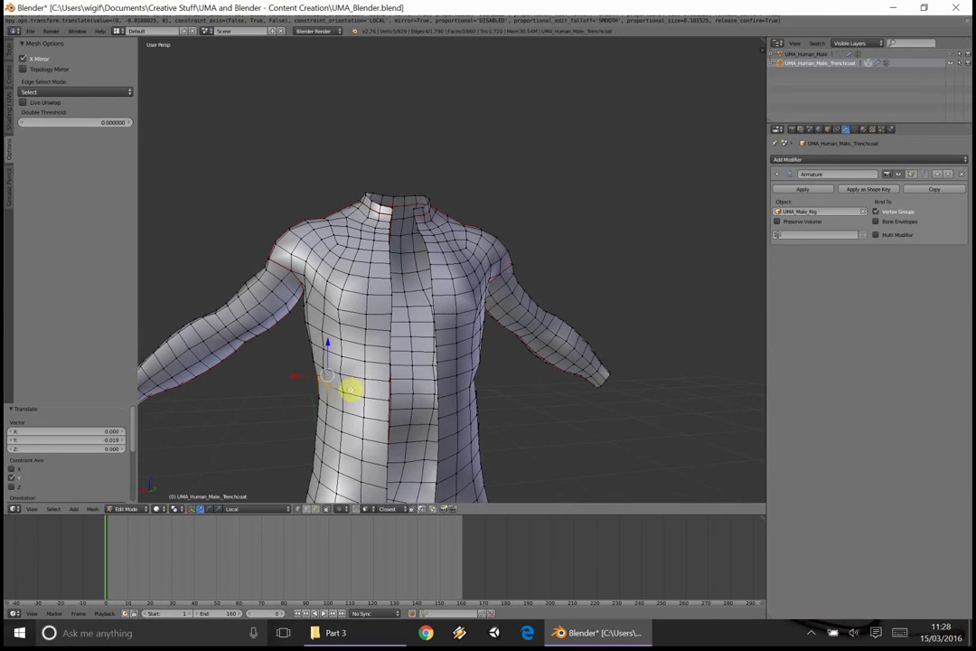
# Move the five selected waist vertices outward about 0.008 along X.
pyautogui.press('g')
pyautogui.press('x')
pyautogui.press('x')
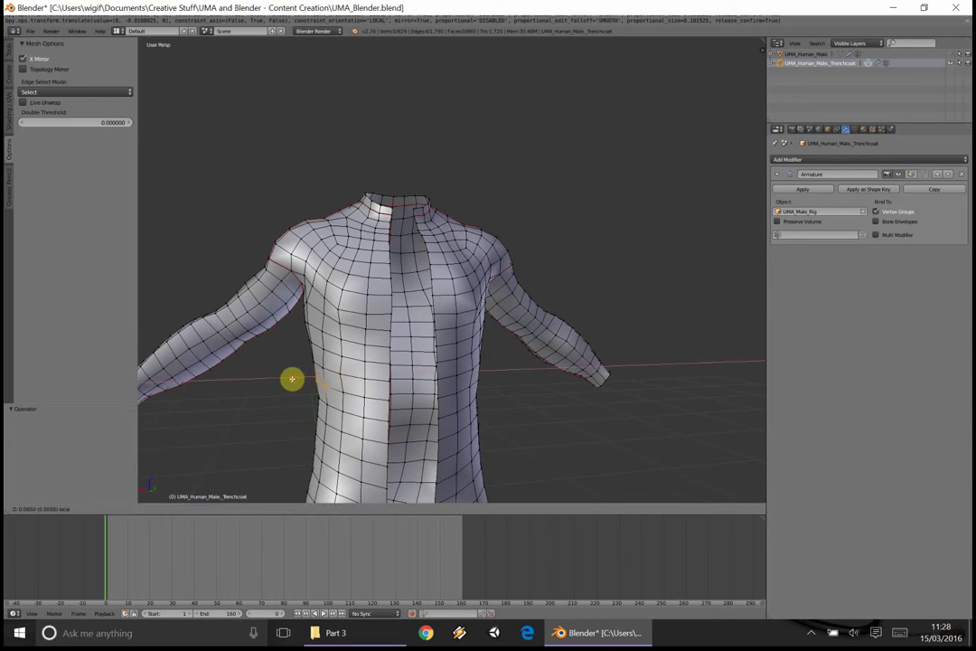
pyautogui.click(291, 378)
pyautogui.moveTo(290, 378); pyautogui.dragTo(399, 384, button='middle')
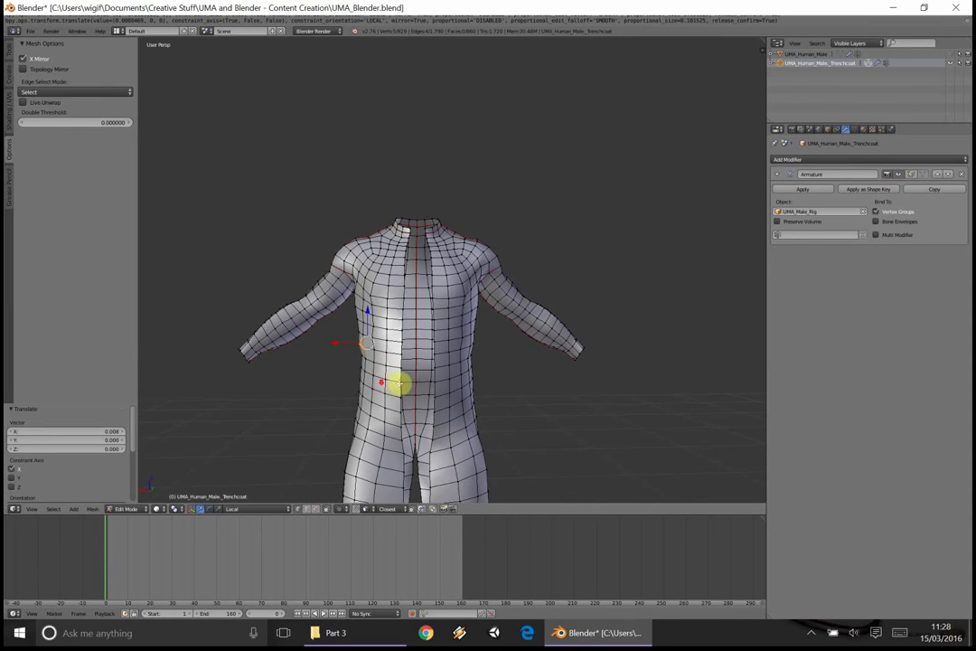
# Unhide the UMA_Human_Male body and select the entire trenchcoat mesh.
pyautogui.scroll(-4, 395, 373)
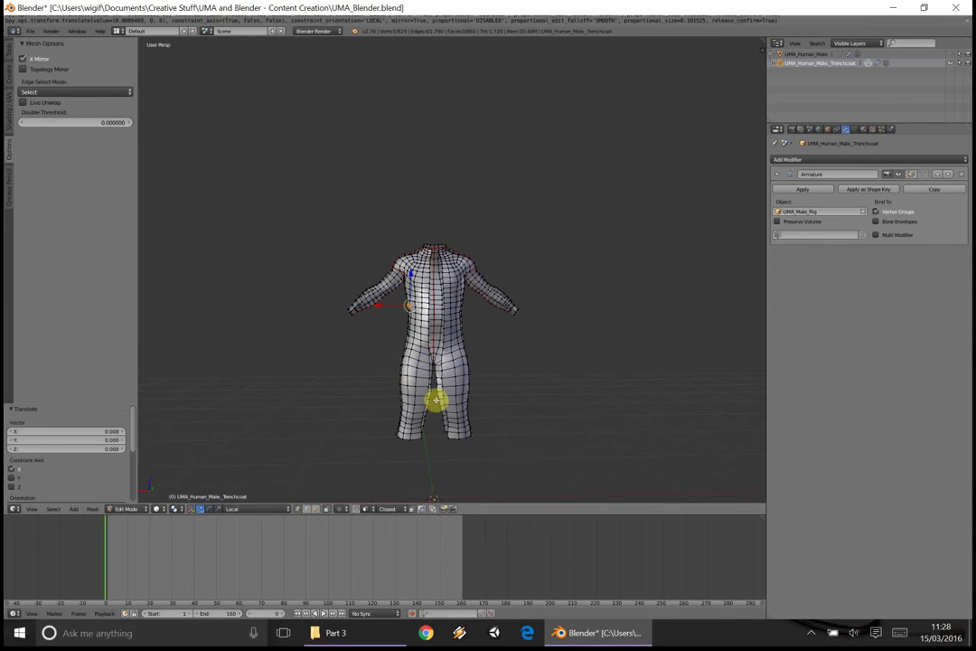
pyautogui.click(958, 55)
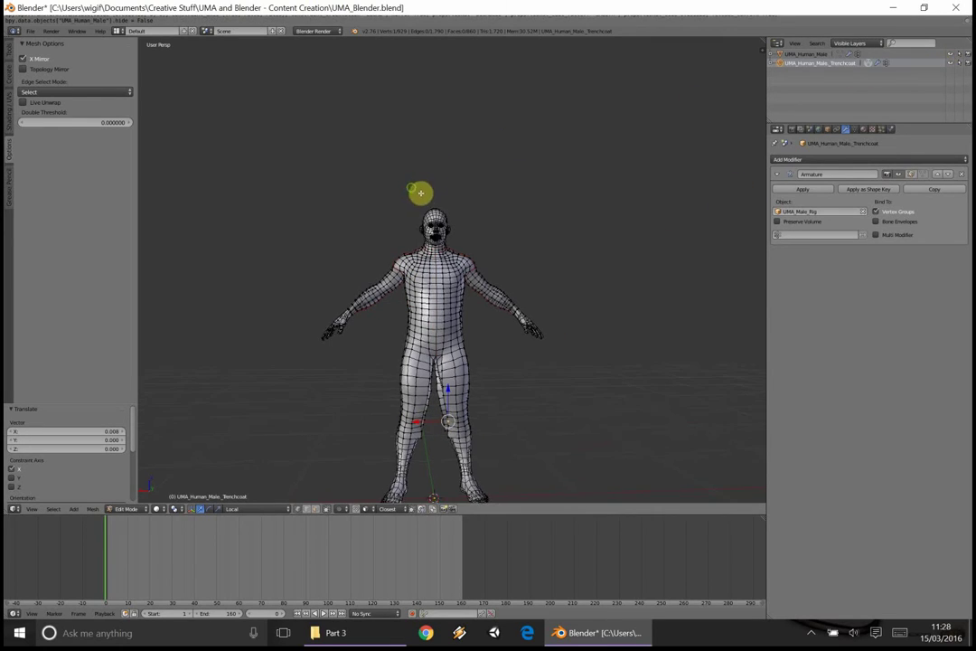
pyautogui.moveTo(420, 192)
pyautogui.mouseDown(button='middle')
pyautogui.moveTo(448, 207)
pyautogui.moveTo(425, 195)
pyautogui.mouseUp(button='middle')
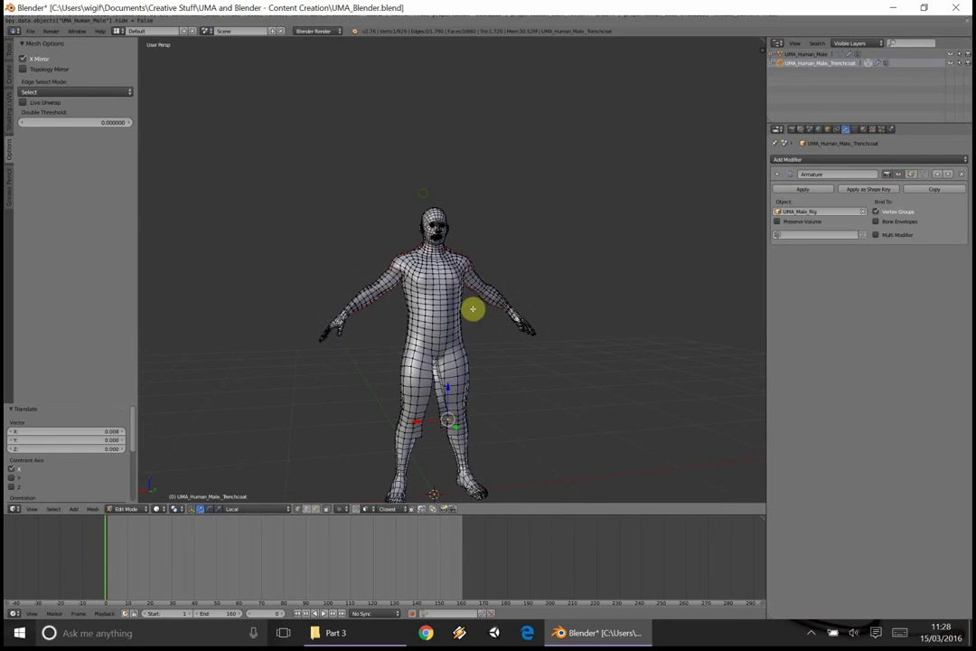
pyautogui.press('a')
pyautogui.press('a')
pyautogui.press('a')
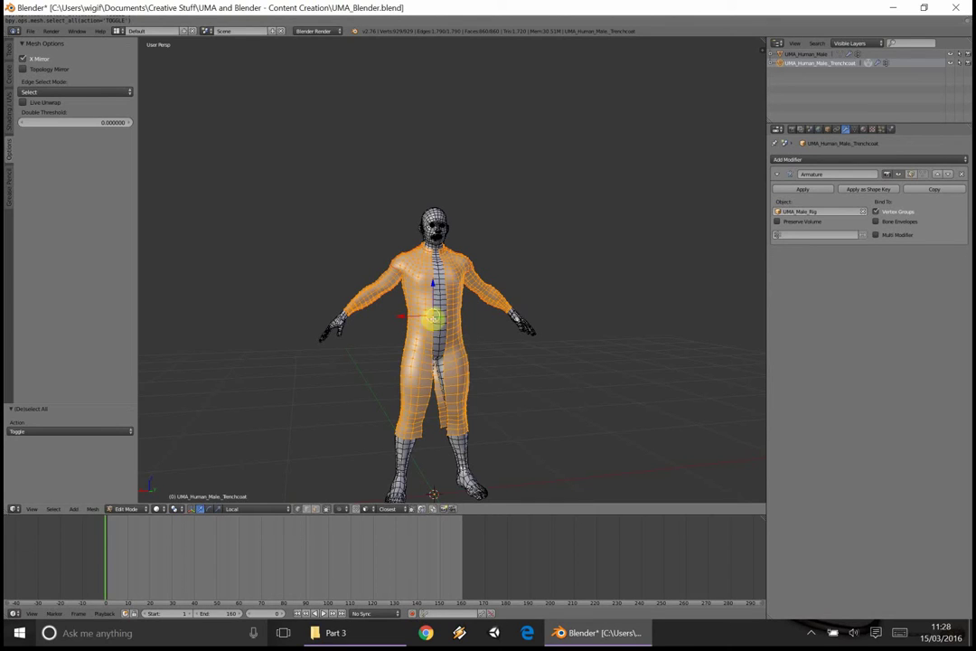
pyautogui.moveTo(459, 309); pyautogui.dragTo(439, 291, button='middle')
pyautogui.scroll(4, 454, 313)
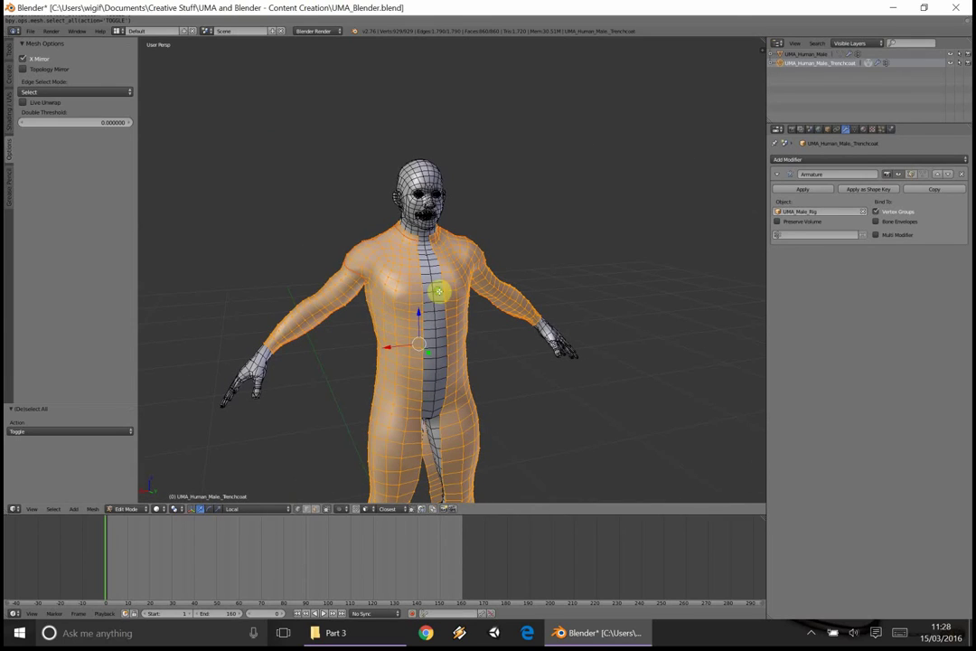
# Expand the whole coat mesh away from the body using Shrink/Fatten with an offset of about -0.030 and deselect it.
pyautogui.click(10, 52)
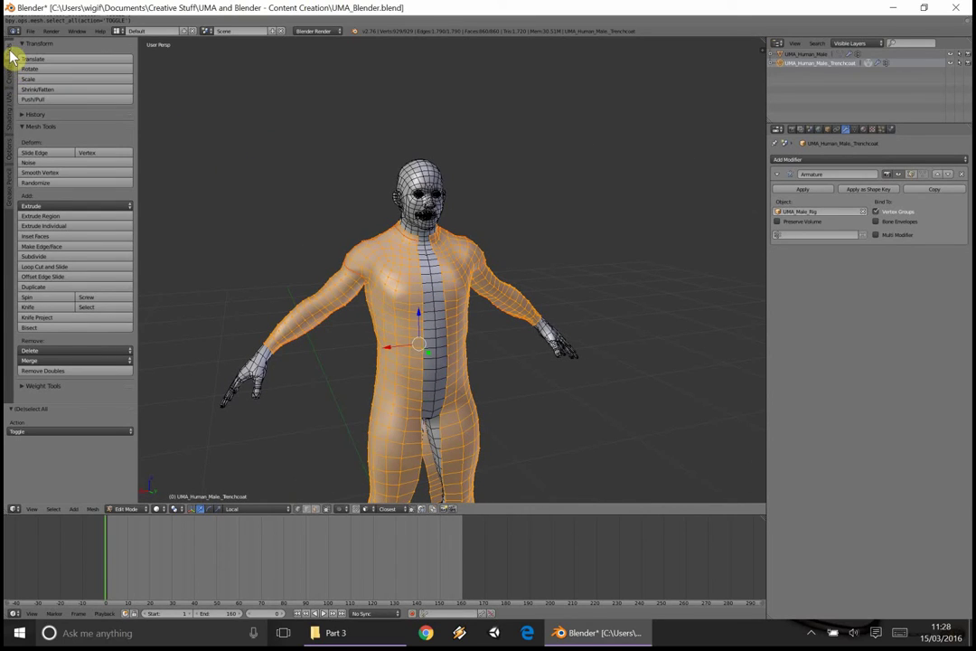
pyautogui.click(88, 94)
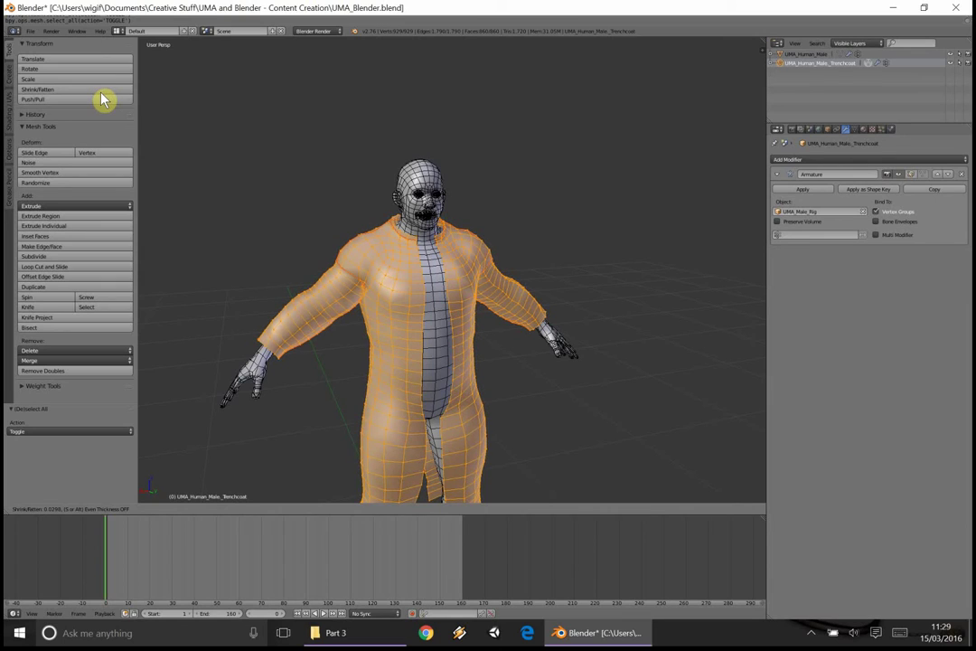
pyautogui.click(102, 99)
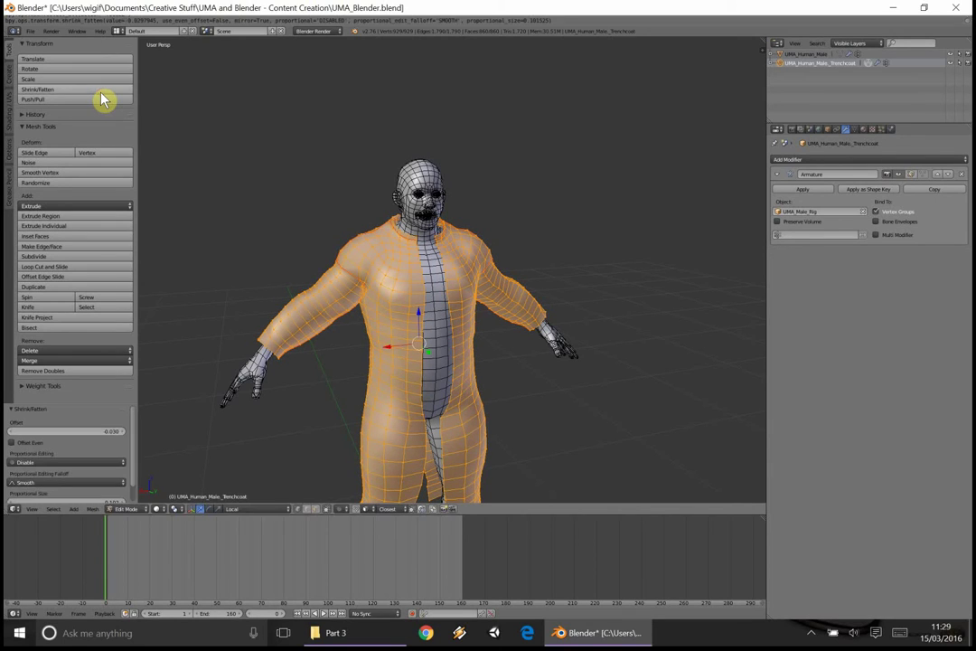
pyautogui.moveTo(499, 305); pyautogui.dragTo(518, 272, button='middle')
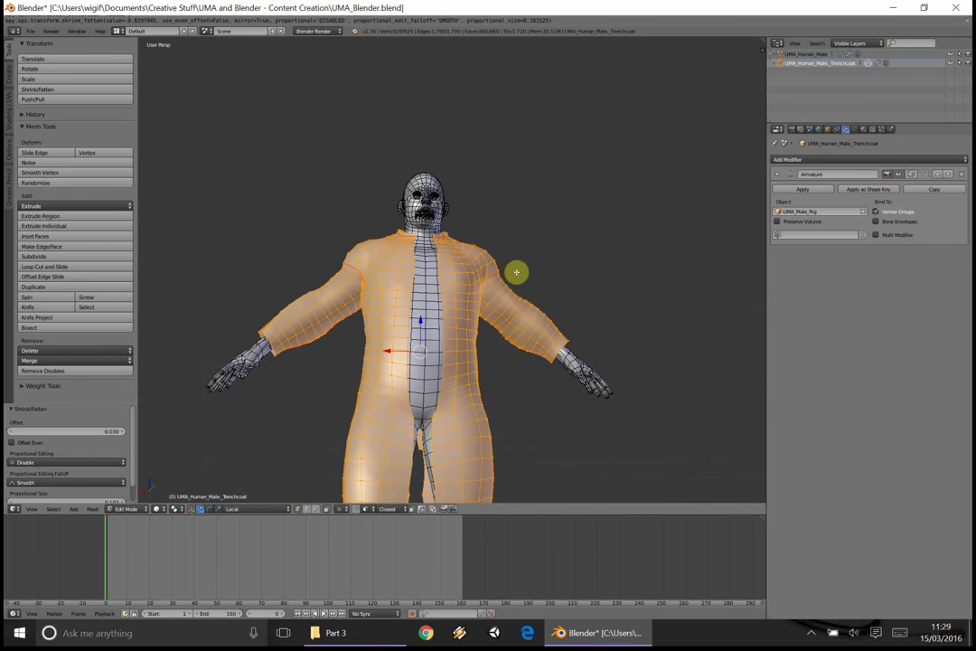
pyautogui.moveTo(490, 327); pyautogui.dragTo(462, 399, button='middle')
pyautogui.press('a')
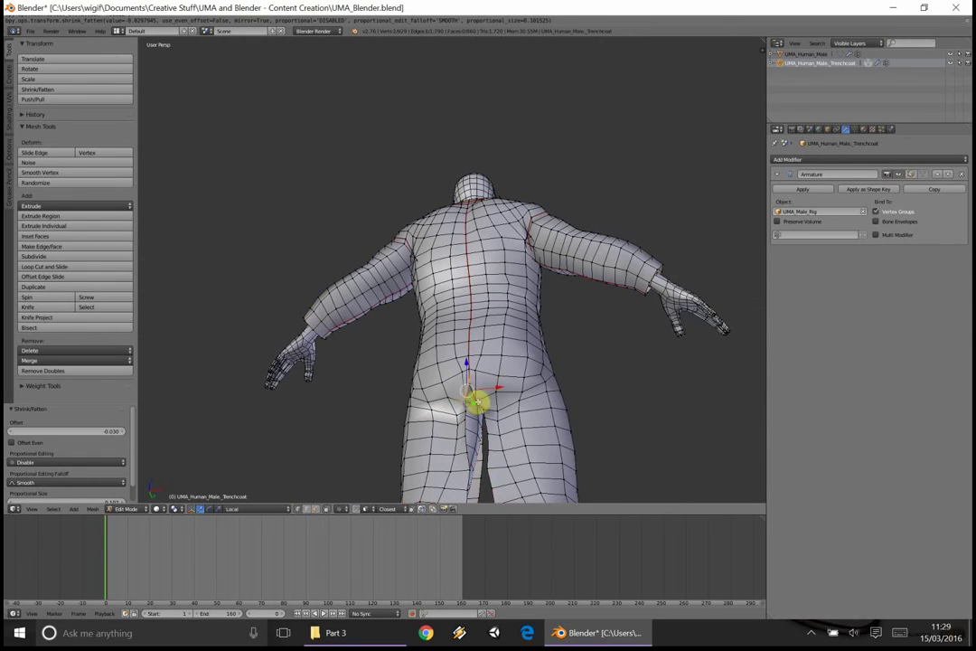
# Lower the selected back seam vertices at the coat's crotch about 0.059 along Z.
pyautogui.scroll(2, 499, 383)
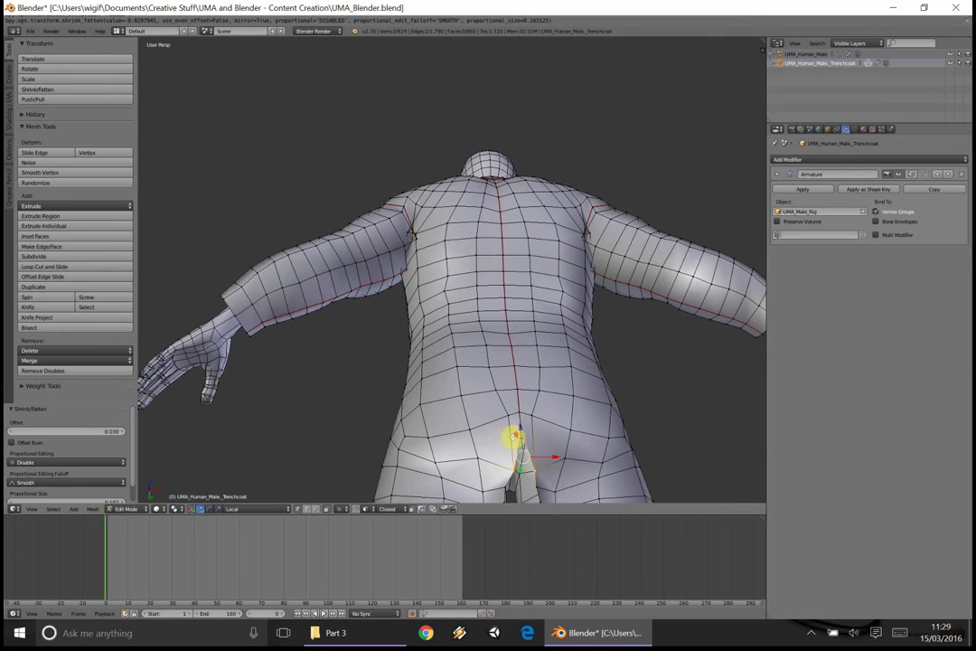
pyautogui.moveTo(545, 427); pyautogui.dragTo(470, 312, button='middle')
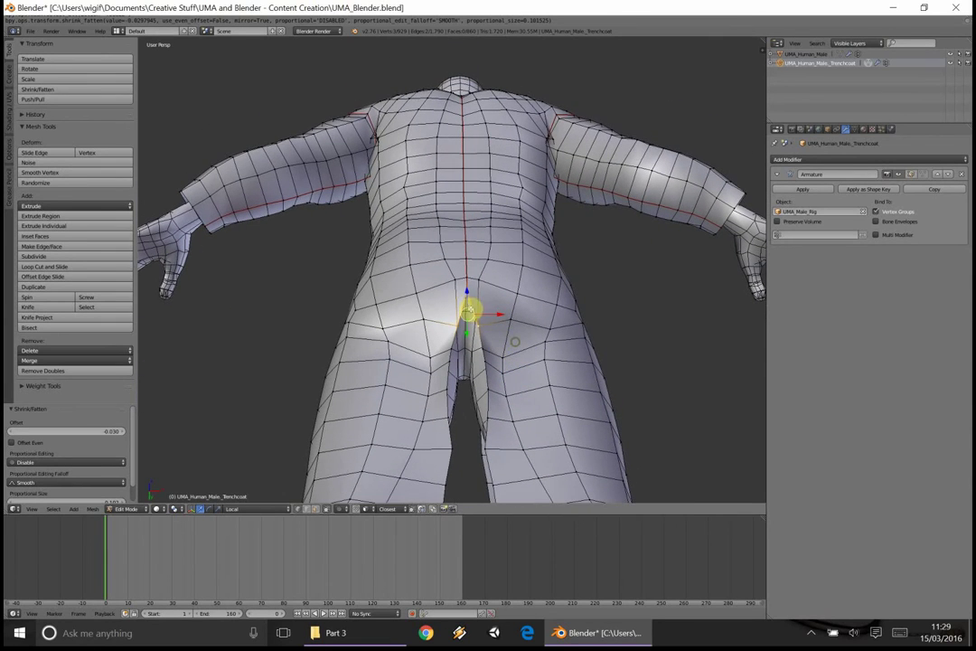
pyautogui.press('g')
pyautogui.press('z')
pyautogui.press('z')
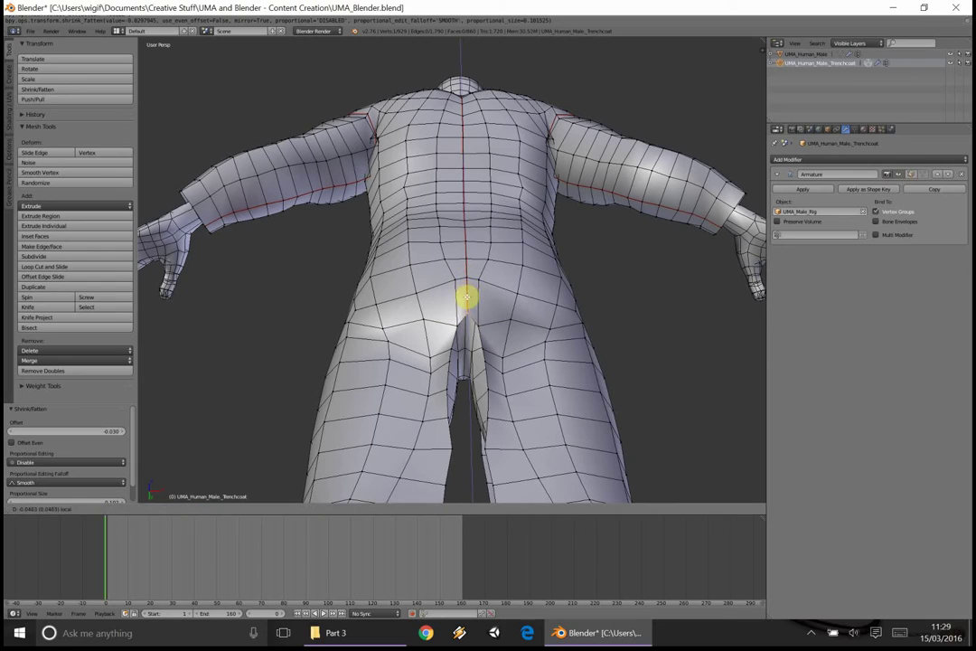
pyautogui.click(466, 300)
# Lower the vertices beside the back split at the crotch along Z, by about 0.028 and about 0.027.
pyautogui.press('g')
pyautogui.press('z')
pyautogui.press('z')
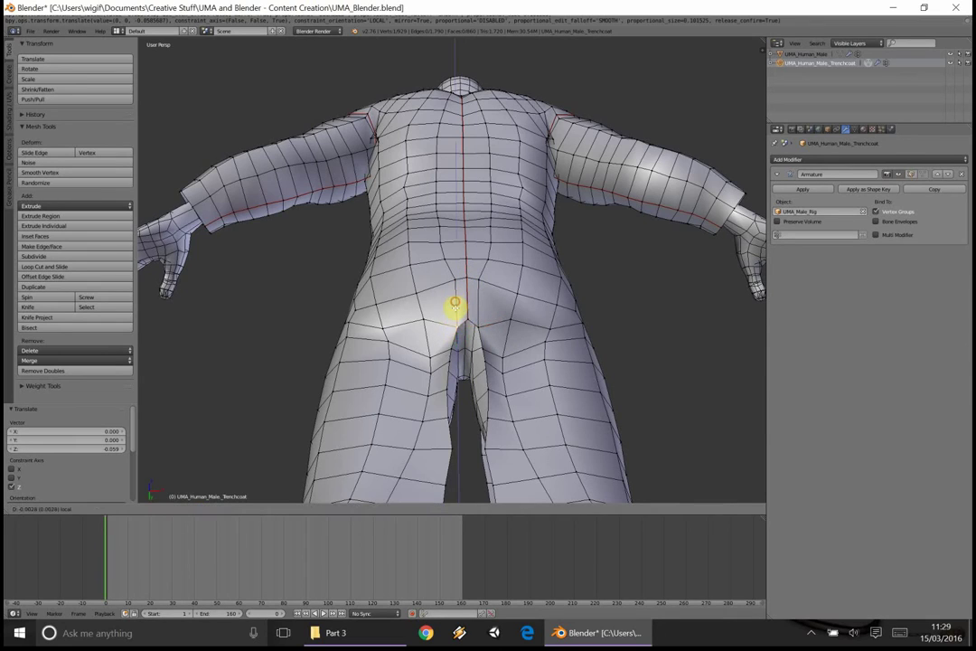
pyautogui.click(455, 315)
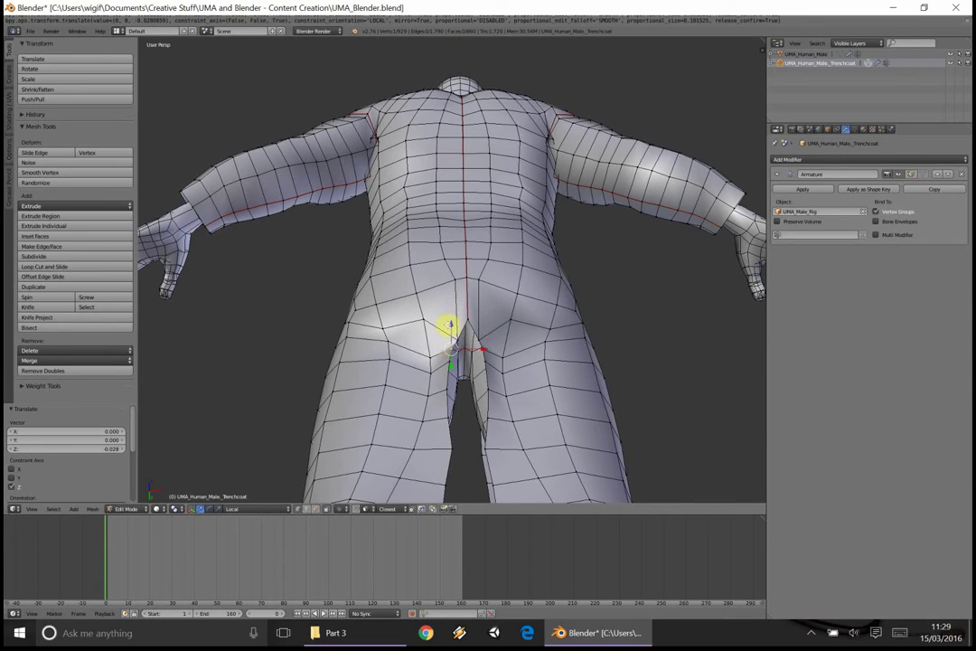
pyautogui.moveTo(450, 323); pyautogui.dragTo(451, 348)
# Shift the vertex beside the back split about -0.041 along local Y and lower it along Z.
pyautogui.moveTo(490, 332); pyautogui.dragTo(309, 389, button='middle')
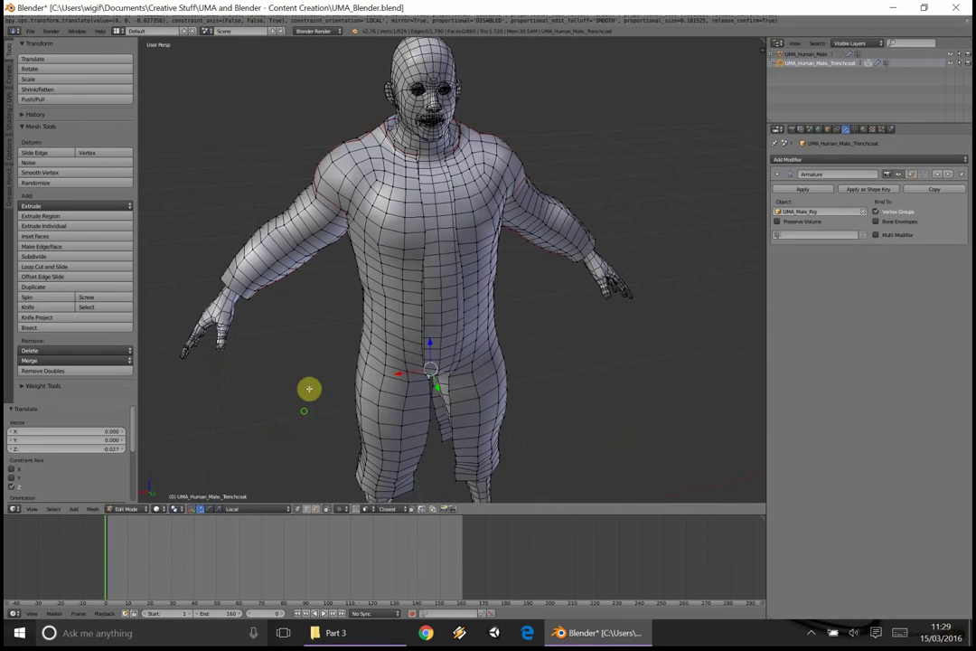
pyautogui.scroll(10, 431, 279)
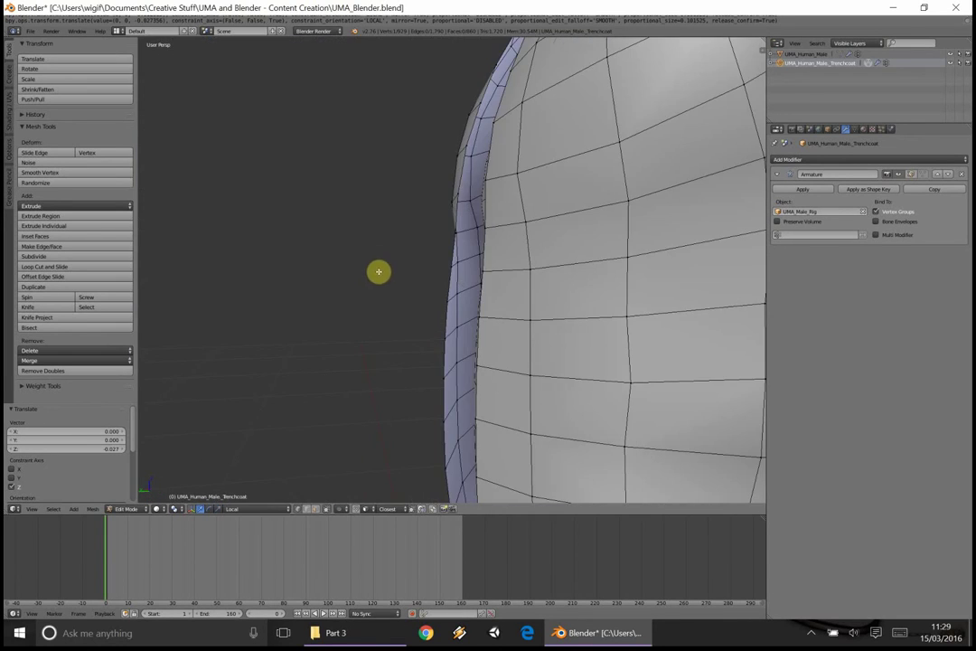
pyautogui.scroll(-10, 379, 271)
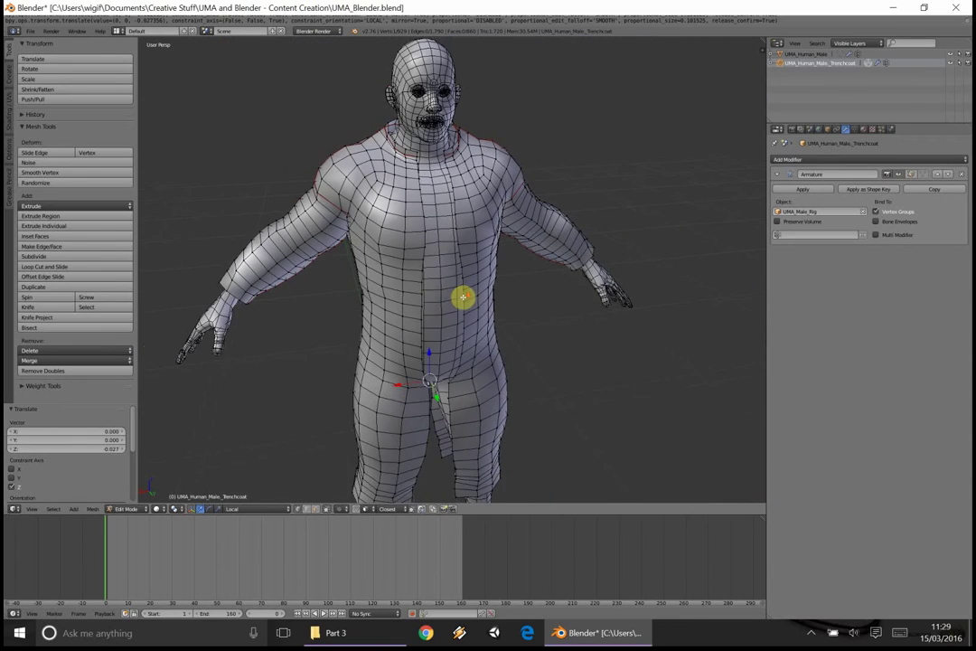
pyautogui.moveTo(463, 296); pyautogui.dragTo(477, 242, button='middle')
pyautogui.scroll(-5, 441, 324)
pyautogui.scroll(8, 442, 407)
pyautogui.scroll(4, 461, 373)
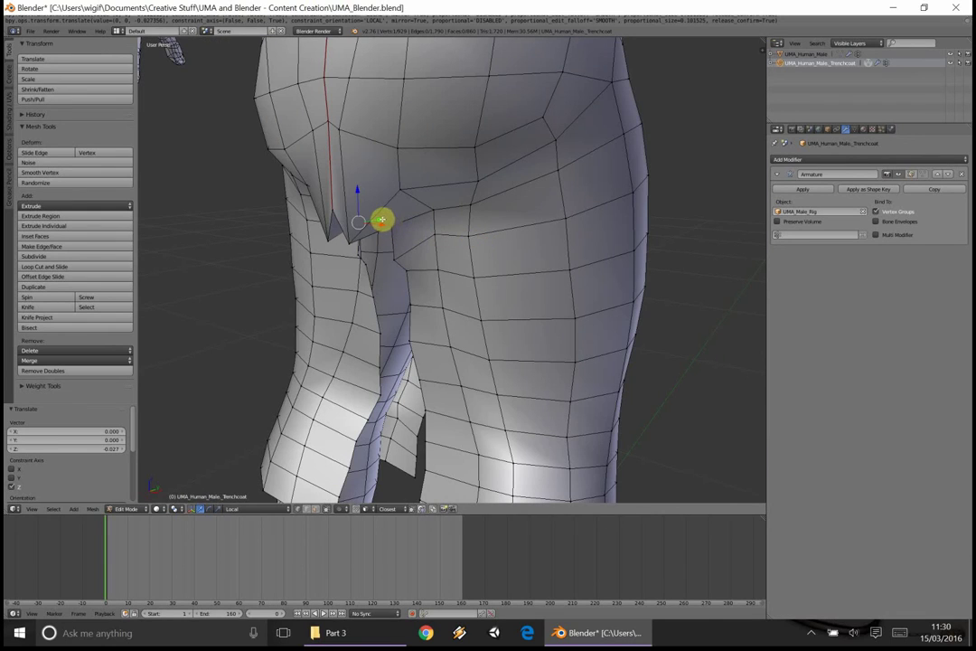
pyautogui.moveTo(383, 219); pyautogui.dragTo(360, 218)
pyautogui.moveTo(360, 218); pyautogui.dragTo(379, 209, button='middle')
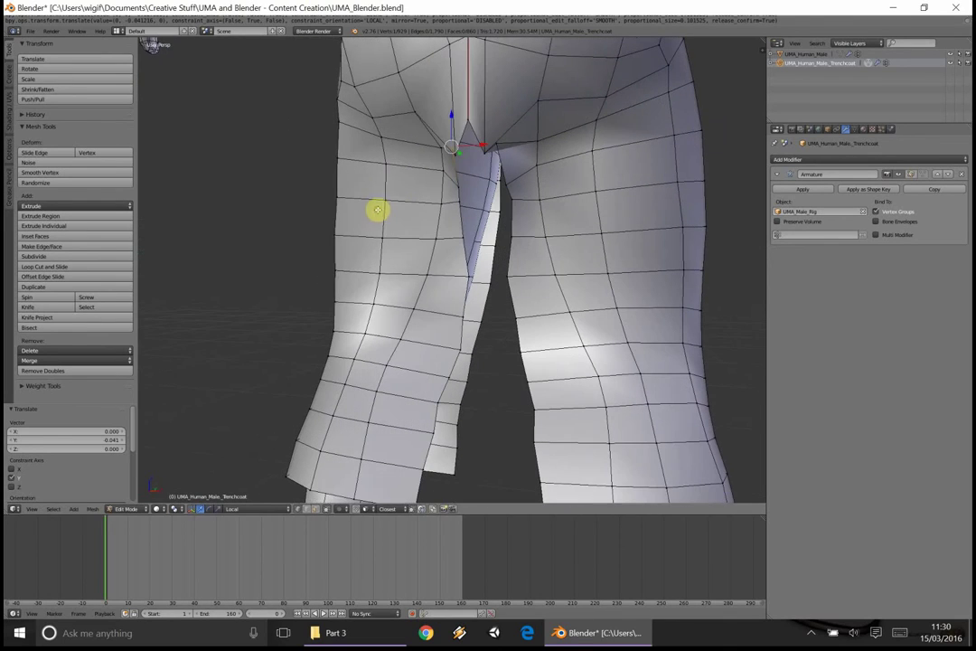
pyautogui.moveTo(451, 118); pyautogui.dragTo(451, 144)
pyautogui.moveTo(451, 143); pyautogui.dragTo(355, 209, button='middle')
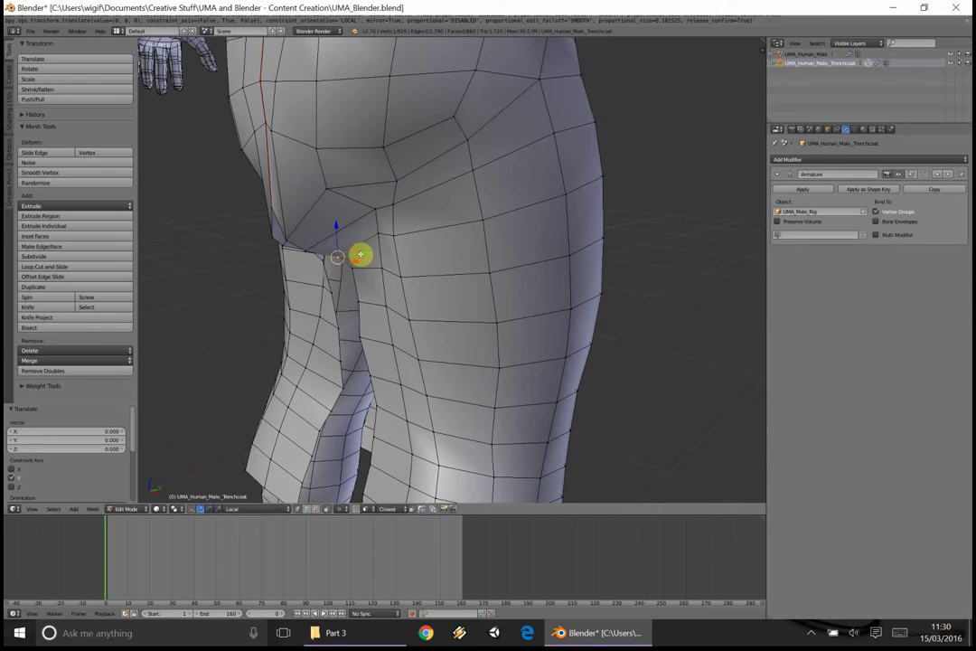
# Undo the recent vertex moves around the crotch, back to the whole coat being selected.
pyautogui.hotkey('ctrl', 'z')
pyautogui.hotkey('ctrl', 'z')
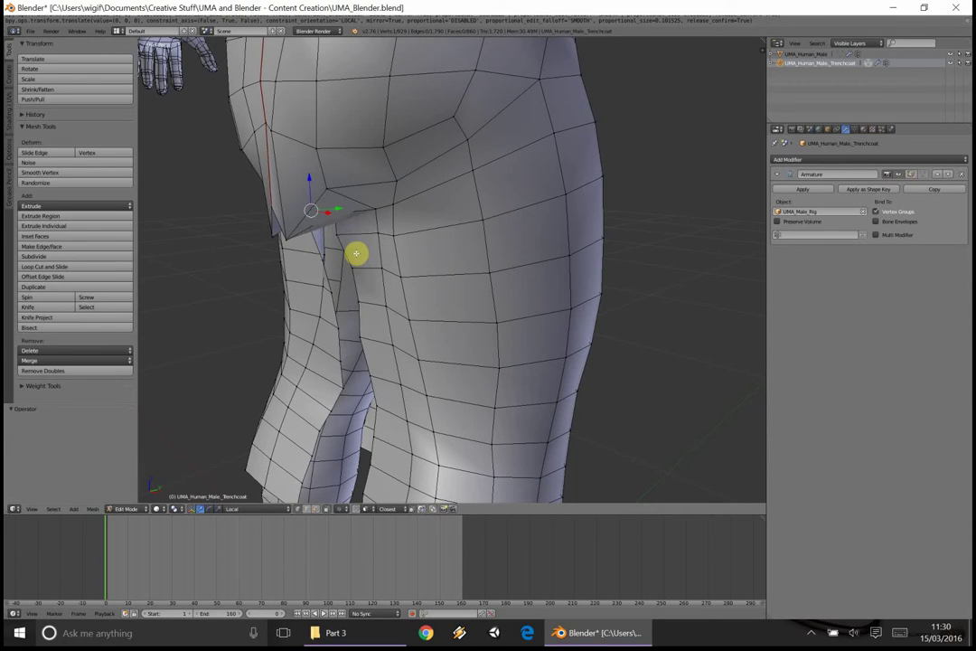
pyautogui.hotkey('ctrl', 'z')
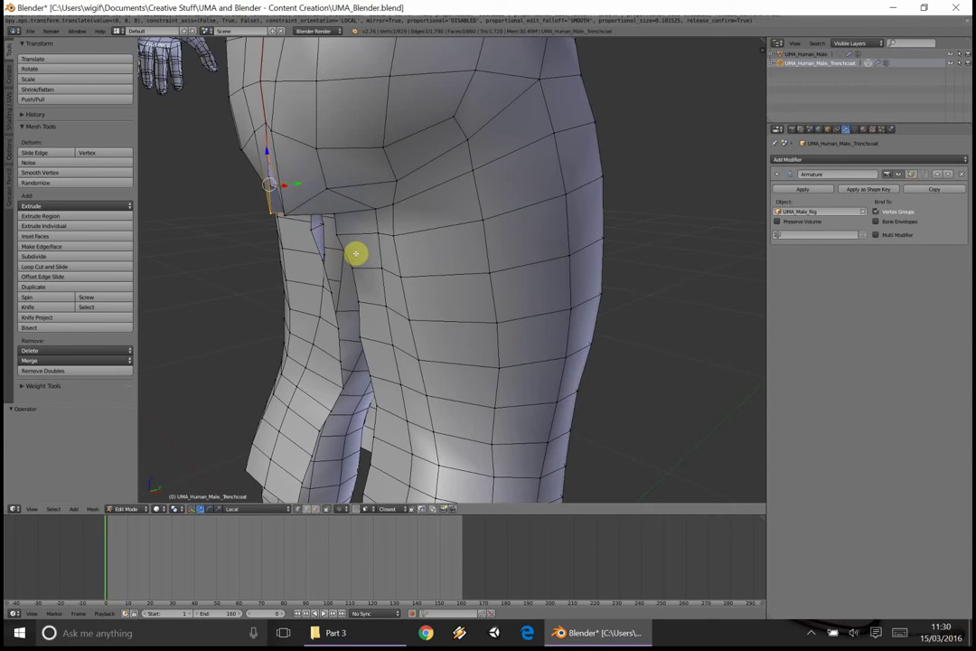
pyautogui.hotkey('ctrl', 'z')
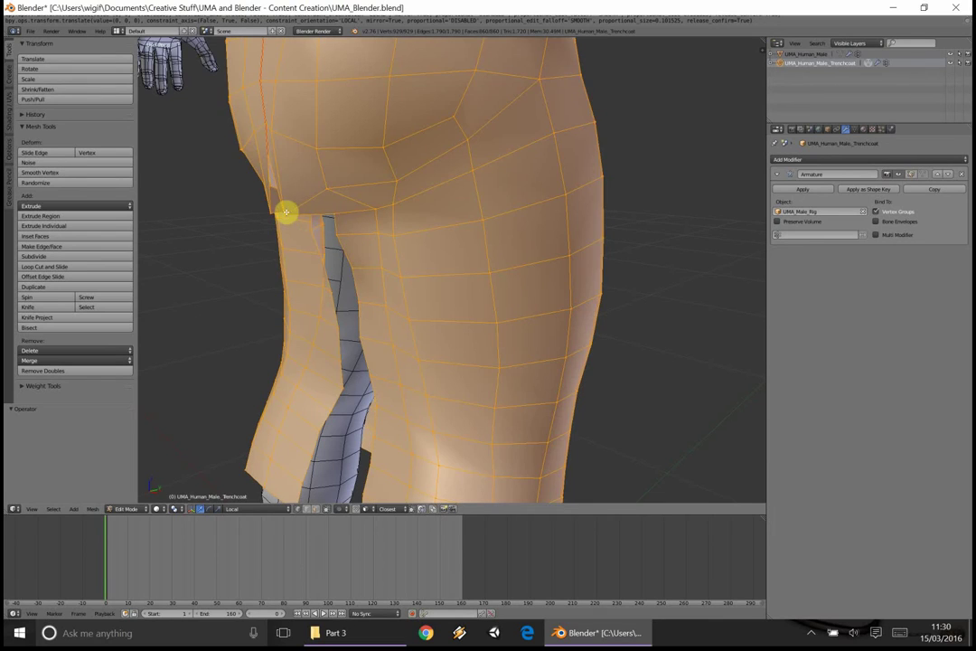
# Move the lower vertices of the back seam at the crotch about 0.034 along Y and raise them about 0.036 along Z.
pyautogui.rightClick(278, 213)
pyautogui.moveTo(308, 215); pyautogui.dragTo(327, 207)
pyautogui.press('g')
pyautogui.press('y')
pyautogui.press('y')
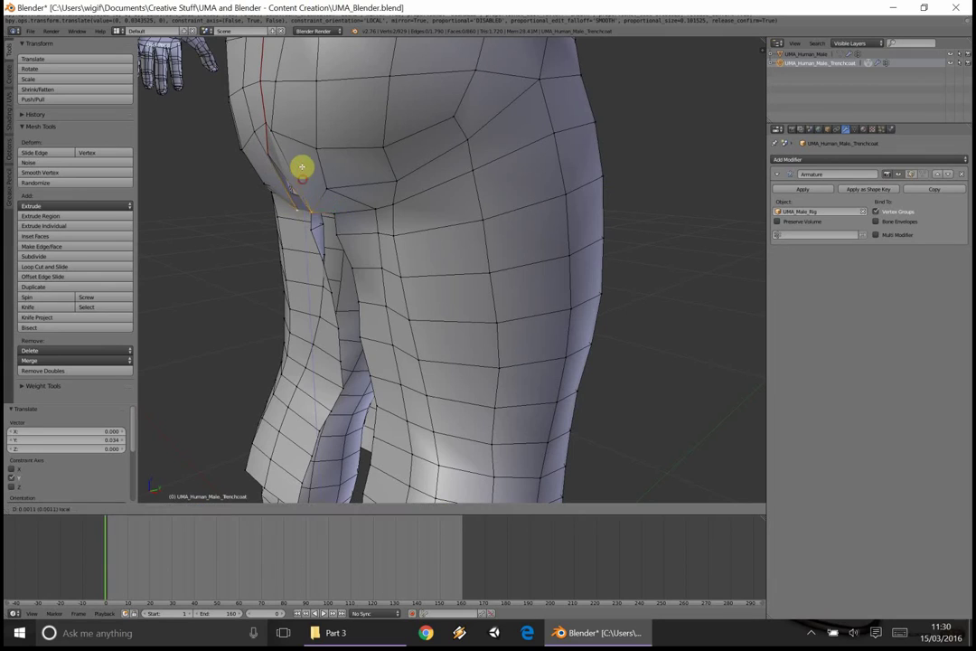
pyautogui.click(307, 150)
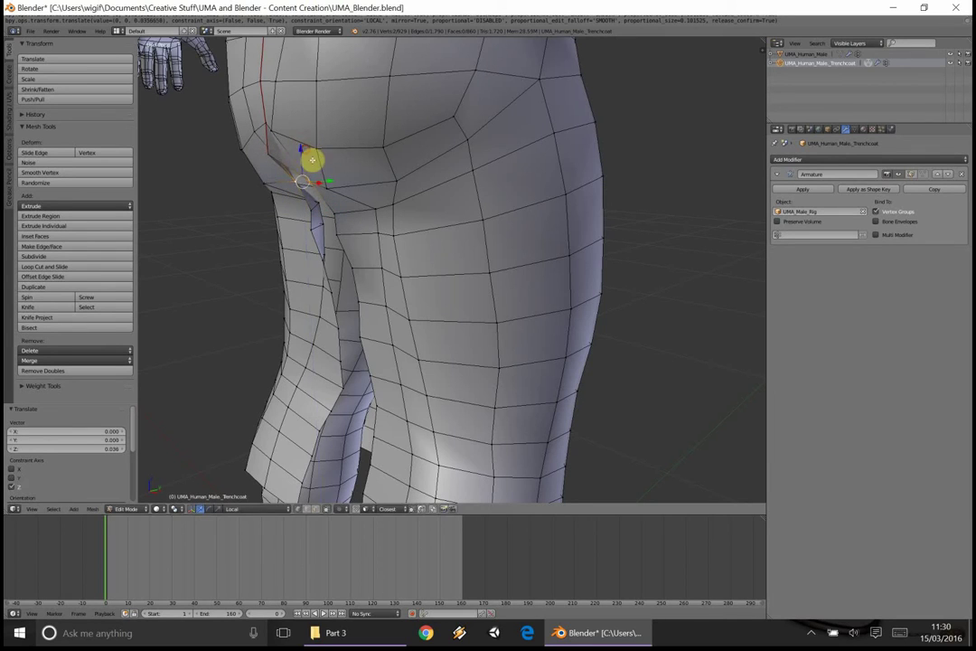
# Select the entire coat mesh, display the viewport with Rendered shading, and examine the body and coat from the front.
pyautogui.moveTo(314, 159); pyautogui.dragTo(326, 189, button='middle')
pyautogui.scroll(-5, 326, 189)
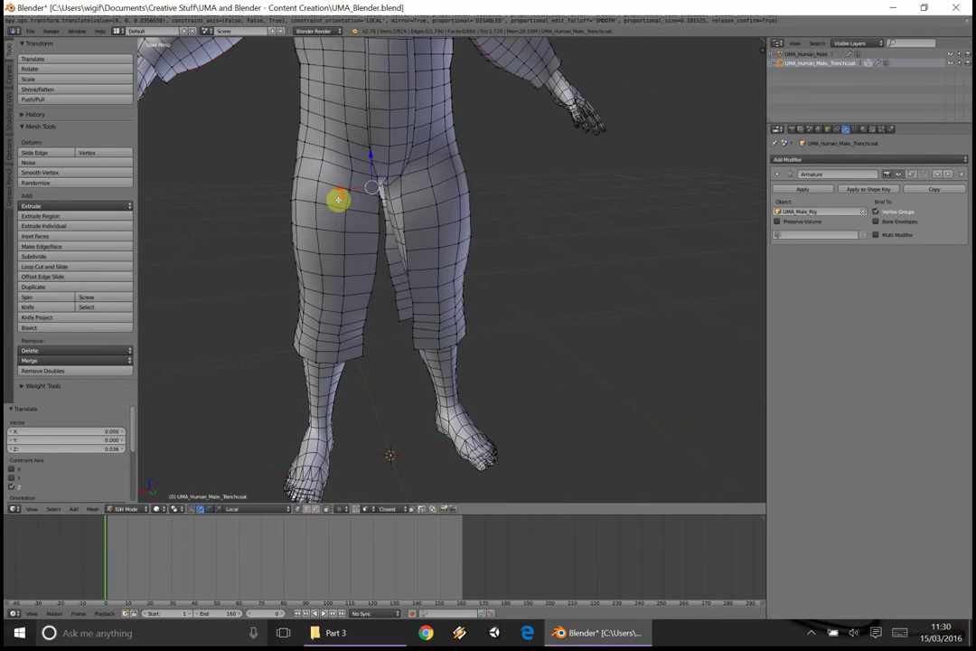
pyautogui.press('a')
pyautogui.moveTo(411, 231); pyautogui.dragTo(404, 224, button='middle')
pyautogui.click(118, 508)
pyautogui.click(161, 515)
pyautogui.click(158, 511)
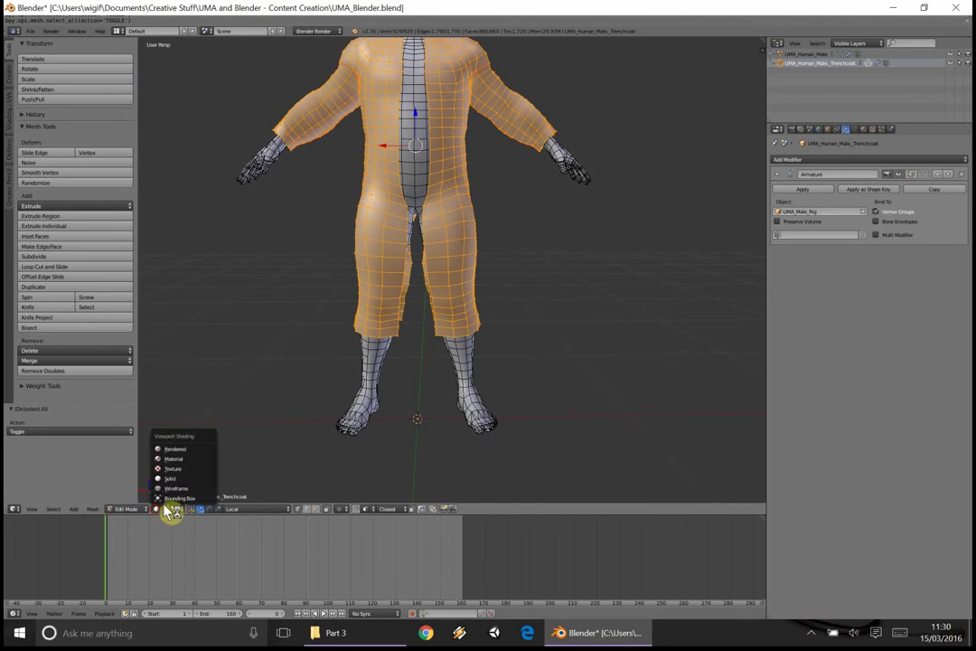
pyautogui.click(178, 449)
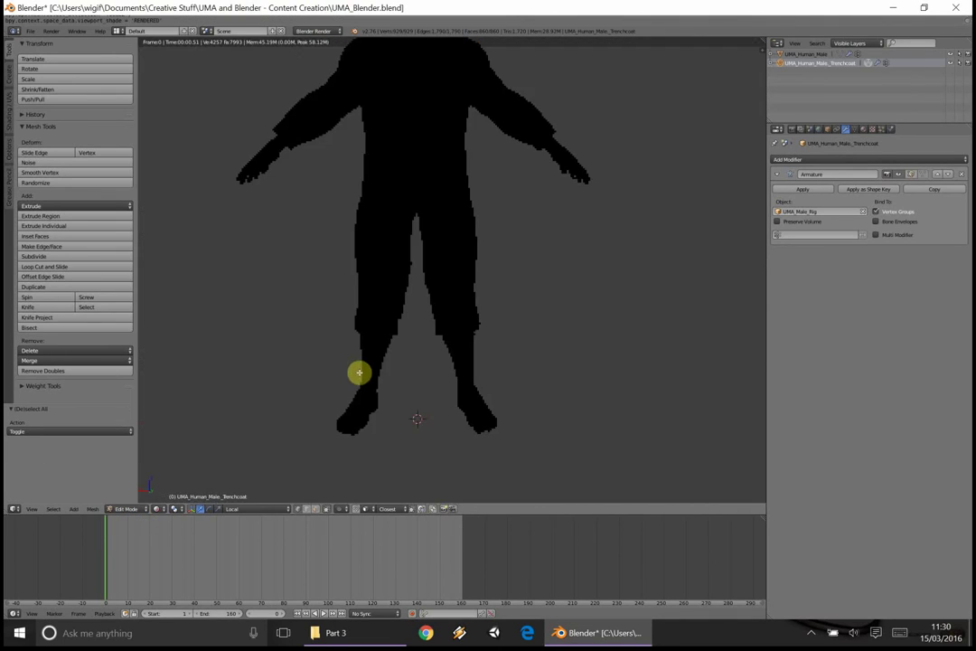
pyautogui.scroll(5, 400, 300)
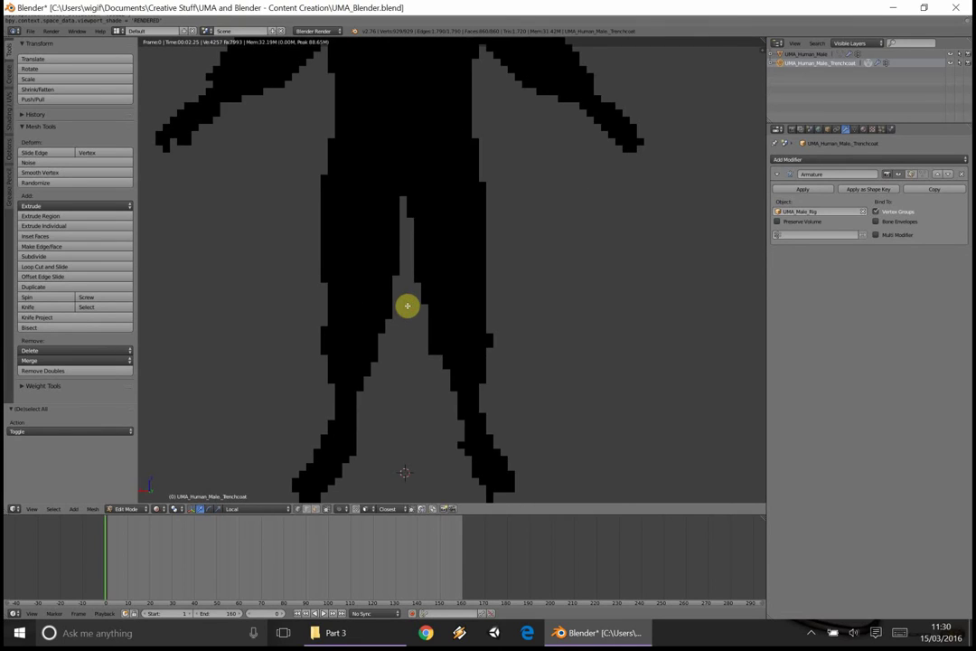
pyautogui.moveTo(382, 333); pyautogui.dragTo(422, 316, button='middle')
pyautogui.scroll(2, 412, 322)
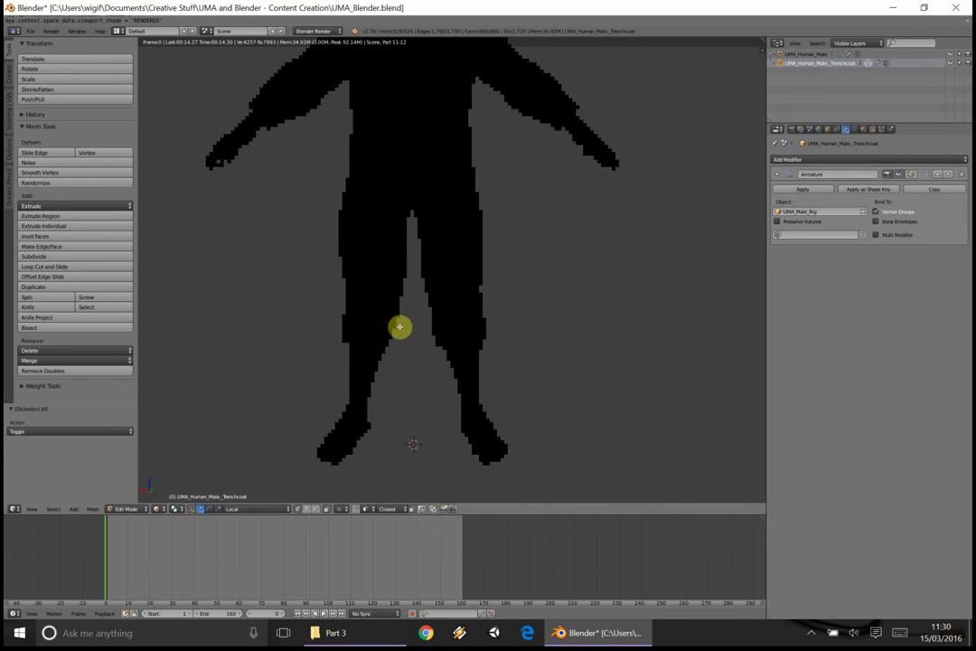
pyautogui.scroll(2, 399, 301)
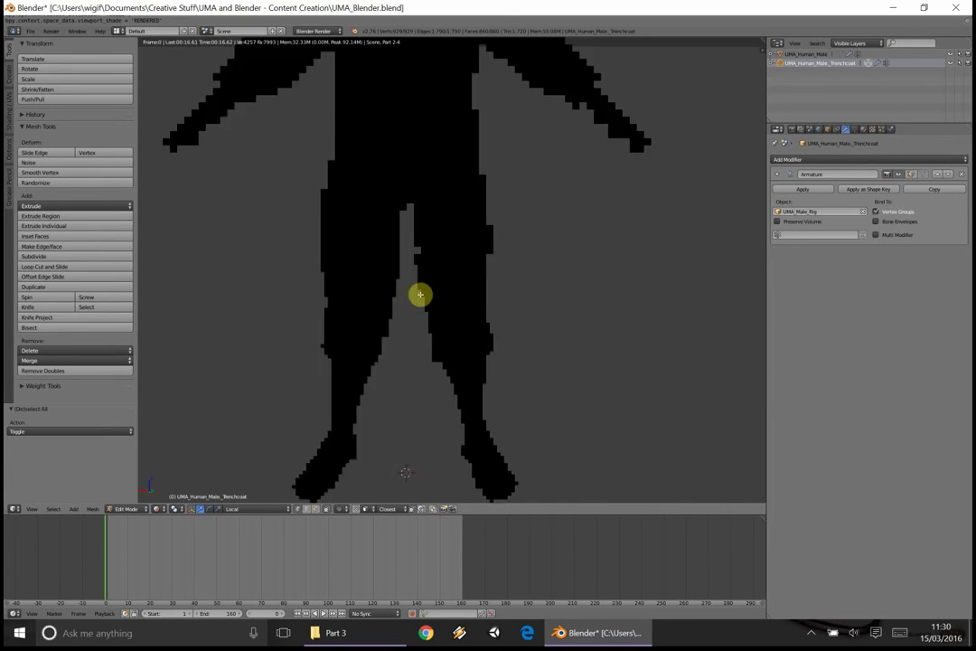
pyautogui.moveTo(388, 307); pyautogui.dragTo(416, 298, button='middle')
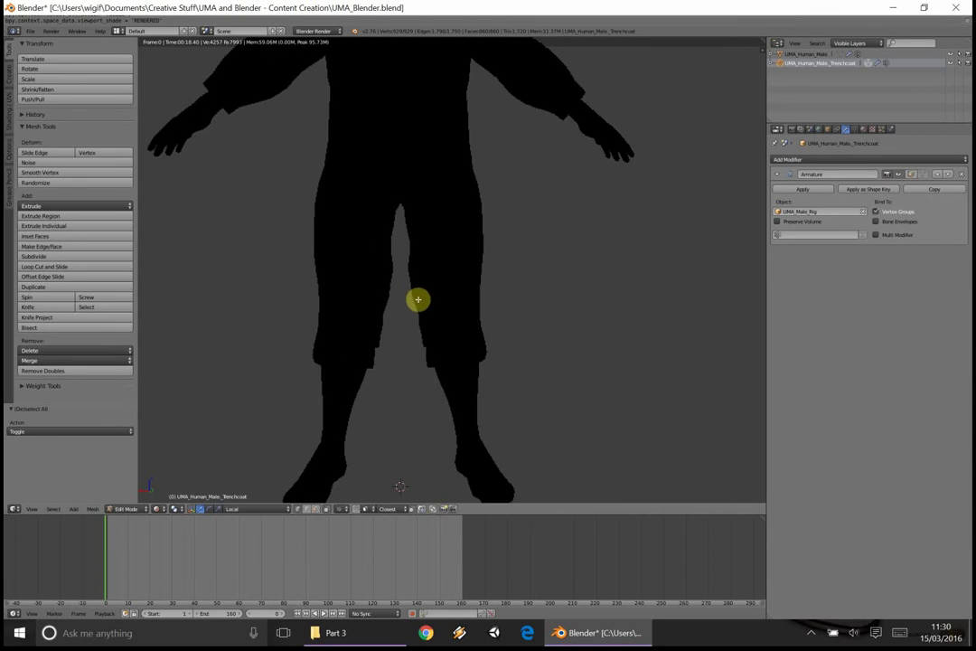
pyautogui.scroll(-4, 371, 344)
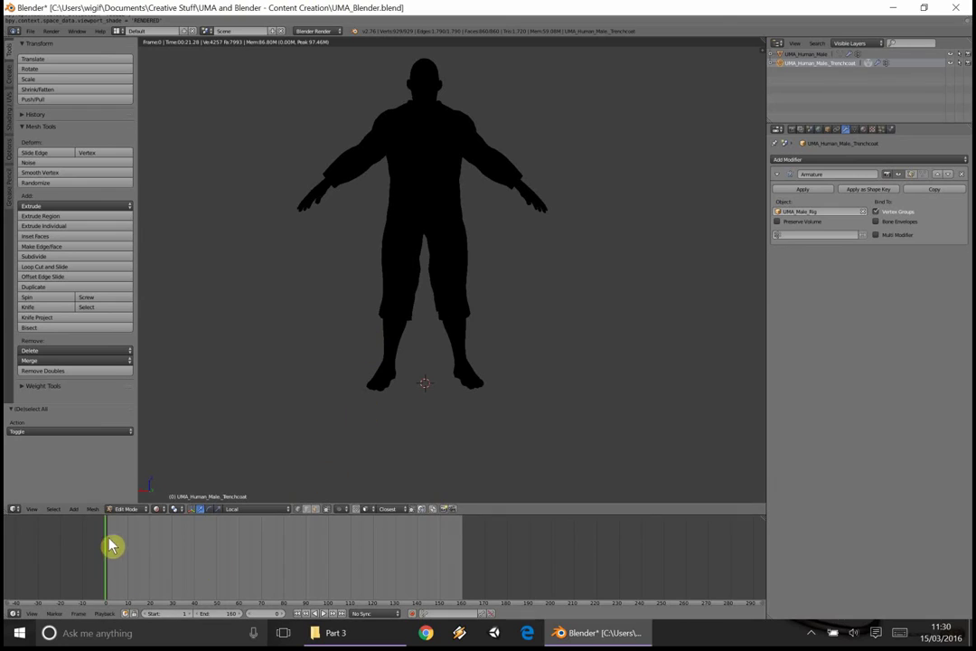
# Switch the trenchcoat to Object Mode and set the viewport shading to Solid.
pyautogui.click(129, 511)
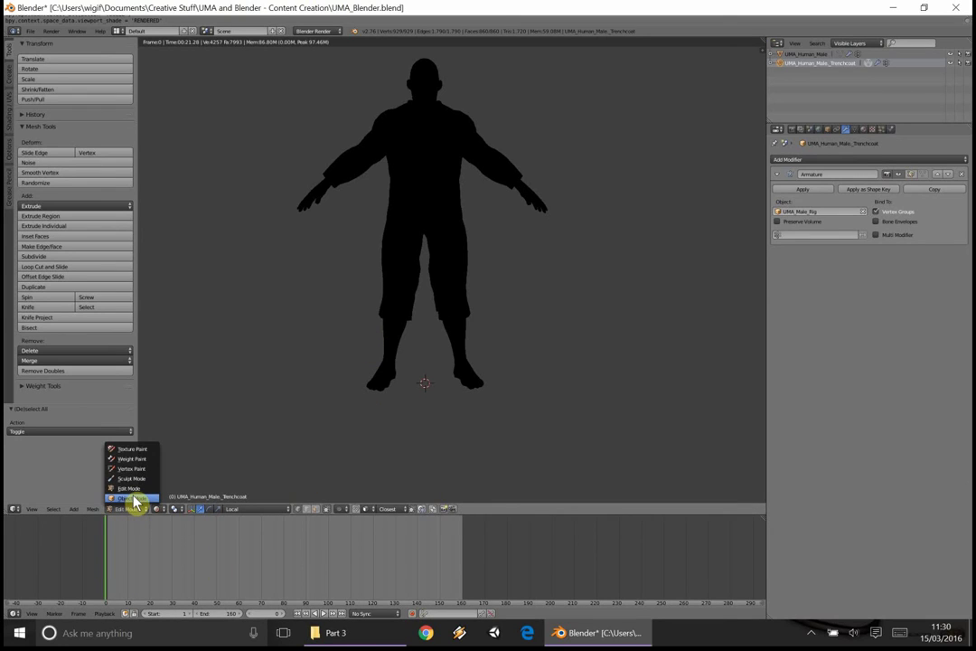
pyautogui.press('Tab')
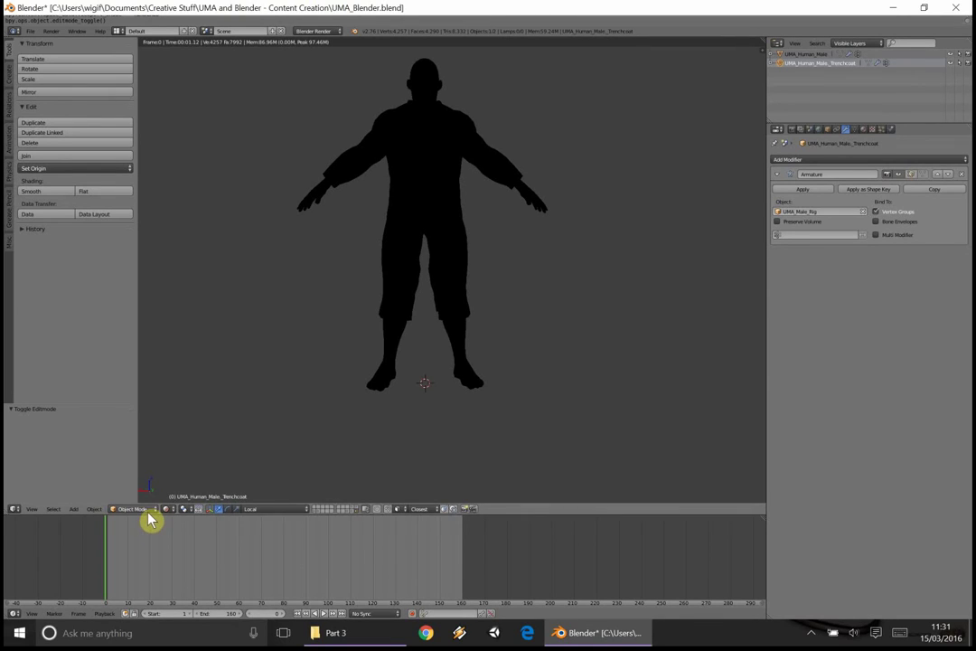
pyautogui.click(147, 512)
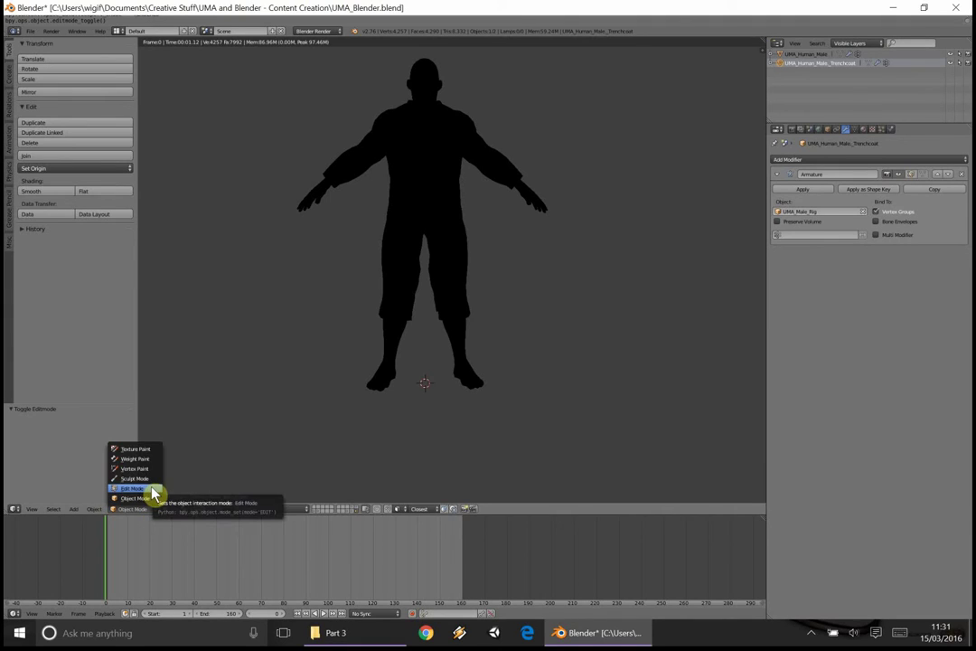
pyautogui.click(170, 509)
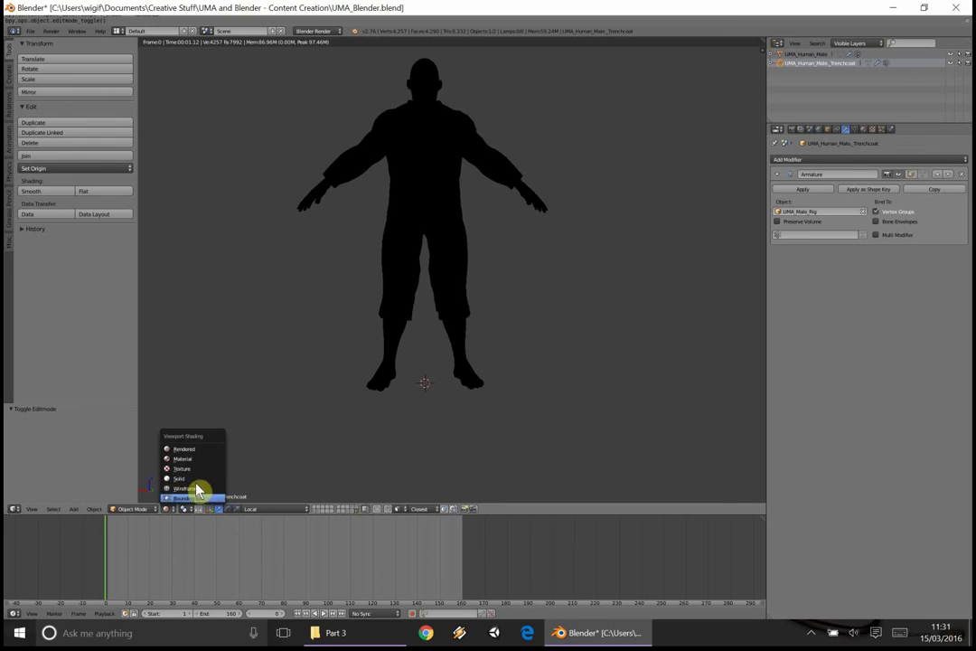
pyautogui.click(181, 478)
# Add a Solidify modifier to the UMA_Human_Male_Trenchcoat object.
pyautogui.moveTo(407, 271)
pyautogui.mouseDown(button='middle')
pyautogui.moveTo(445, 298)
pyautogui.moveTo(420, 312)
pyautogui.moveTo(462, 255)
pyautogui.moveTo(494, 235)
pyautogui.moveTo(493, 220)
pyautogui.moveTo(446, 218)
pyautogui.moveTo(479, 270)
pyautogui.moveTo(449, 187)
pyautogui.moveTo(434, 185)
pyautogui.mouseUp(button='middle')
pyautogui.scroll(3, 451, 205)
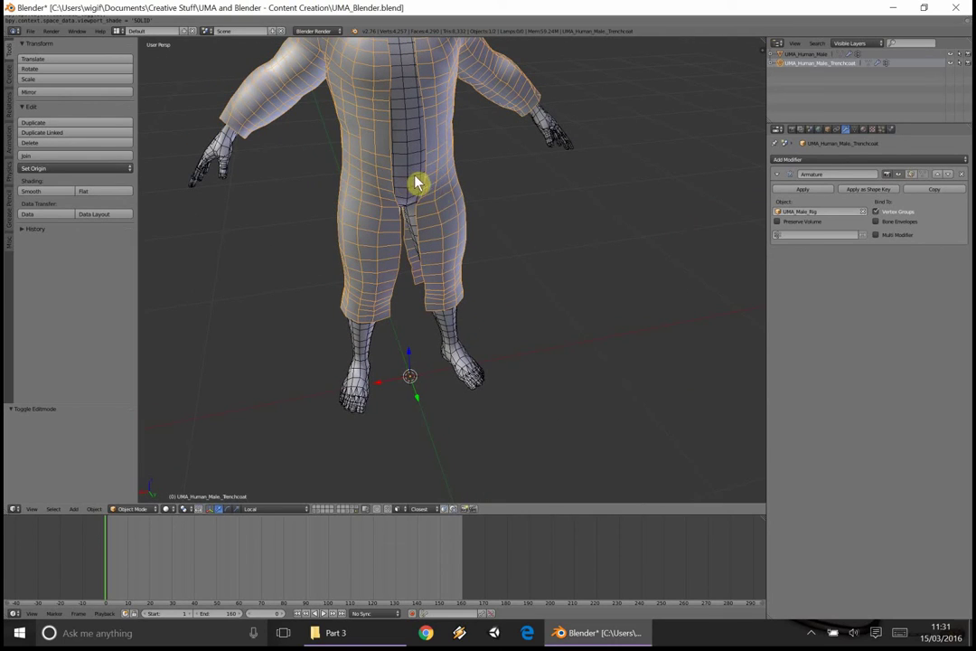
pyautogui.moveTo(425, 211); pyautogui.dragTo(463, 351, button='middle')
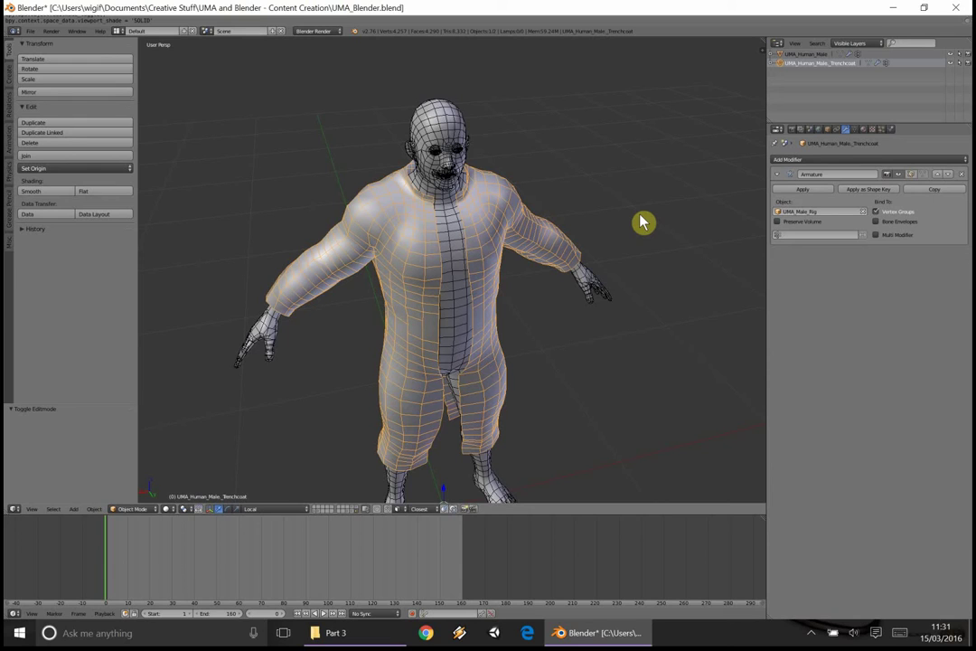
pyautogui.moveTo(642, 223); pyautogui.dragTo(576, 263, button='middle')
pyautogui.scroll(-3, 571, 264)
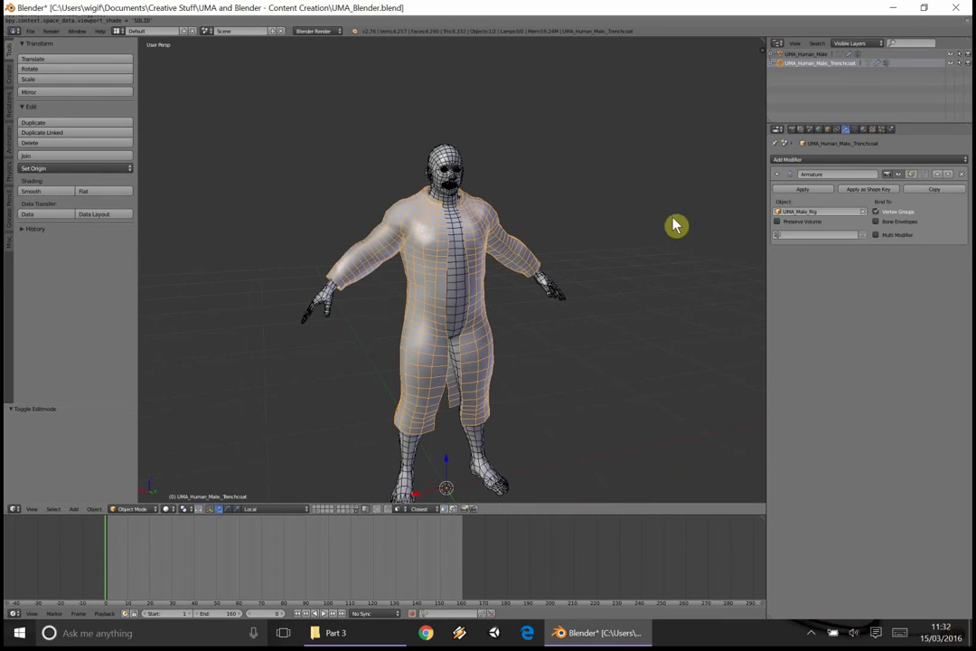
pyautogui.click(845, 132)
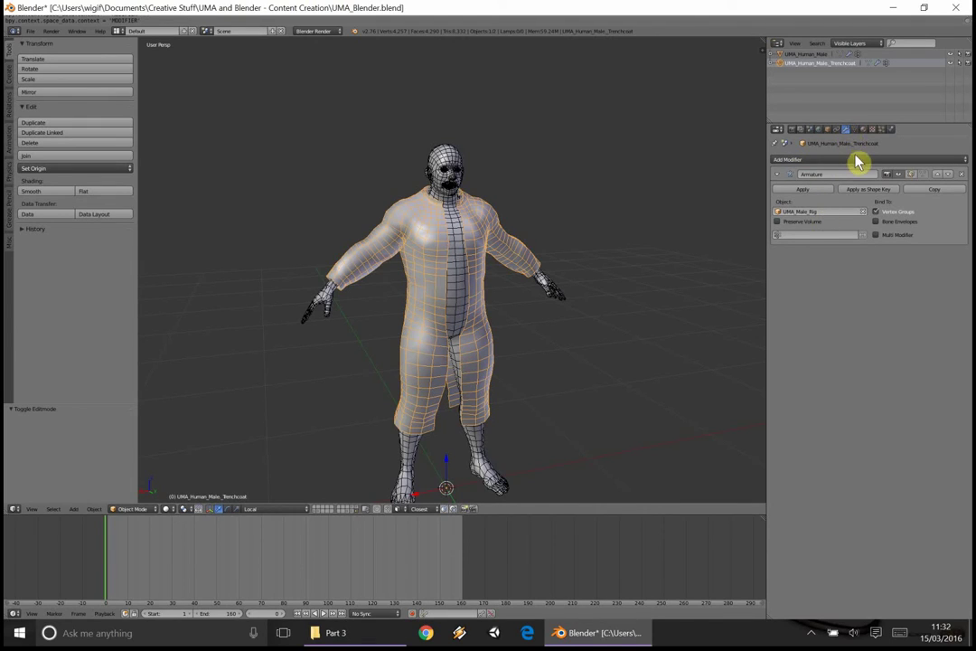
pyautogui.click(856, 162)
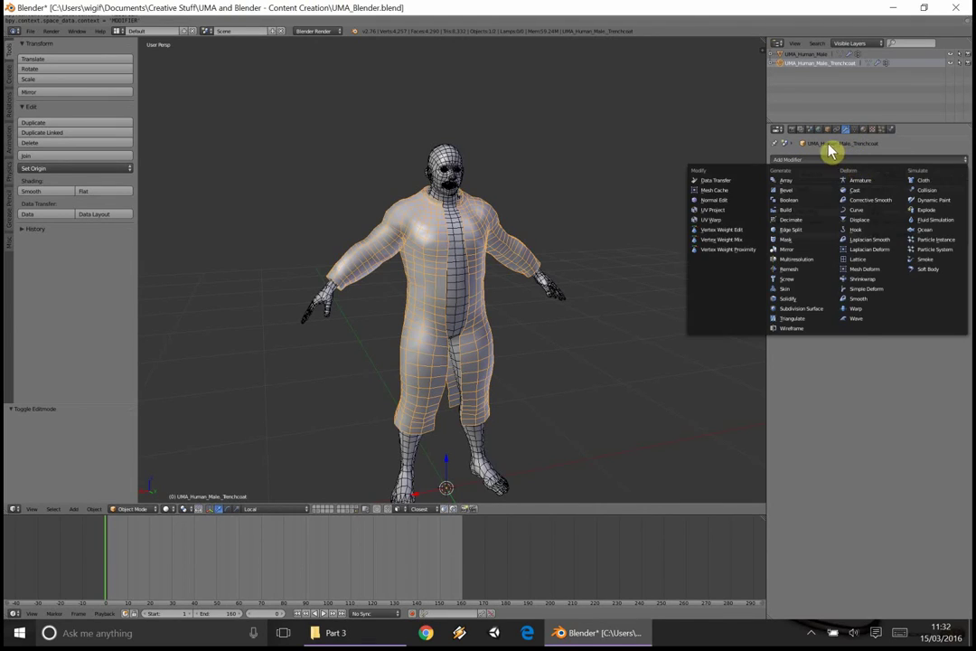
pyautogui.click(829, 152)
pyautogui.click(825, 162)
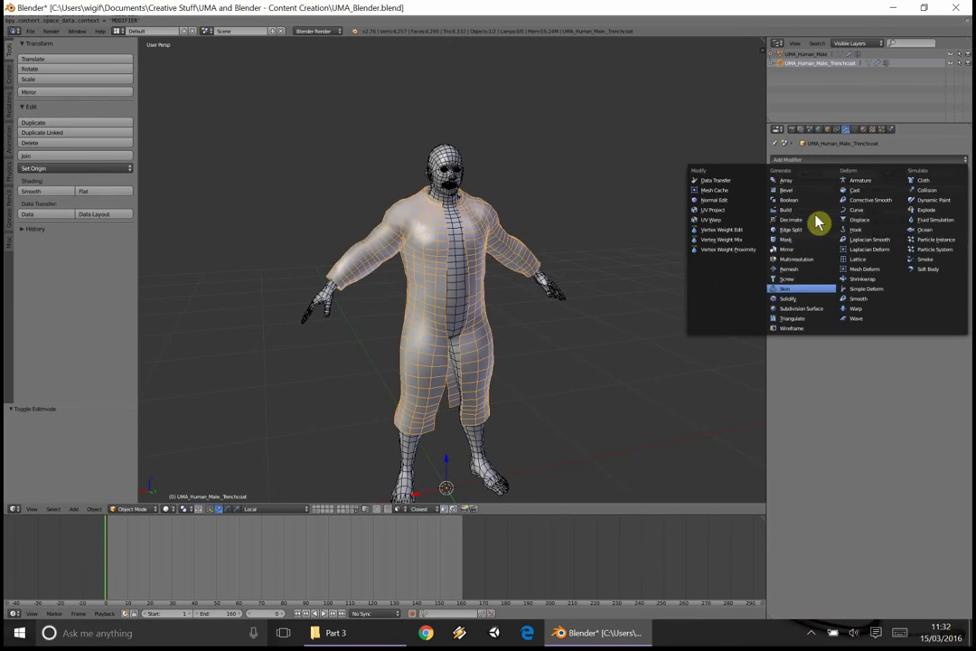
pyautogui.click(800, 298)
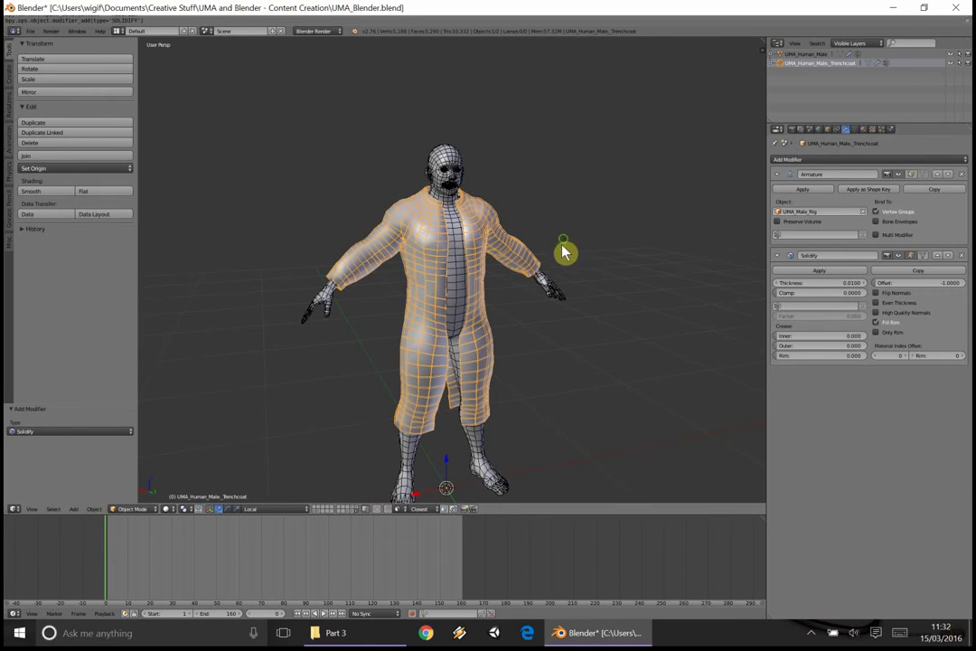
# Hide the UMA_Human_Male body and examine the solidified coat's collar, front edges and inner surface from several angles.
pyautogui.moveTo(563, 252); pyautogui.dragTo(477, 277, button='middle')
pyautogui.scroll(6, 477, 276)
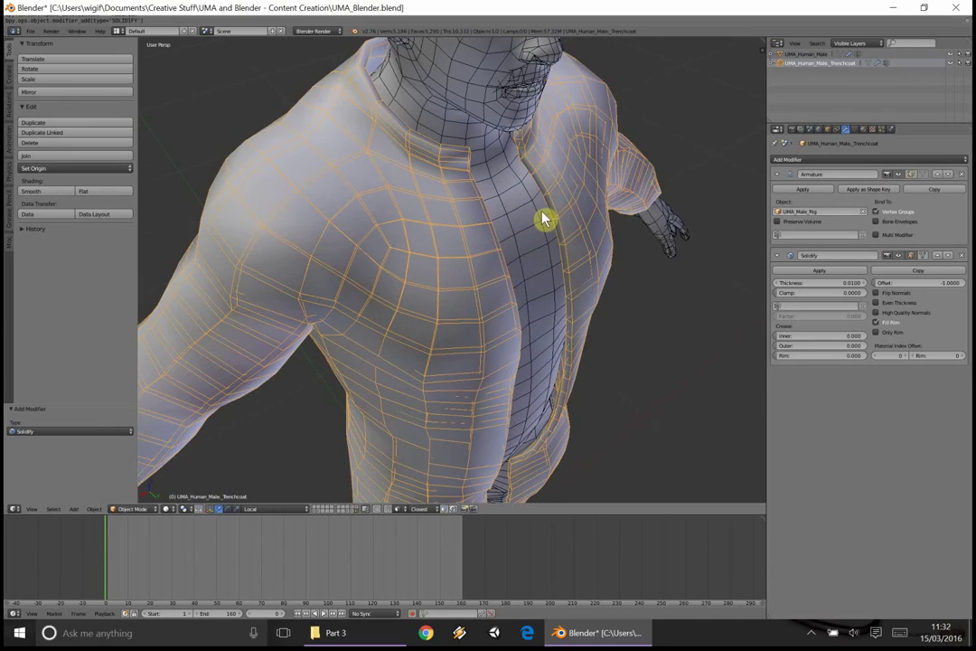
pyautogui.moveTo(545, 218)
pyautogui.mouseDown(button='middle')
pyautogui.moveTo(553, 198)
pyautogui.moveTo(533, 215)
pyautogui.mouseUp(button='middle')
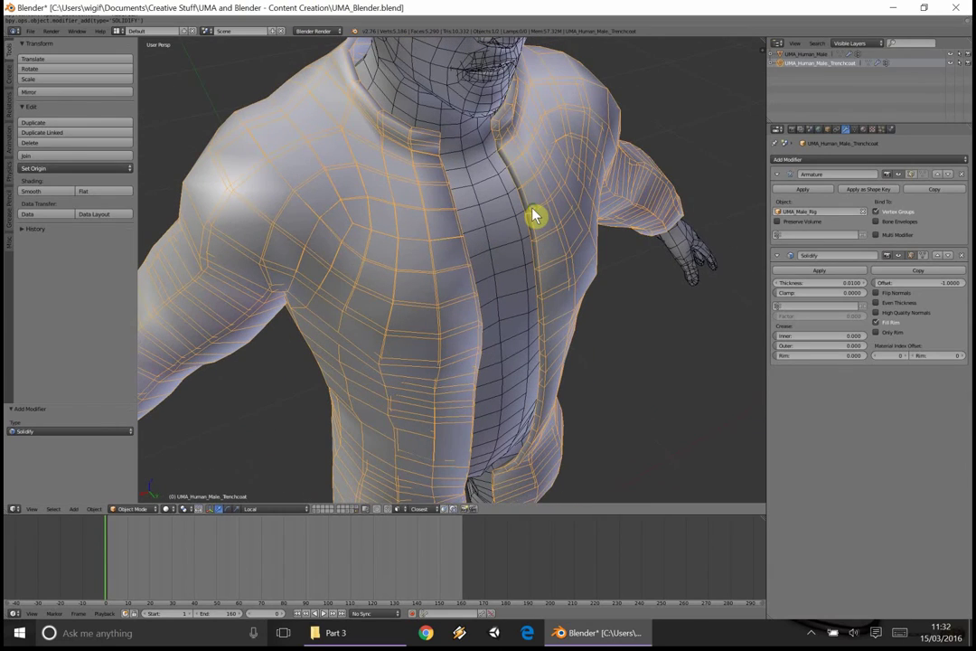
pyautogui.moveTo(505, 159); pyautogui.dragTo(543, 154, button='middle')
pyautogui.click(949, 55)
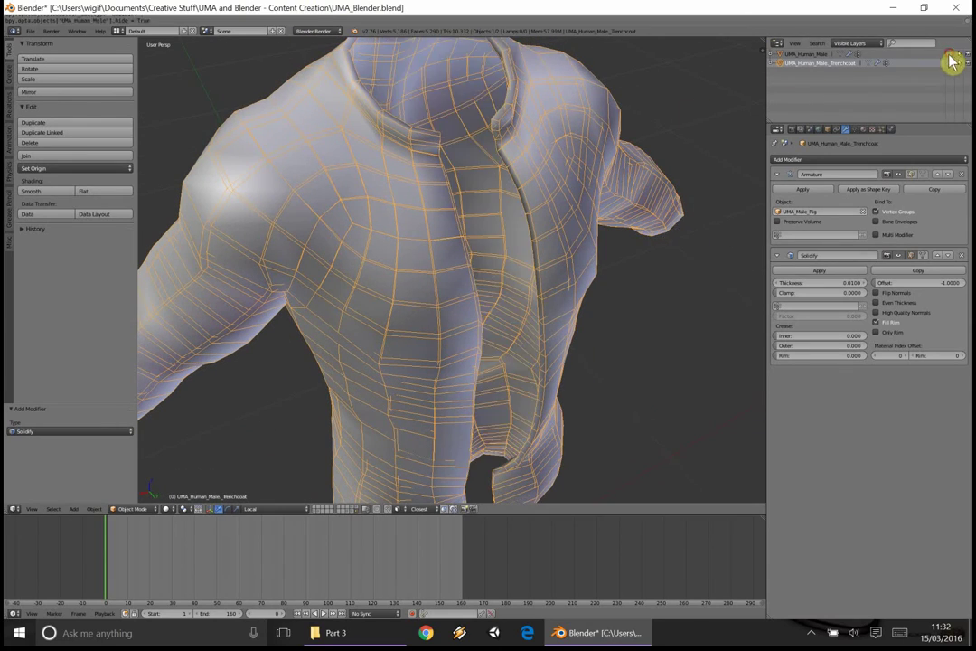
pyautogui.moveTo(691, 128); pyautogui.dragTo(713, 116, button='middle')
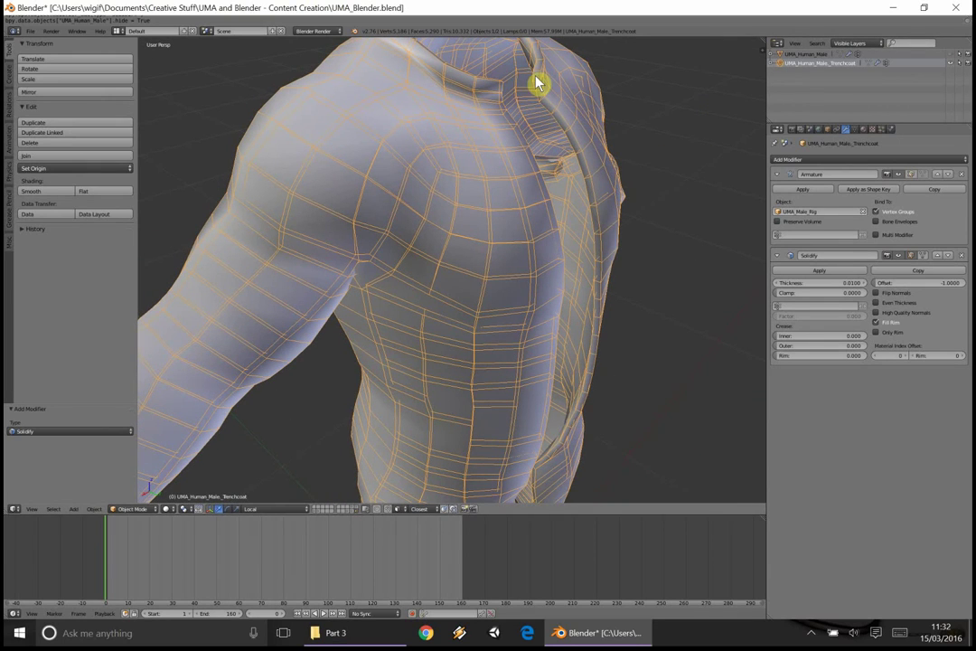
pyautogui.moveTo(577, 162); pyautogui.dragTo(401, 132, button='middle')
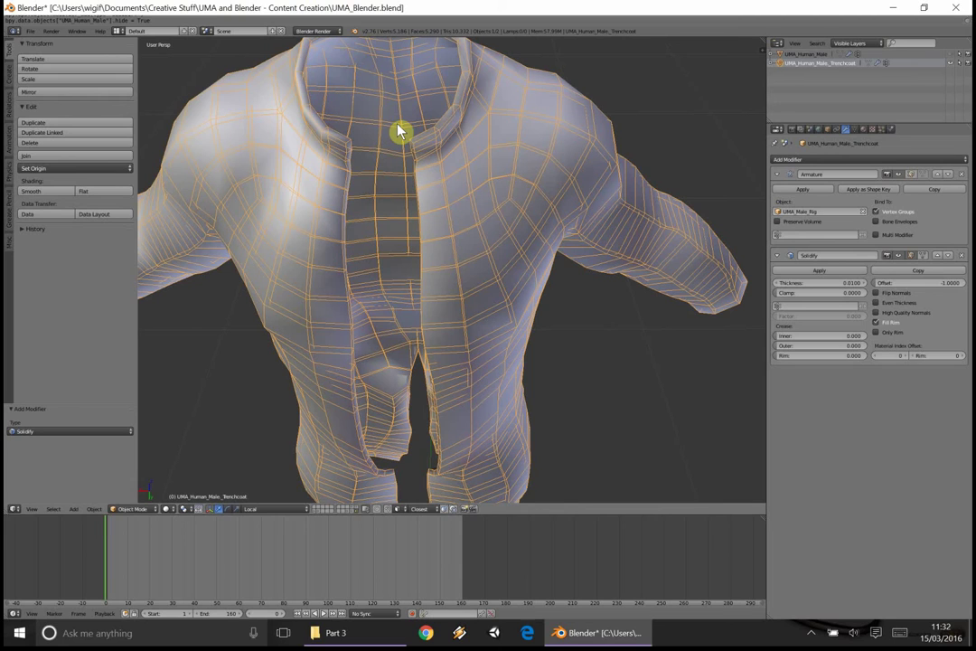
pyautogui.moveTo(402, 194); pyautogui.dragTo(741, 255, button='middle')
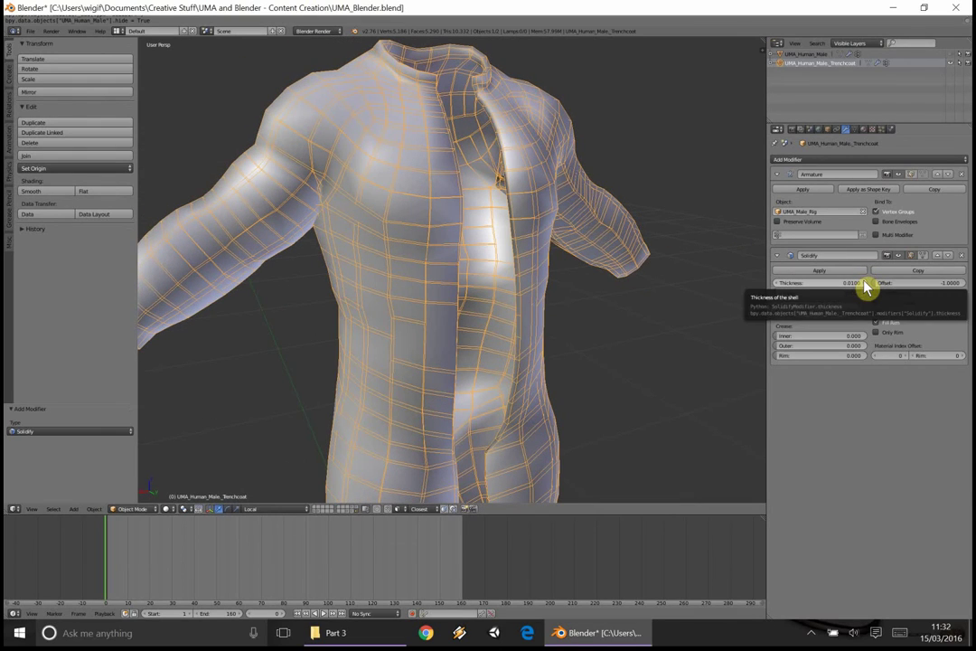
# Try a Solidify thickness of 0.031 on the trenchcoat and remove the Solidify modifier.
pyautogui.moveTo(865, 286)
pyautogui.mouseDown()
pyautogui.moveTo(878, 286)
pyautogui.moveTo(866, 287)
pyautogui.mouseUp()
pyautogui.moveTo(615, 239); pyautogui.dragTo(538, 241, button='middle')
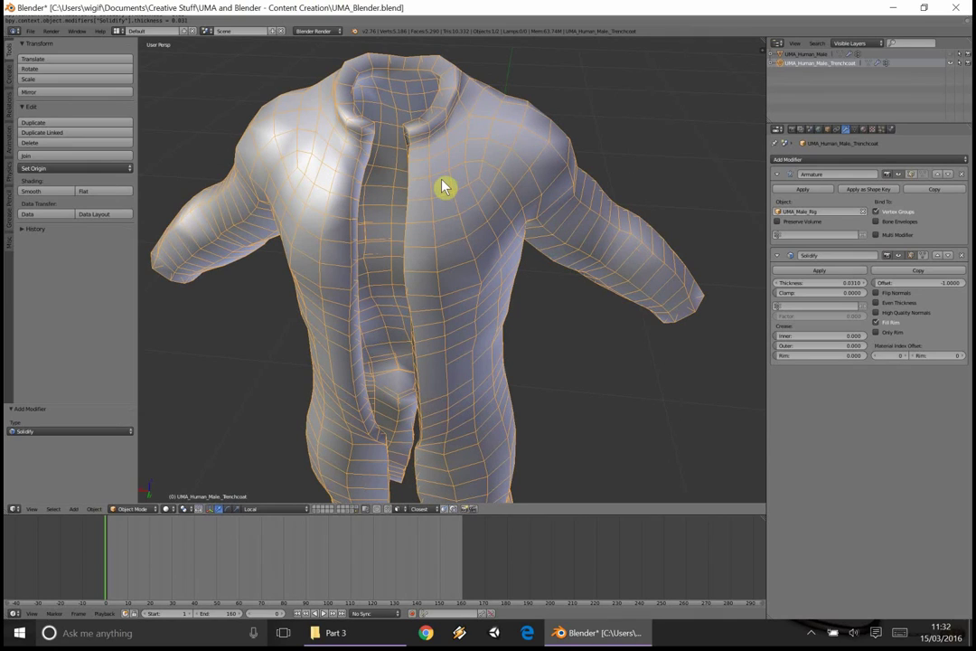
pyautogui.click(962, 256)
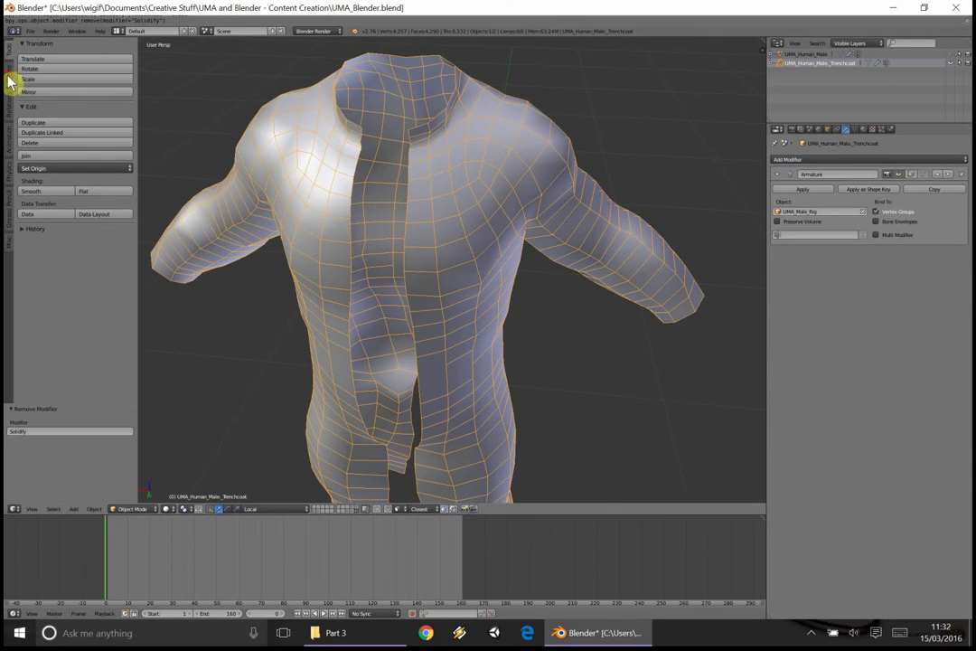
# Switch the trenchcoat to Edit Mode and fatten the entire mesh outward by about 0.016 with Shrink/Fatten.
pyautogui.click(131, 508)
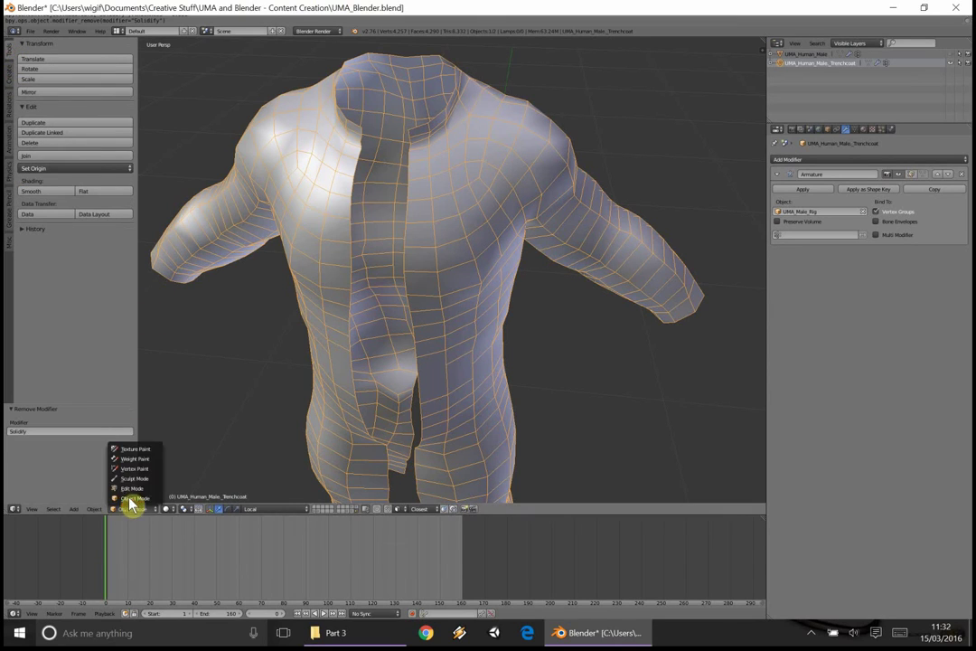
pyautogui.click(132, 488)
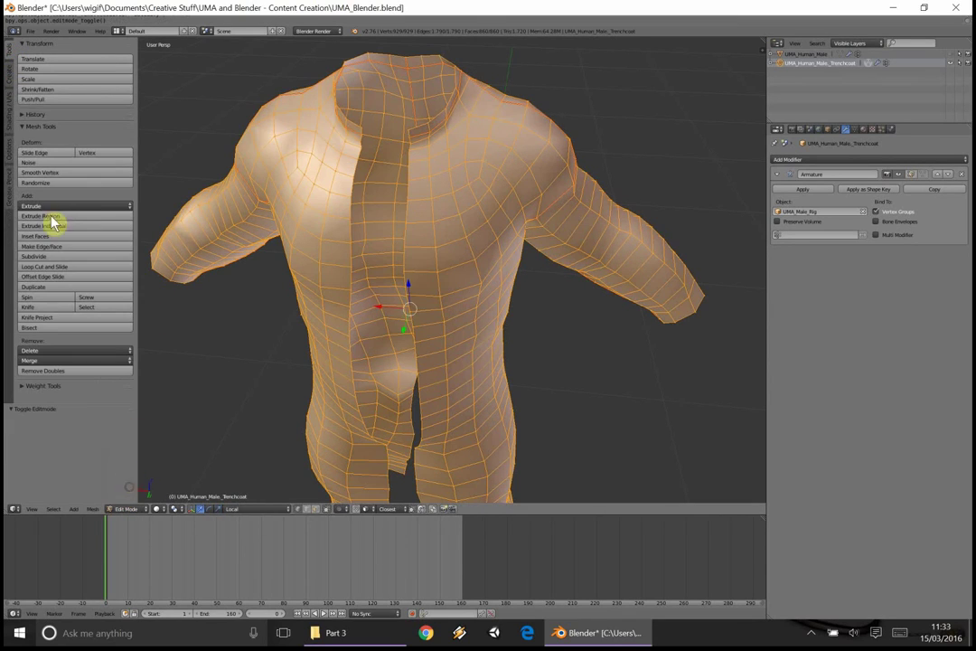
pyautogui.click(45, 89)
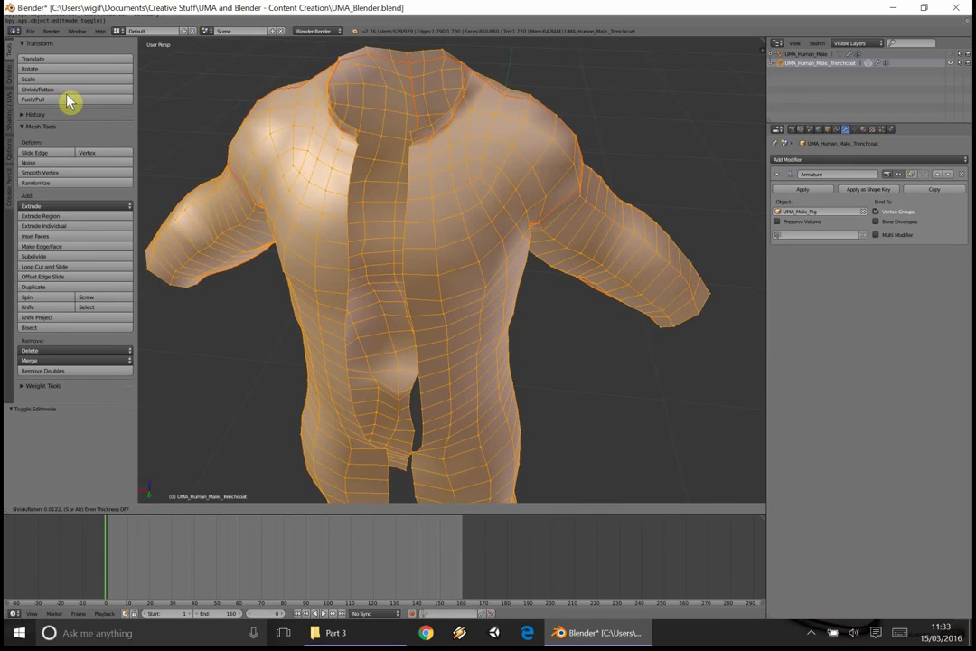
pyautogui.click(77, 103)
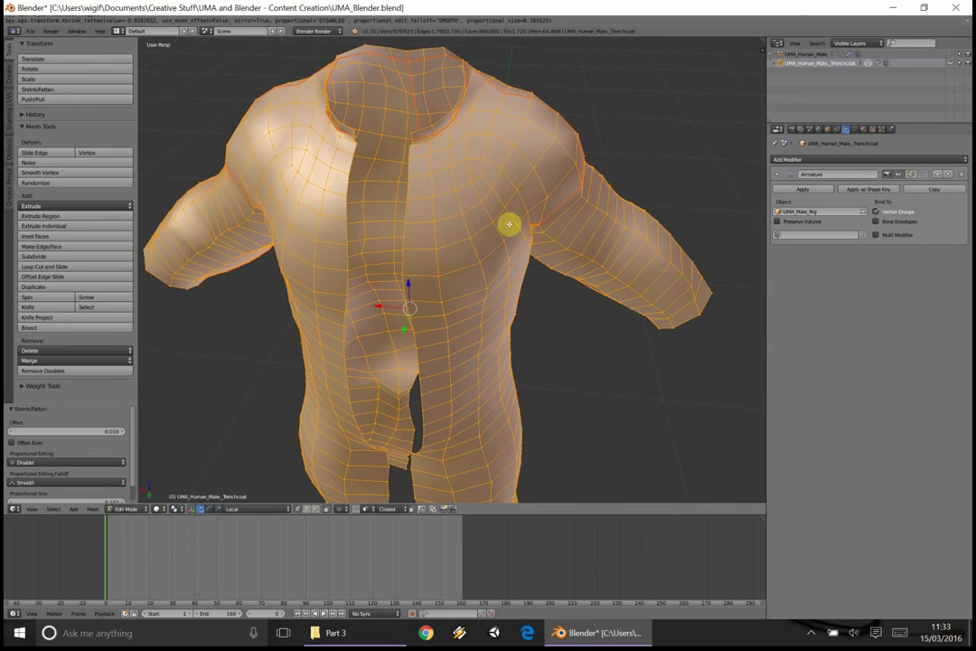
# Add a Solidify modifier to the fattened trenchcoat and set its thickness to 0.033.
pyautogui.click(856, 161)
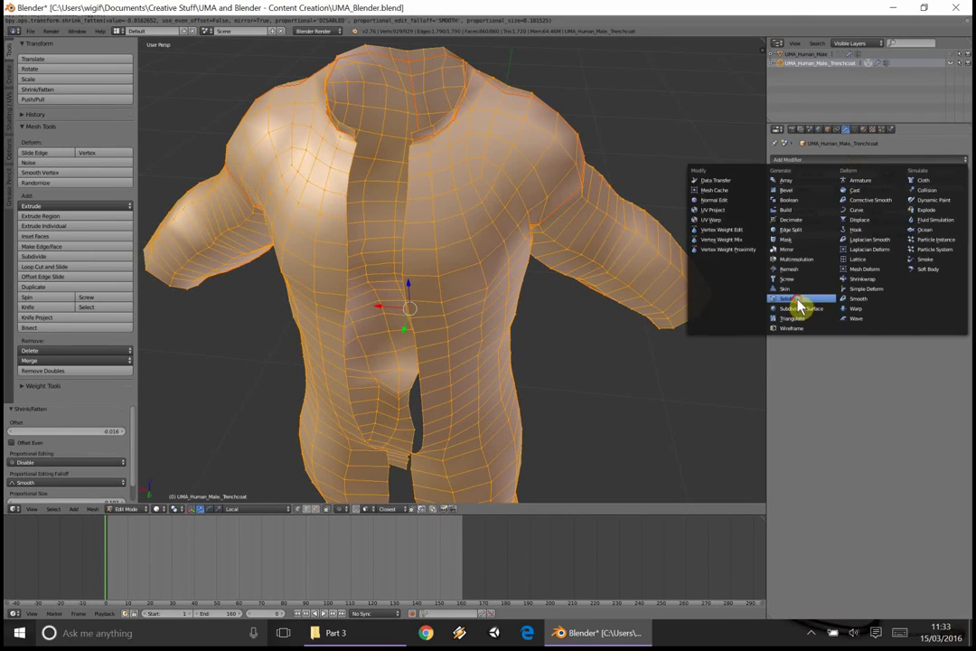
pyautogui.click(812, 300)
pyautogui.moveTo(778, 288); pyautogui.dragTo(824, 288)
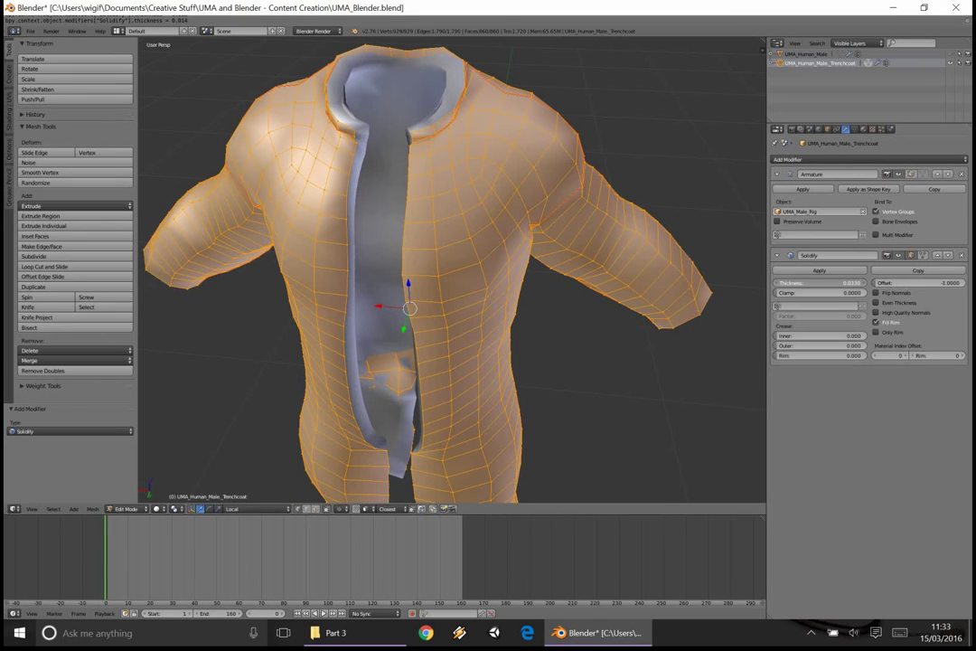
pyautogui.moveTo(633, 298); pyautogui.dragTo(667, 298, button='middle')
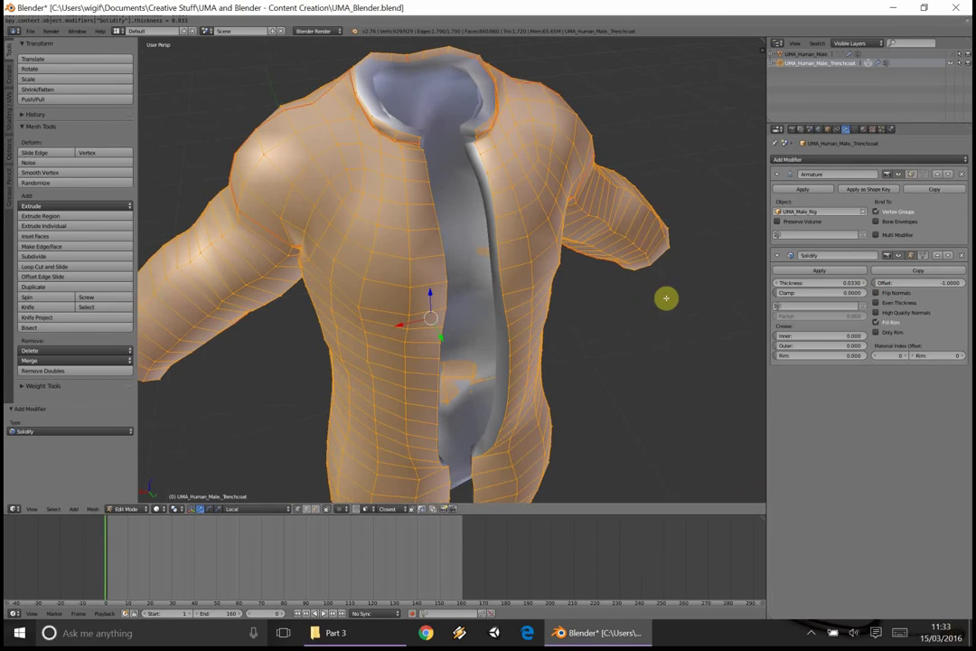
# Show the UMA_Human_Male body inside the coat and set the Solidify thickness to 0.028.
pyautogui.click(951, 55)
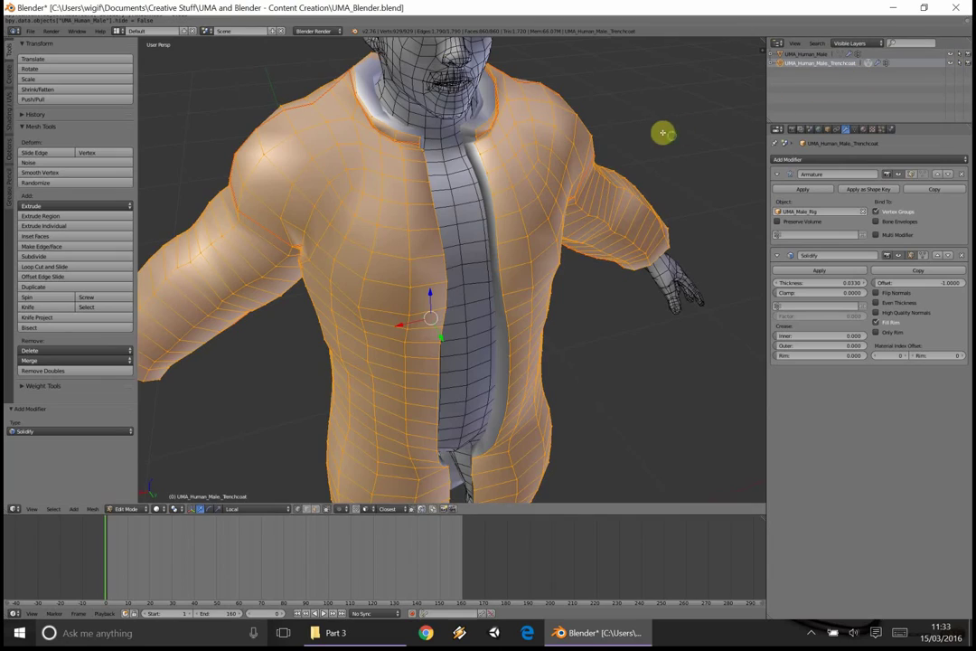
pyautogui.moveTo(662, 133); pyautogui.dragTo(560, 195, button='middle')
pyautogui.scroll(2, 630, 126)
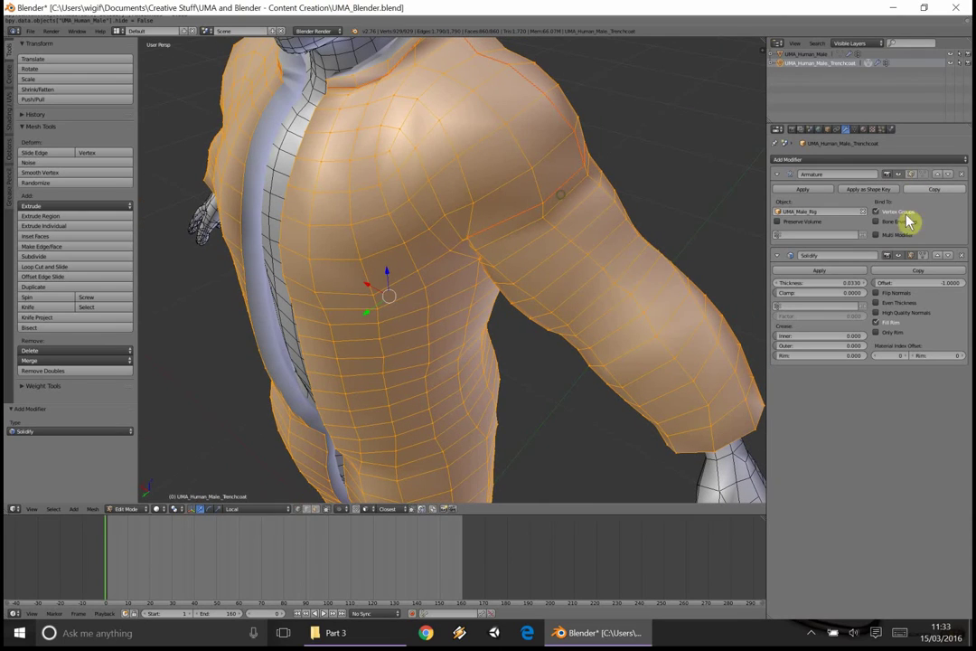
pyautogui.moveTo(863, 283)
pyautogui.mouseDown()
pyautogui.moveTo(900, 283)
pyautogui.moveTo(865, 288)
pyautogui.mouseUp()
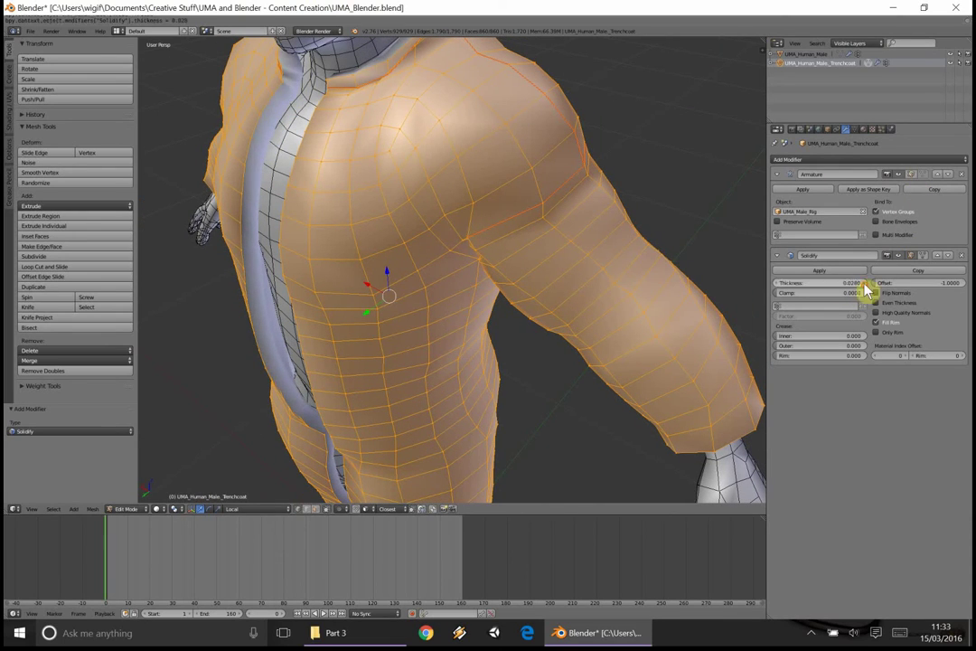
pyautogui.moveTo(611, 246); pyautogui.dragTo(575, 222, button='middle')
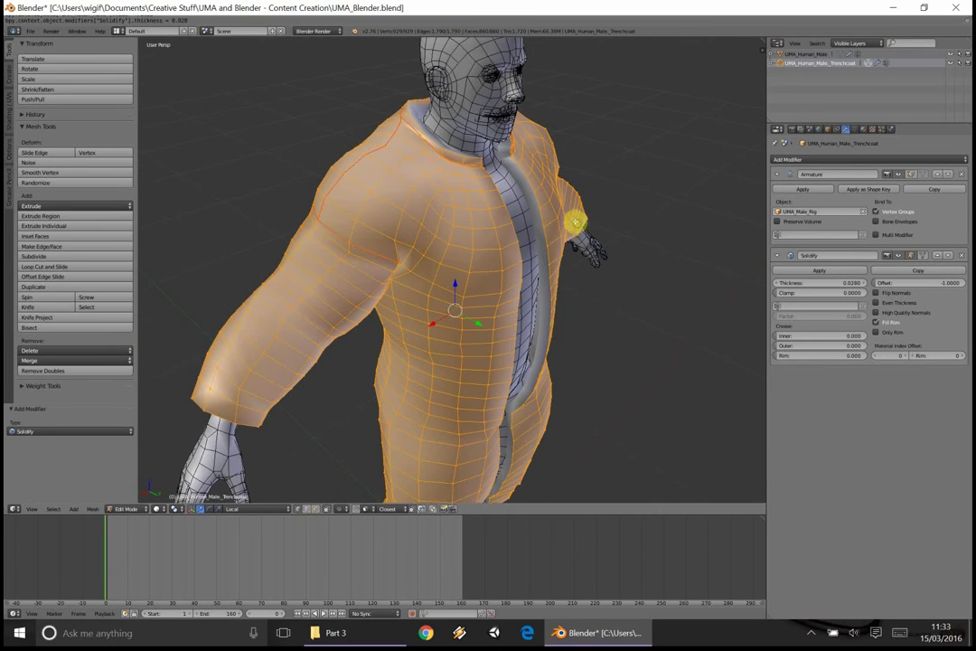
pyautogui.moveTo(664, 228); pyautogui.dragTo(594, 303, button='middle')
pyautogui.scroll(-1, 566, 256)
pyautogui.scroll(1, 566, 255)
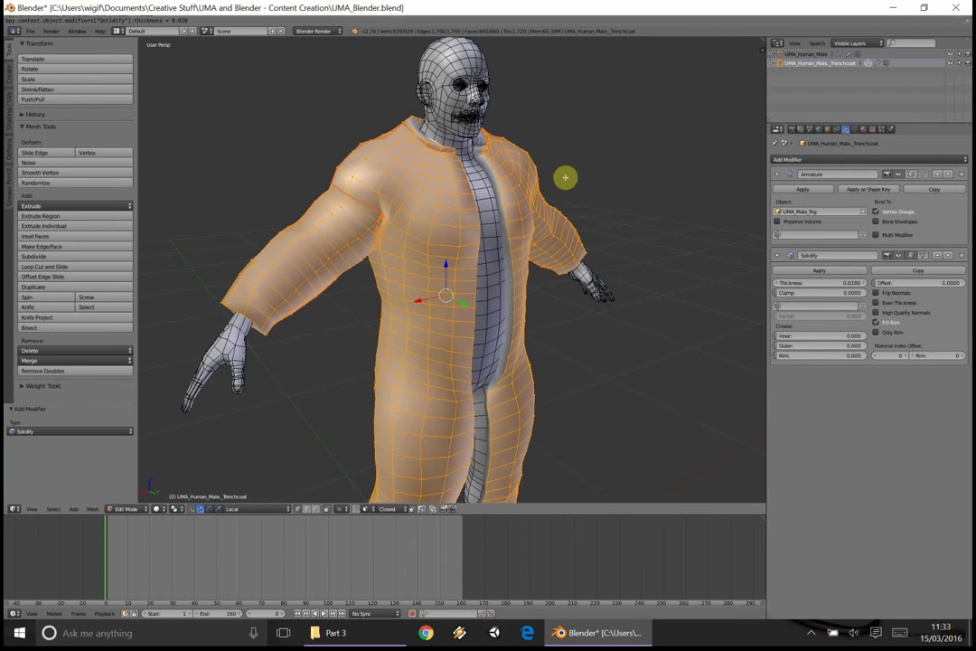
# Switch the trenchcoat to Object Mode and apply its Solidify modifier.
pyautogui.click(815, 273)
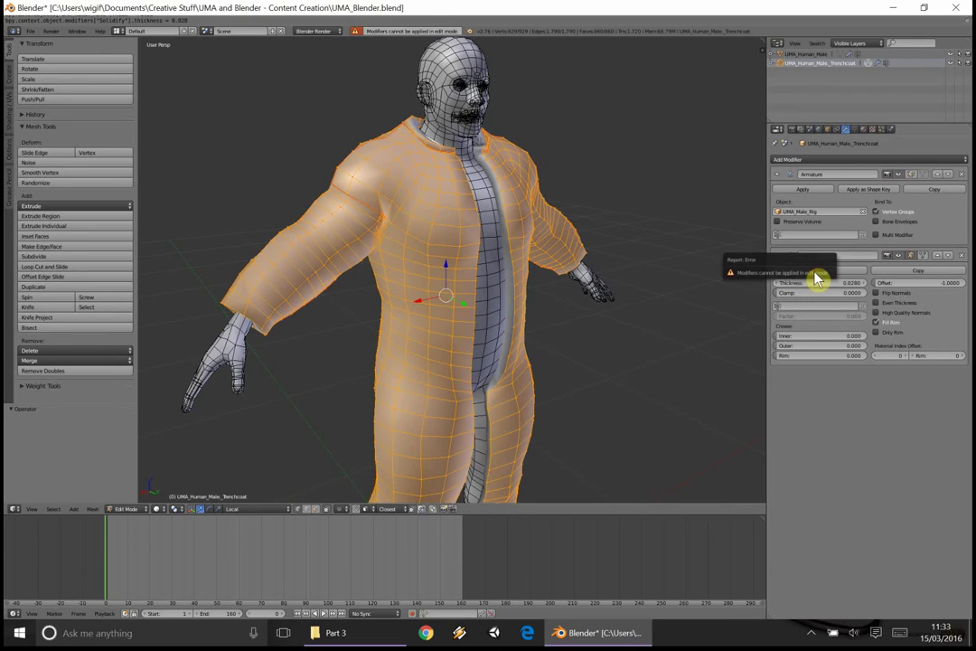
pyautogui.click(821, 272)
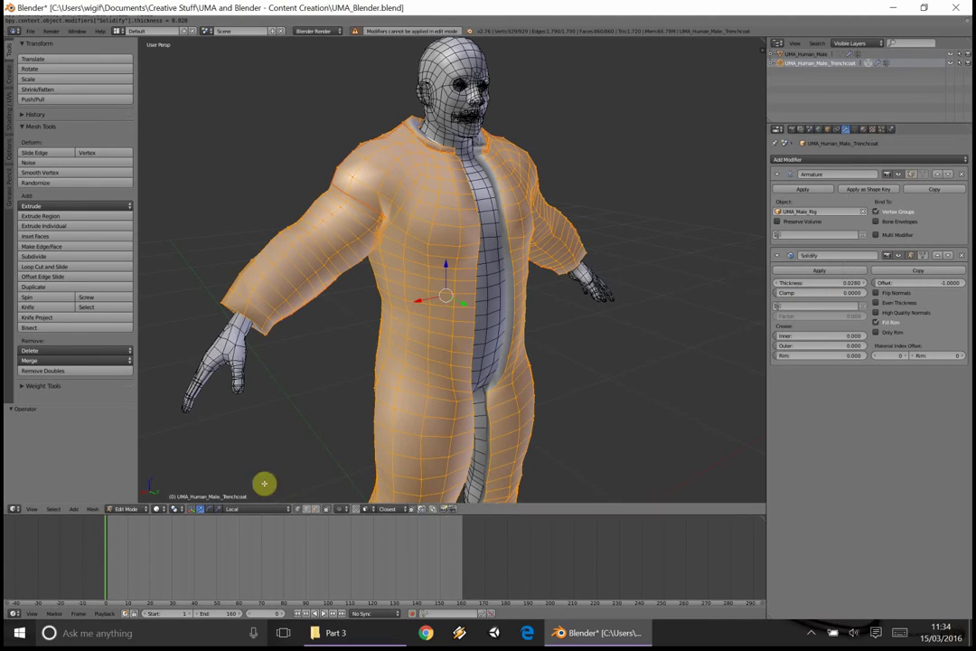
pyautogui.click(135, 511)
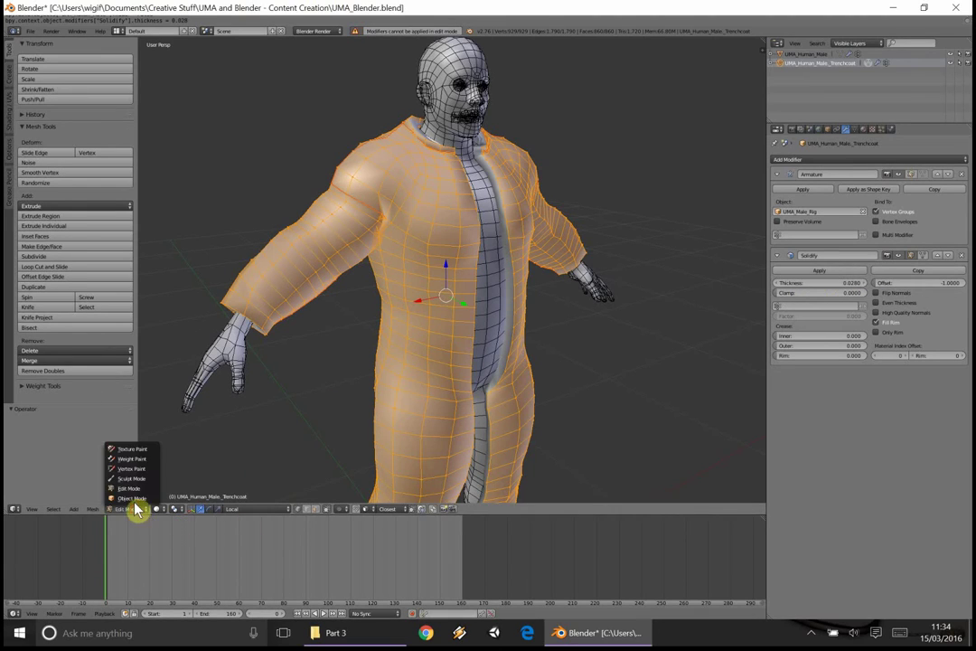
pyautogui.click(127, 500)
pyautogui.click(829, 272)
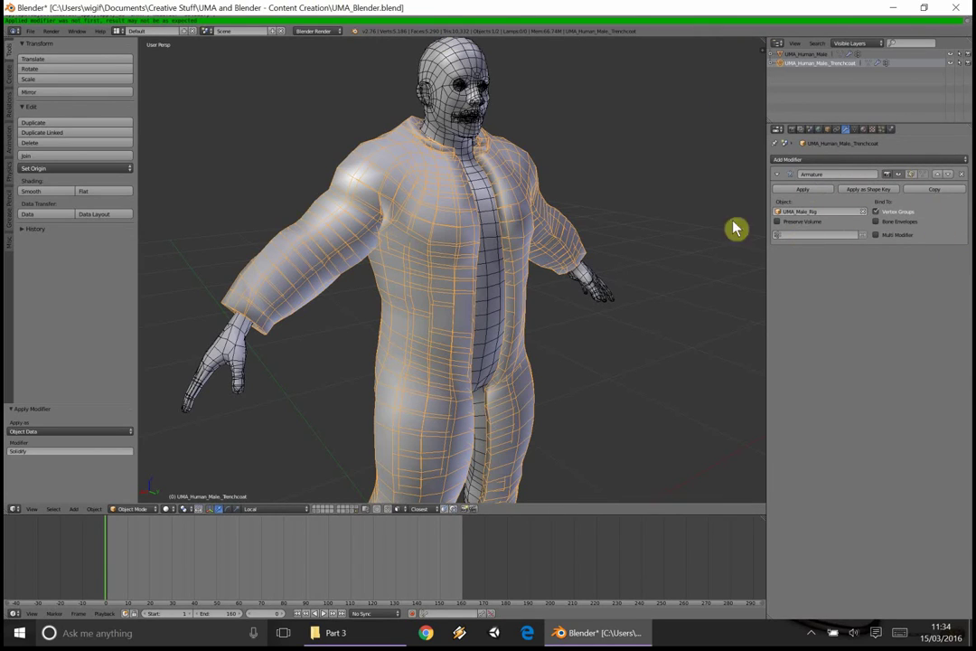
# Examine the thickened coat's fit over the body from the front and side, close up and at full length.
pyautogui.scroll(3, 722, 228)
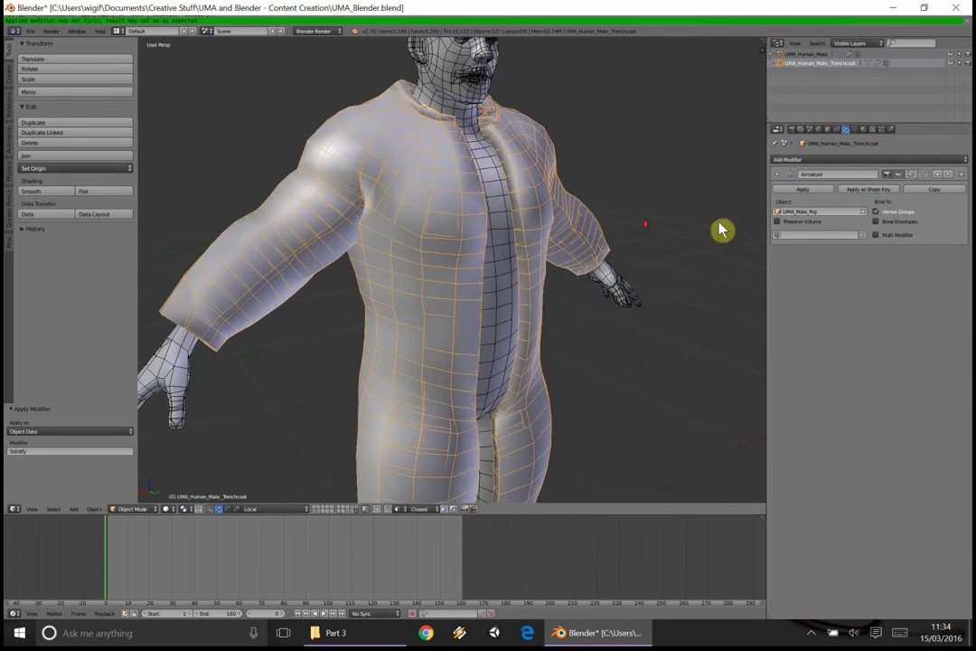
pyautogui.moveTo(833, 211); pyautogui.dragTo(589, 276, button='middle')
pyautogui.scroll(-3, 588, 276)
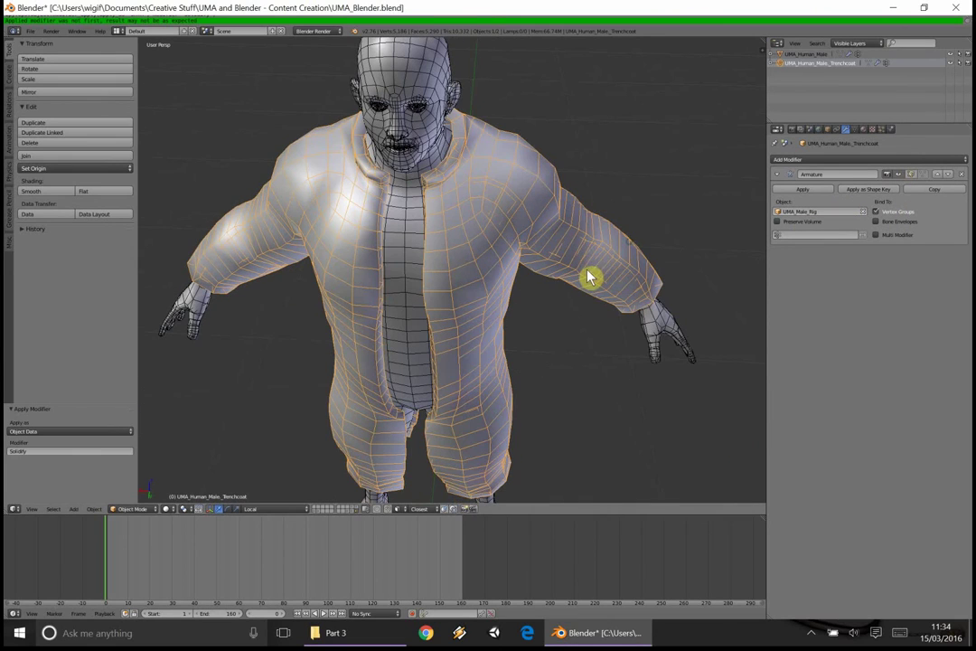
pyautogui.scroll(2, 342, 300)
pyautogui.moveTo(403, 277); pyautogui.dragTo(410, 313, button='middle')
pyautogui.scroll(-2, 338, 297)
pyautogui.moveTo(479, 308)
pyautogui.mouseDown(button='middle')
pyautogui.moveTo(351, 323)
pyautogui.moveTo(453, 305)
pyautogui.moveTo(451, 266)
pyautogui.moveTo(479, 290)
pyautogui.moveTo(463, 298)
pyautogui.mouseUp(button='middle')
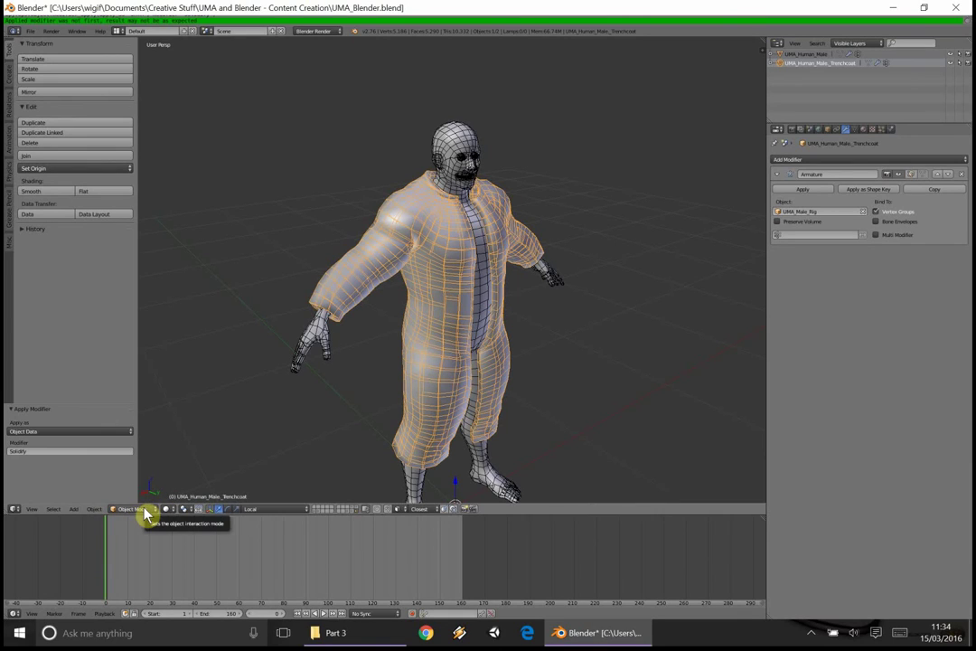
# Put the trenchcoat in Weight Paint mode and show and select the UMA_Male_Rig armature, keeping the coat active.
pyautogui.click(131, 509)
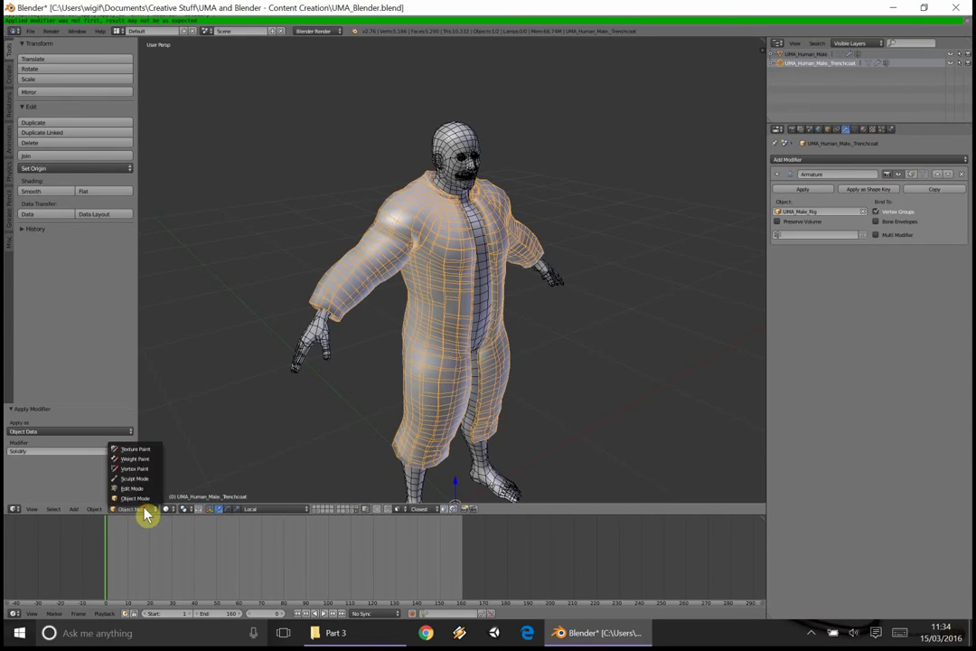
pyautogui.click(140, 461)
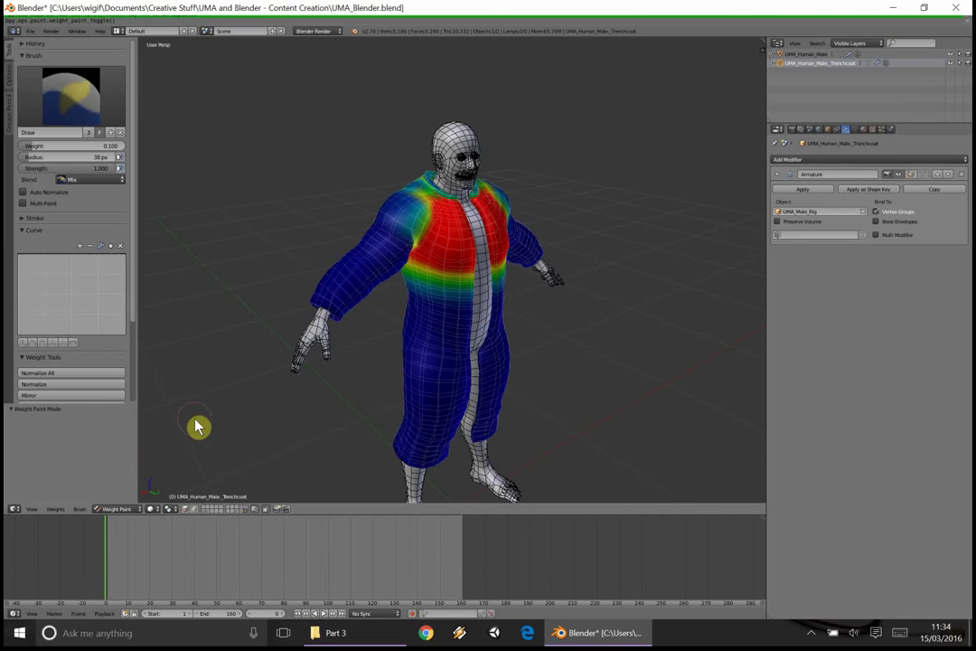
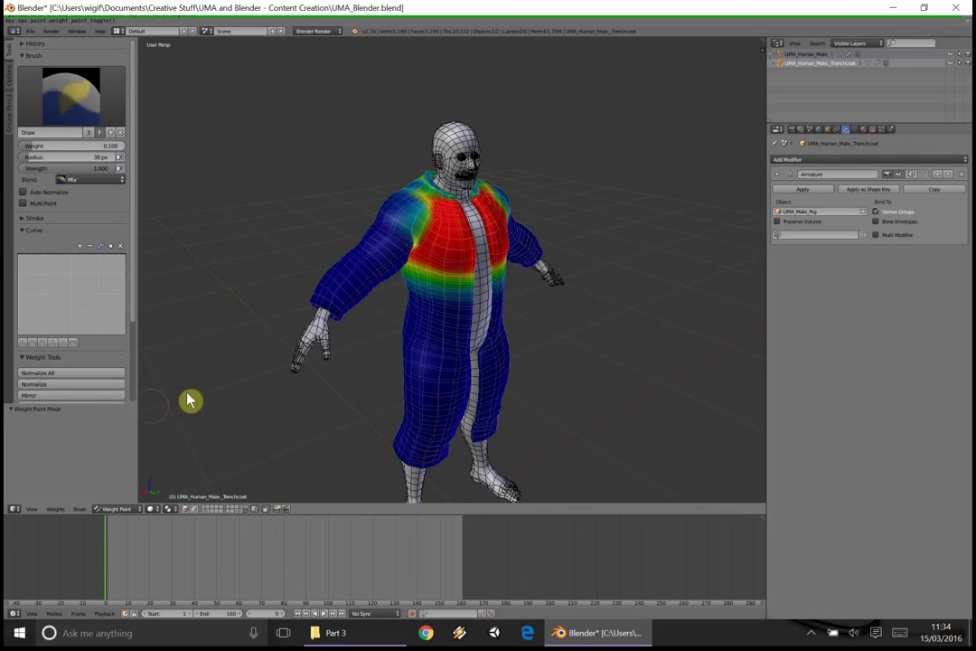
pyautogui.keyDown('shift'); pyautogui.click(249, 512); pyautogui.keyUp('shift')
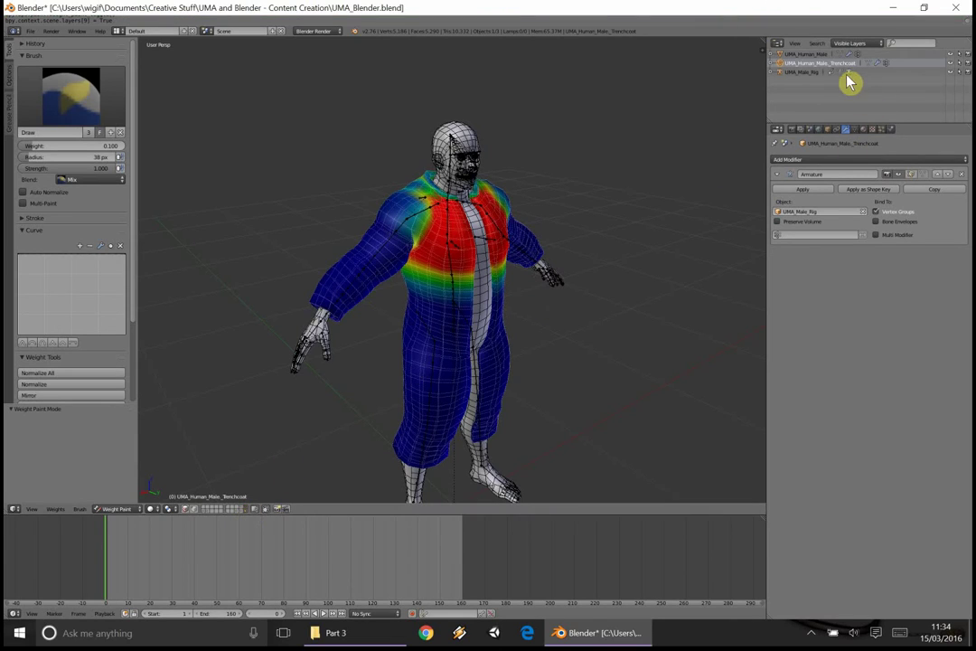
pyautogui.click(799, 72)
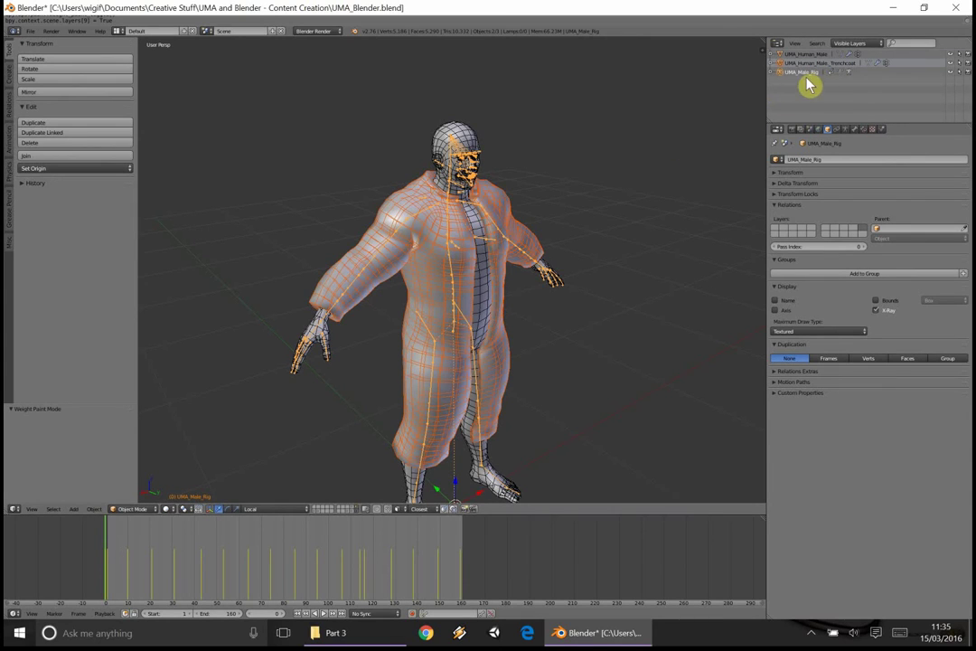
pyautogui.click(825, 64)
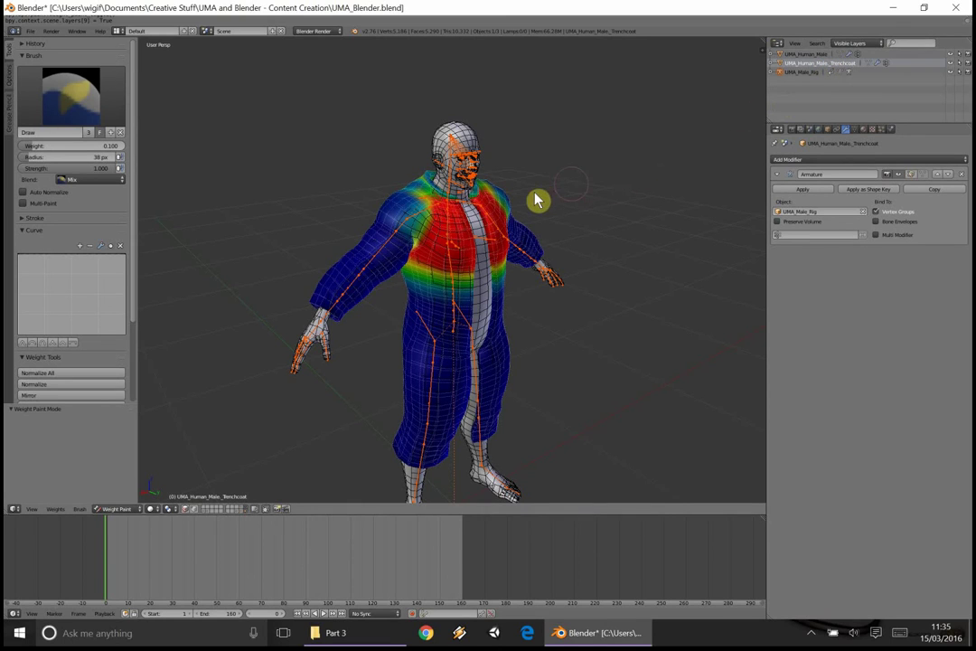
# Display the trenchcoat mesh's vertex groups in its object data properties.
pyautogui.moveTo(549, 214)
pyautogui.mouseDown(button='middle')
pyautogui.moveTo(446, 191)
pyautogui.moveTo(490, 209)
pyautogui.moveTo(452, 234)
pyautogui.mouseUp(button='middle')
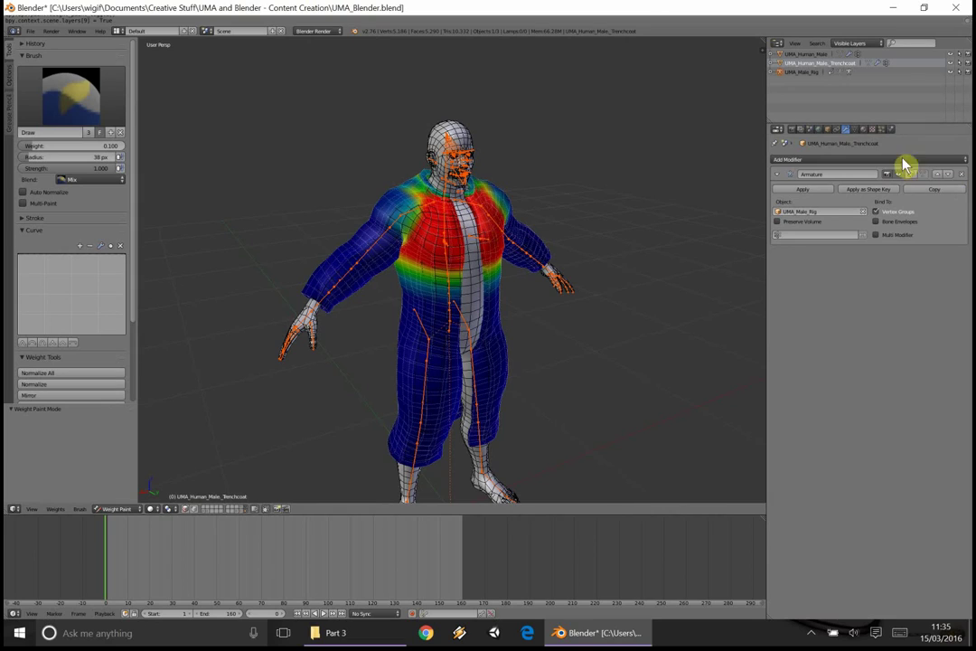
pyautogui.click(858, 132)
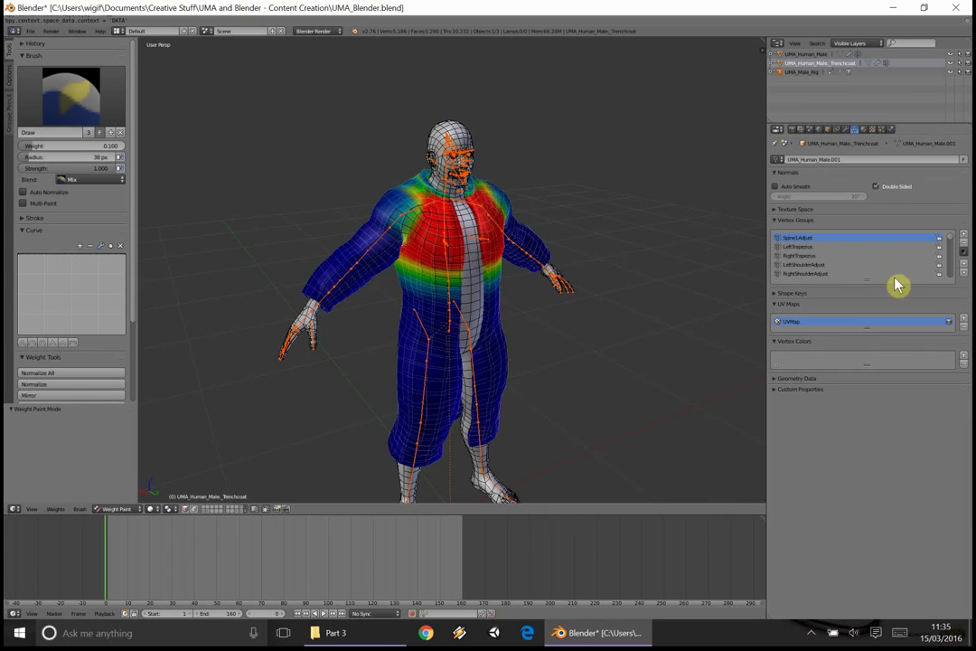
# Show the LeftShoulderAdjust vertex group's weights and inspect them around the coat's left shoulder and chest.
pyautogui.click(826, 266)
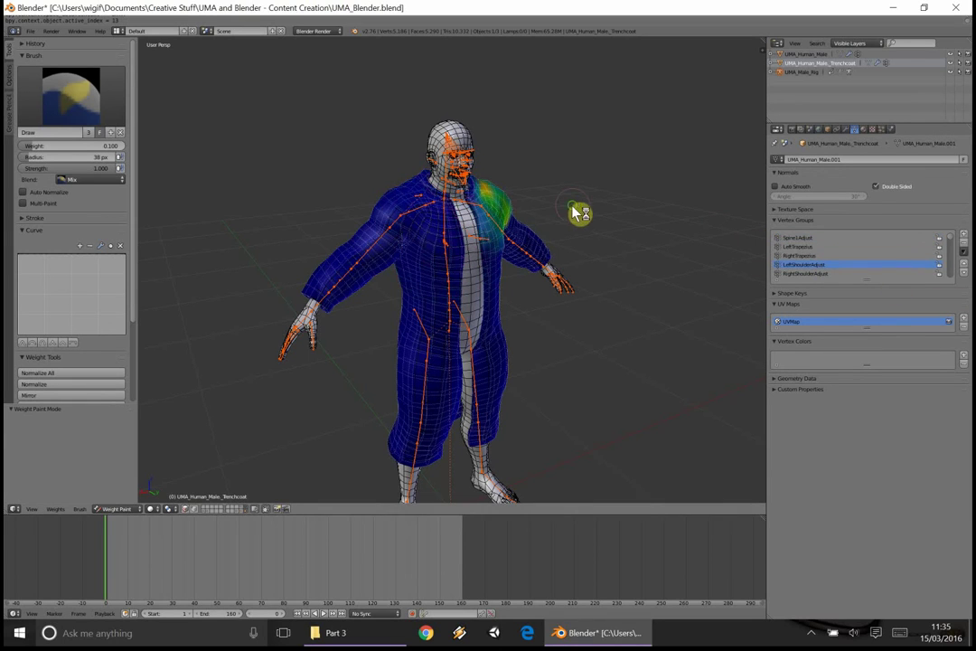
pyautogui.moveTo(578, 211); pyautogui.dragTo(503, 240, button='middle')
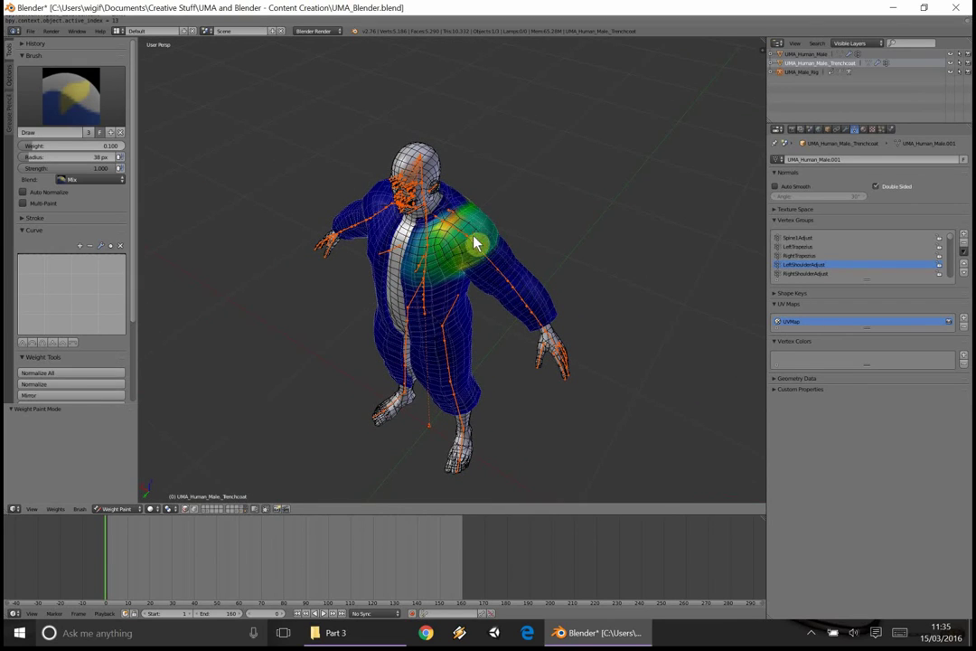
pyautogui.moveTo(488, 250); pyautogui.dragTo(499, 218, button='middle')
pyautogui.scroll(2, 499, 208)
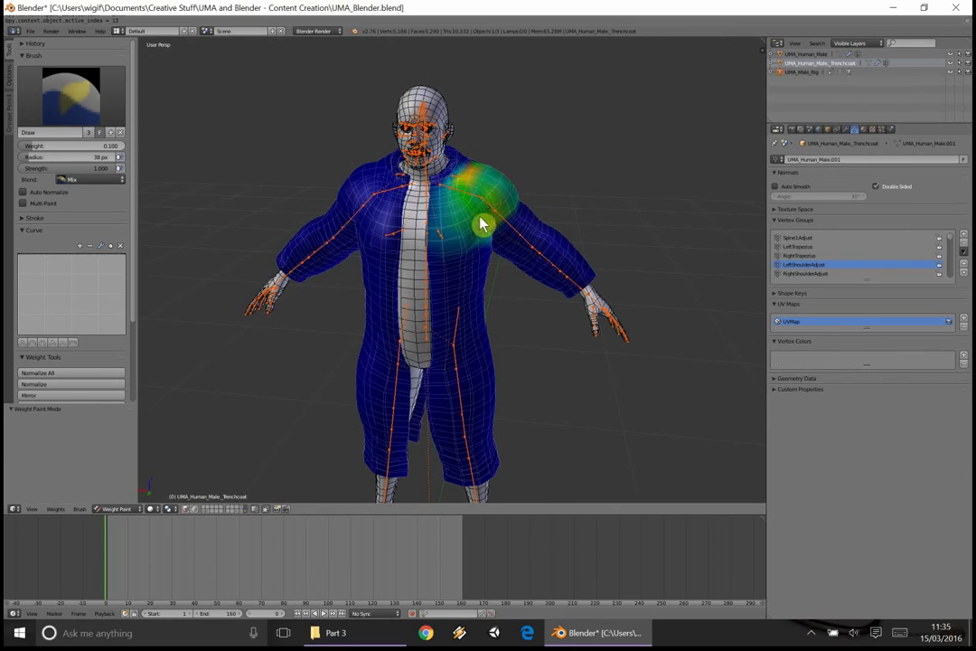
# Check the trenchcoat's weights for the finger vertex groups, including RightHandFinger05_01 and RightHandFinger05_03.
pyautogui.scroll(-10, 954, 248)
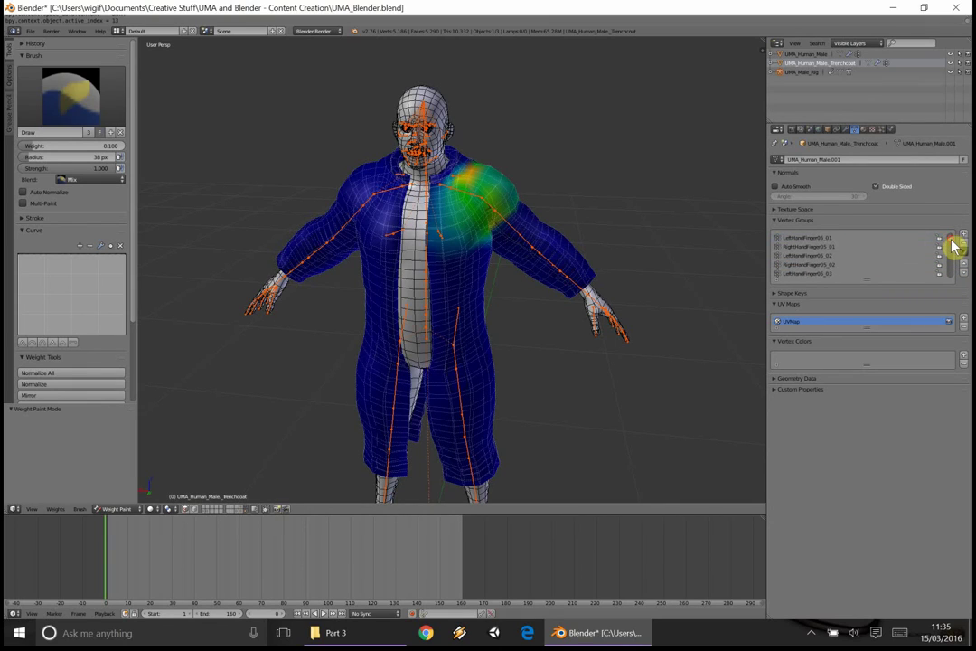
pyautogui.scroll(-3, 854, 258)
pyautogui.click(842, 255)
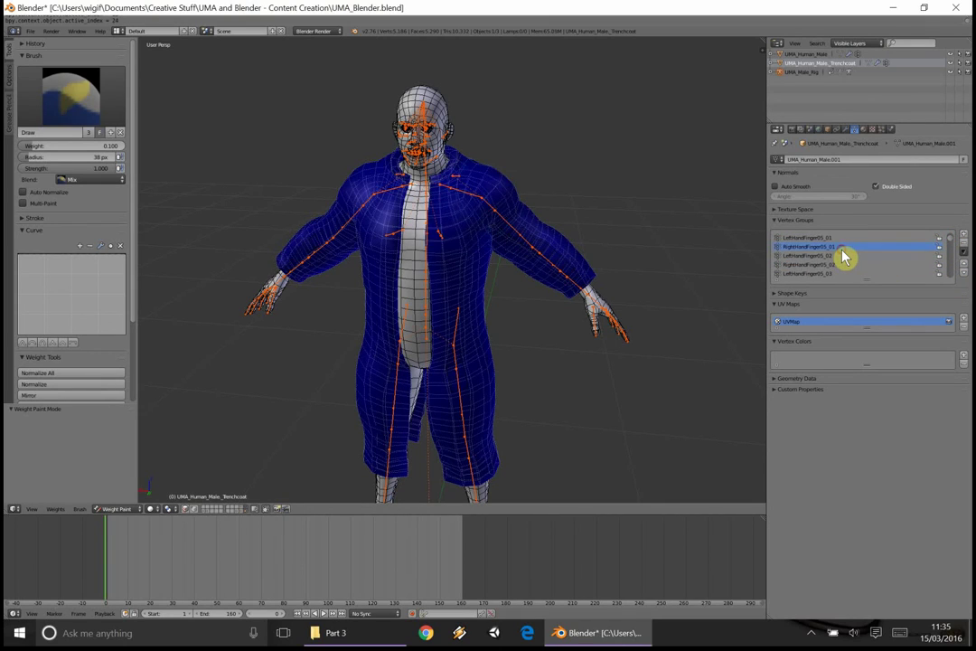
pyautogui.scroll(-3, 842, 258)
pyautogui.scroll(-4, 854, 264)
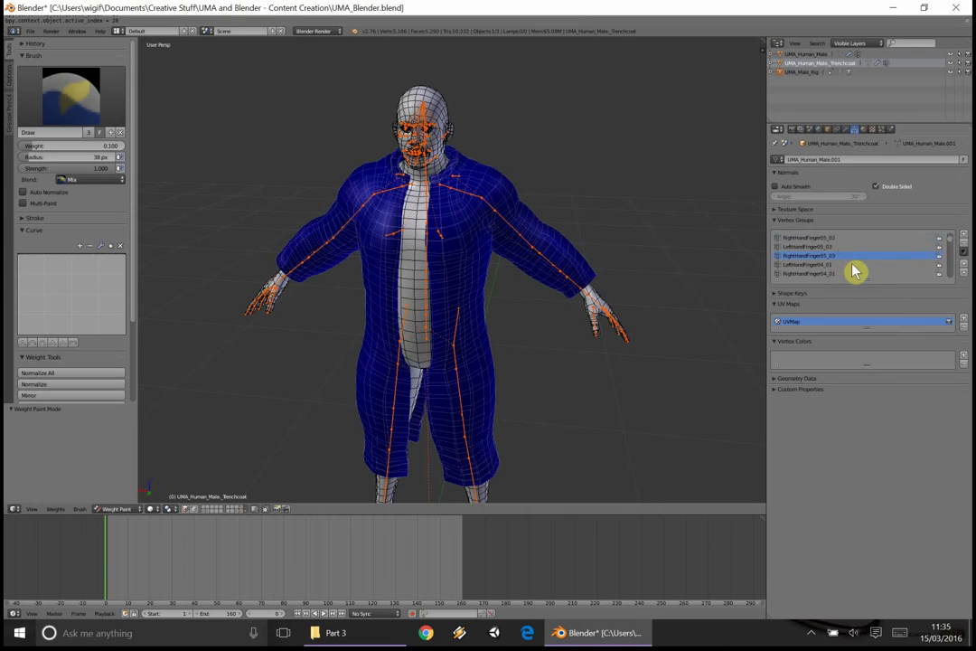
# Show the LowerBack vertex group's weights on the coat and look through the arm, neck and face groups that follow.
pyautogui.moveTo(948, 247); pyautogui.dragTo(952, 261)
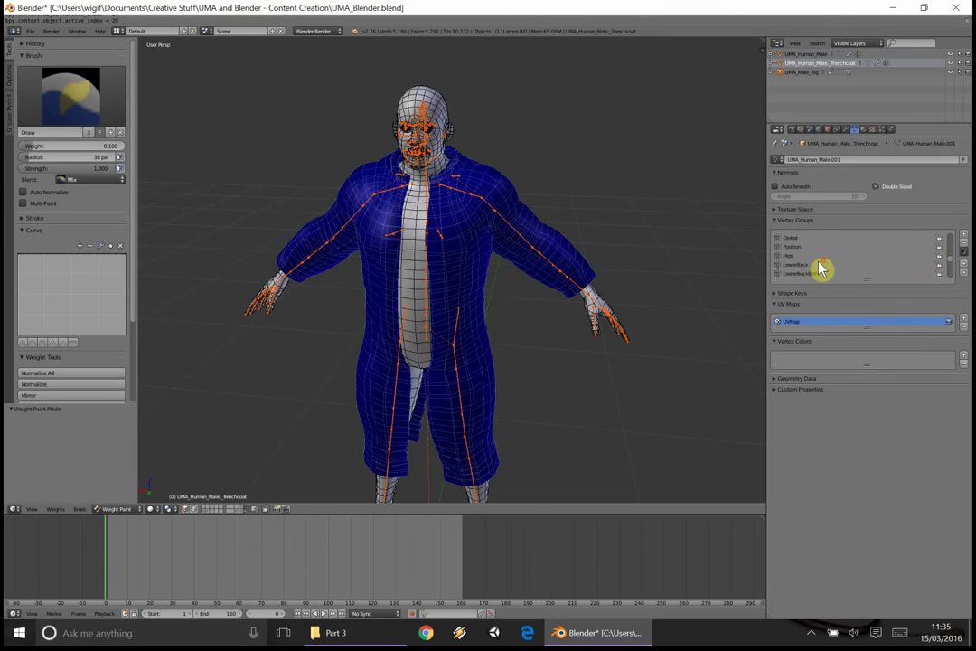
pyautogui.click(821, 265)
pyautogui.scroll(-2, 821, 262)
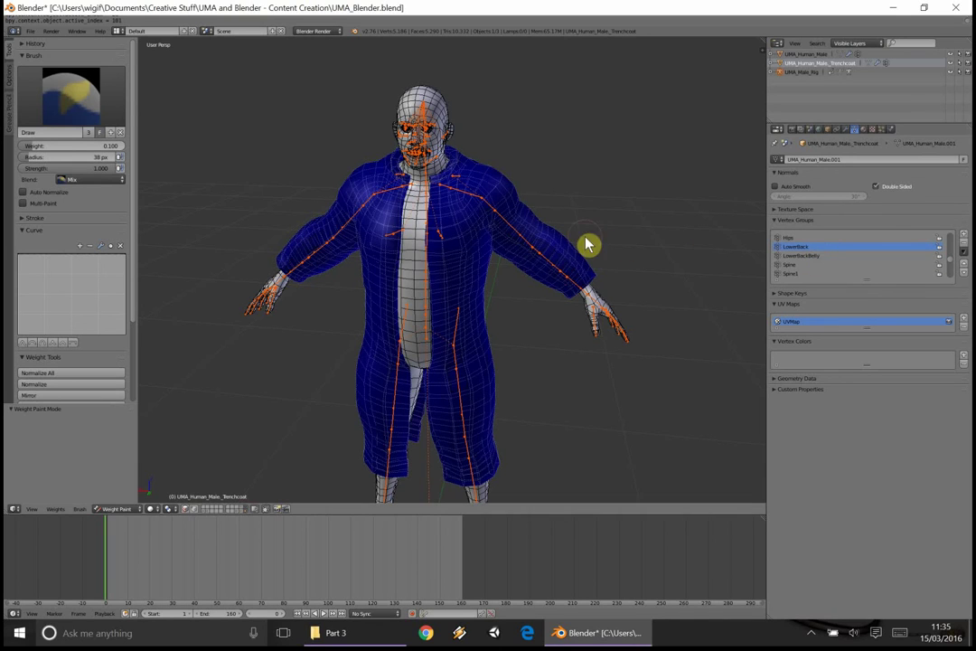
pyautogui.moveTo(588, 244); pyautogui.dragTo(632, 247, button='middle')
pyautogui.scroll(-4, 834, 249)
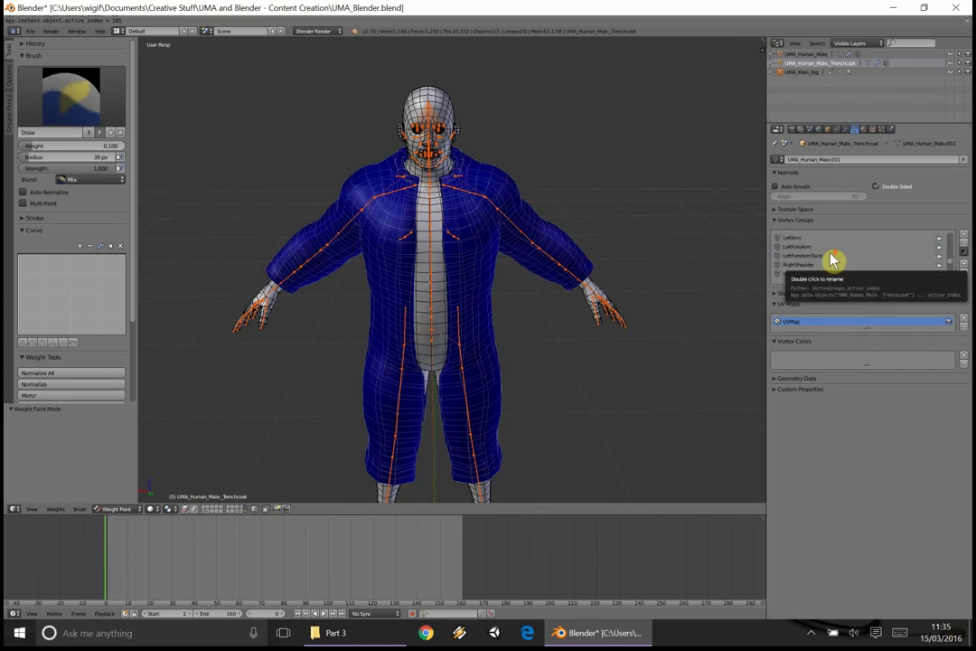
pyautogui.scroll(-5, 836, 262)
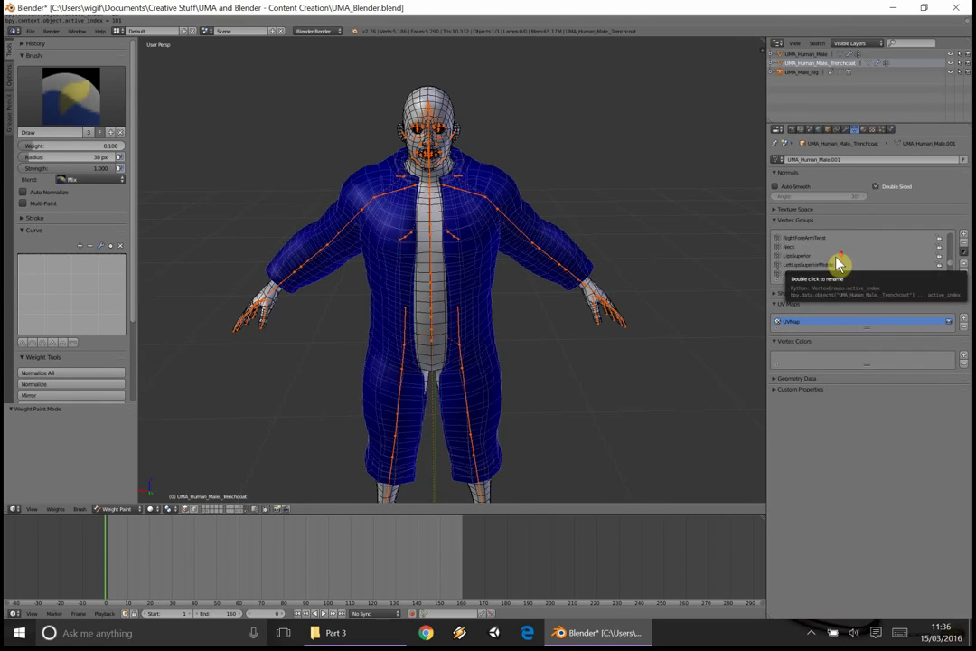
pyautogui.scroll(-3, 838, 262)
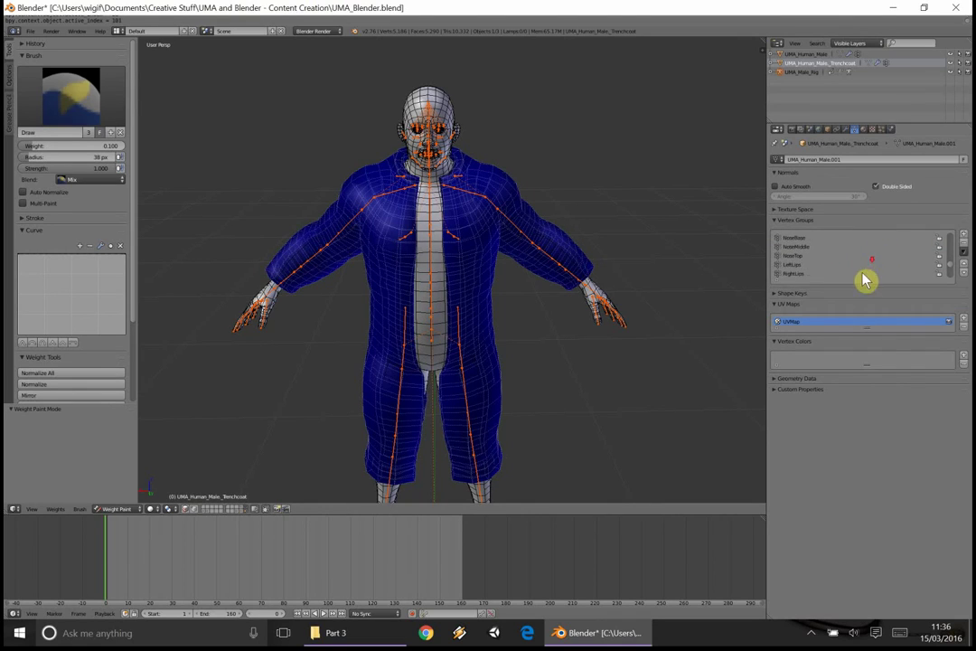
pyautogui.scroll(-5, 846, 251)
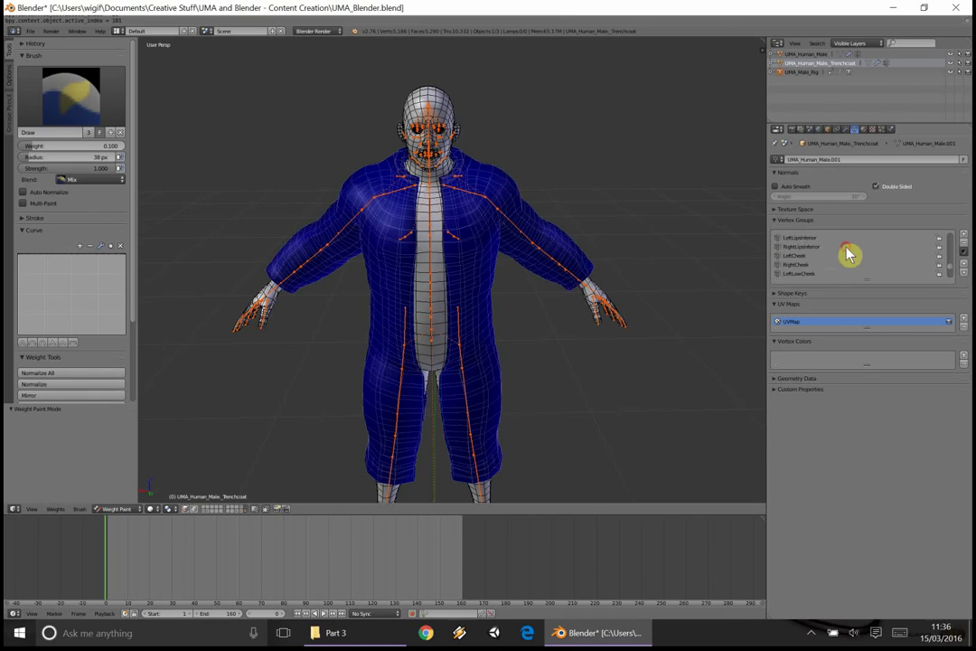
# Check the coat's weights for facial vertex groups such as LeftEyebrowLow and LeftUpperLid.
pyautogui.click(845, 246)
pyautogui.scroll(-6, 834, 262)
pyautogui.click(833, 258)
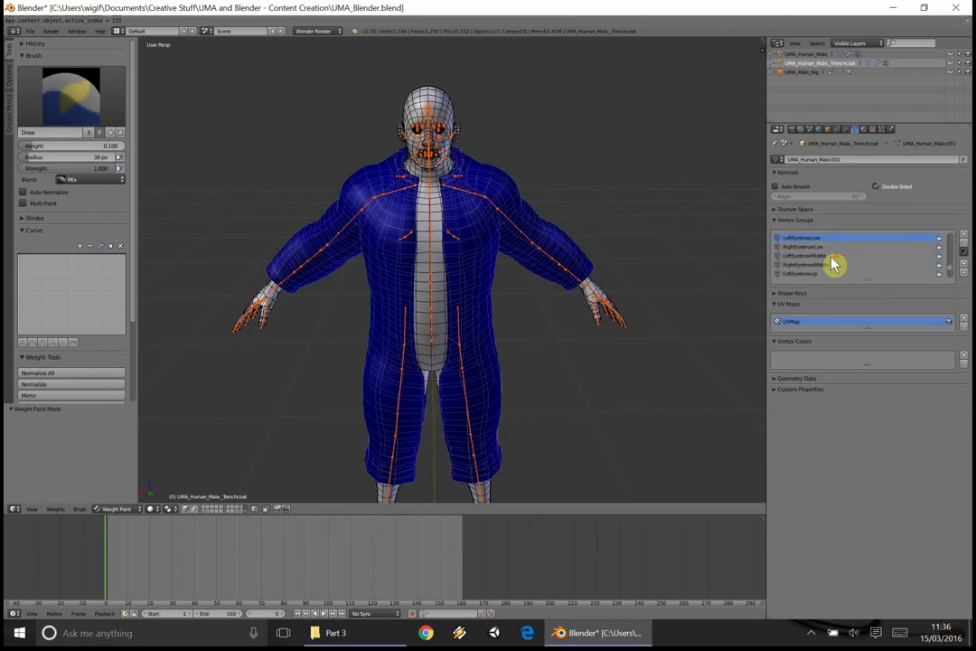
pyautogui.scroll(-6, 833, 261)
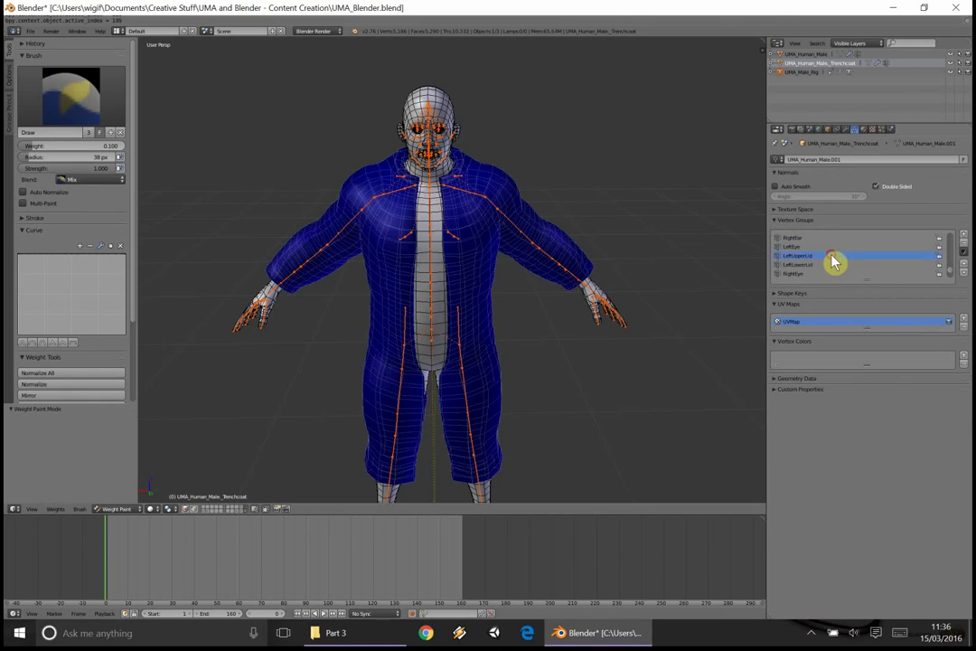
pyautogui.scroll(-5, 833, 262)
pyautogui.scroll(-4, 834, 261)
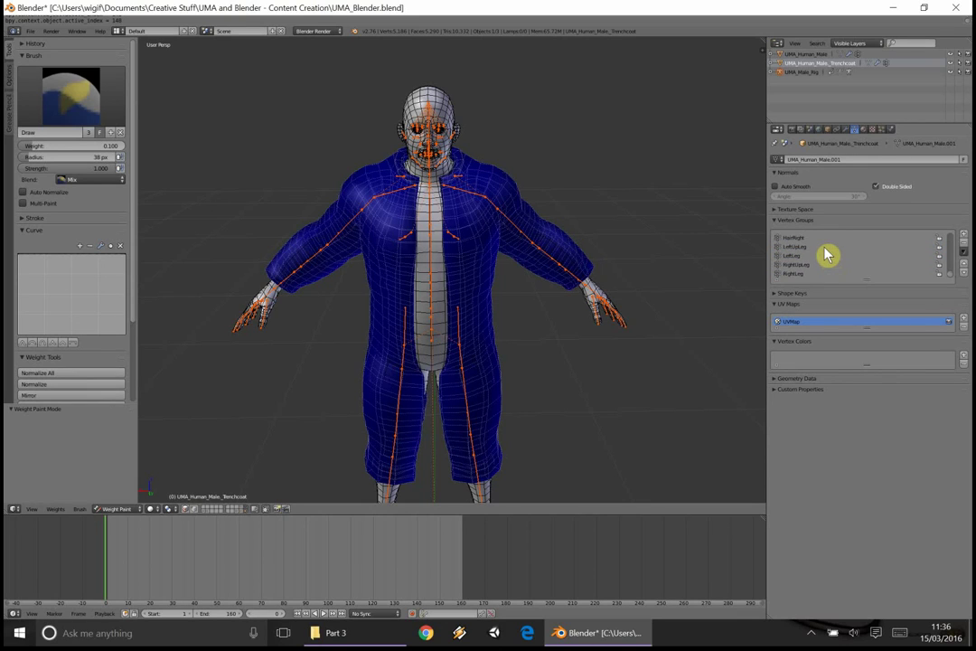
# Check the coat's weights for the leg vertex groups, including LeftUpLeg and RightLeg, from the side, back and front.
pyautogui.click(833, 257)
pyautogui.moveTo(511, 224); pyautogui.dragTo(759, 261, button='middle')
pyautogui.click(802, 257)
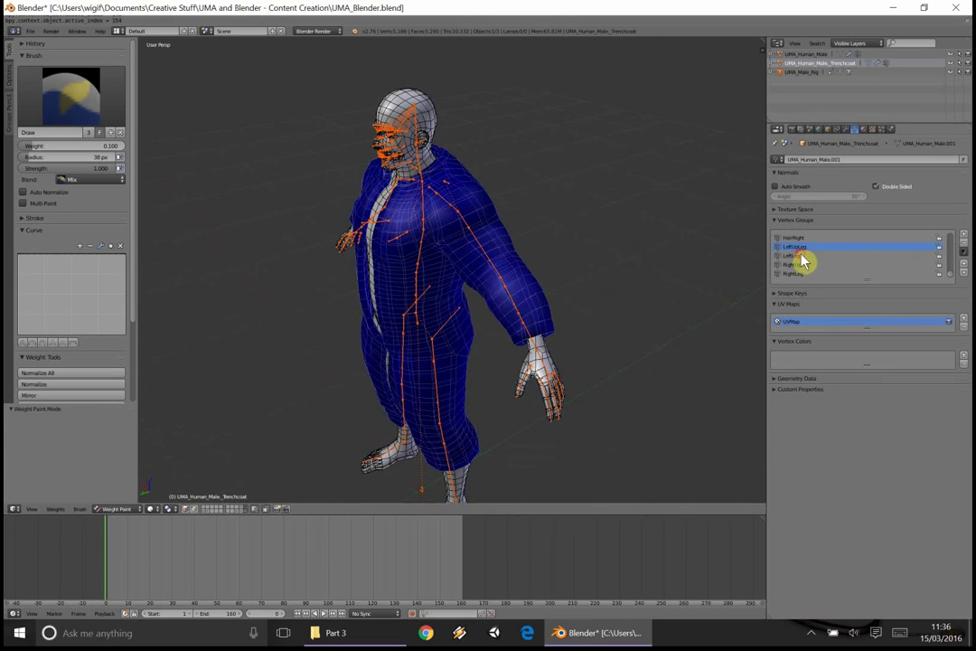
pyautogui.moveTo(664, 290); pyautogui.dragTo(816, 273, button='middle')
pyautogui.click(809, 274)
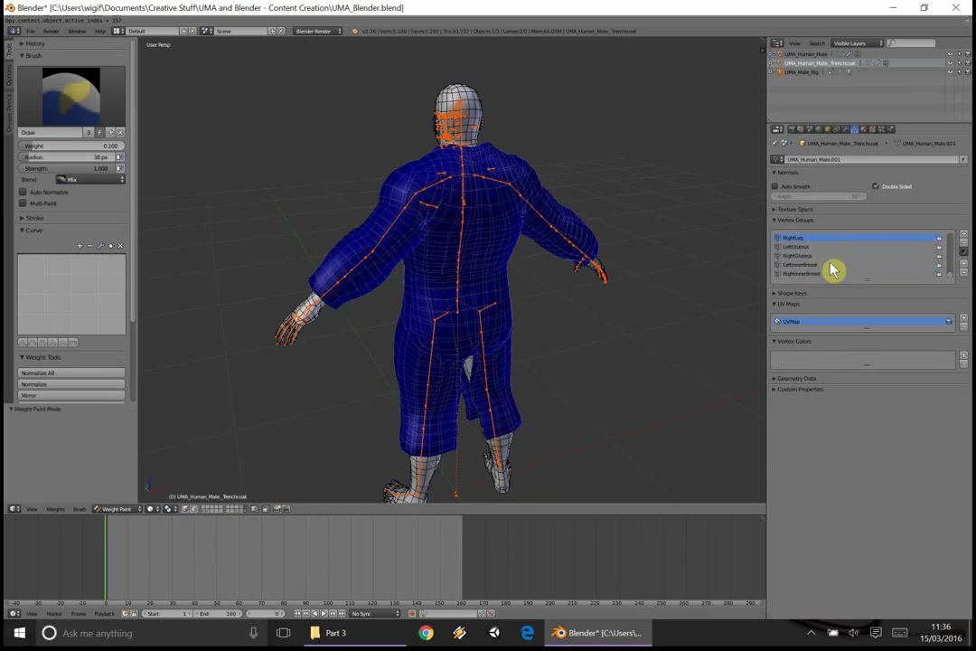
pyautogui.scroll(-4, 793, 262)
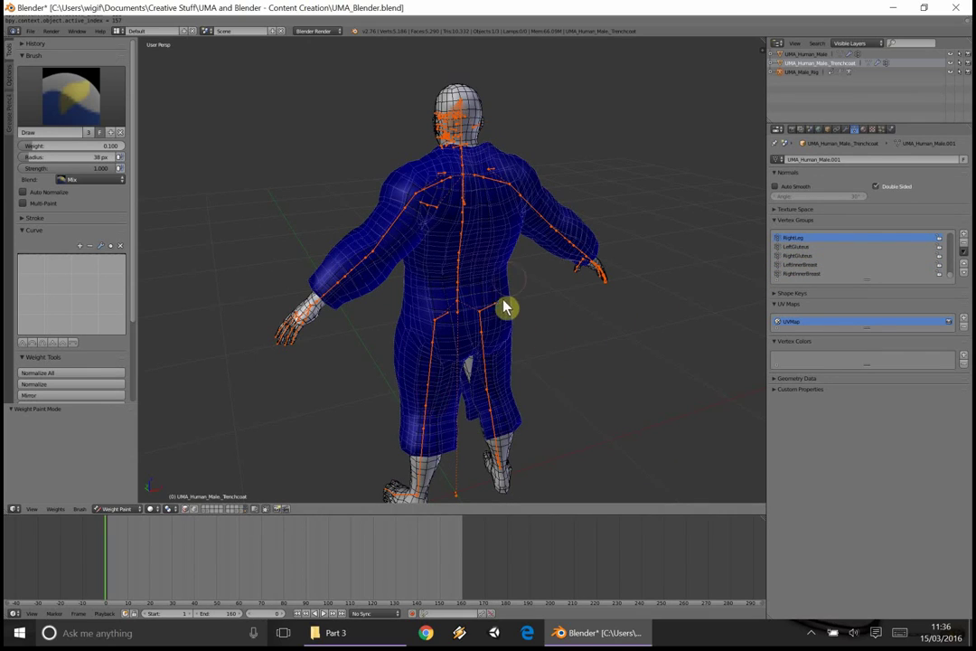
pyautogui.moveTo(423, 398); pyautogui.dragTo(475, 419, button='middle')
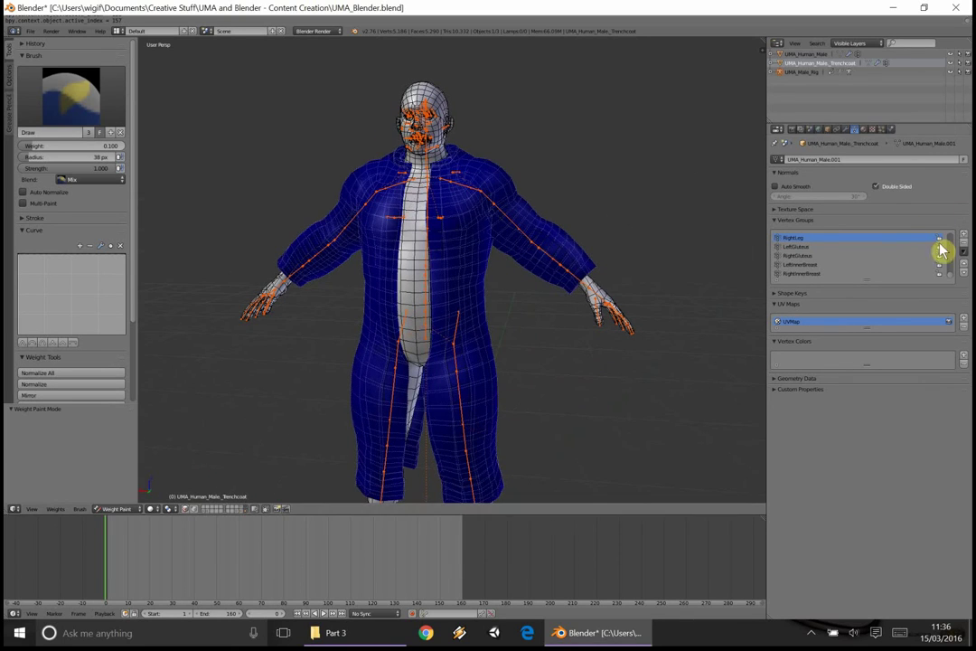
# Return to the adjust bones' vertex groups and inspect the LeftArmAdjust and RightArmAdjust weights on the sleeves.
pyautogui.moveTo(954, 276); pyautogui.dragTo(954, 246)
pyautogui.scroll(3, 893, 257)
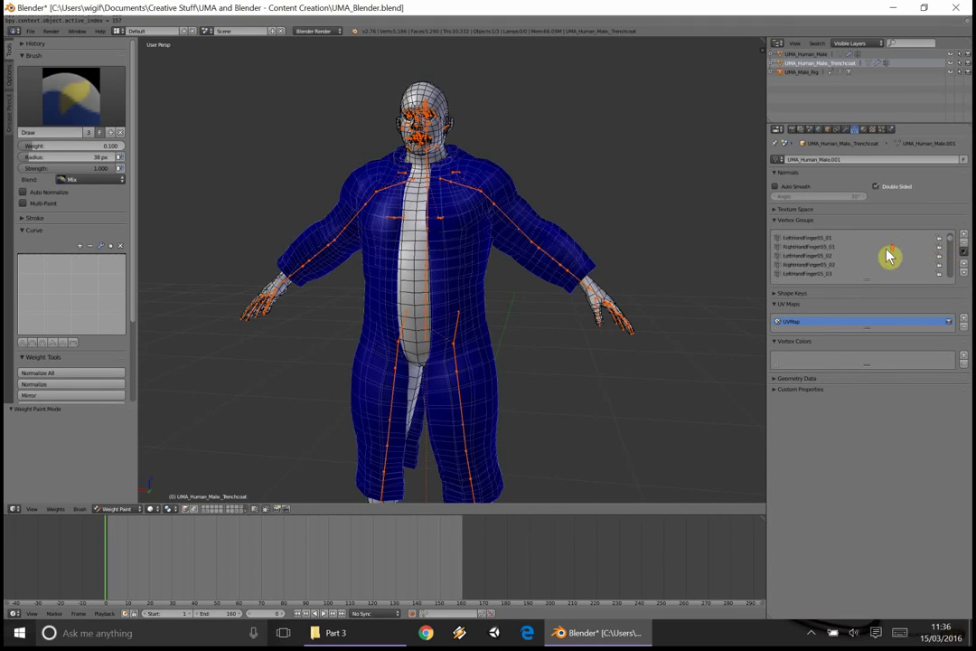
pyautogui.scroll(3, 891, 259)
pyautogui.scroll(3, 844, 260)
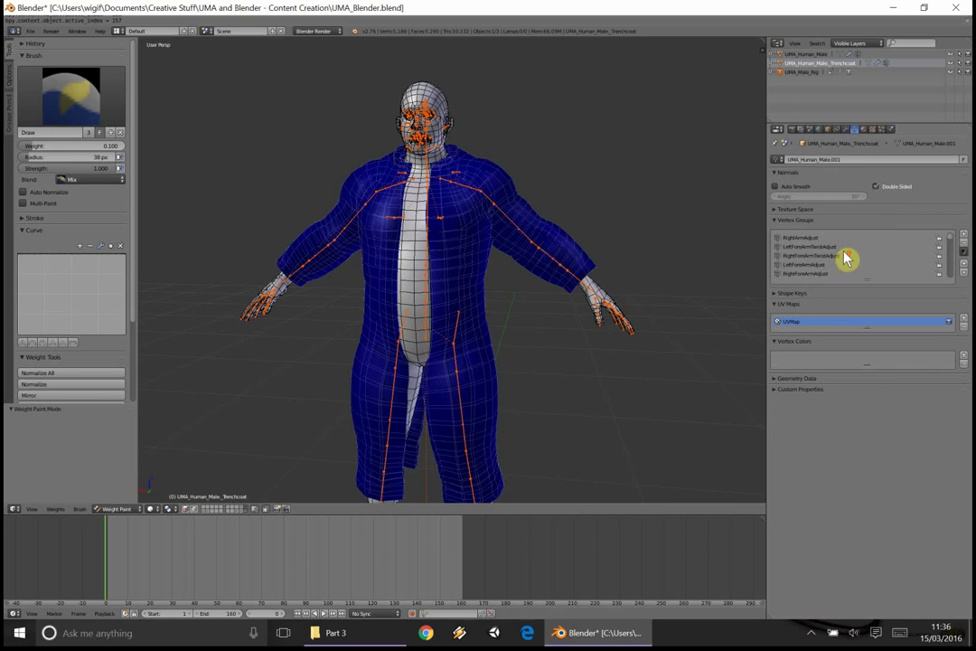
pyautogui.click(844, 260)
pyautogui.scroll(-2, 829, 256)
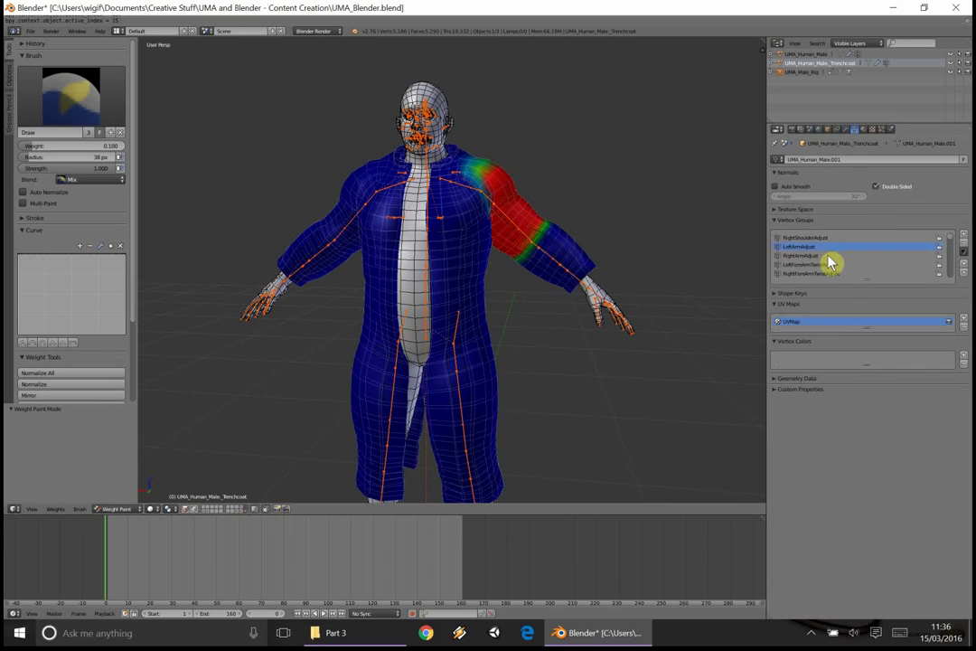
pyautogui.click(827, 256)
# Inspect the coat's torso weights for the SpineAdjust, Spine1Adjust and LowerBackAdjust vertex groups.
pyautogui.scroll(-3, 840, 262)
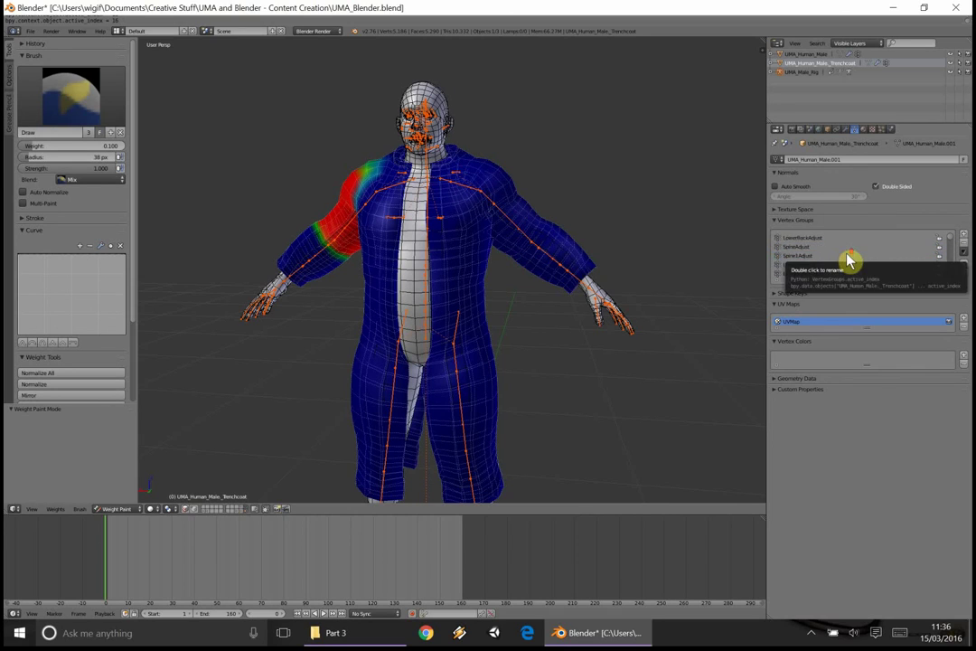
pyautogui.scroll(1, 814, 271)
pyautogui.click(816, 265)
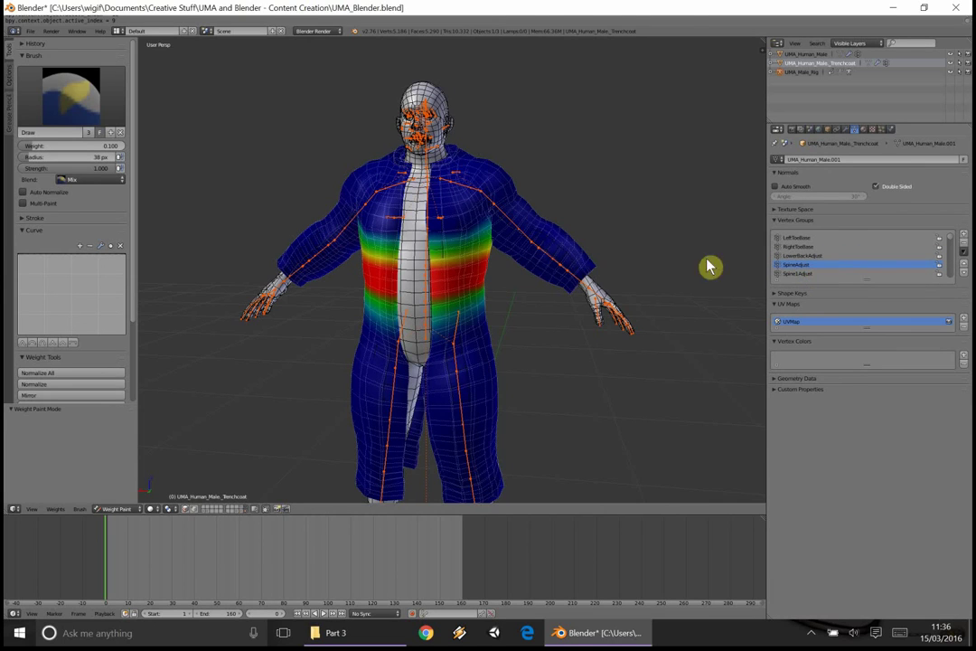
pyautogui.moveTo(583, 252); pyautogui.dragTo(633, 253, button='middle')
pyautogui.click(800, 274)
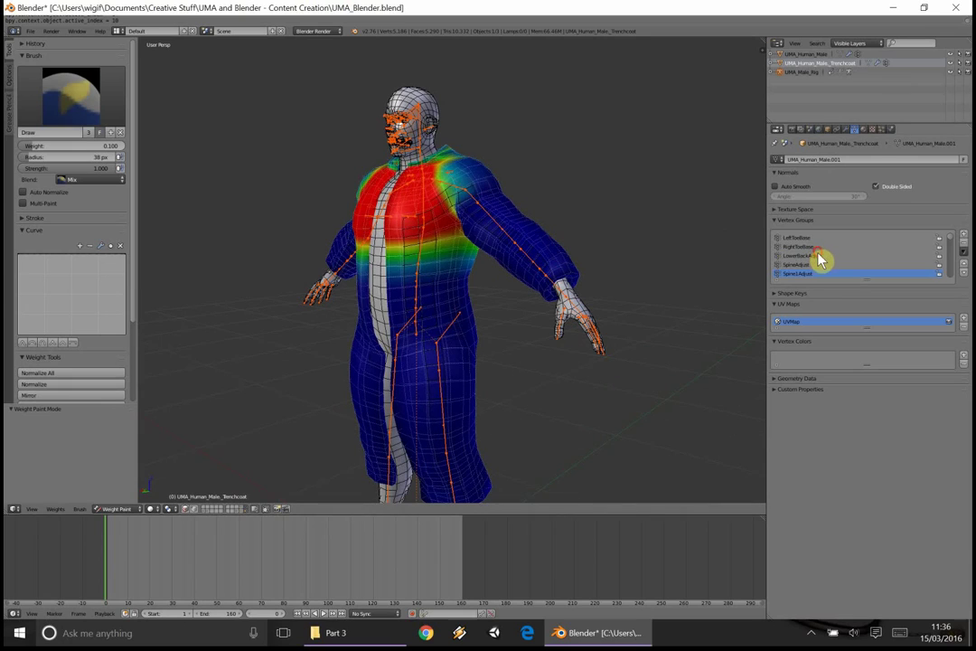
pyautogui.click(821, 259)
# Inspect the LeftShoulderAdjust and RightArmAdjust vertex groups' weights with the full figure in view.
pyautogui.scroll(-2, 822, 260)
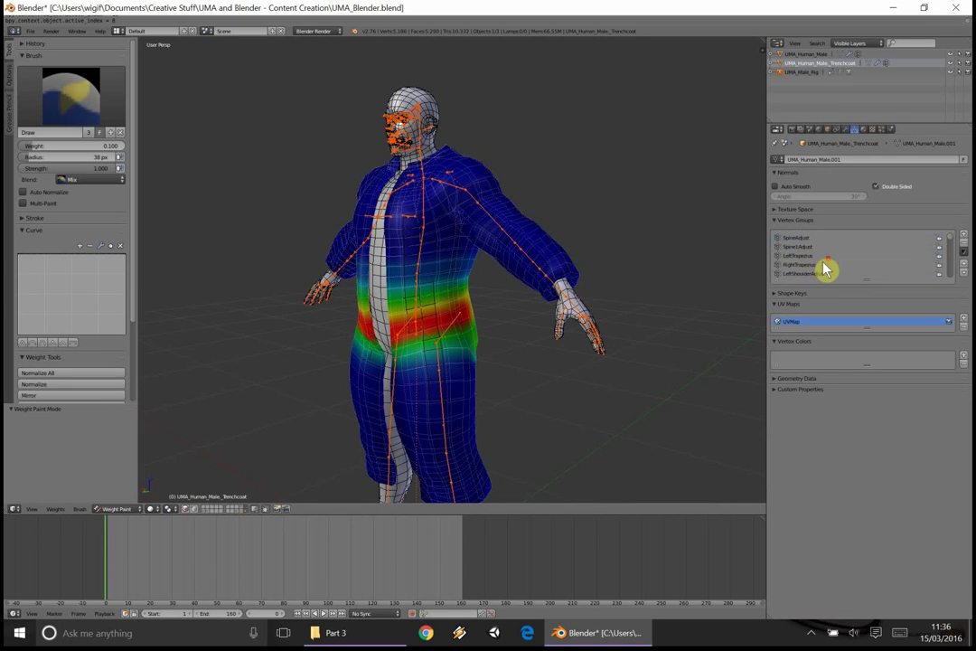
pyautogui.click(827, 264)
pyautogui.scroll(-2, 741, 257)
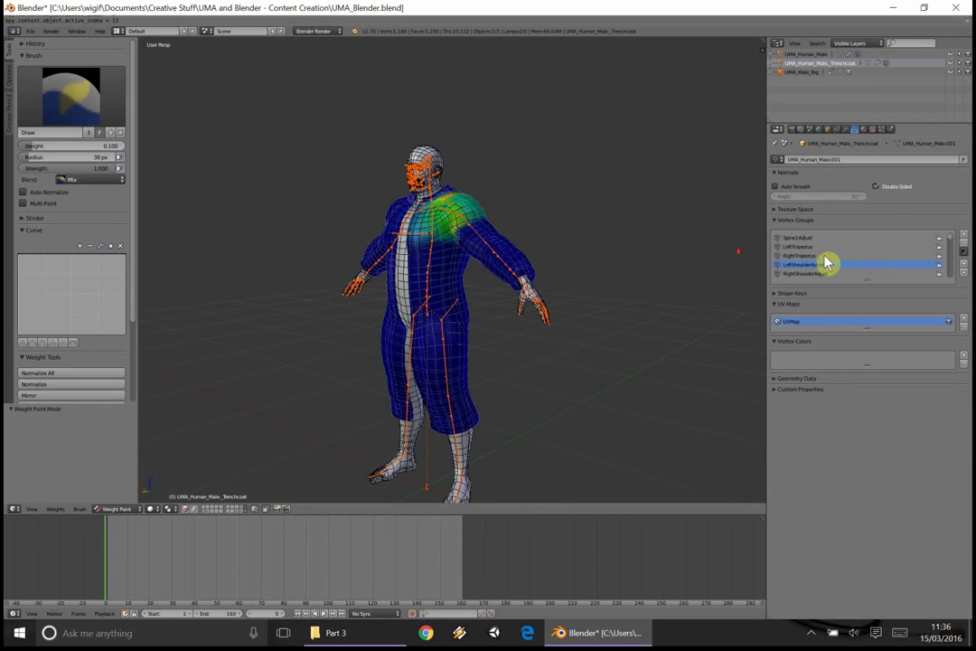
pyautogui.scroll(-3, 836, 265)
pyautogui.click(837, 265)
pyautogui.scroll(-1, 841, 273)
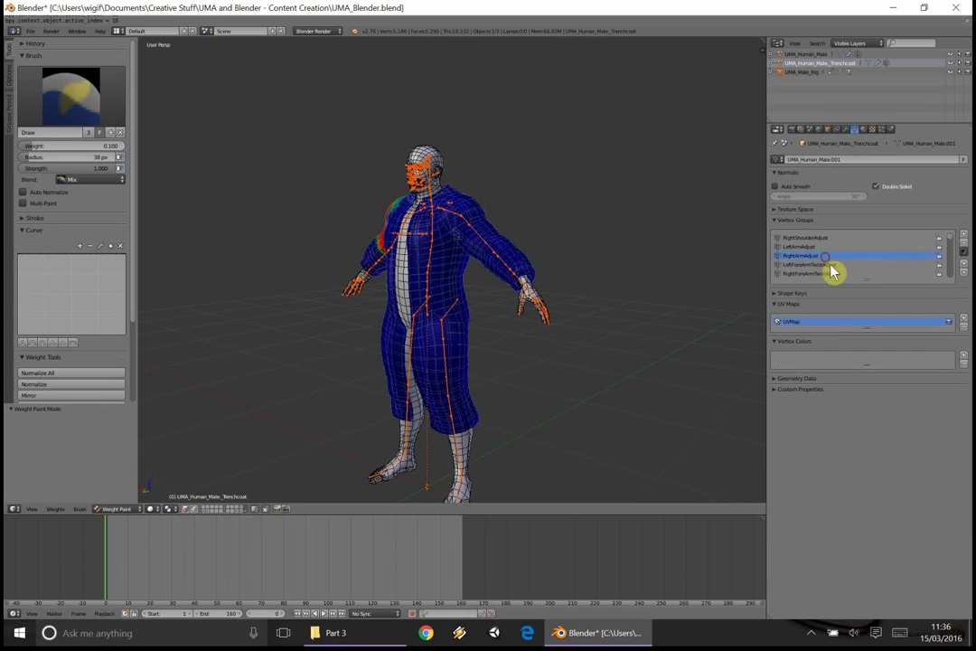
# Inspect the forearm weights on both sleeves using the RightForeArmTwistAdjust, LeftForeArmAdjust and RightForeArmAdjust vertex groups.
pyautogui.click(831, 264)
pyautogui.click(839, 273)
pyautogui.scroll(-2, 835, 271)
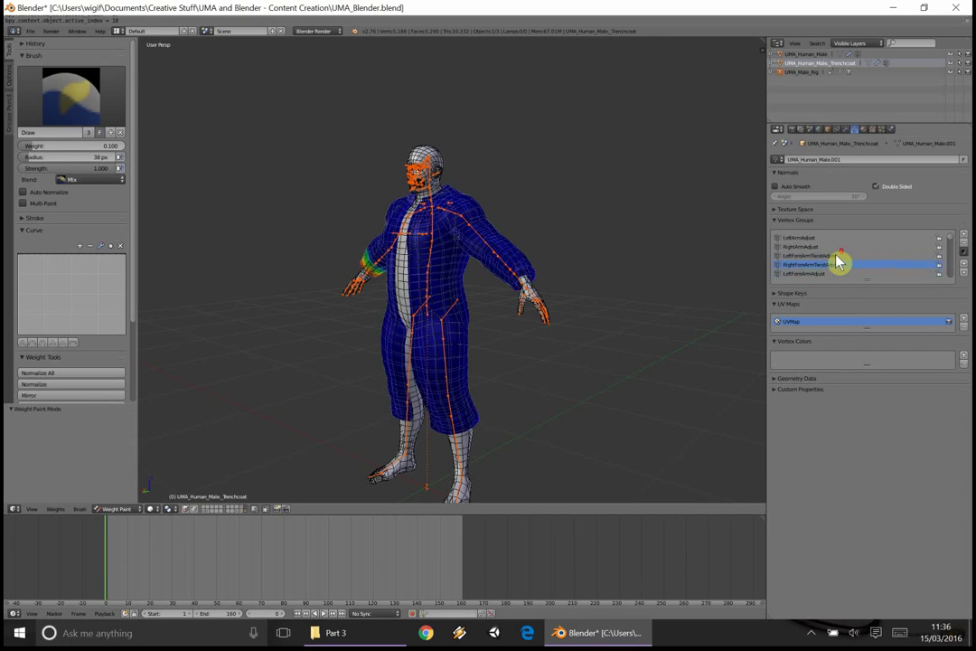
pyautogui.click(829, 267)
pyautogui.scroll(-2, 829, 269)
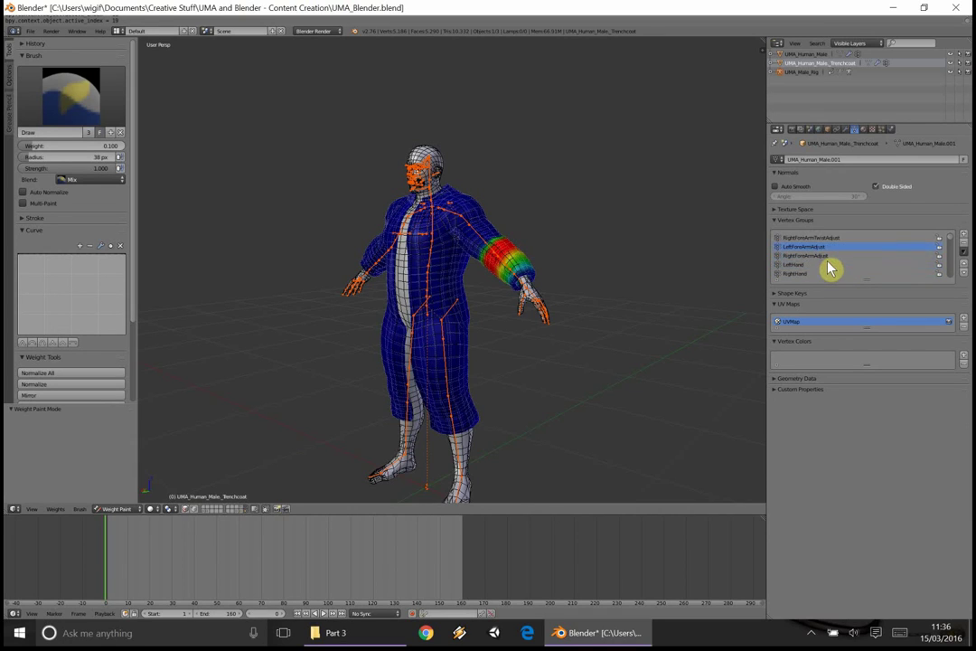
pyautogui.click(827, 257)
# Show the LeftOuterBreast vertex group's weights and inspect them on the coat's chest from the front.
pyautogui.scroll(-20, 818, 271)
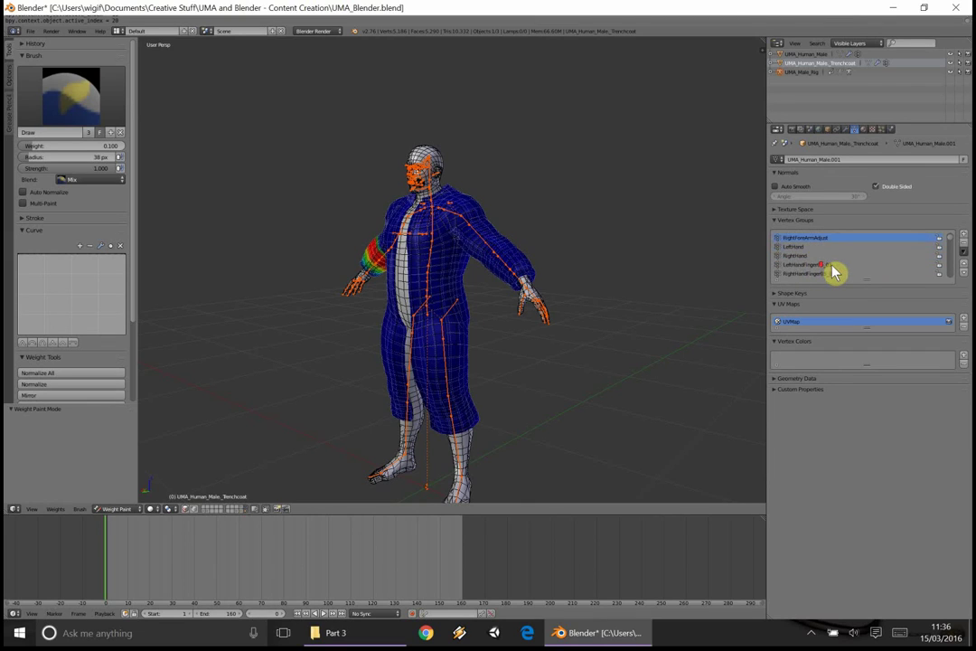
pyautogui.scroll(6, 836, 268)
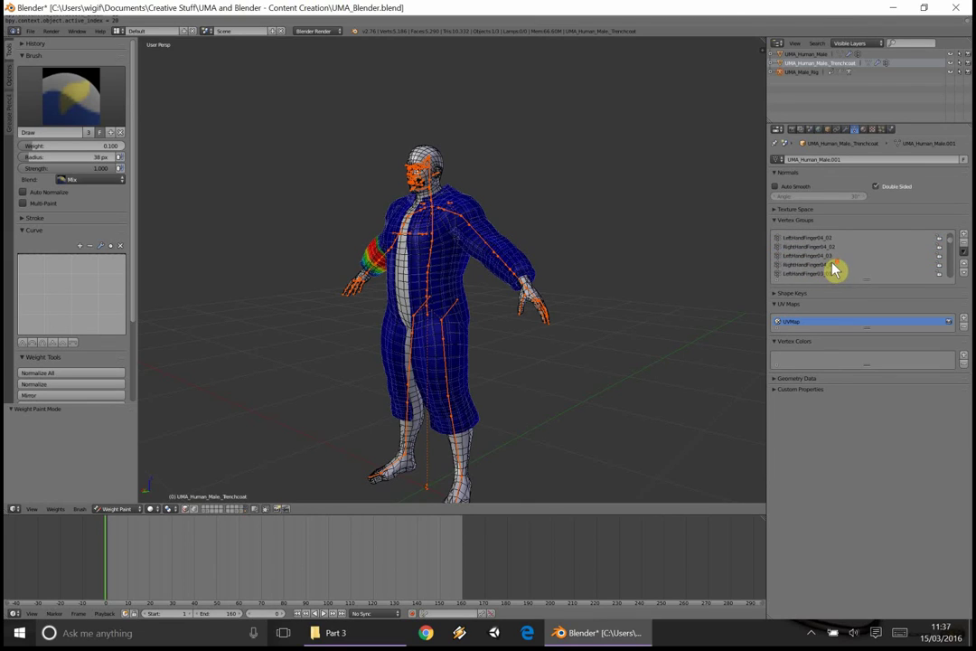
pyautogui.scroll(6, 842, 265)
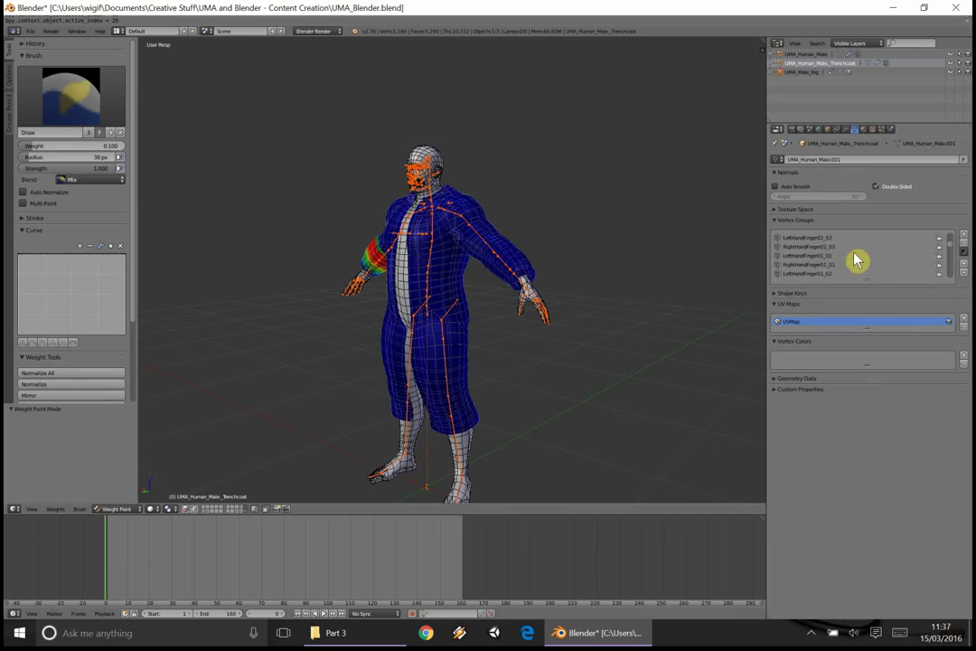
pyautogui.scroll(10, 832, 258)
pyautogui.click(816, 239)
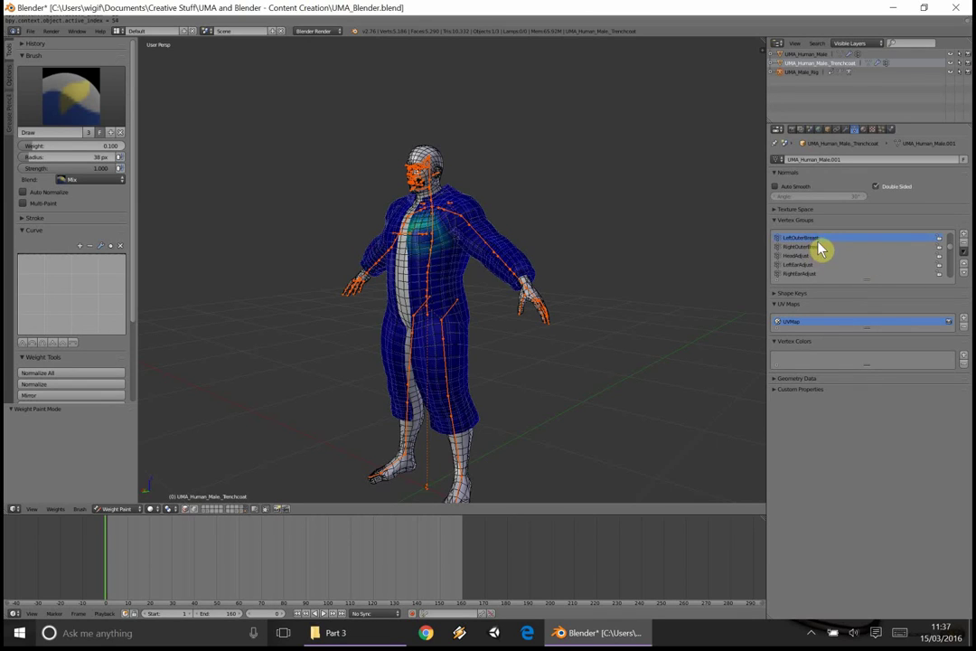
pyautogui.moveTo(437, 234); pyautogui.dragTo(458, 237, button='middle')
pyautogui.scroll(3, 466, 238)
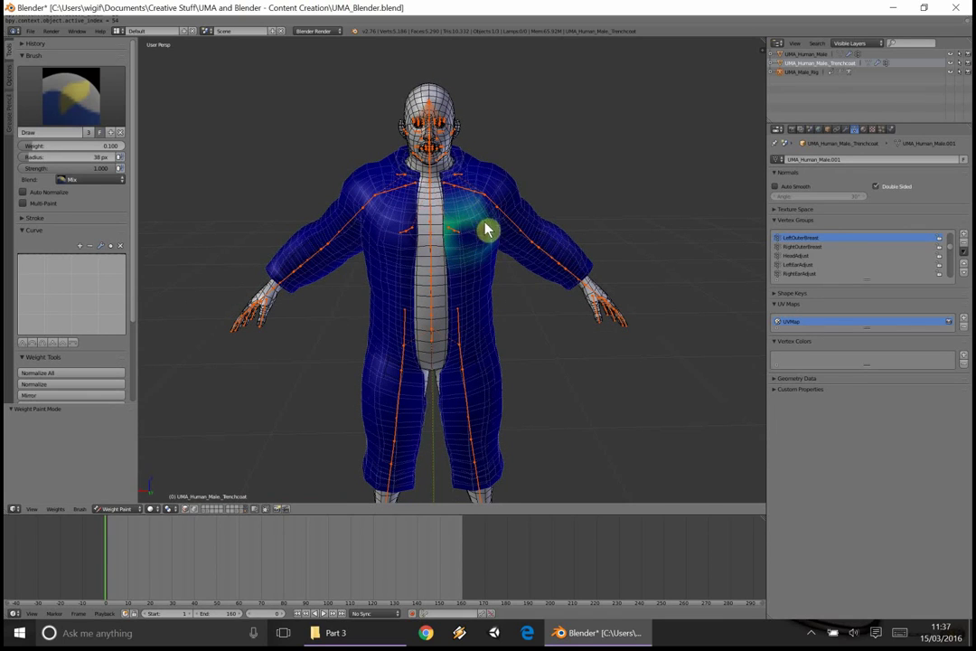
# Inspect the HeadAdjust vertex group's weights around the coat's collar and return the trenchcoat to Object Mode.
pyautogui.click(823, 258)
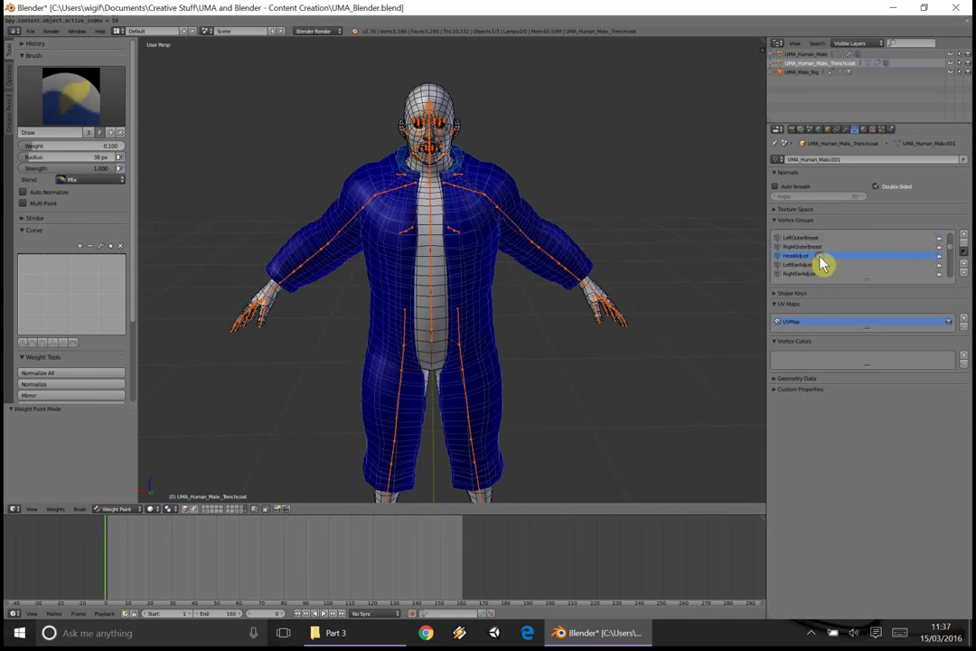
pyautogui.moveTo(495, 163)
pyautogui.mouseDown(button='middle')
pyautogui.moveTo(408, 163)
pyautogui.moveTo(488, 161)
pyautogui.moveTo(464, 144)
pyautogui.moveTo(492, 166)
pyautogui.moveTo(486, 156)
pyautogui.mouseUp(button='middle')
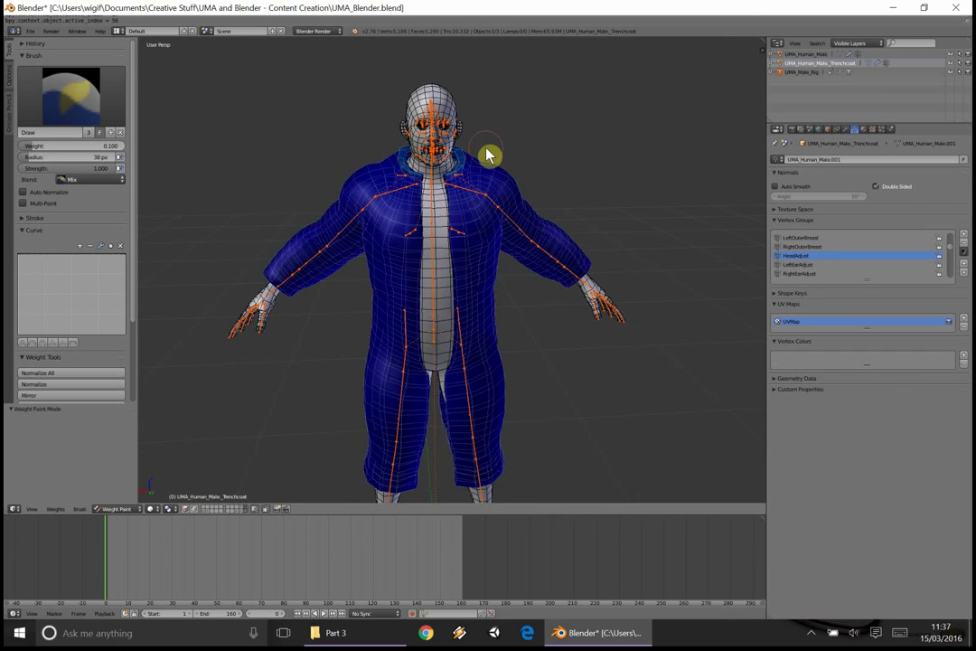
pyautogui.click(114, 509)
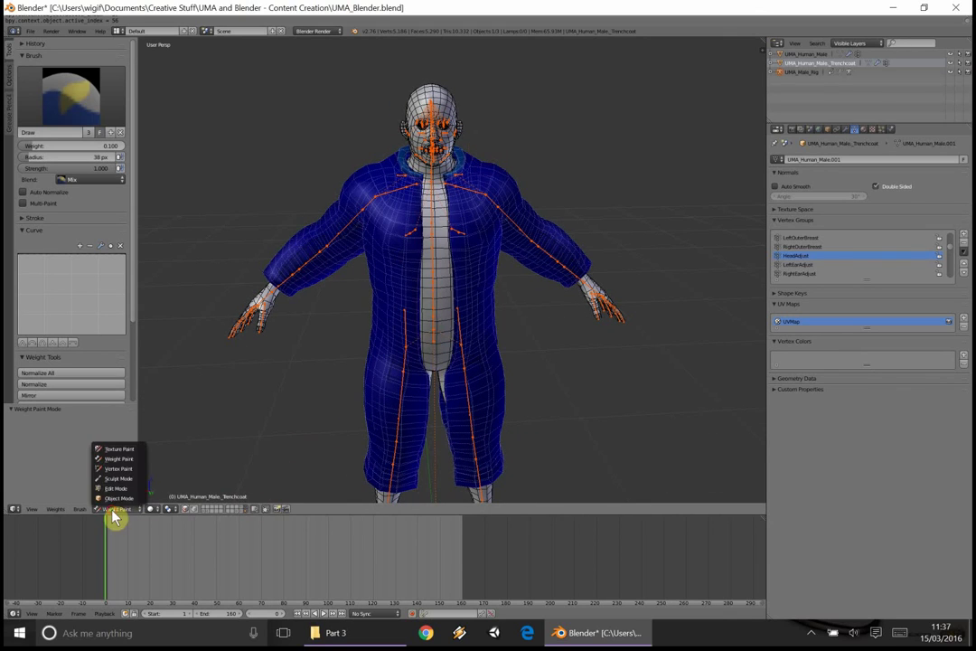
pyautogui.click(122, 498)
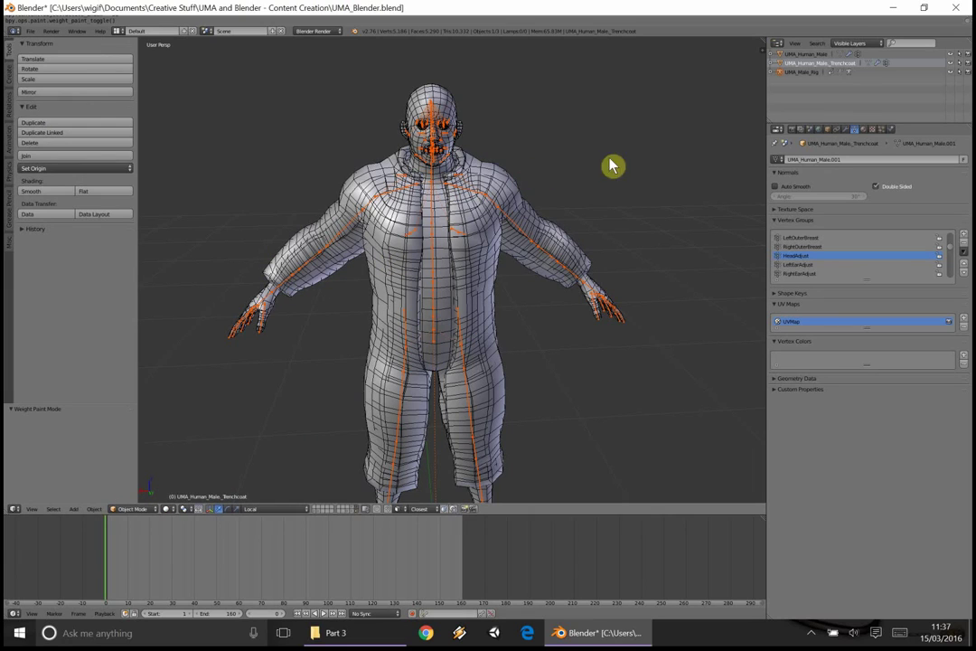
# Select the UMA_Human_Male_Trenchcoat object and expand its mesh data to list the assigned materials.
pyautogui.click(779, 72)
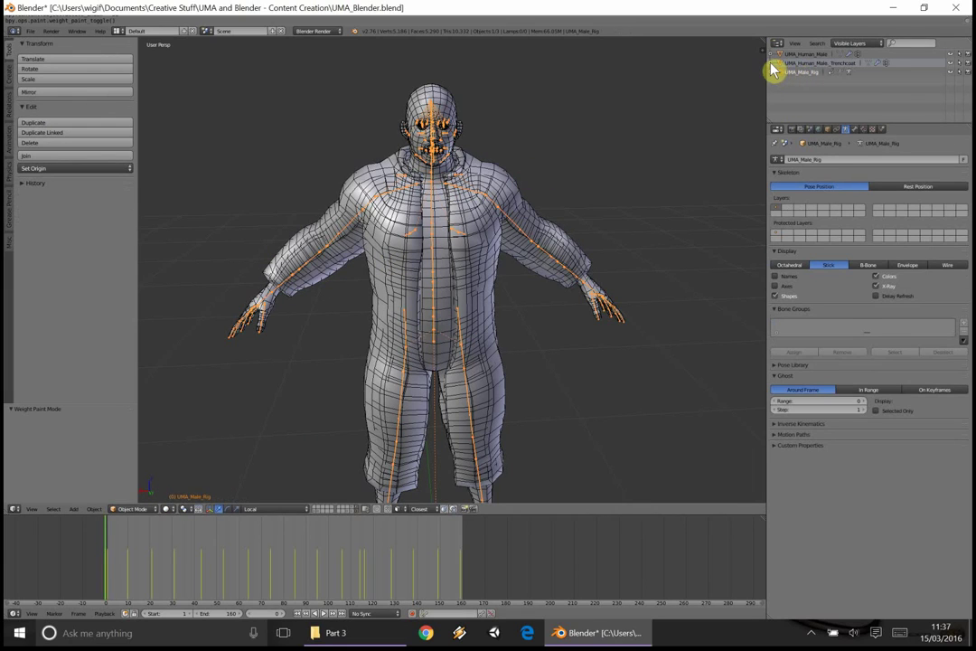
pyautogui.click(772, 63)
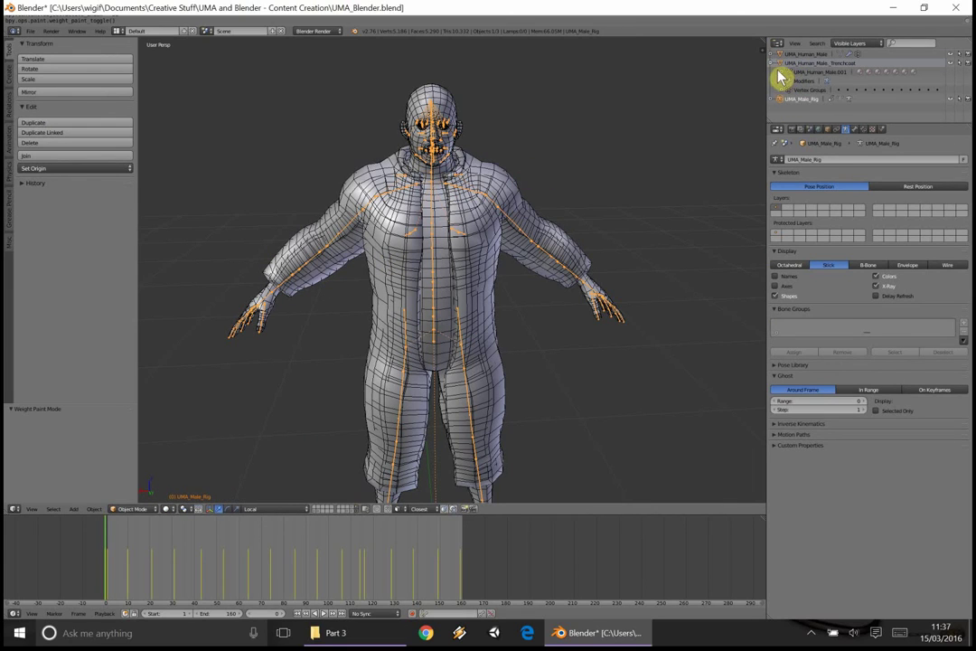
pyautogui.moveTo(562, 191); pyautogui.dragTo(442, 333, button='middle')
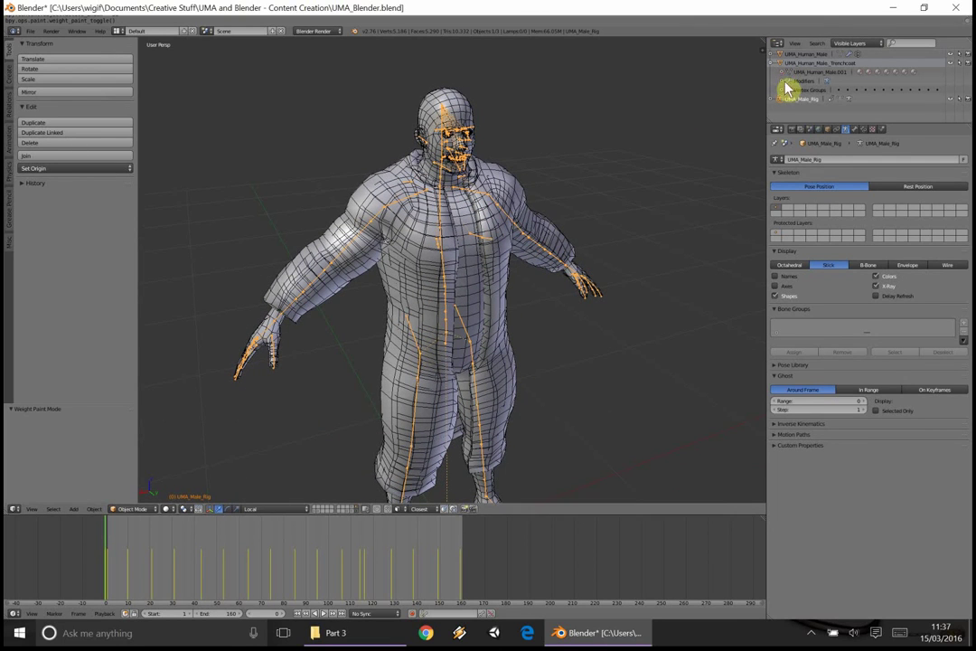
pyautogui.click(811, 65)
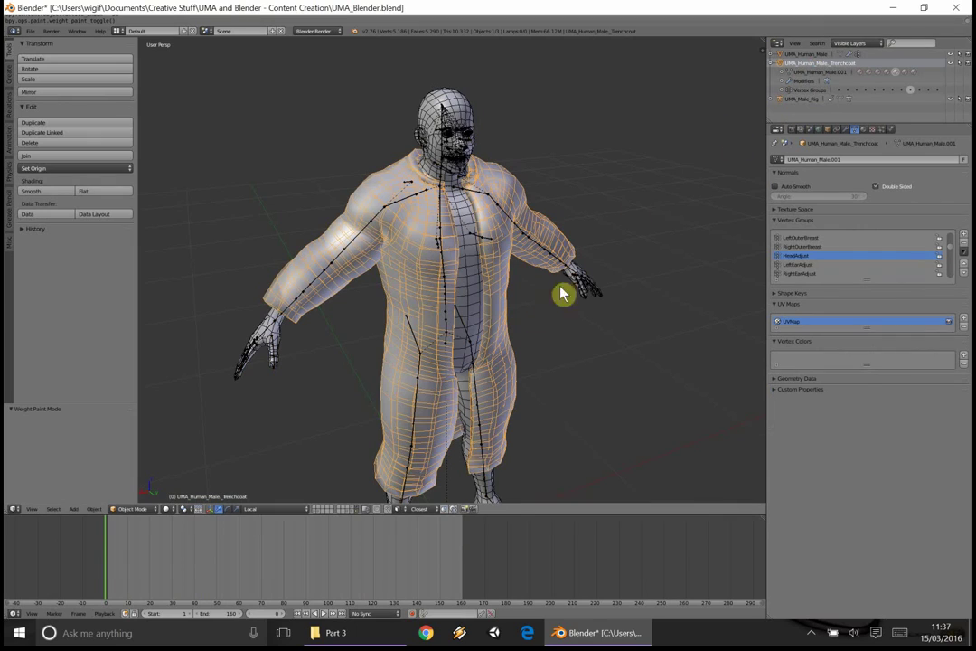
pyautogui.click(787, 73)
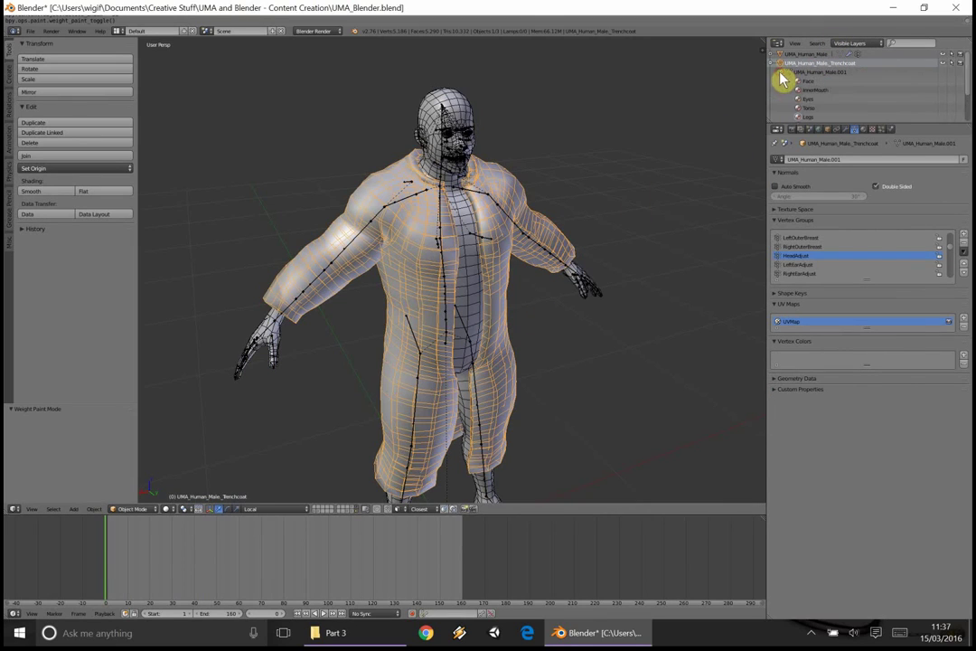
# Select the trenchcoat mesh's materials together, including Face, InnerMouth, Eyes, Torso and Legs.
pyautogui.click(830, 81)
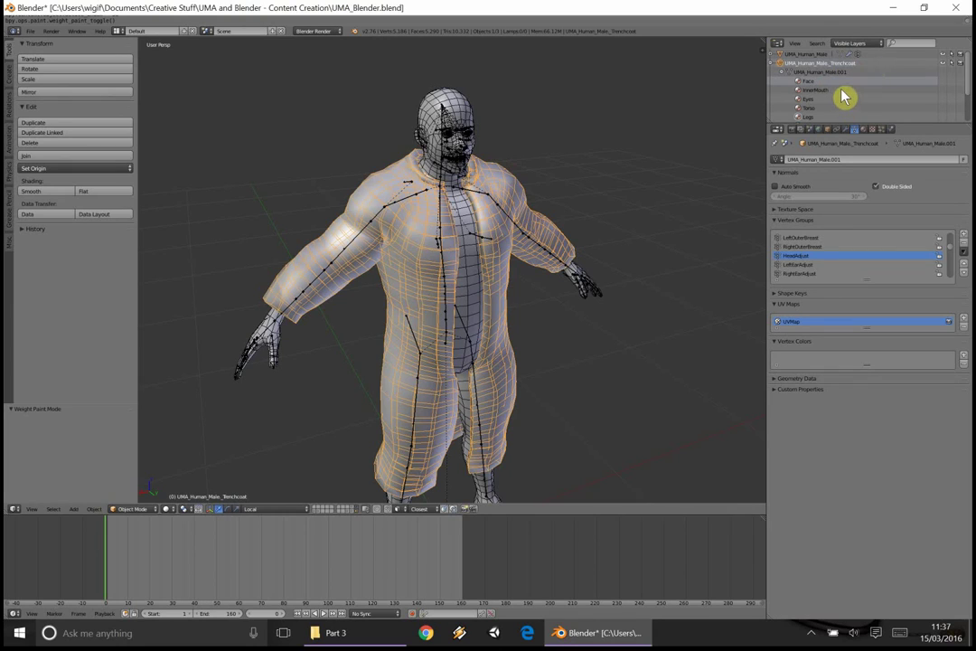
pyautogui.keyDown('ctrl'); pyautogui.click(843, 90); pyautogui.keyUp('ctrl')
pyautogui.keyDown('ctrl'); pyautogui.click(848, 99); pyautogui.keyUp('ctrl')
pyautogui.keyDown('ctrl'); pyautogui.click(849, 107); pyautogui.keyUp('ctrl')
pyautogui.keyDown('ctrl'); pyautogui.click(846, 117); pyautogui.keyUp('ctrl')
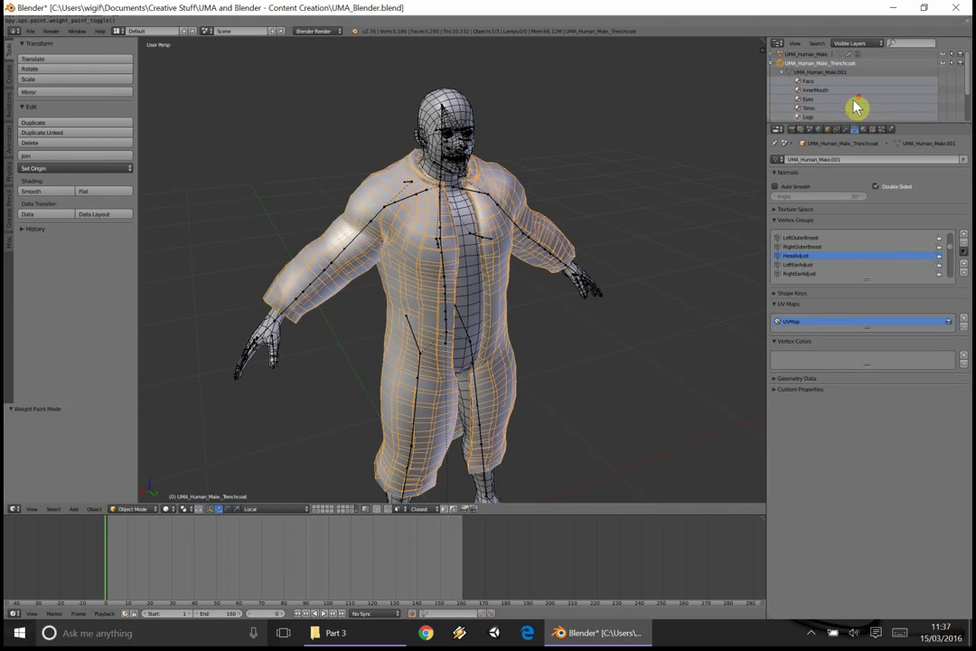
pyautogui.scroll(-2, 836, 116)
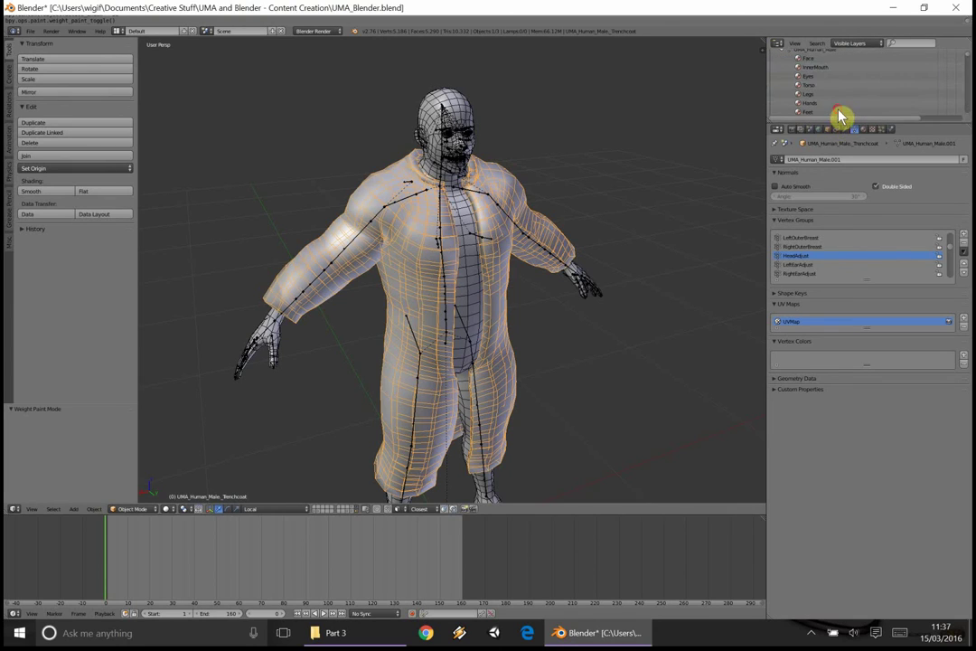
# Review the material lists from Face to Feet and the modifier entries in the object hierarchy.
pyautogui.scroll(2, 854, 101)
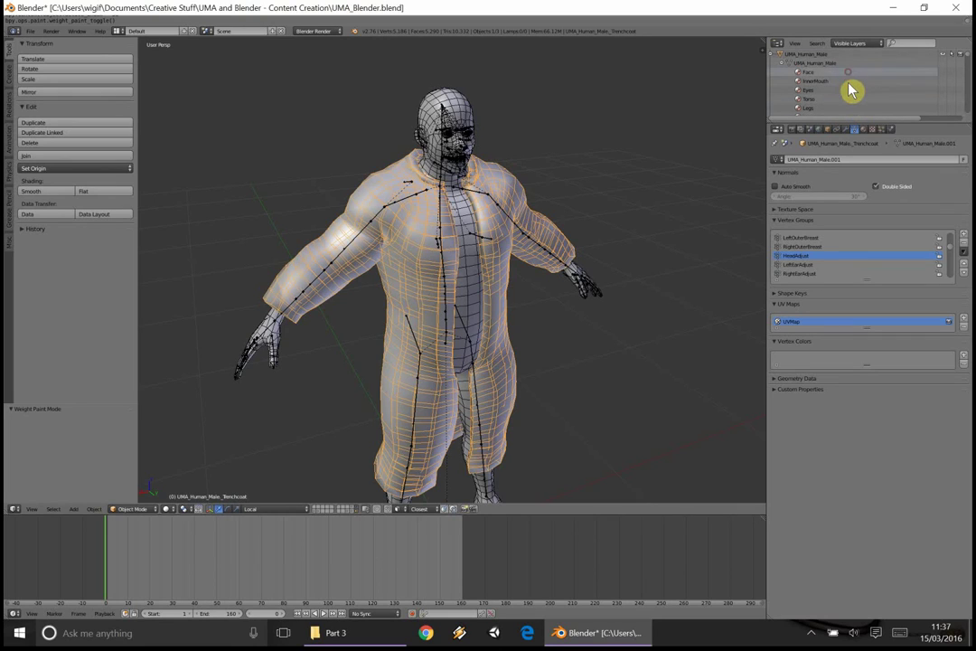
pyautogui.scroll(-2, 852, 109)
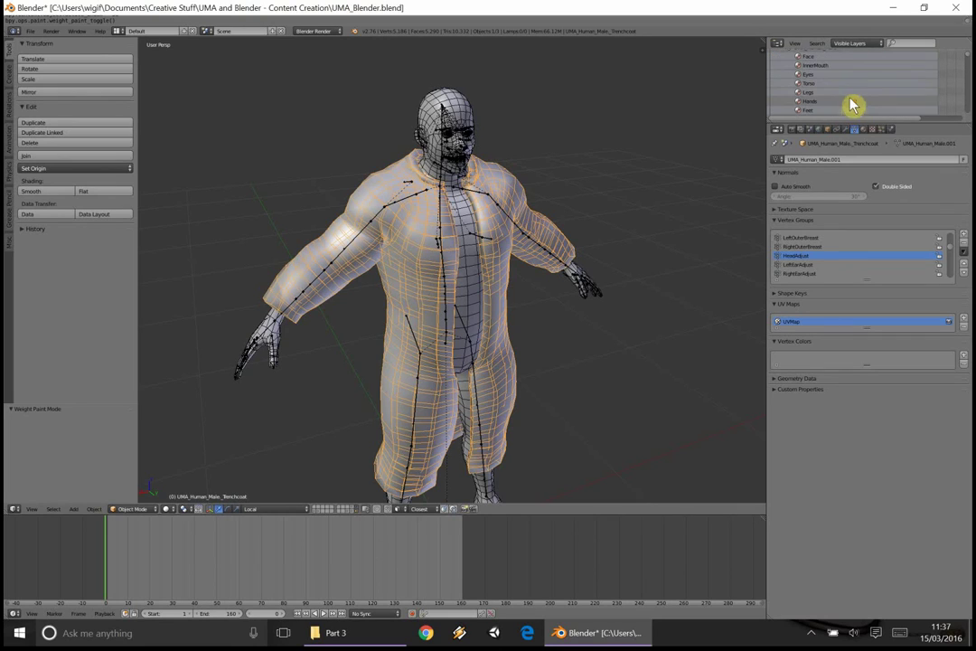
pyautogui.scroll(-3, 854, 107)
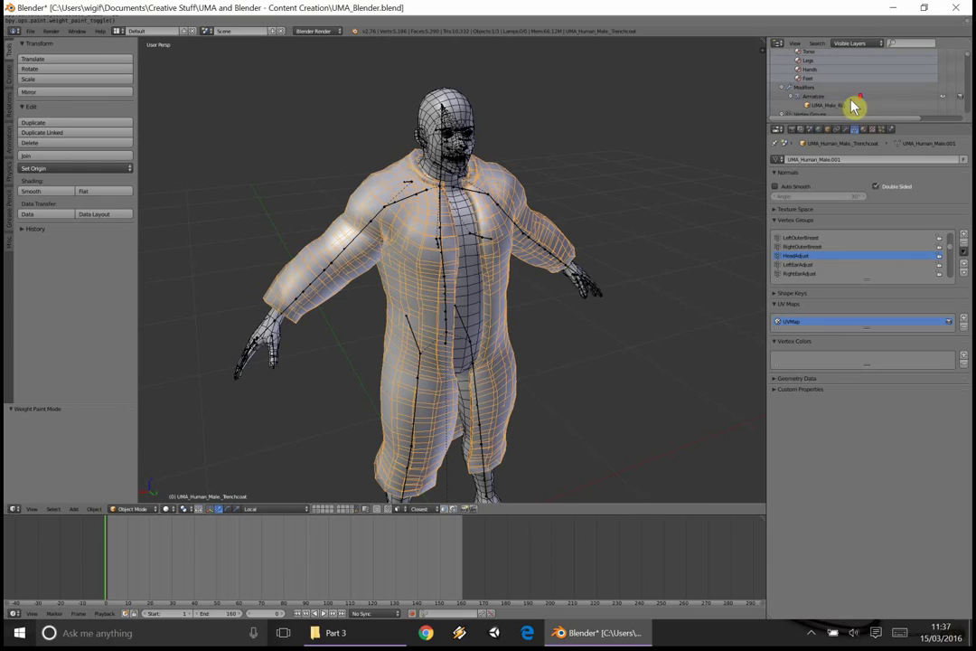
pyautogui.scroll(5, 822, 98)
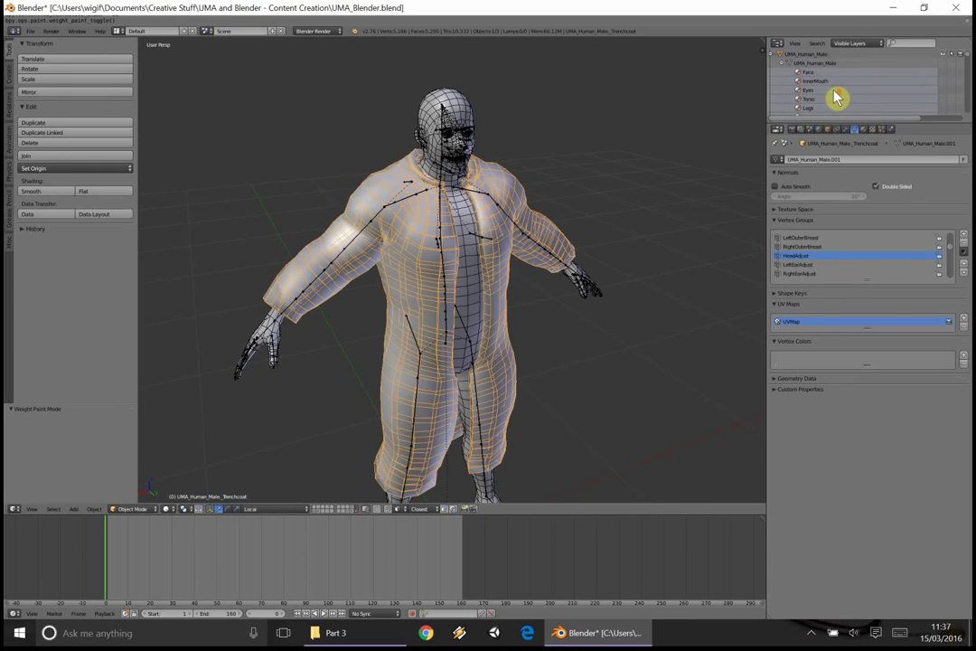
pyautogui.scroll(-3, 837, 98)
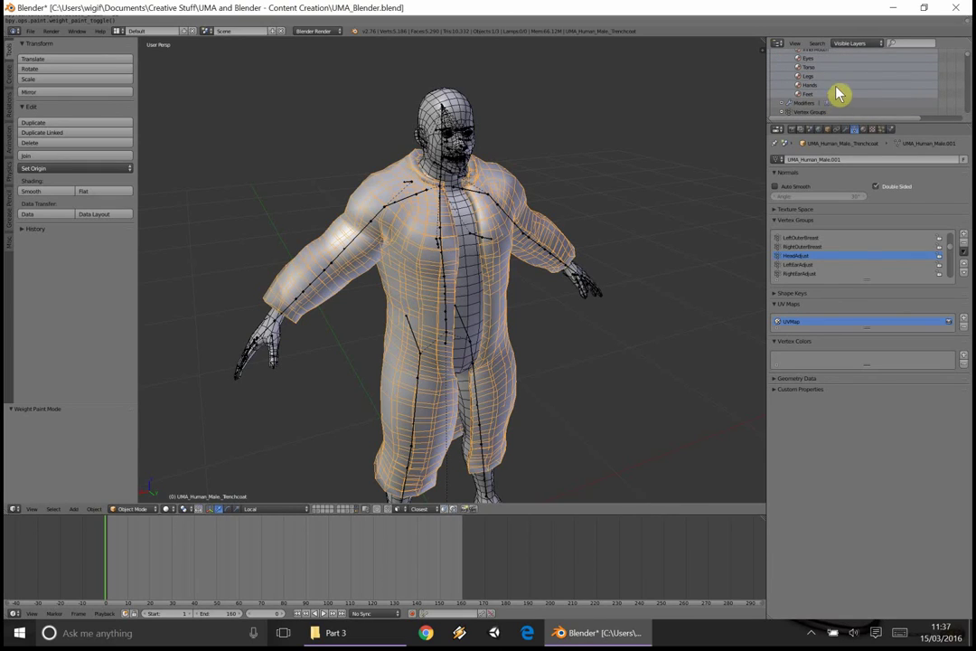
pyautogui.scroll(4, 837, 93)
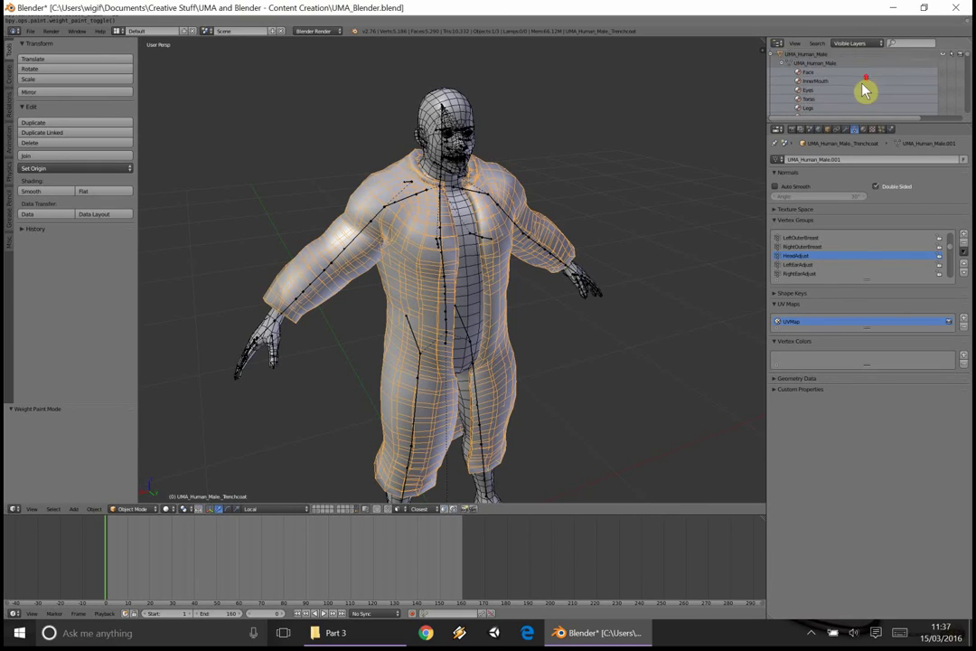
# Recheck the male body's material list and collapse its hierarchy to leave the trenchcoat's materials in view.
pyautogui.click(785, 66)
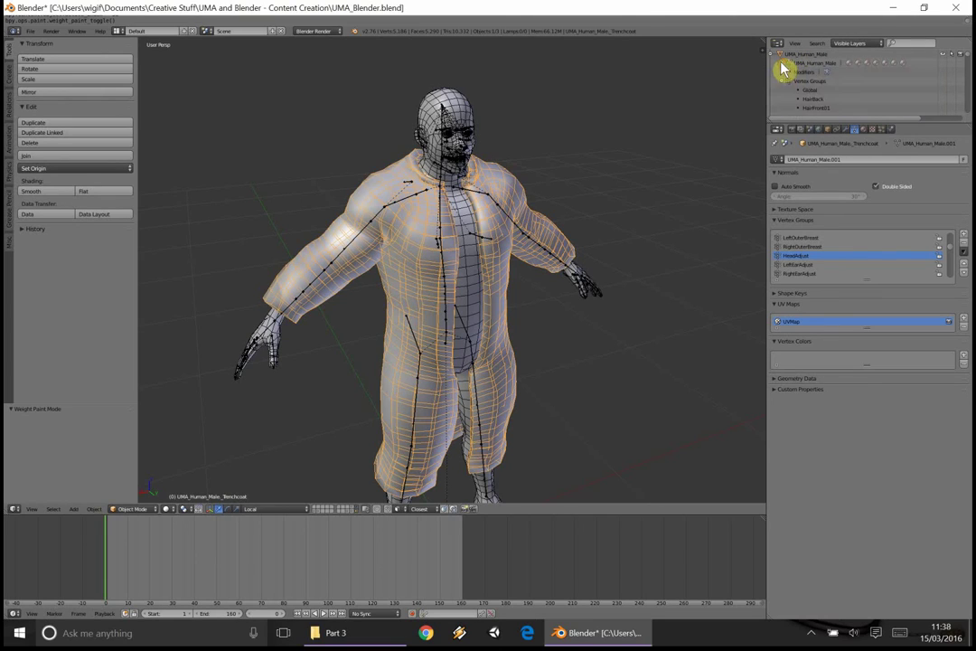
pyautogui.click(775, 56)
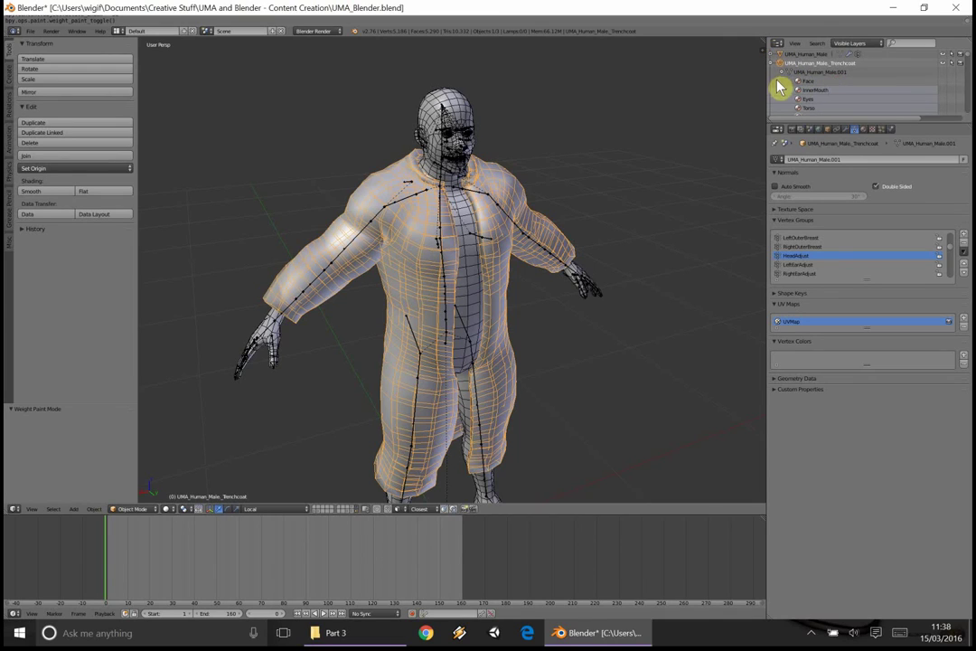
pyautogui.click(775, 56)
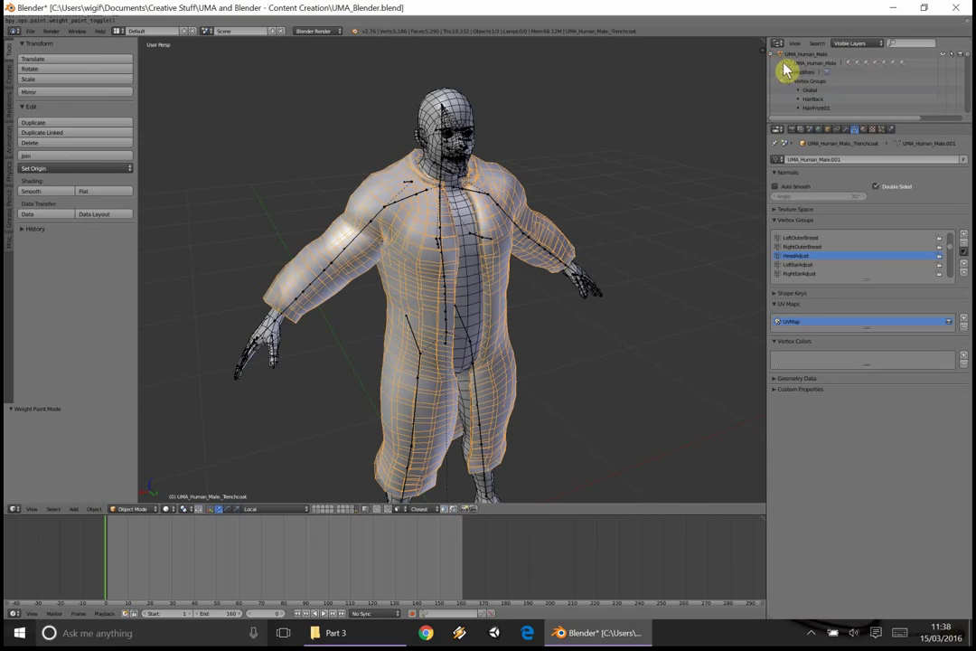
pyautogui.click(785, 64)
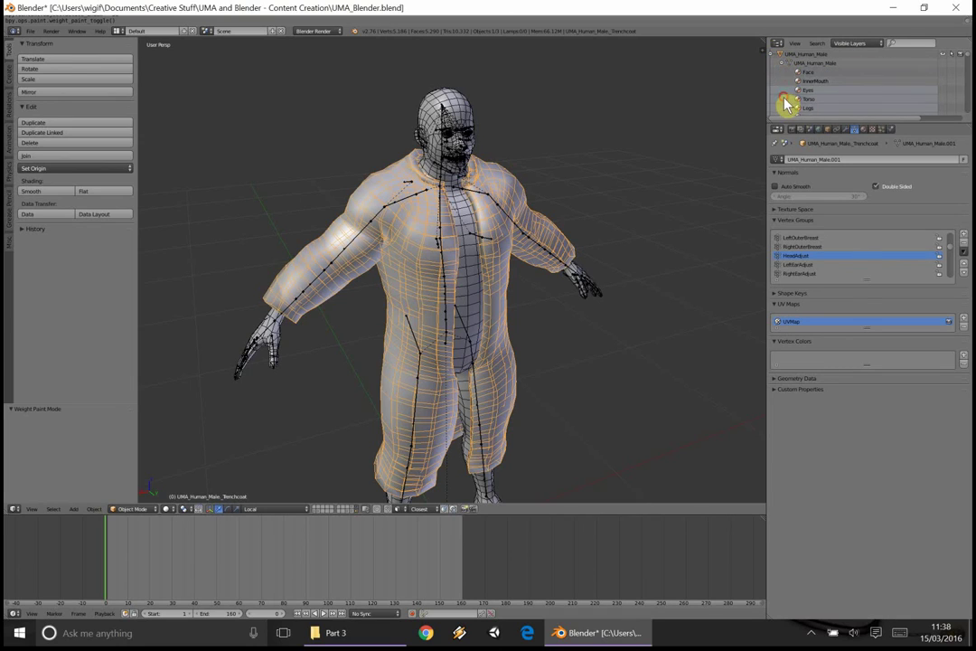
pyautogui.scroll(-3, 794, 96)
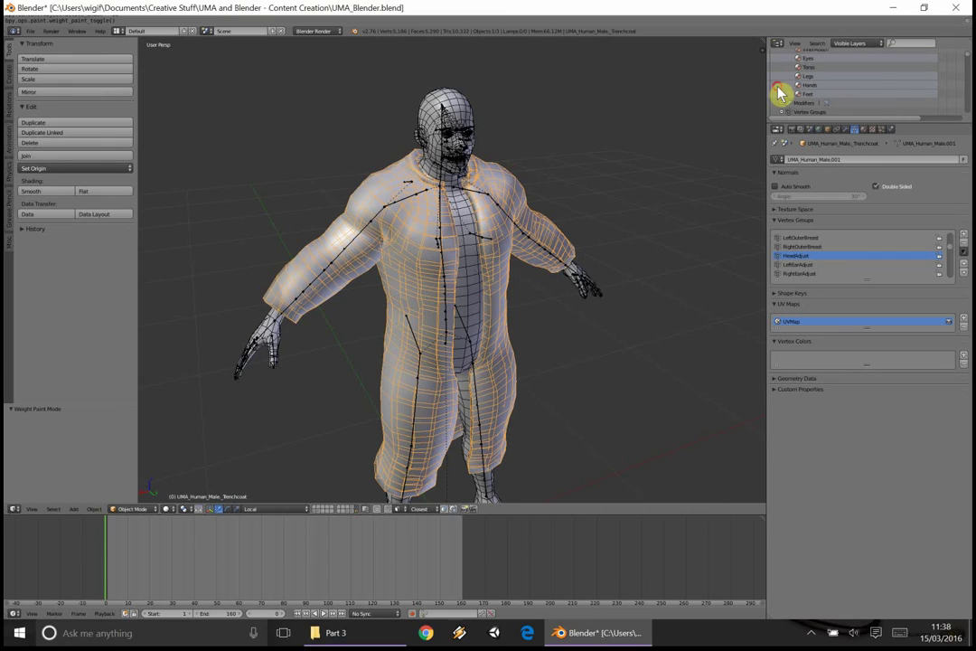
pyautogui.scroll(4, 780, 91)
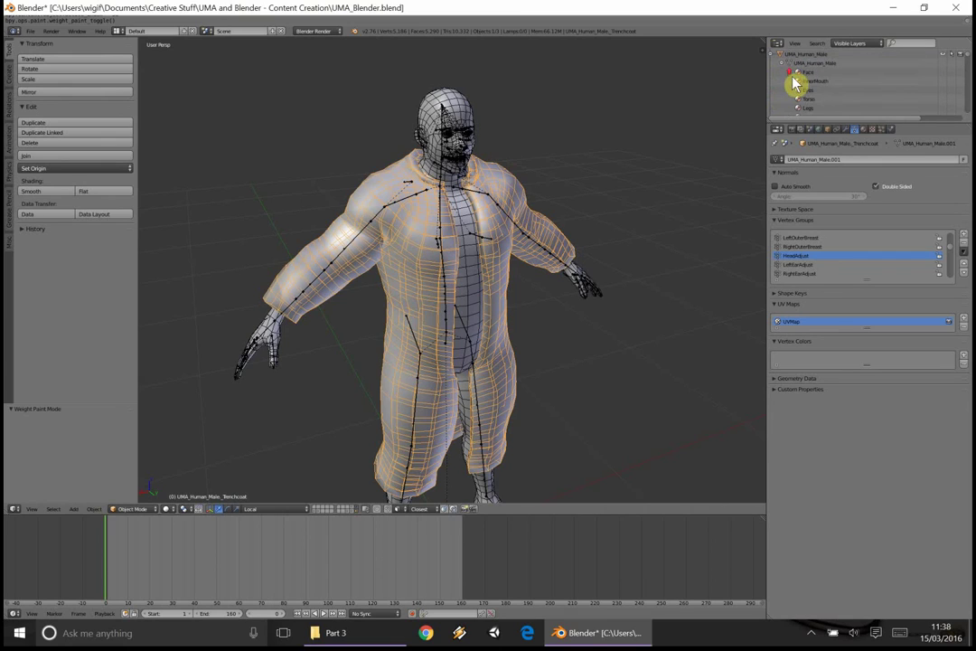
pyautogui.click(782, 63)
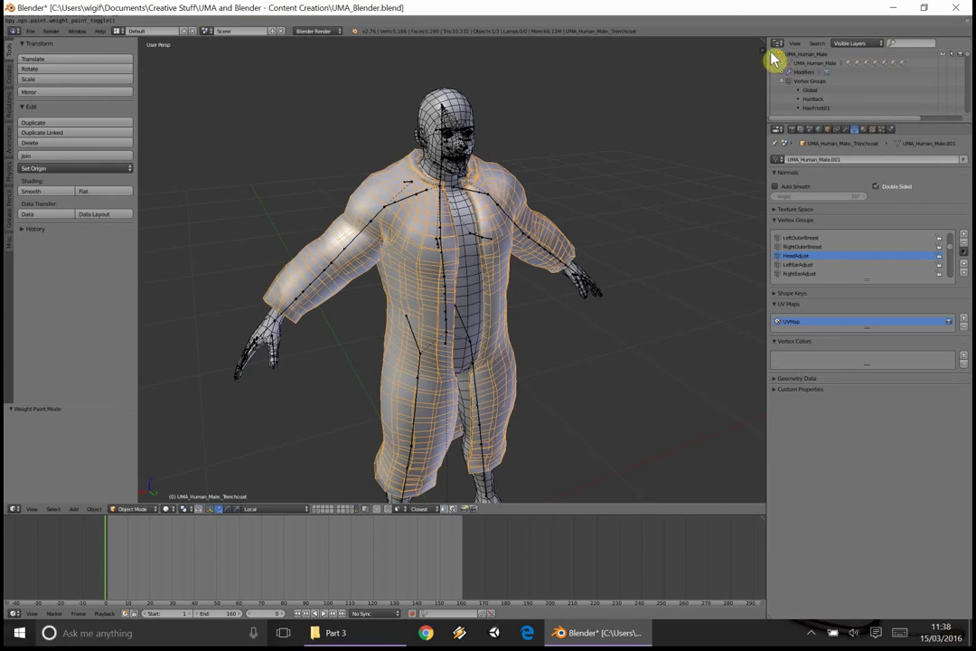
pyautogui.click(776, 55)
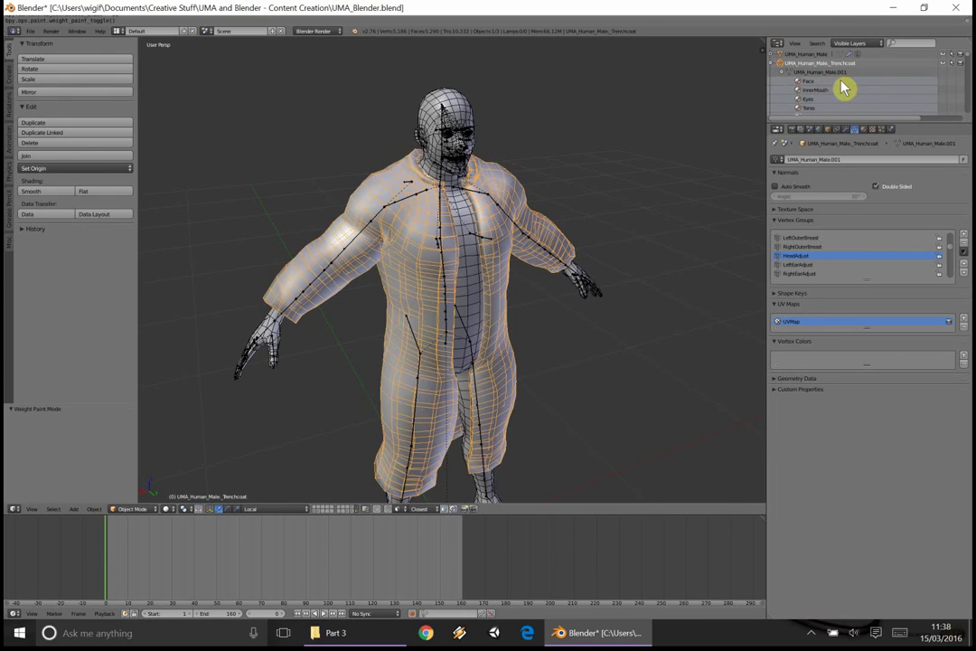
# Remove the selected materials from the trenchcoat mesh UMA_Human_Male.001.
pyautogui.scroll(-5, 840, 87)
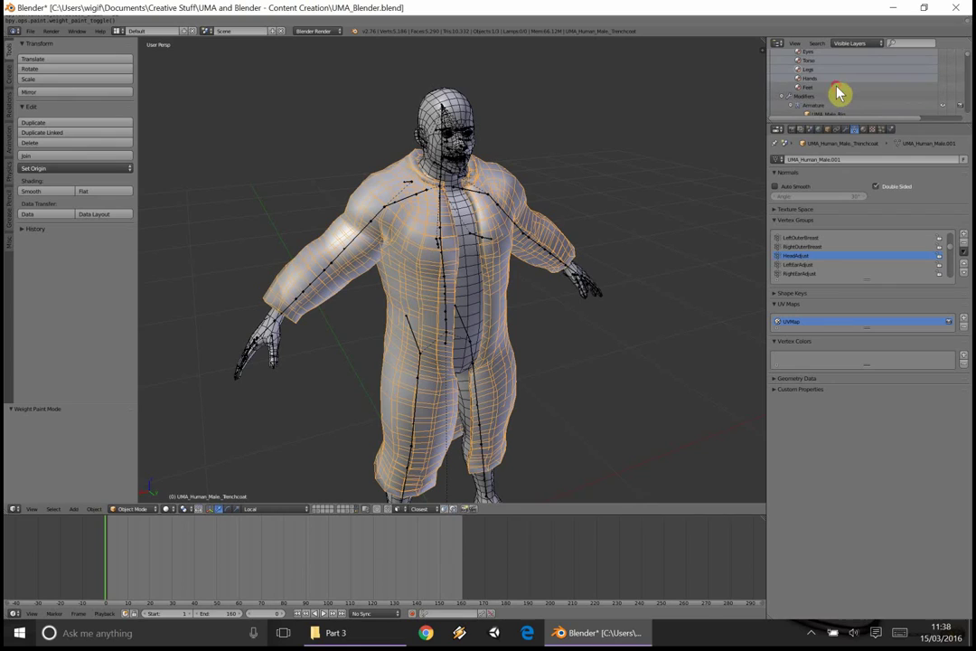
pyautogui.rightClick(837, 92)
pyautogui.click(839, 71)
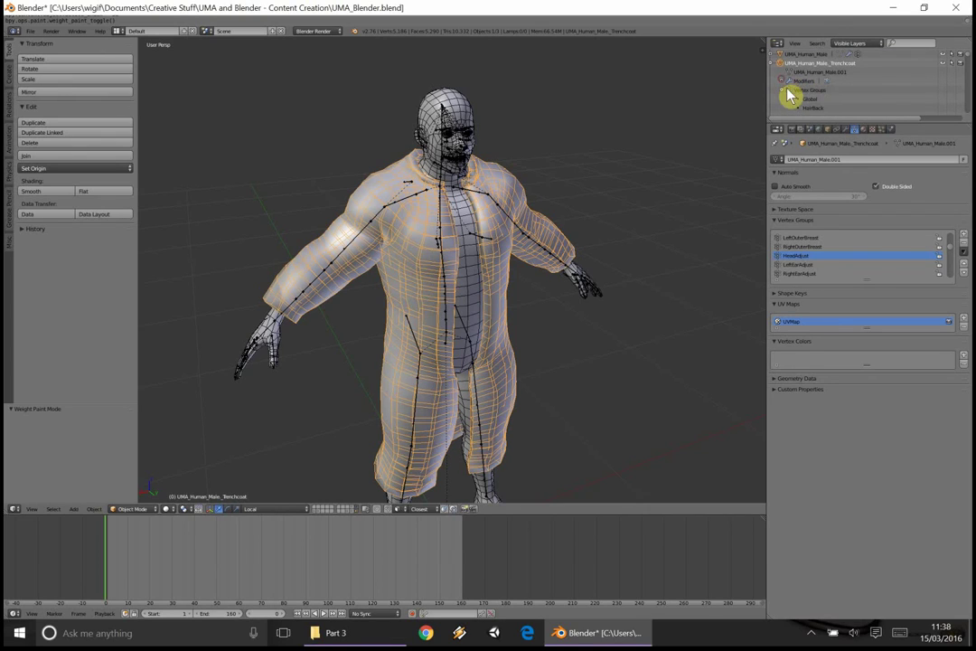
# Collapse the expanded trenchcoat and rig entries in the object hierarchy and view the coat from its other side.
pyautogui.click(783, 82)
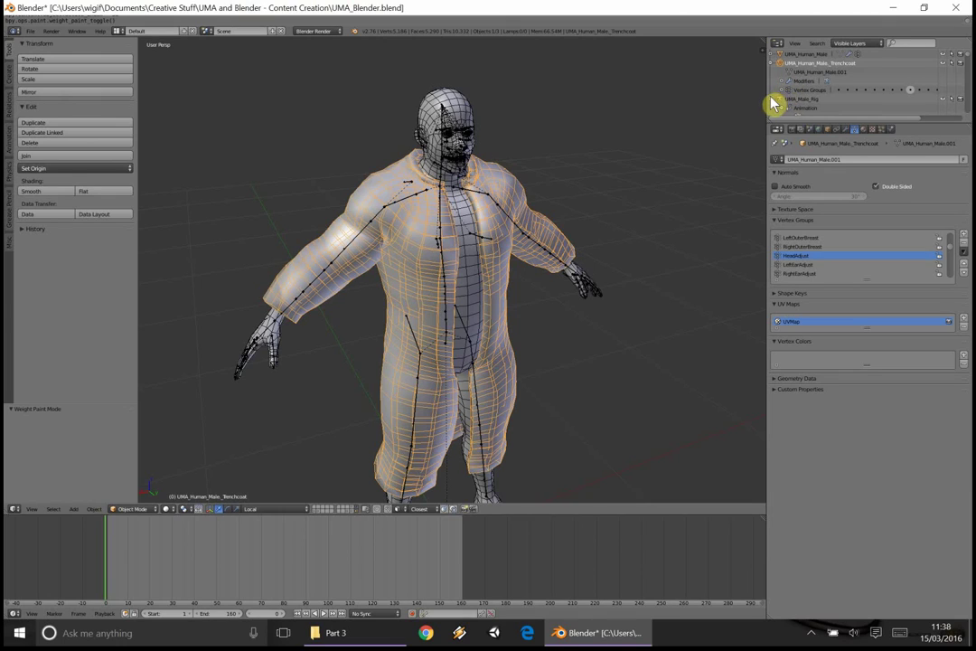
pyautogui.click(773, 99)
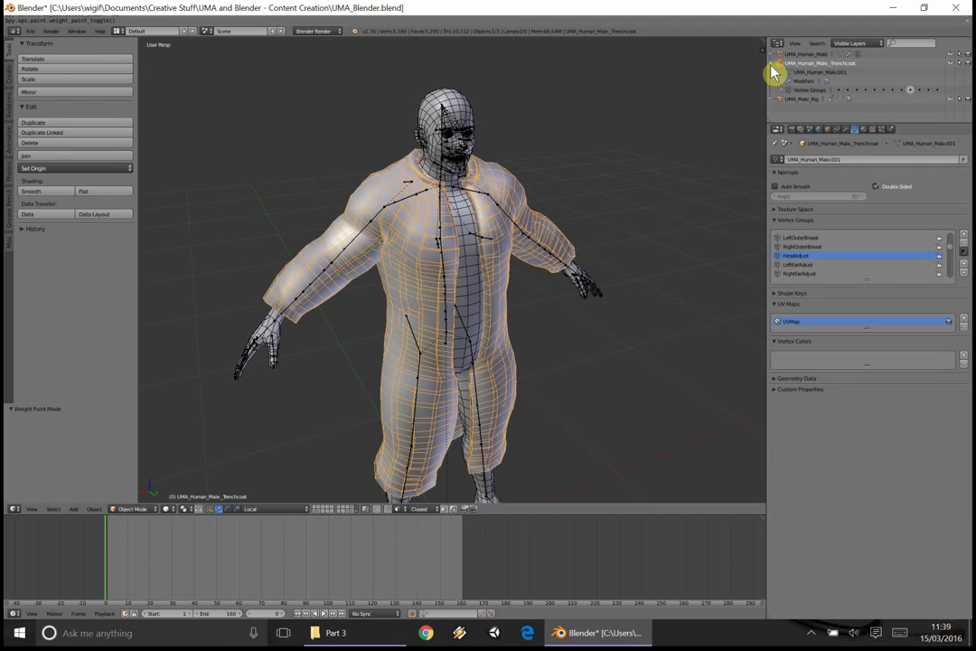
pyautogui.moveTo(503, 261); pyautogui.dragTo(481, 298, button='middle')
pyautogui.scroll(-2, 476, 306)
pyautogui.scroll(2, 479, 307)
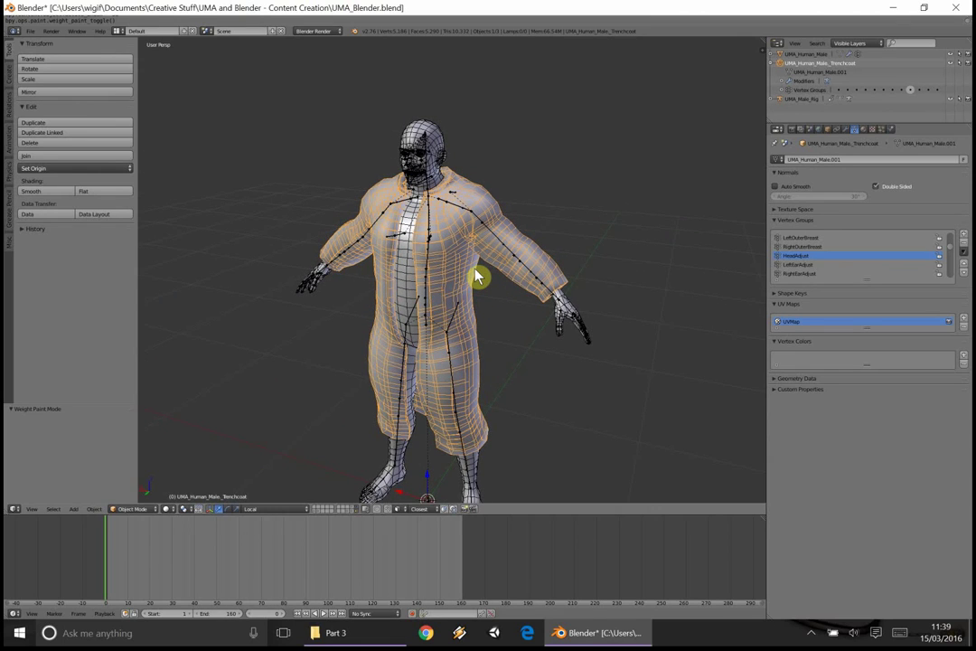